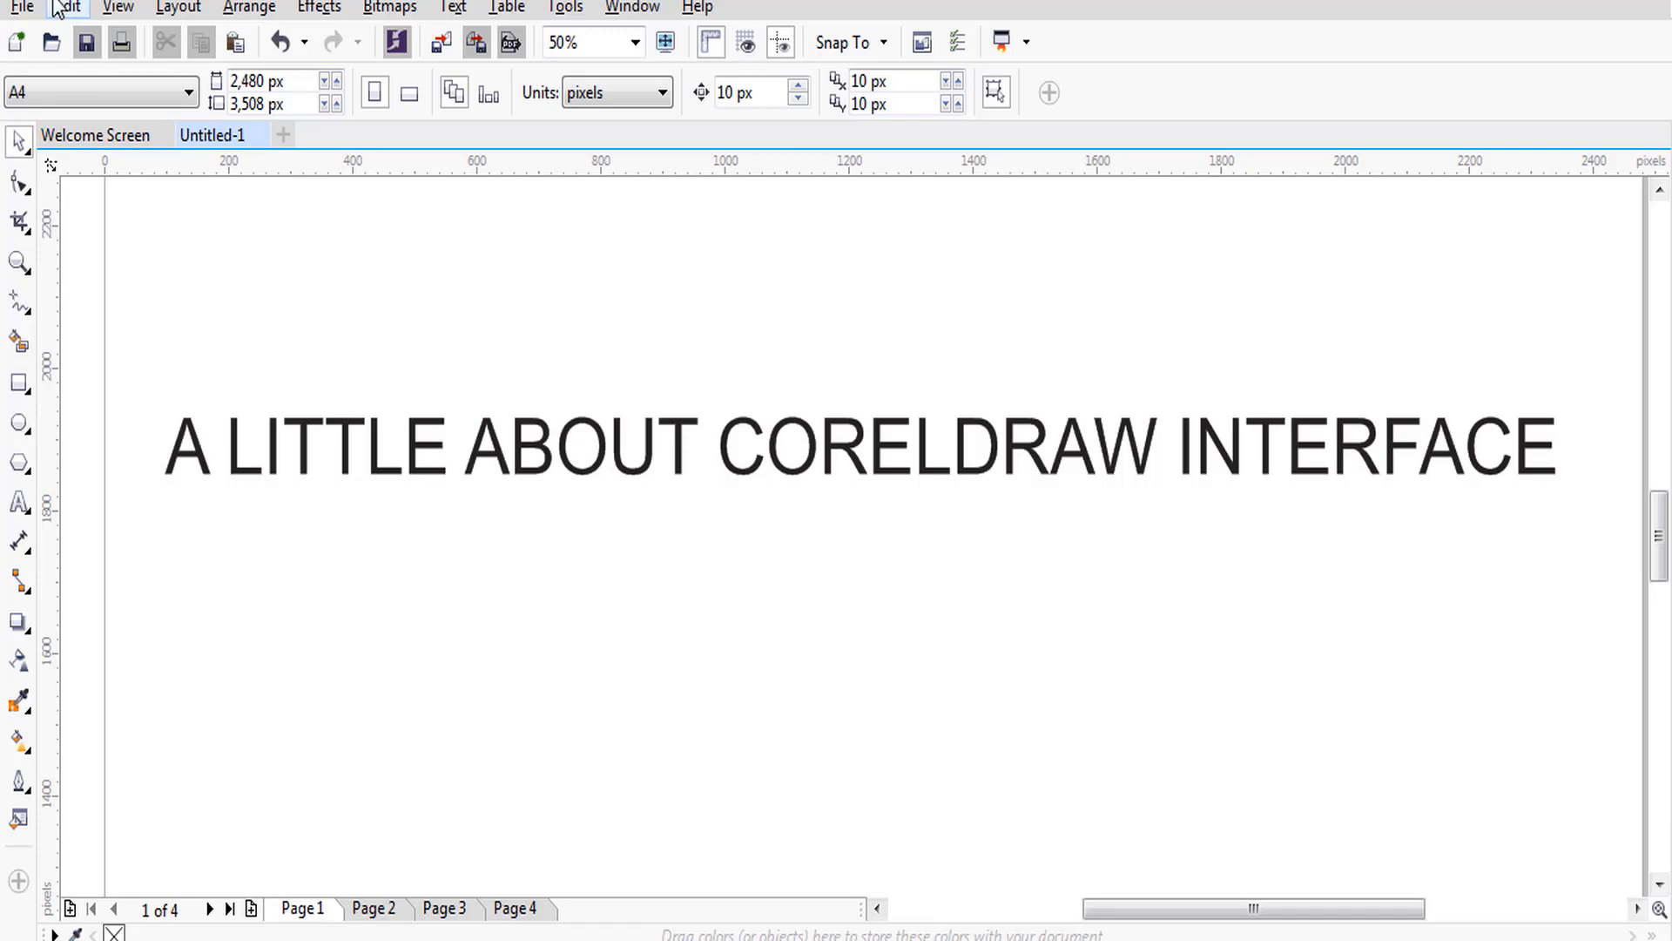
pyautogui.click(22, 7)
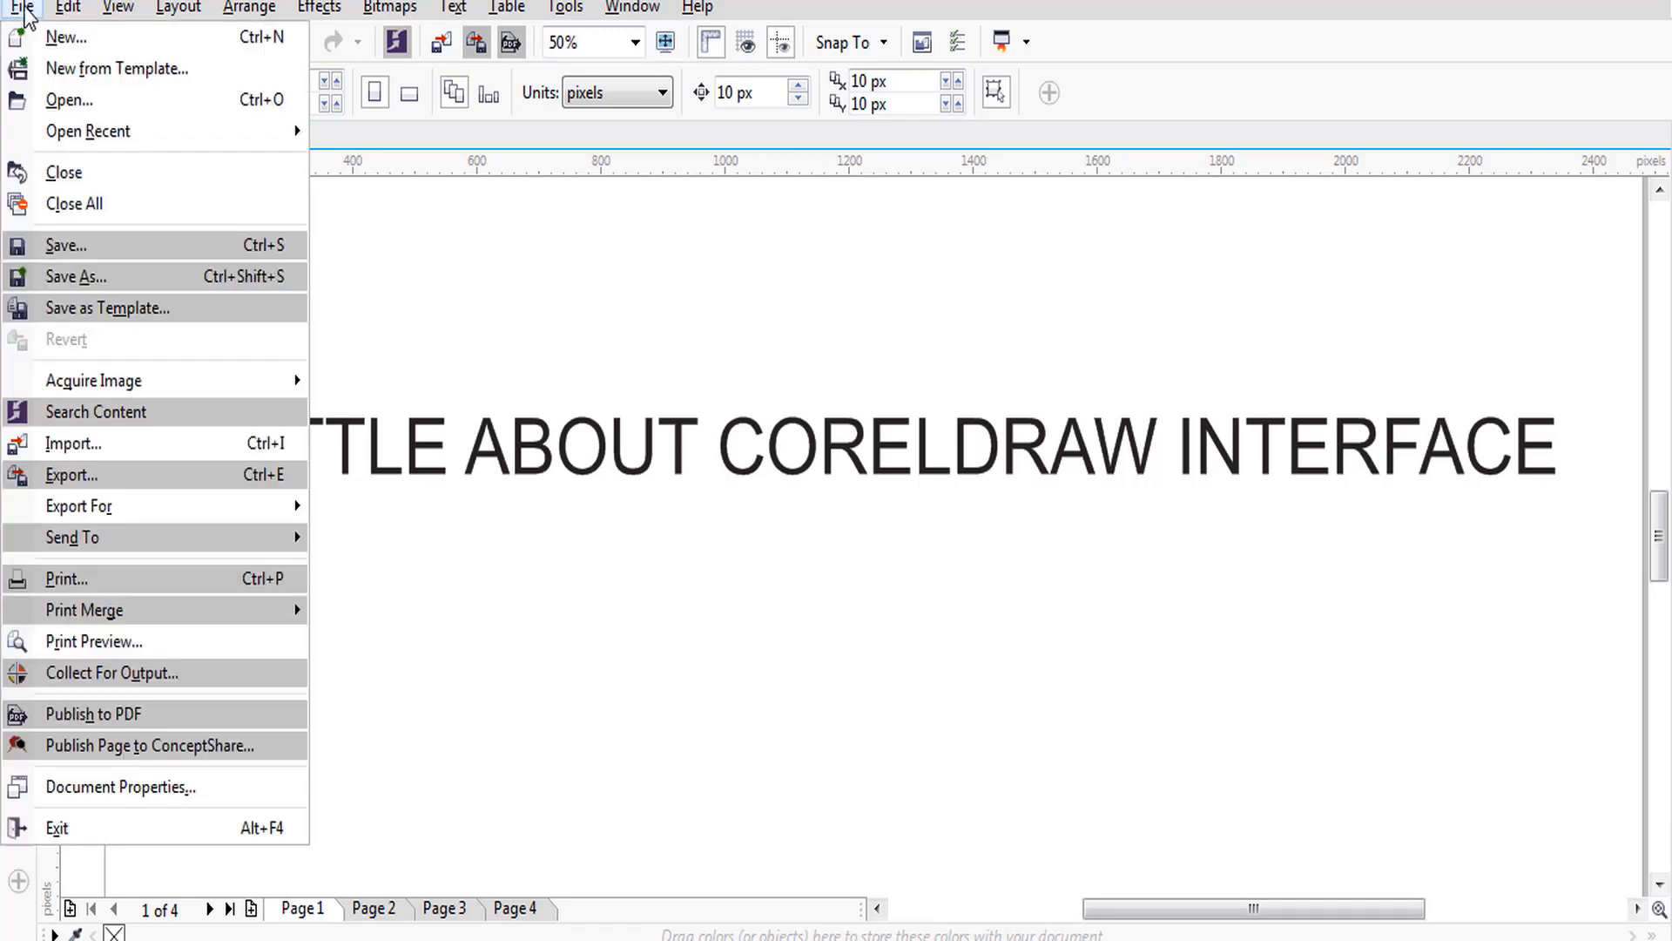
pyautogui.moveTo(68, 7)
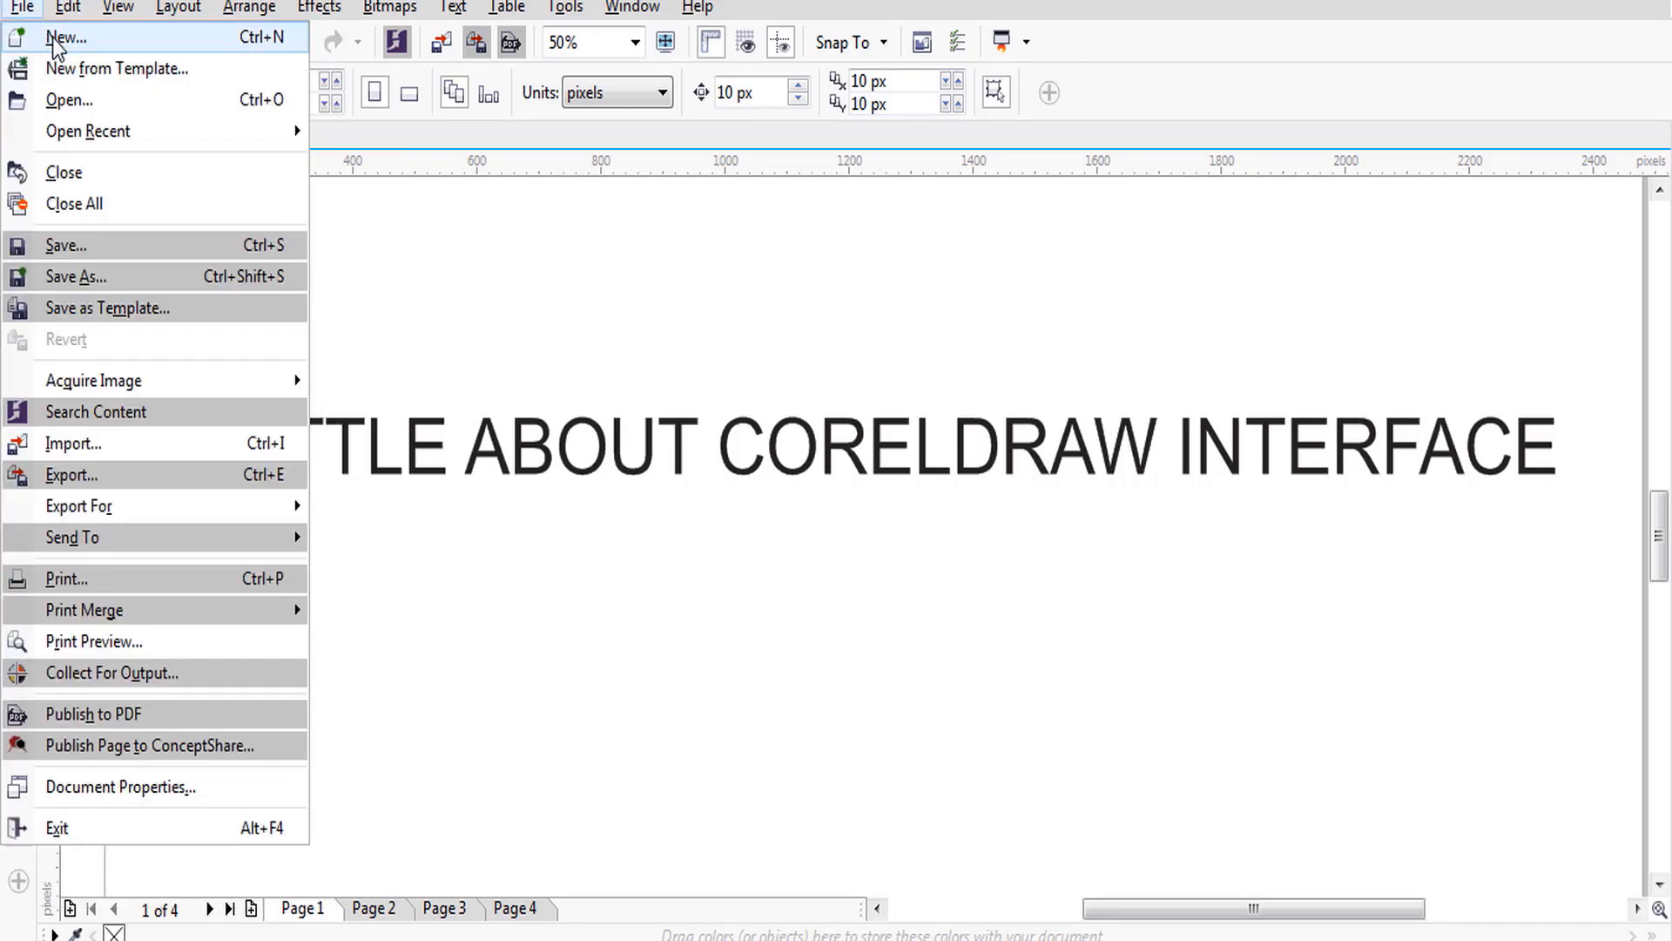
pyautogui.click(52, 35)
pyautogui.click(1028, 195)
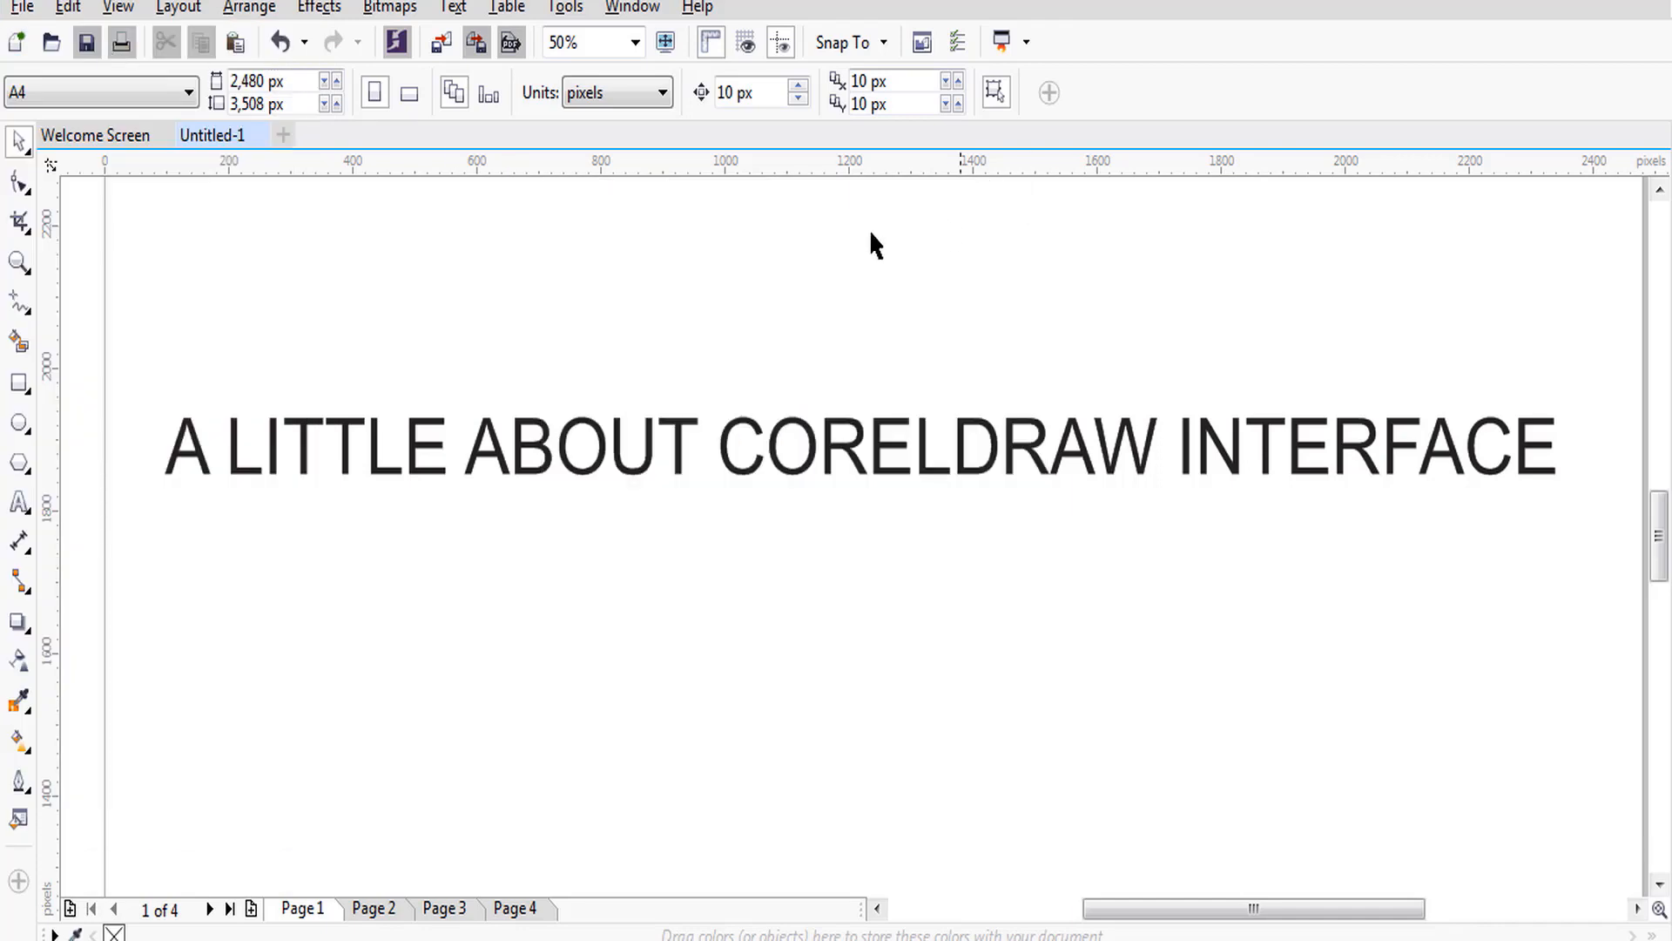
pyautogui.click(18, 43)
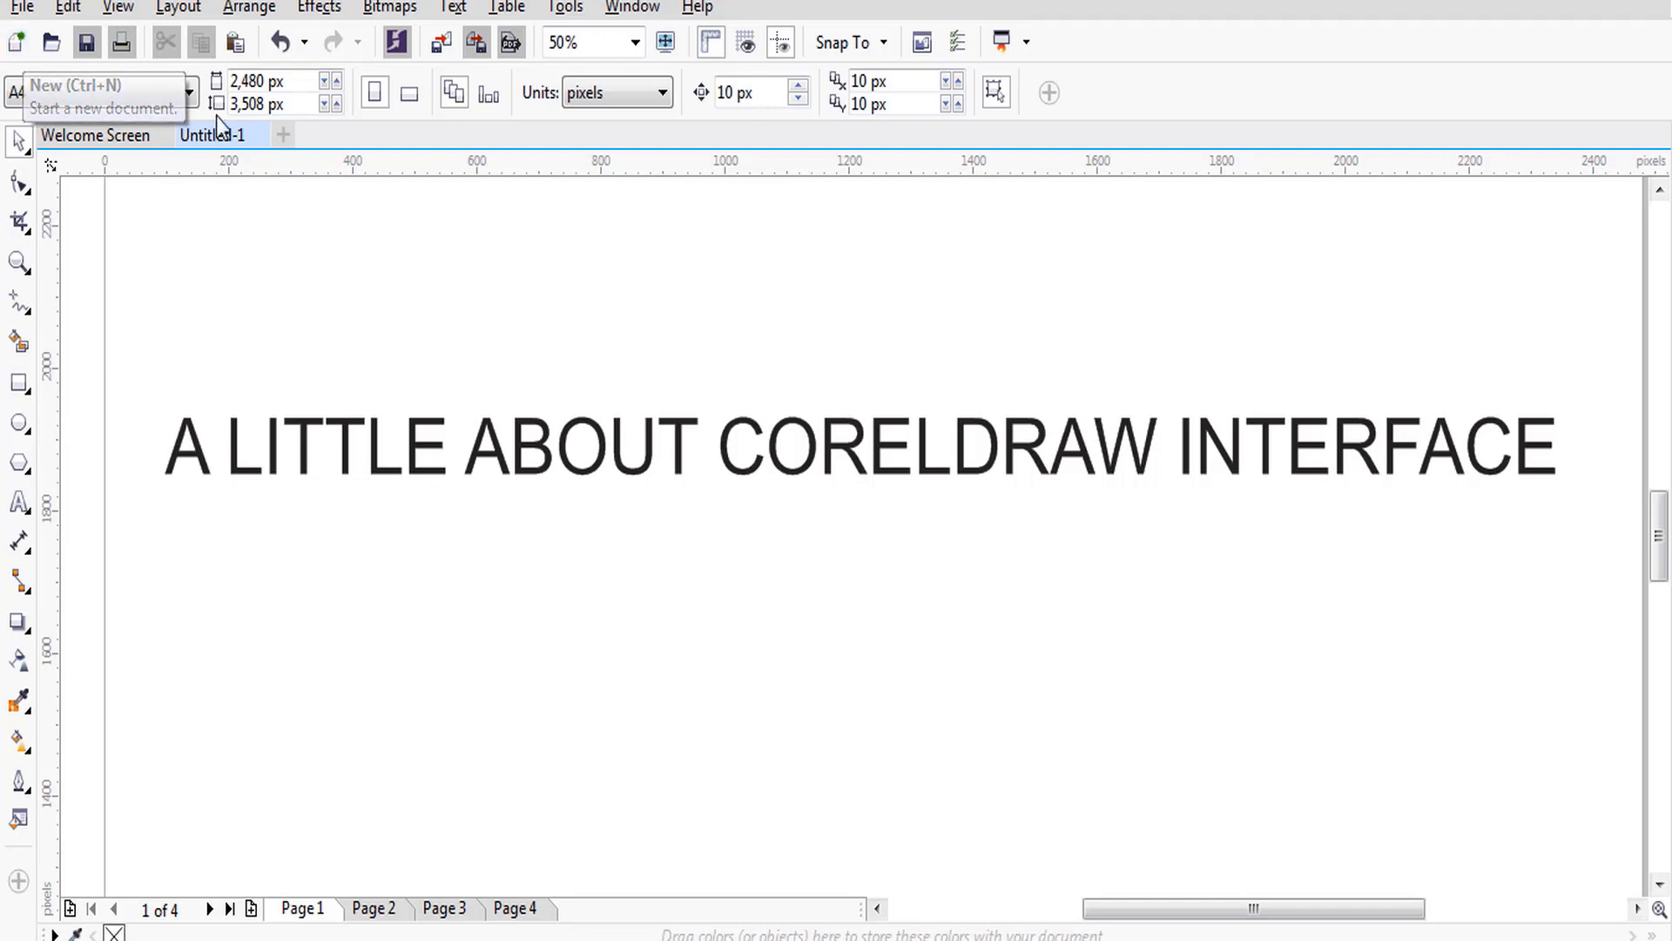
pyautogui.moveTo(634, 199); pyautogui.dragTo(639, 152)
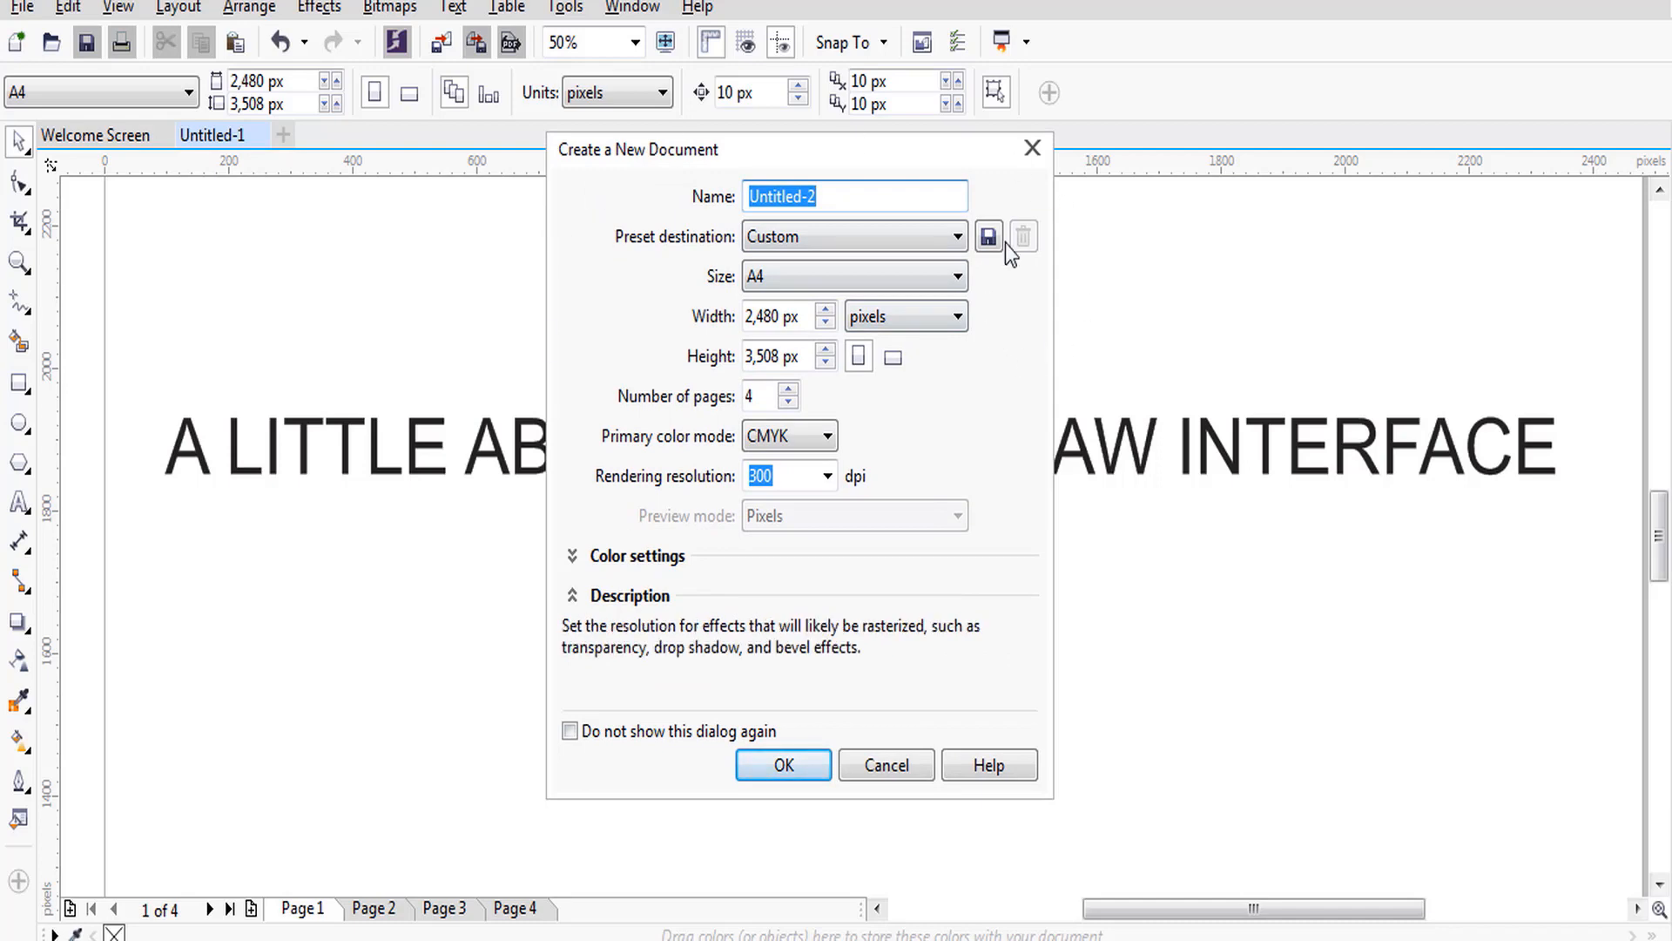
pyautogui.click(1028, 154)
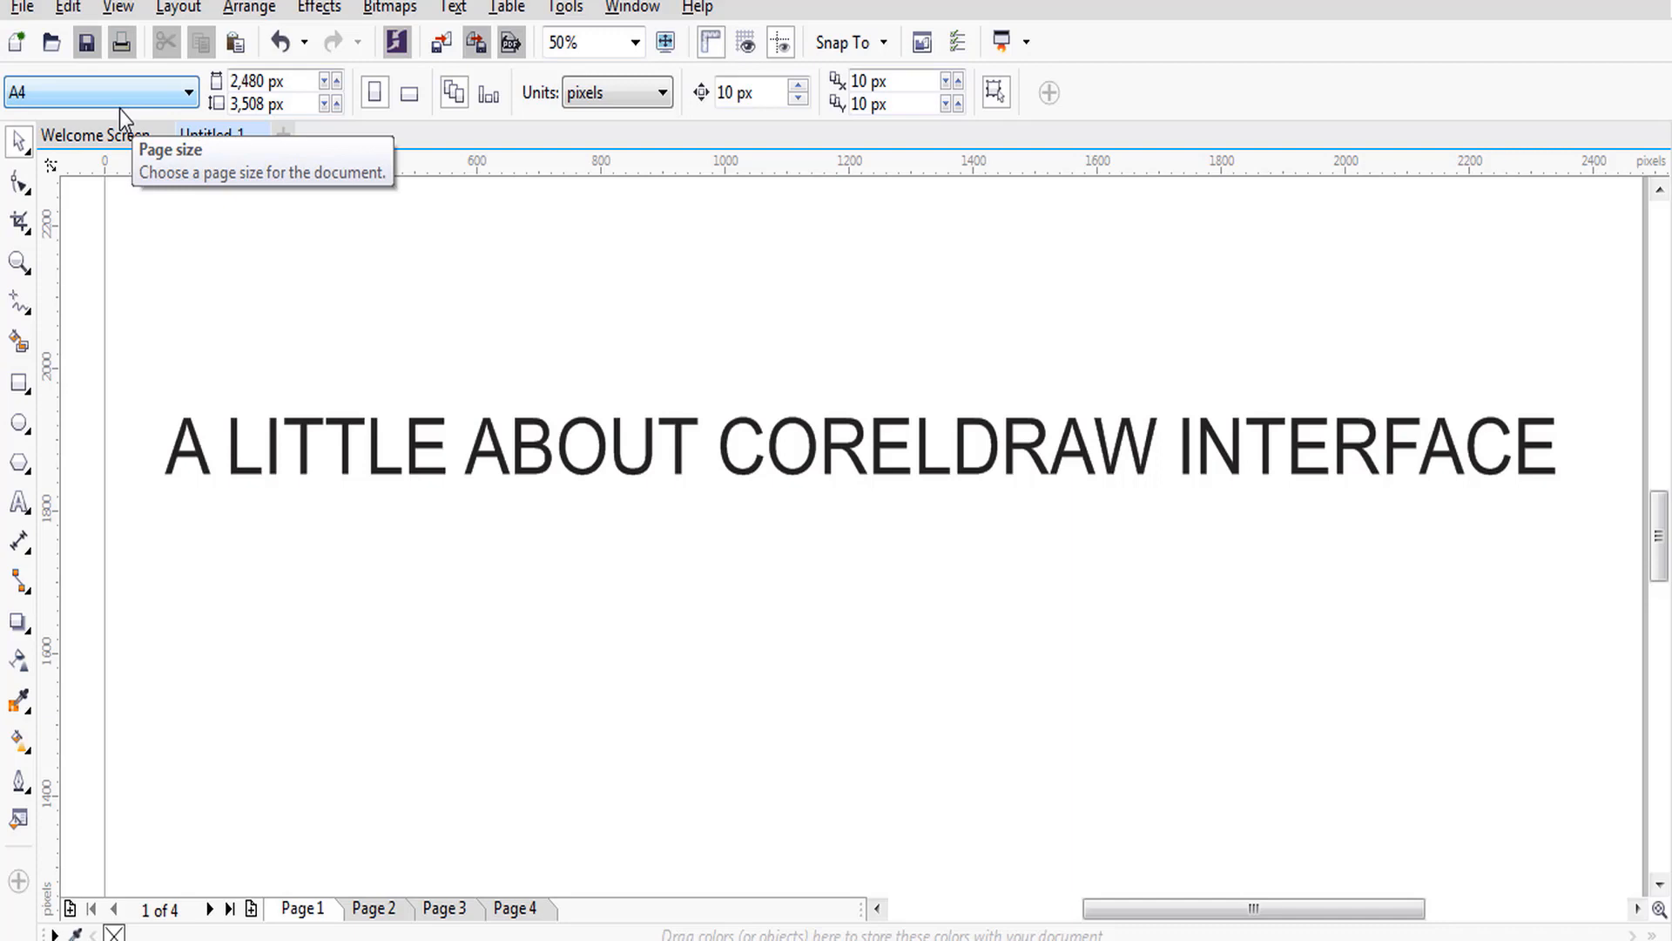
# Create a four-page A4 document of 2,480 × 3,508 px in CMYK at 300 dpi, and look over its page.
pyautogui.hotkey('ctrl', 'n')
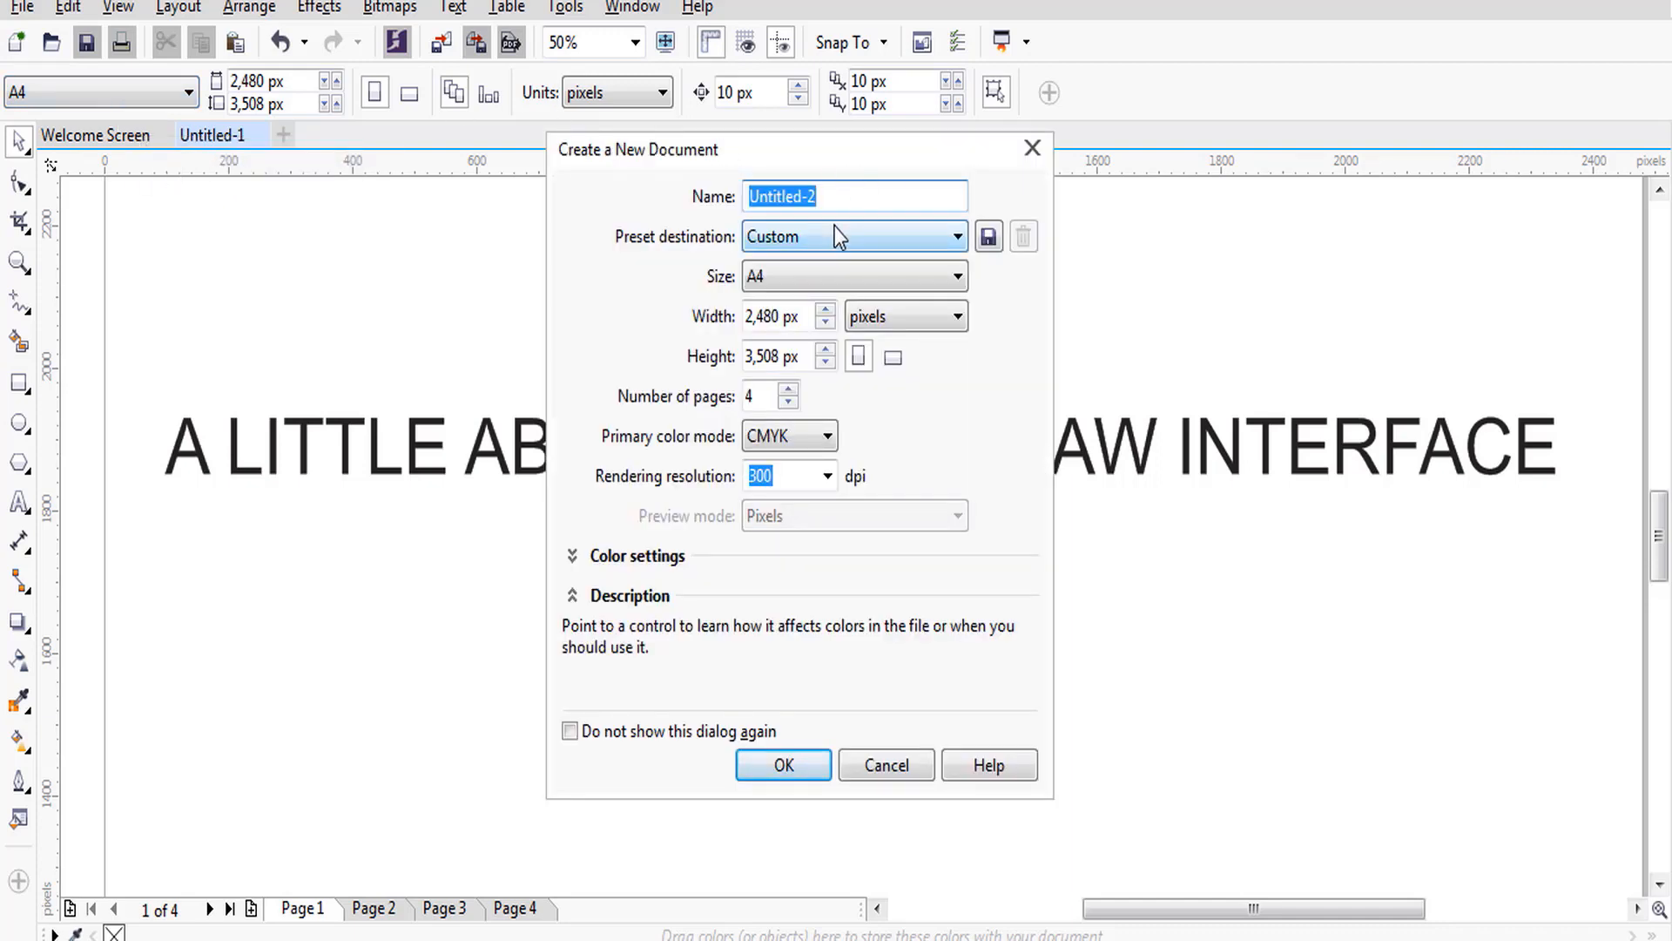
pyautogui.click(784, 766)
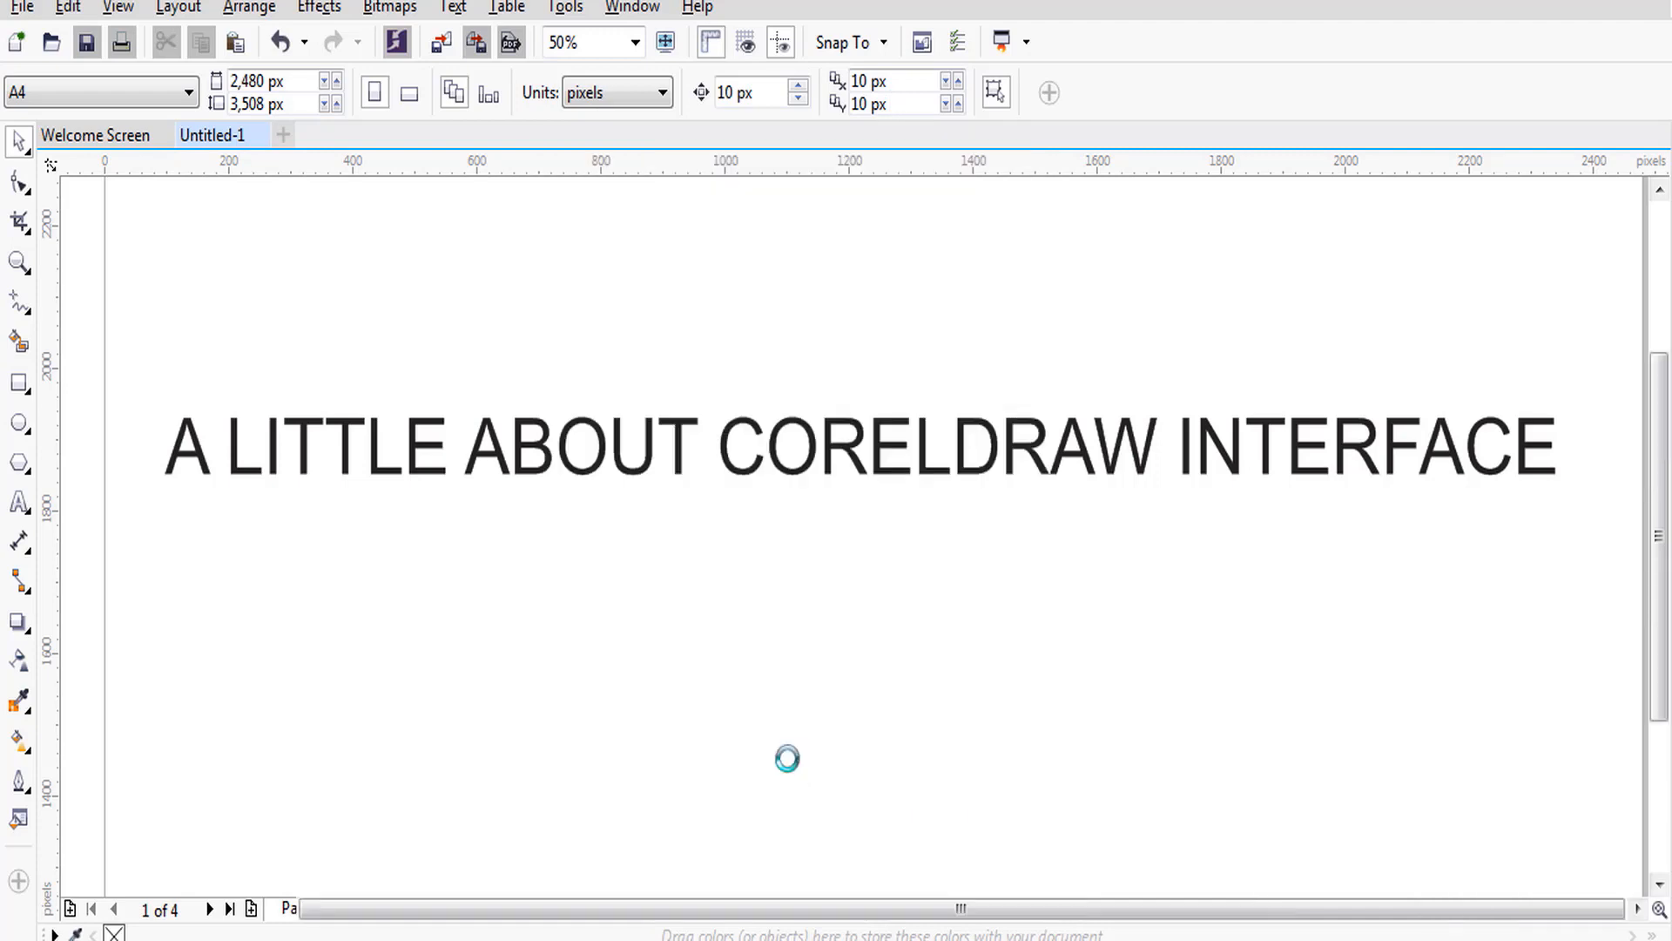
pyautogui.scroll(-5, 814, 570)
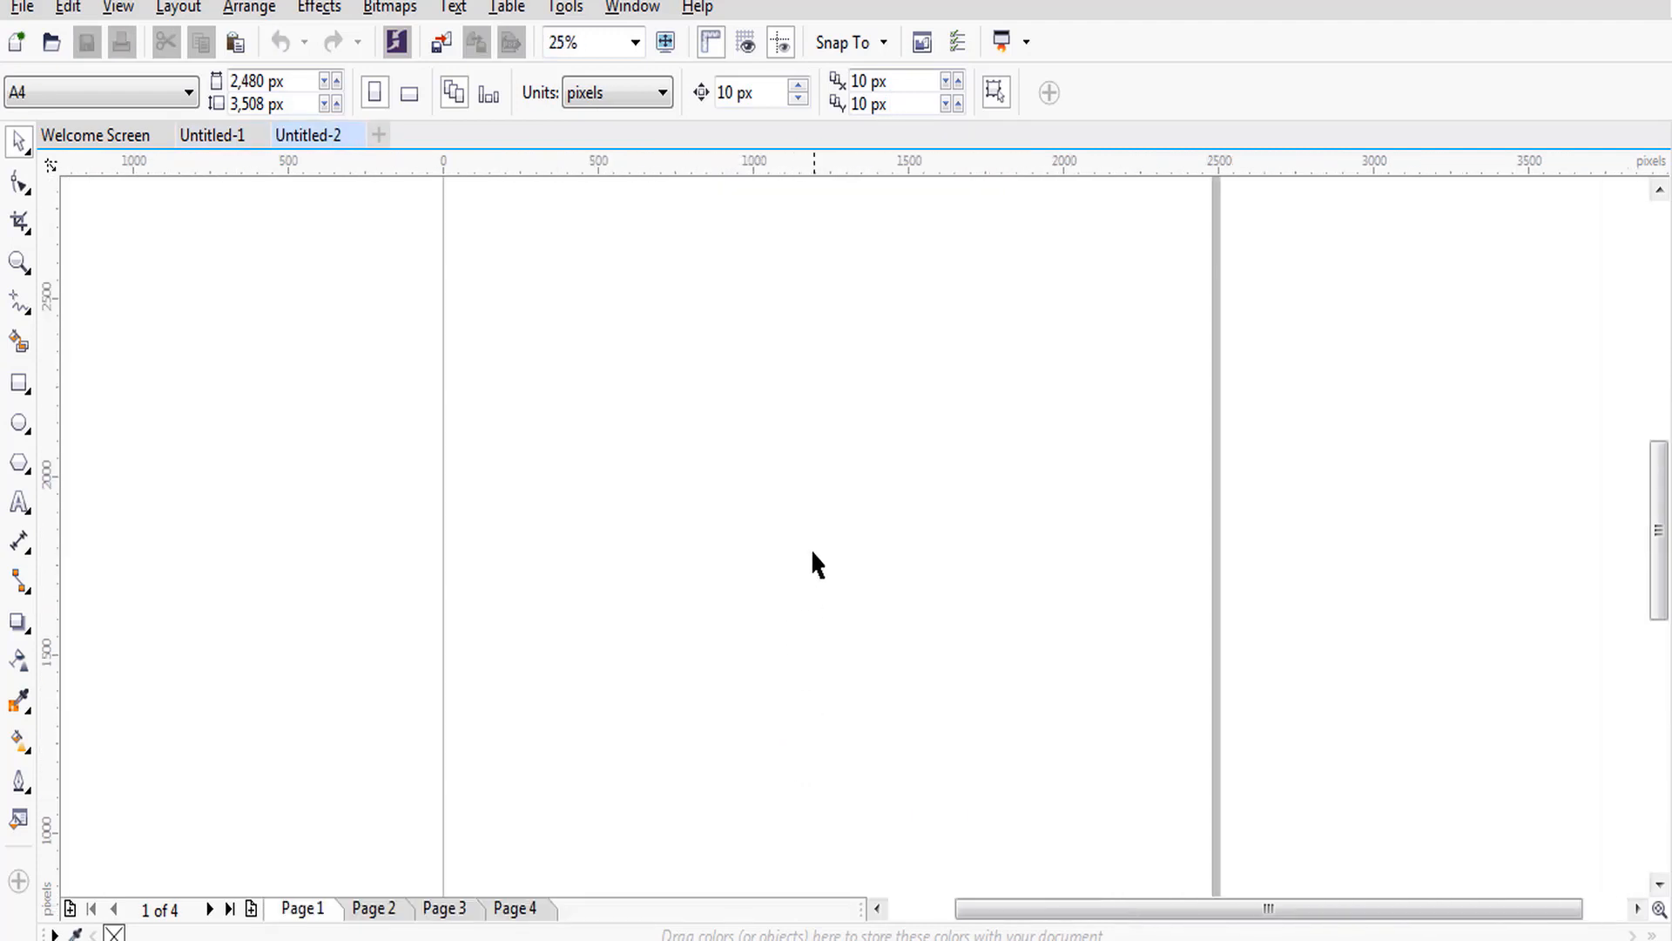
pyautogui.scroll(1, 784, 553)
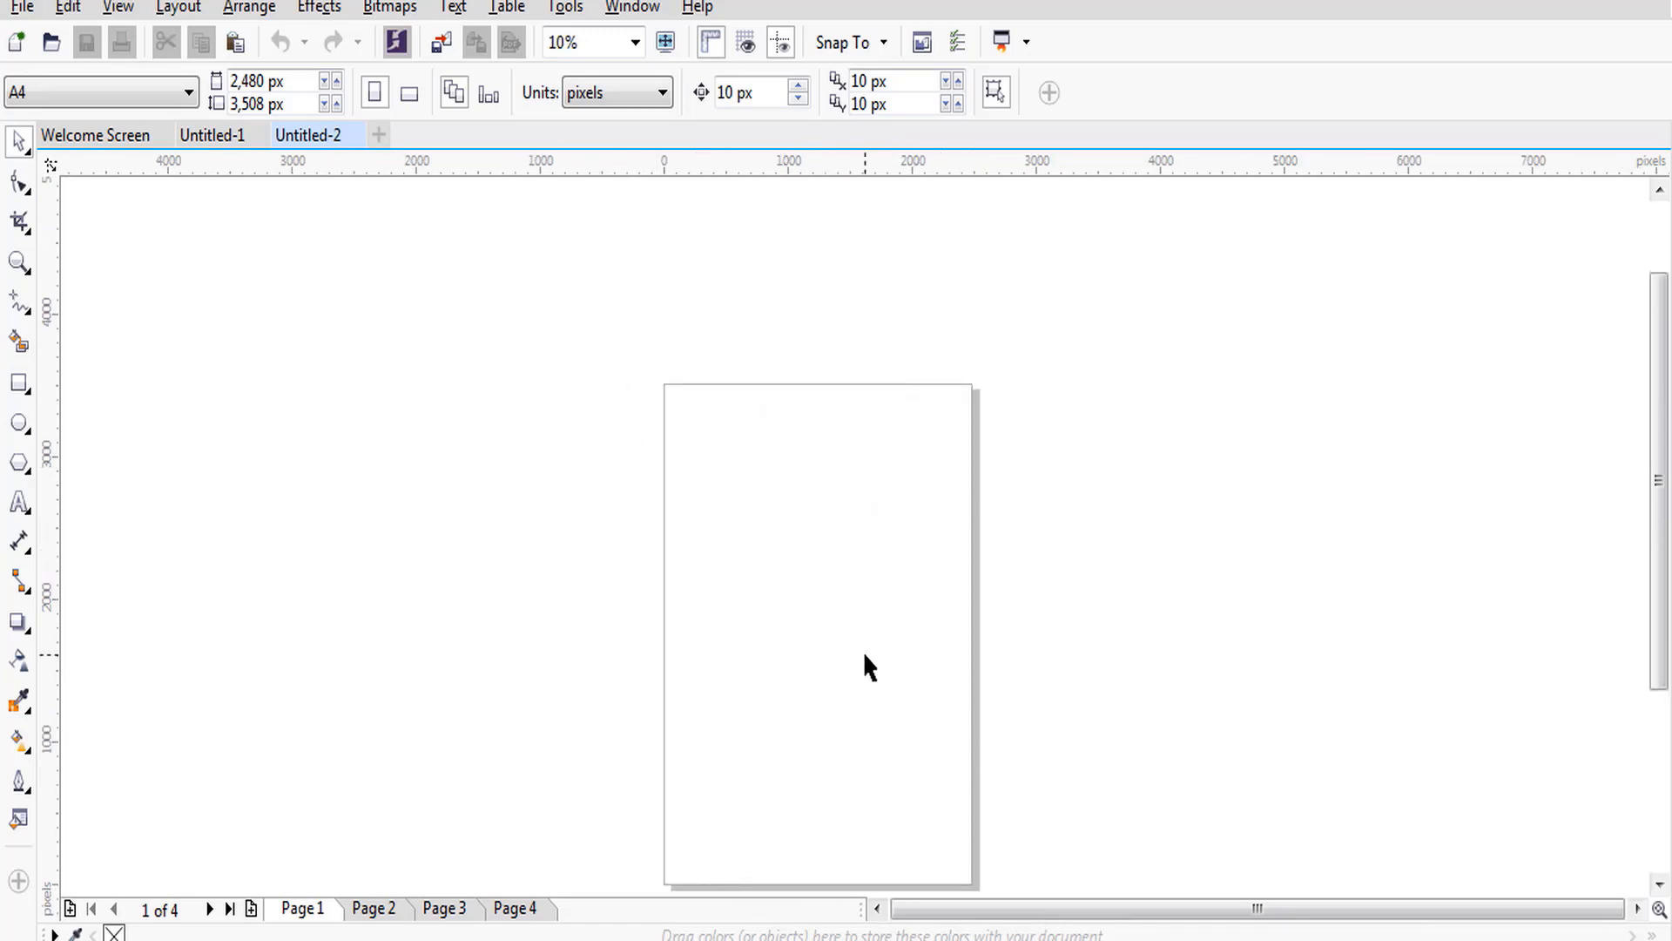
pyautogui.scroll(-1, 863, 662)
pyautogui.scroll(1, 862, 653)
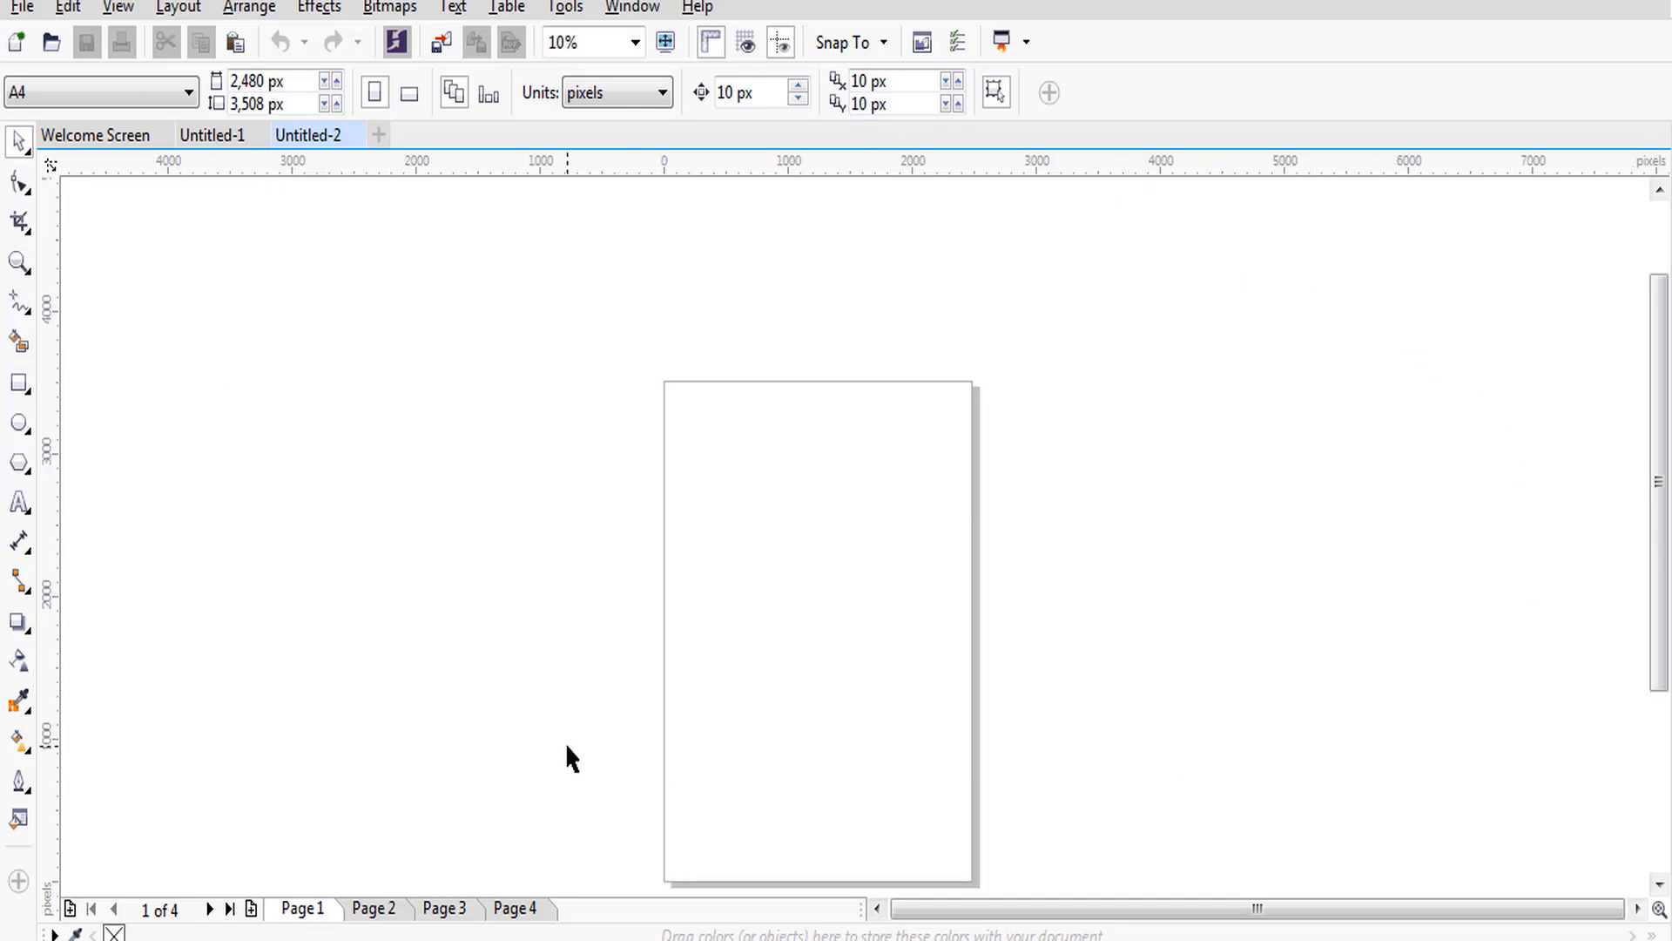
pyautogui.moveTo(1659, 521); pyautogui.dragTo(1661, 554)
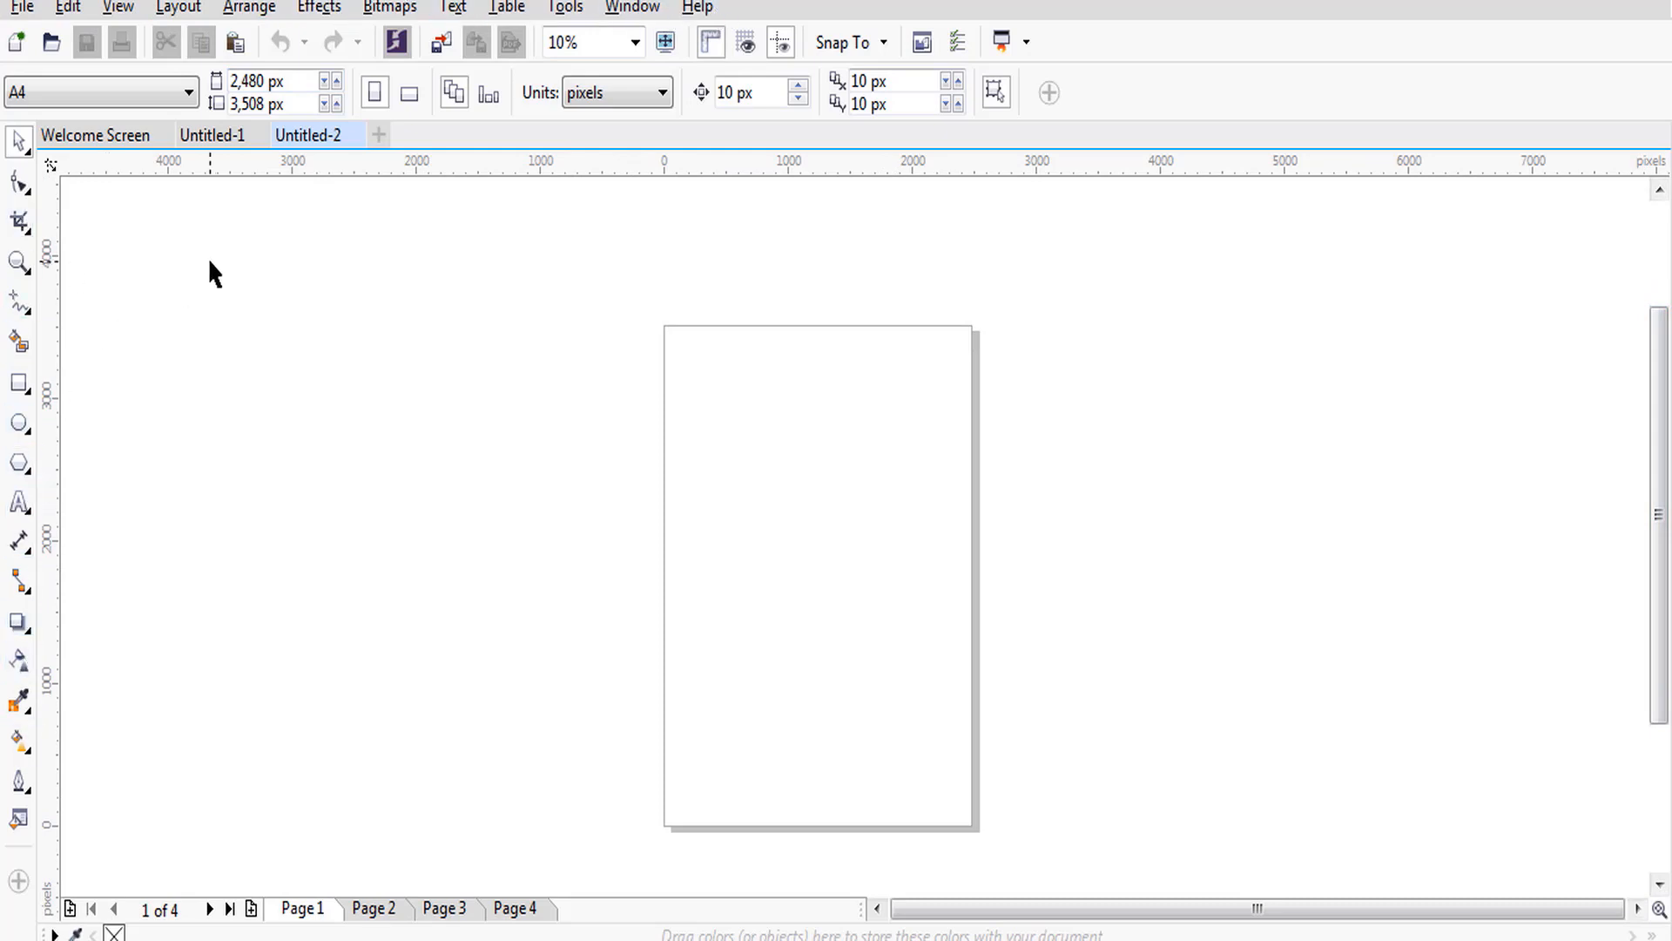
pyautogui.moveTo(1662, 441); pyautogui.dragTo(1662, 398)
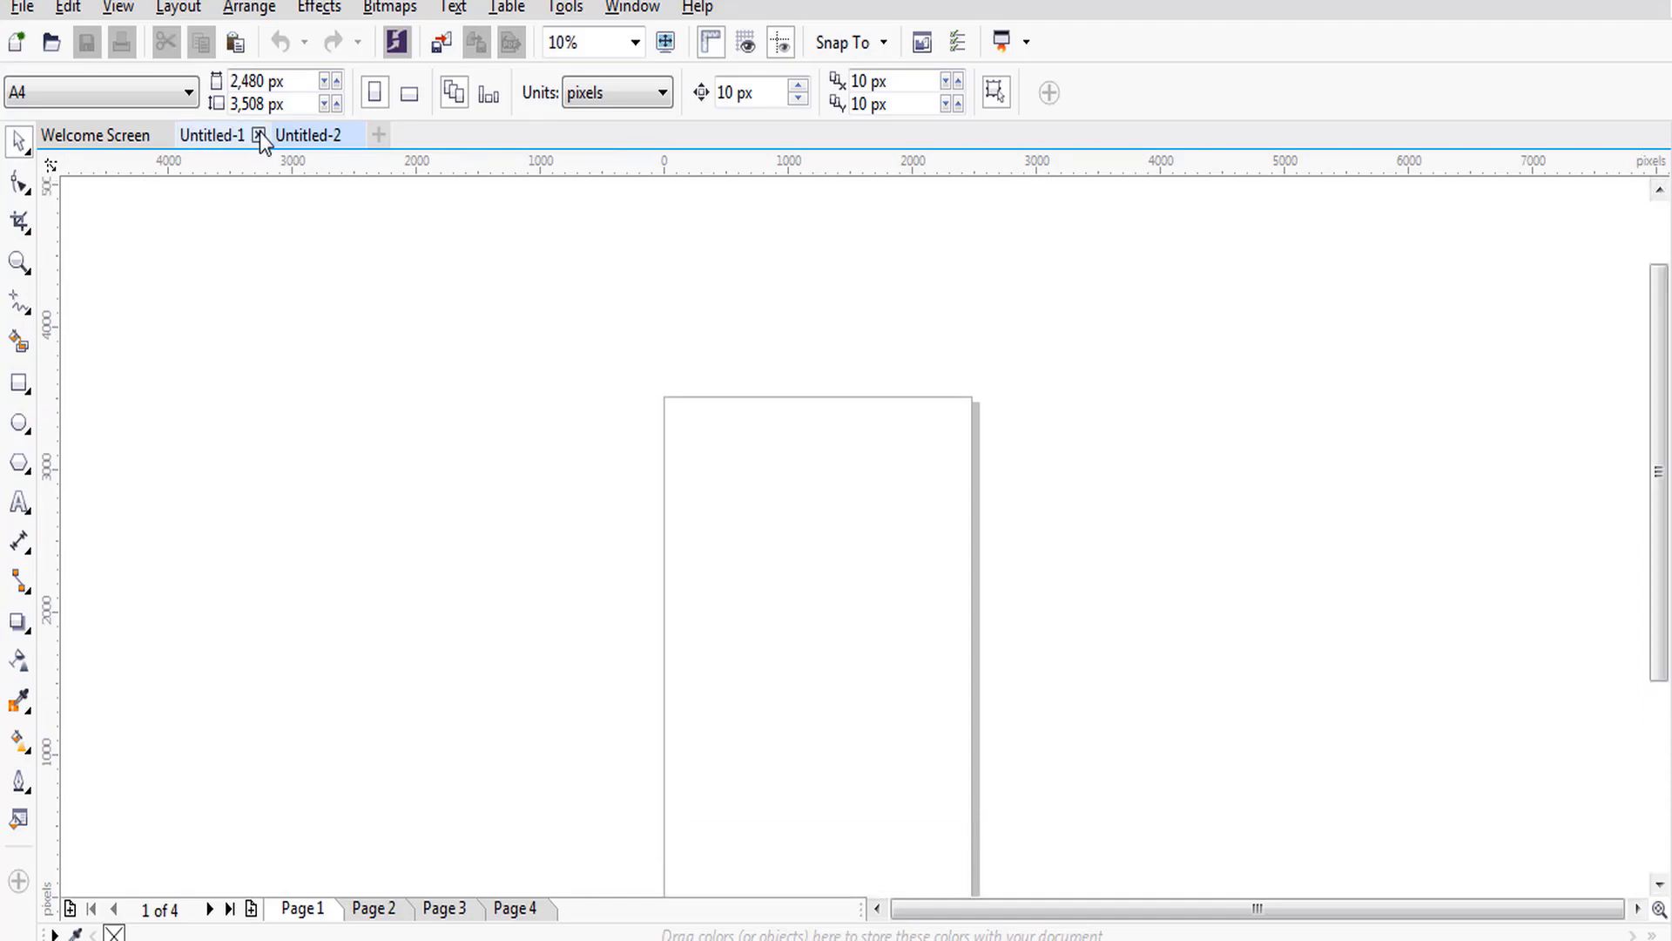
# Close both open documents, Untitled-1 and Untitled-2.
pyautogui.click(259, 135)
pyautogui.click(259, 135)
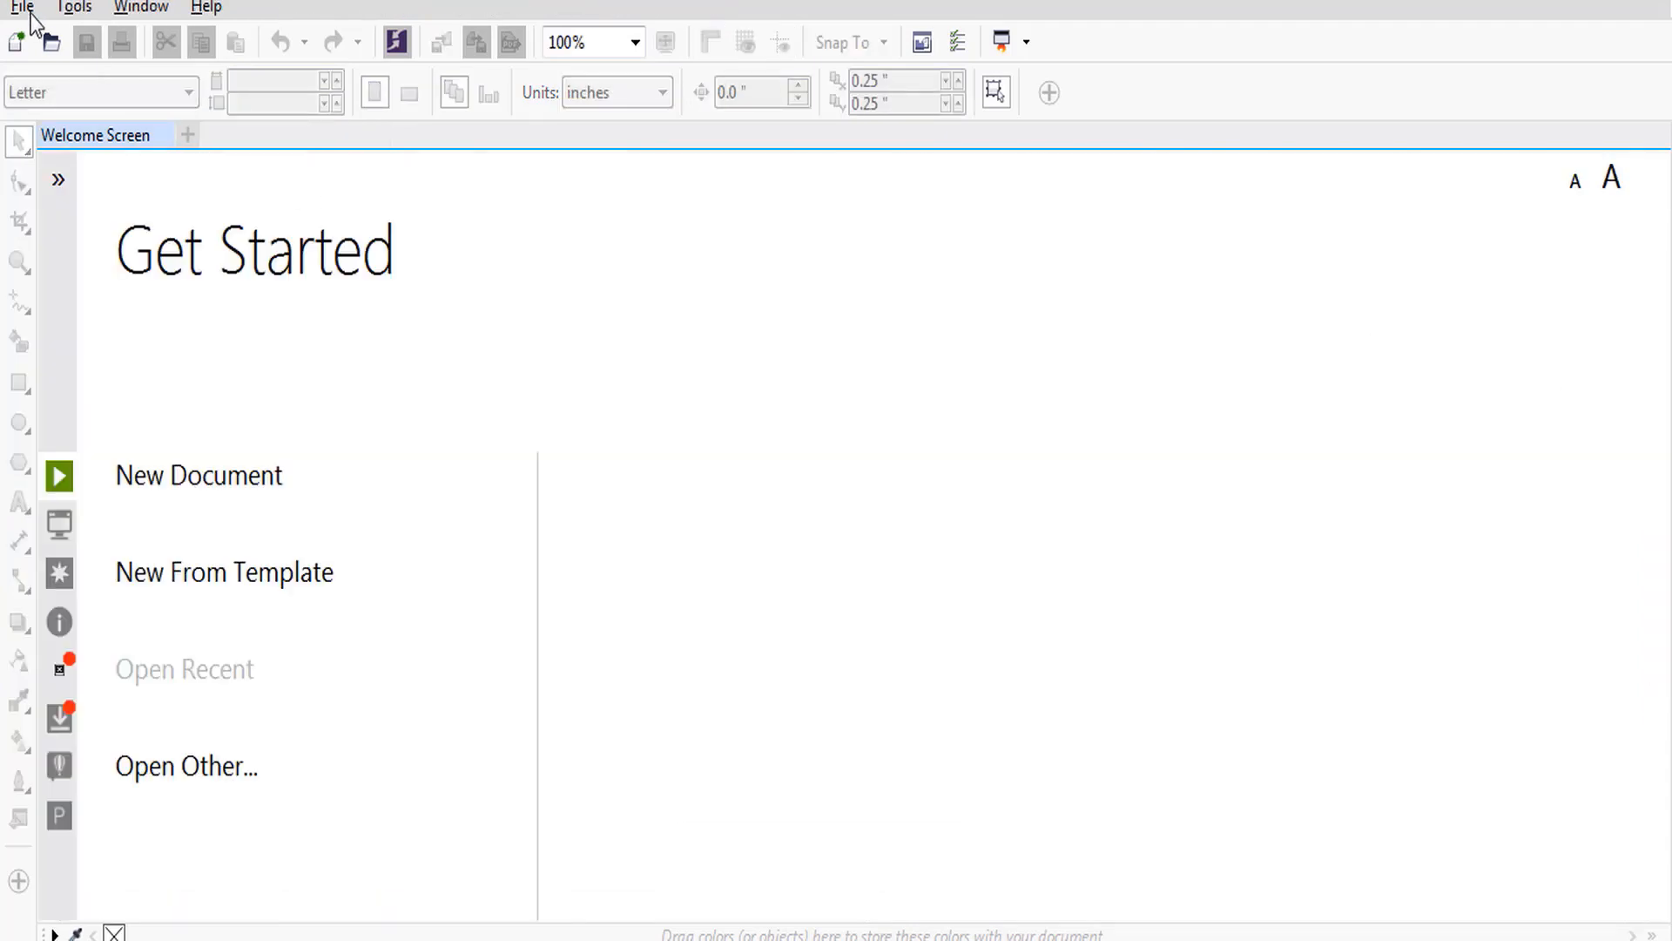
# Start a new document from the Default CMYK preset and set its page size to A4.
pyautogui.click(23, 7)
pyautogui.click(52, 37)
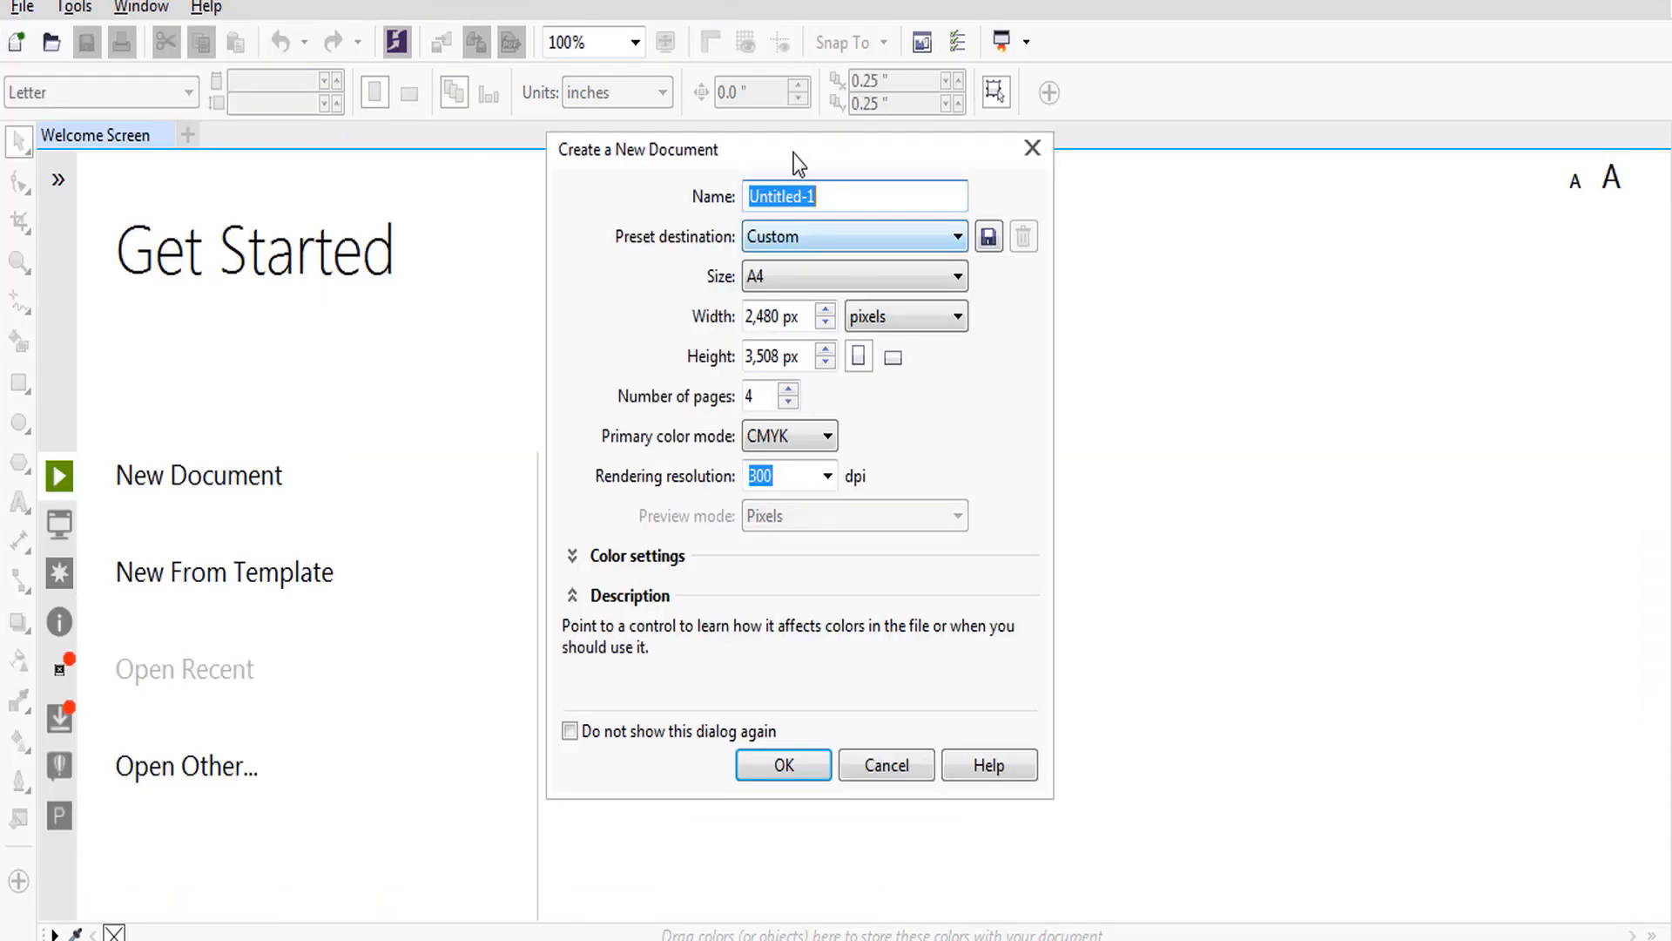
pyautogui.moveTo(798, 163); pyautogui.dragTo(842, 160)
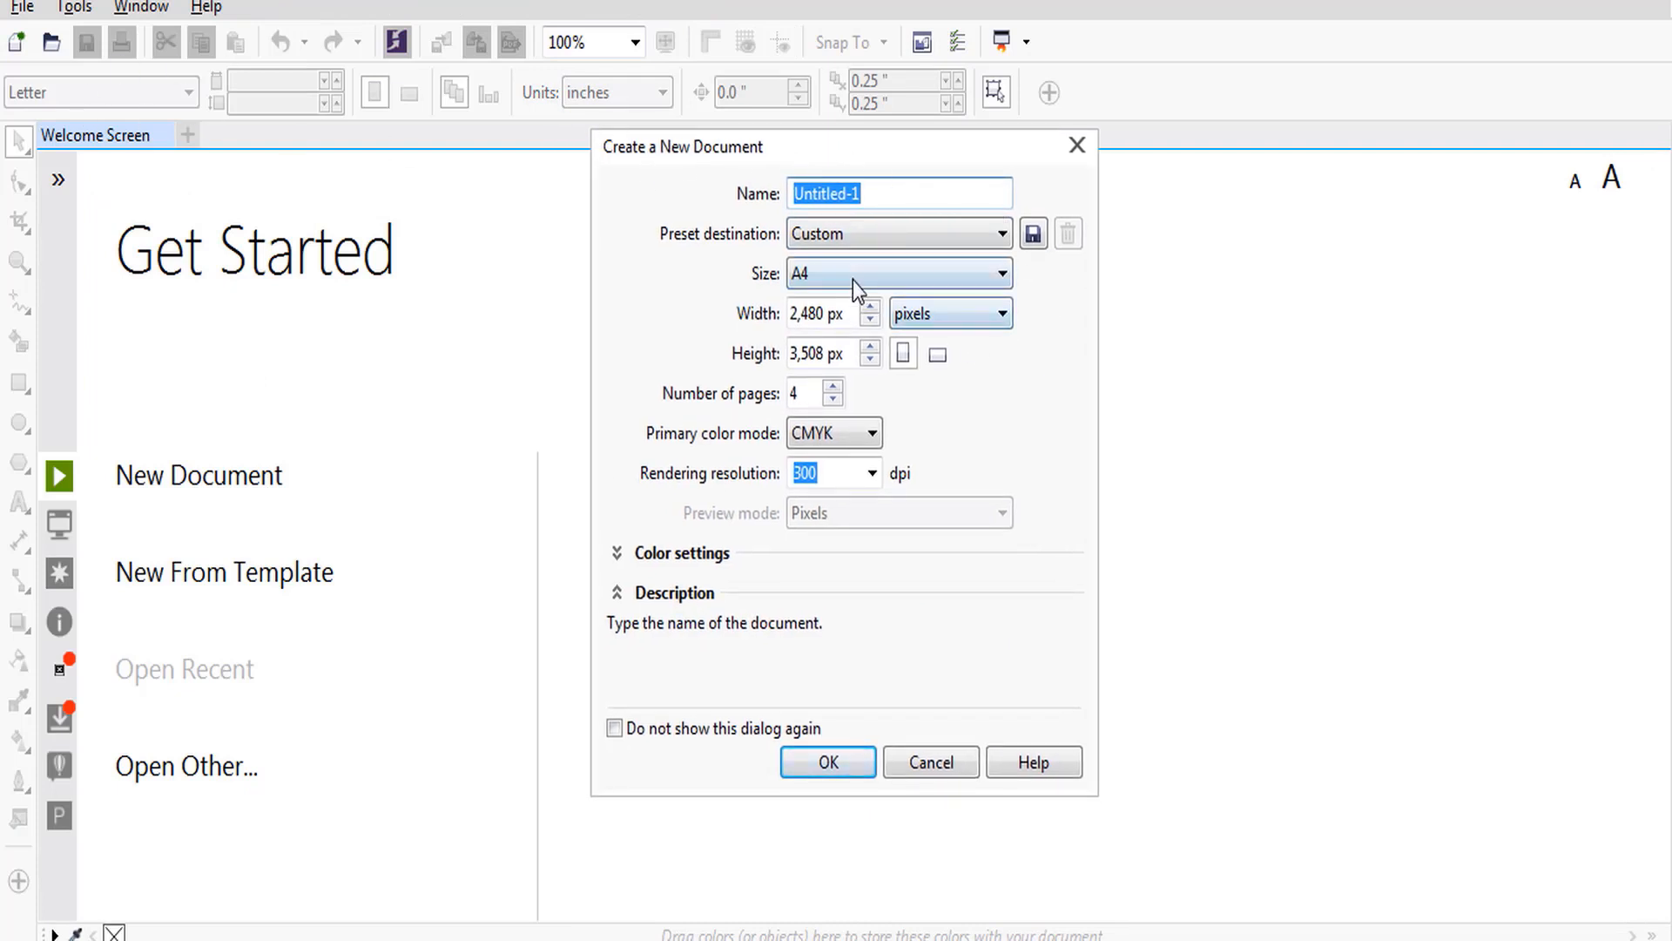
pyautogui.moveTo(910, 198); pyautogui.dragTo(770, 185)
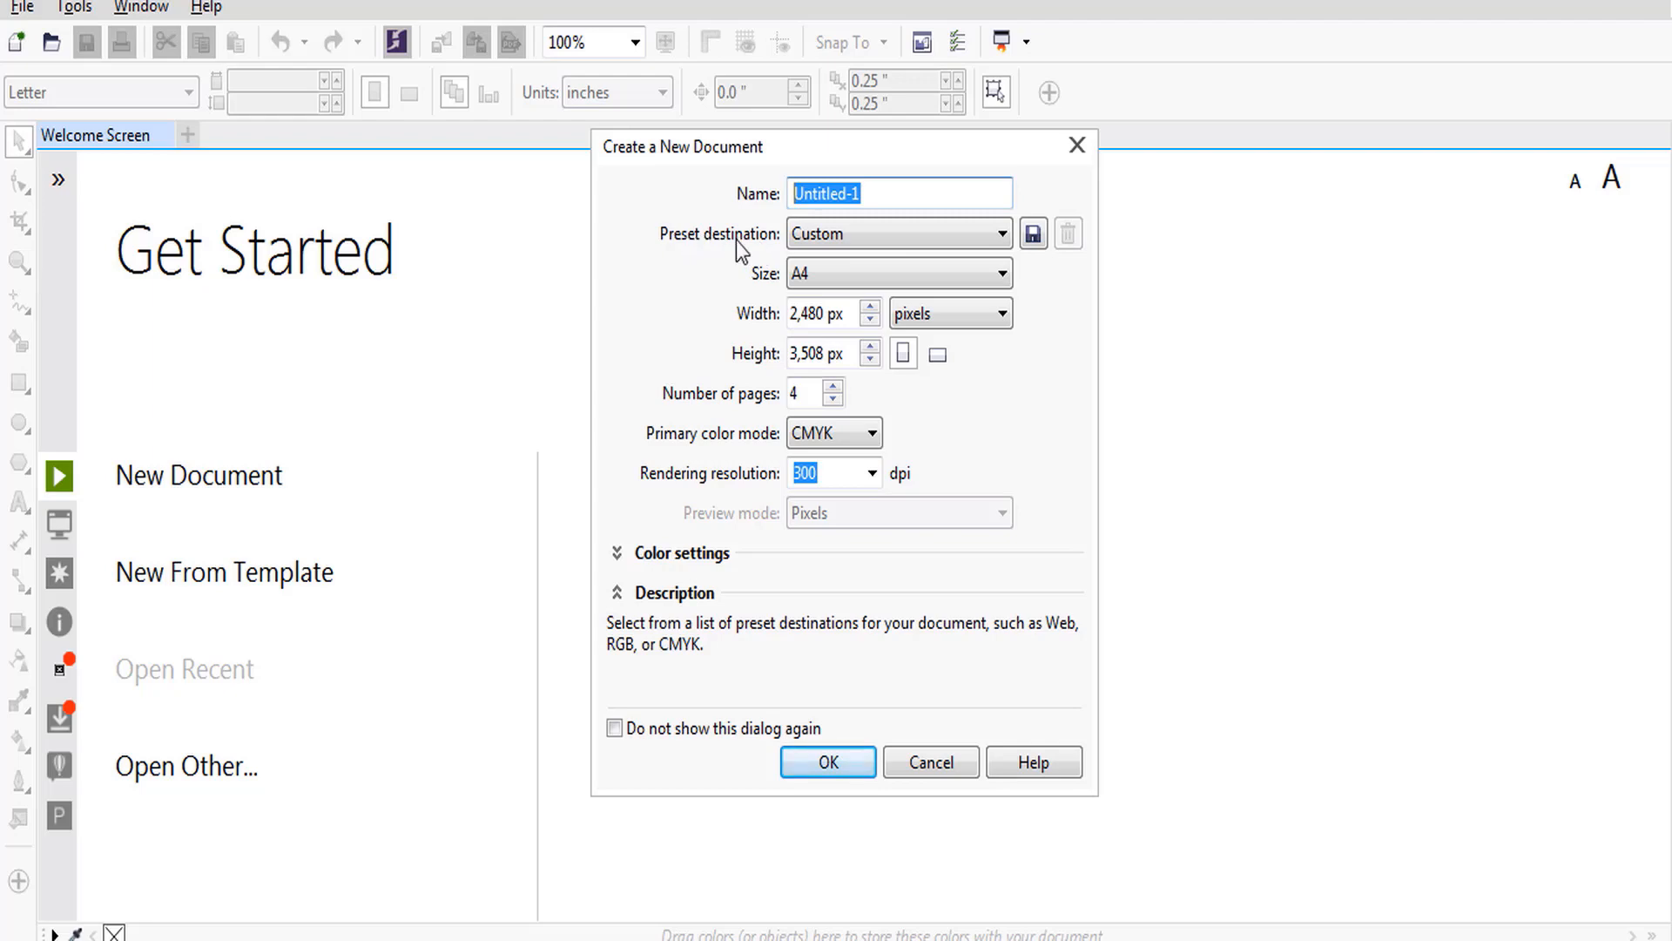
pyautogui.click(839, 244)
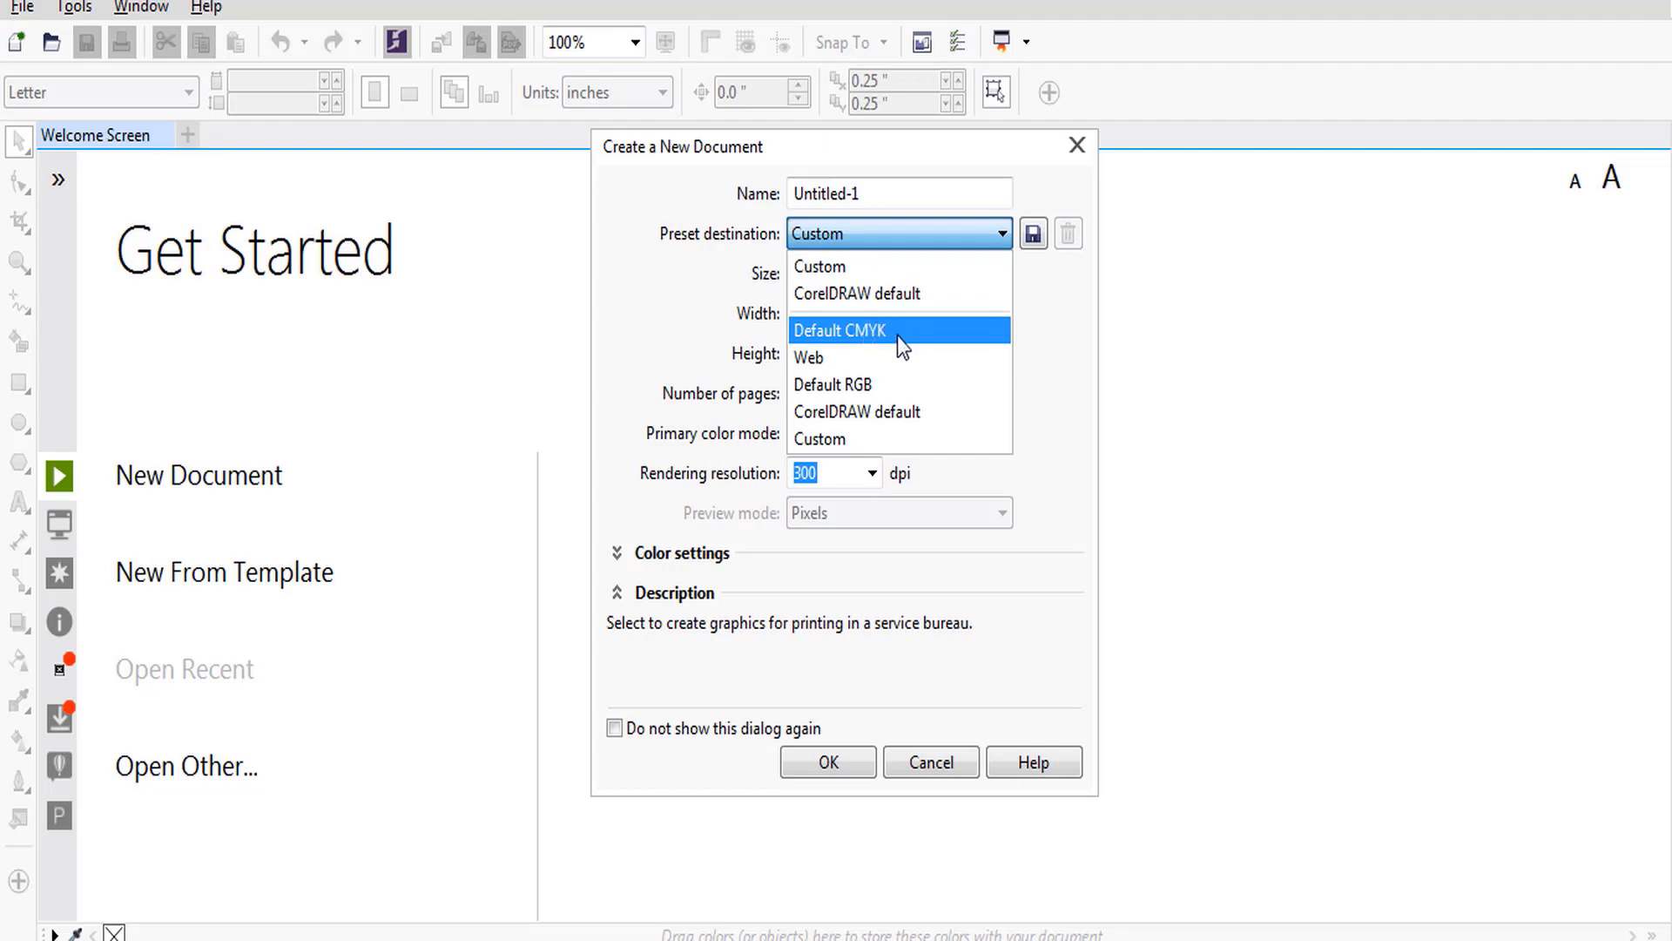
pyautogui.click(850, 331)
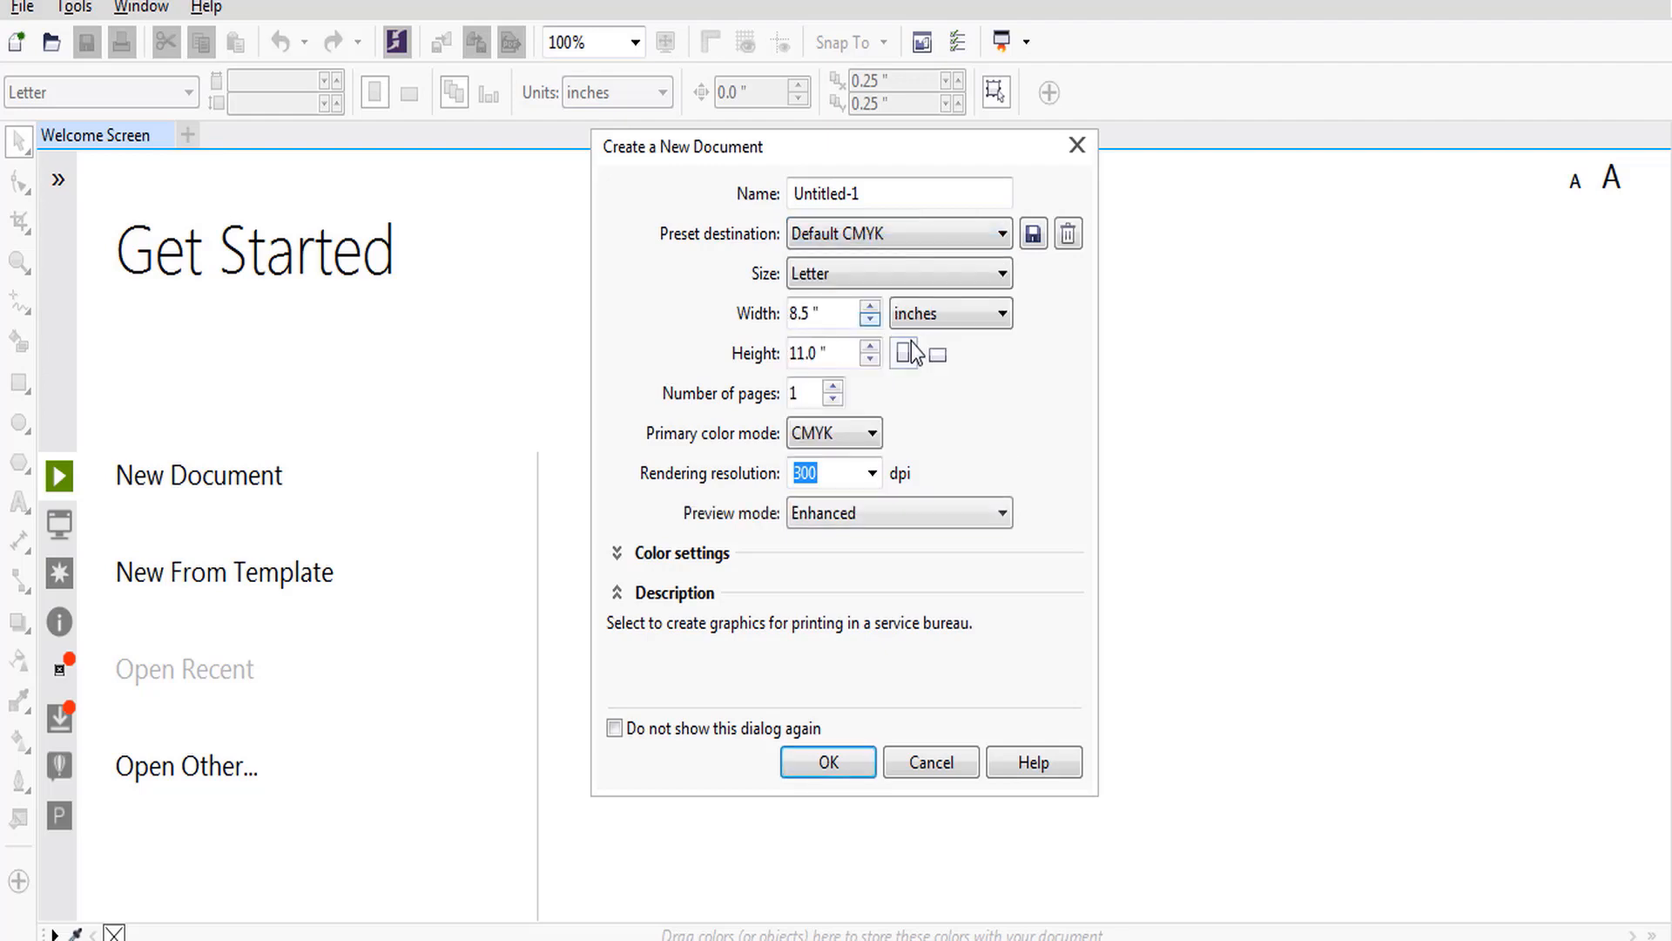
pyautogui.click(855, 277)
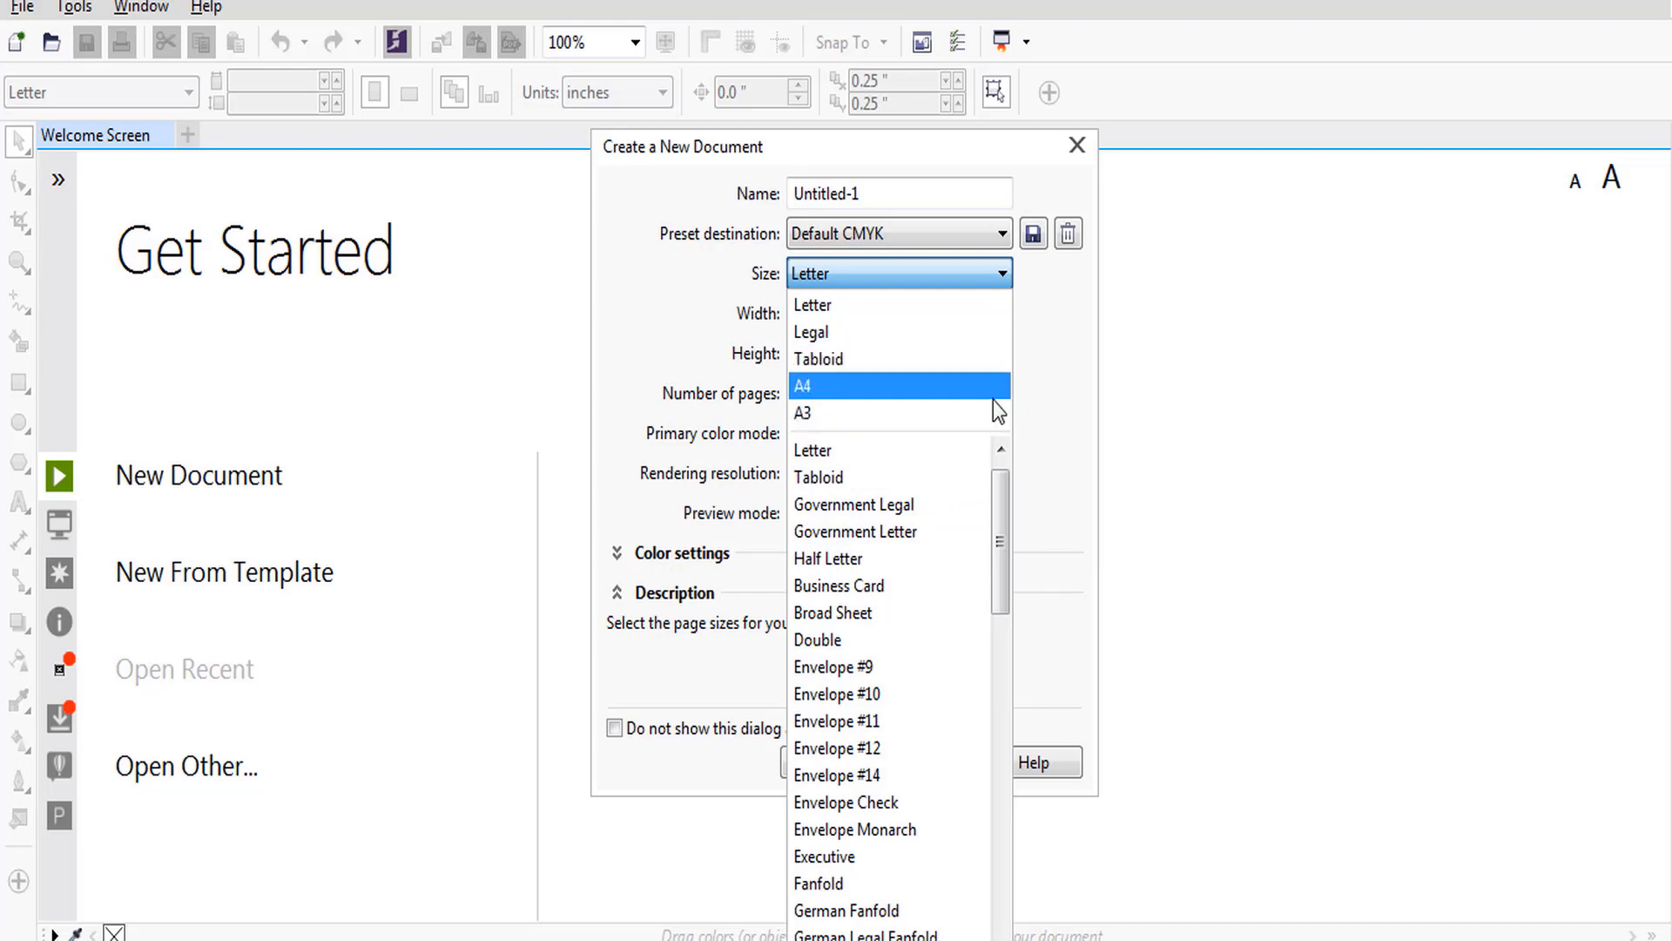
pyautogui.click(832, 390)
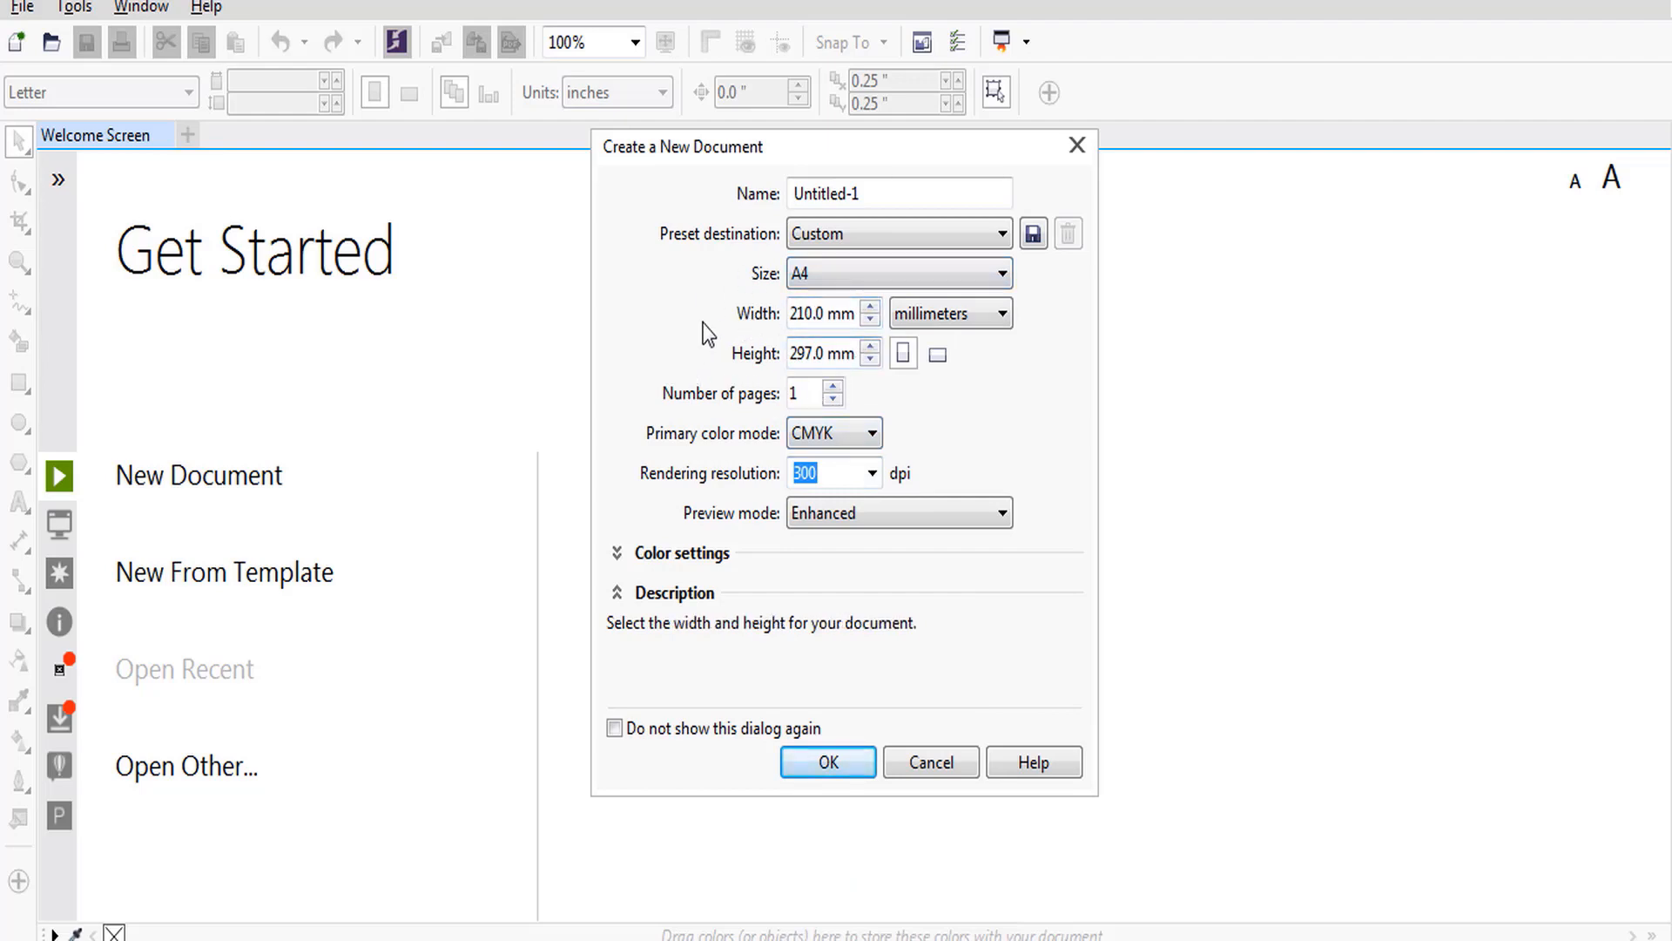
# Set the new document's units to millimeters and its page count to 1, keeping CMYK as the primary color mode.
pyautogui.click(938, 314)
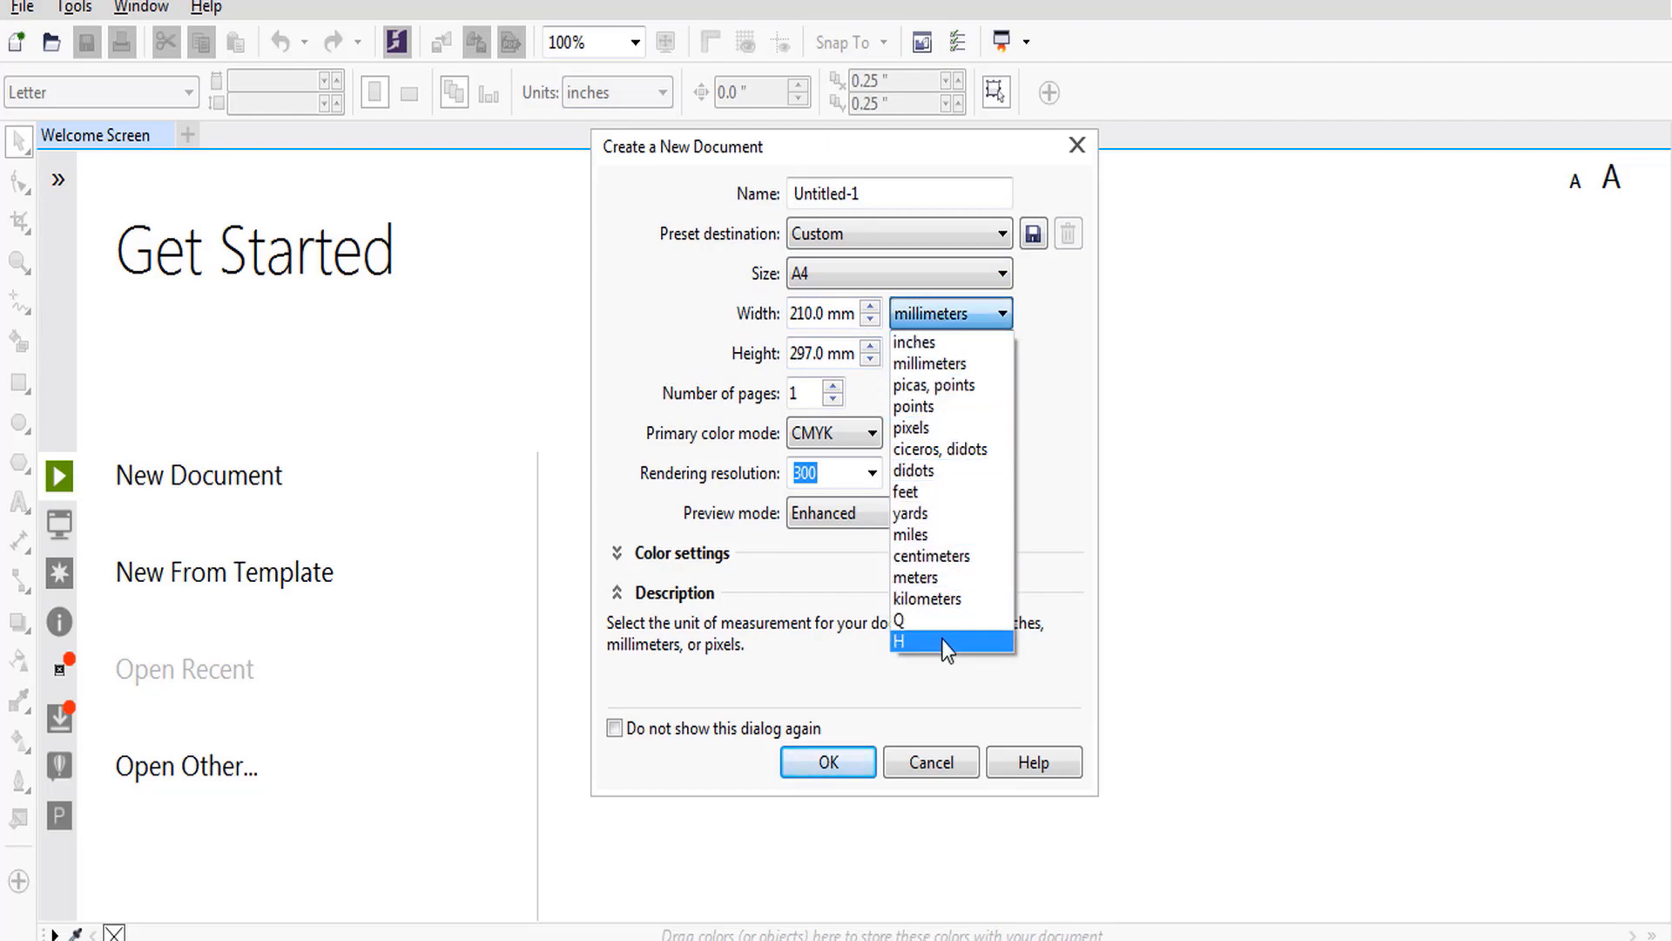
pyautogui.click(929, 364)
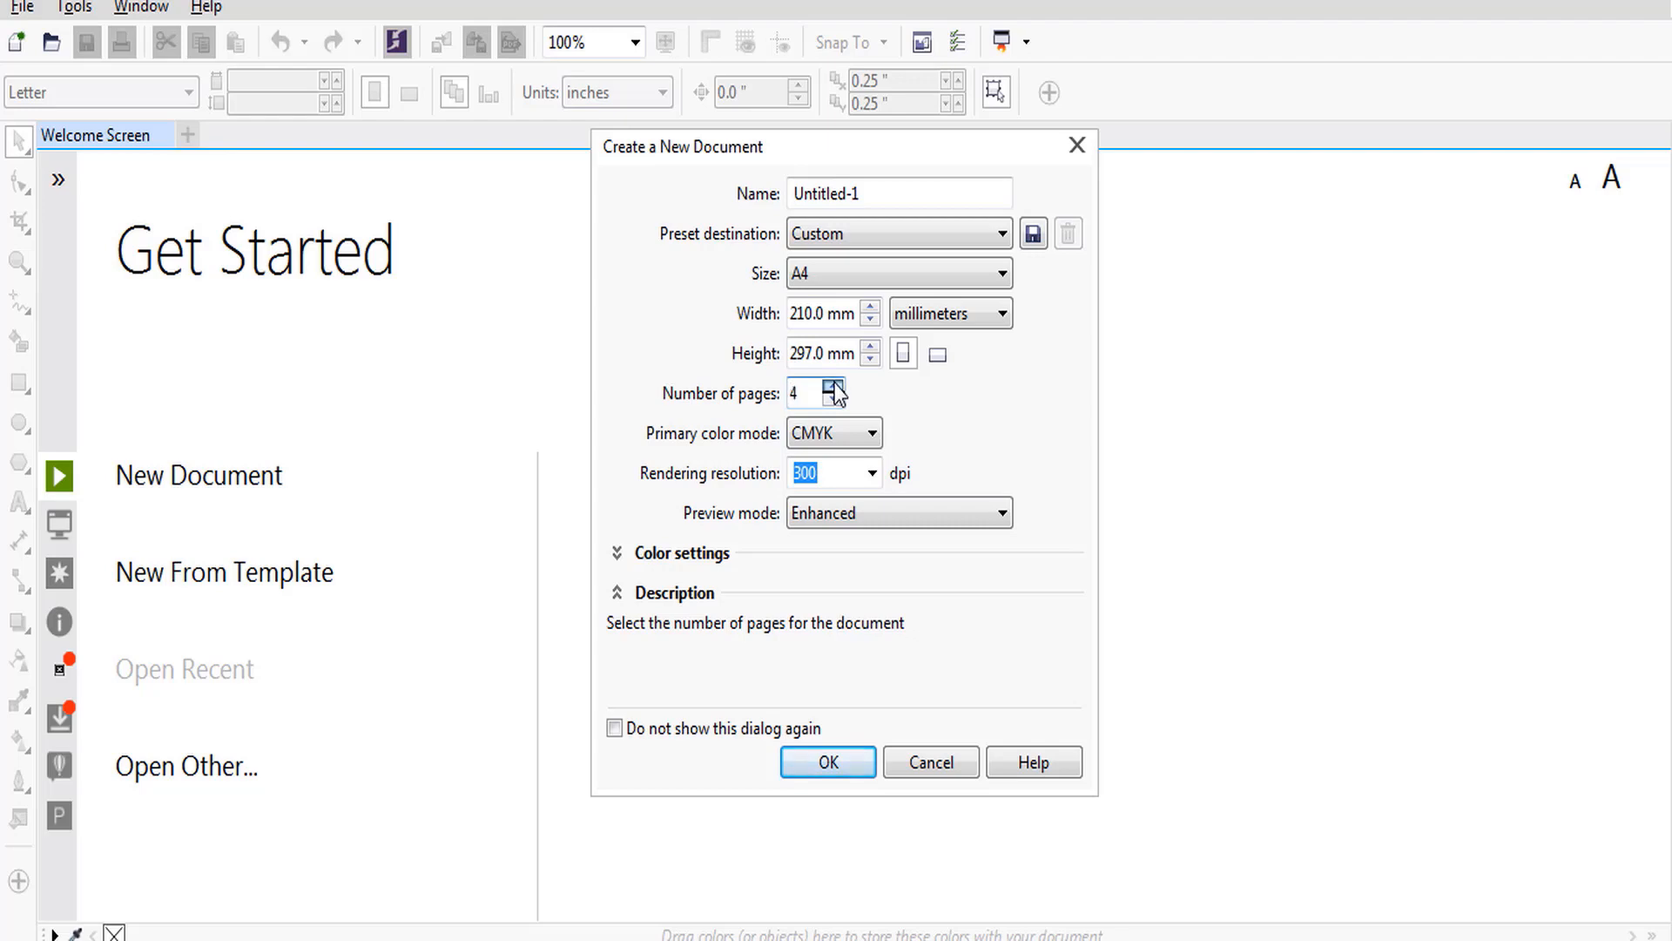
pyautogui.click(833, 399)
pyautogui.click(833, 400)
pyautogui.click(789, 389)
pyautogui.click(813, 435)
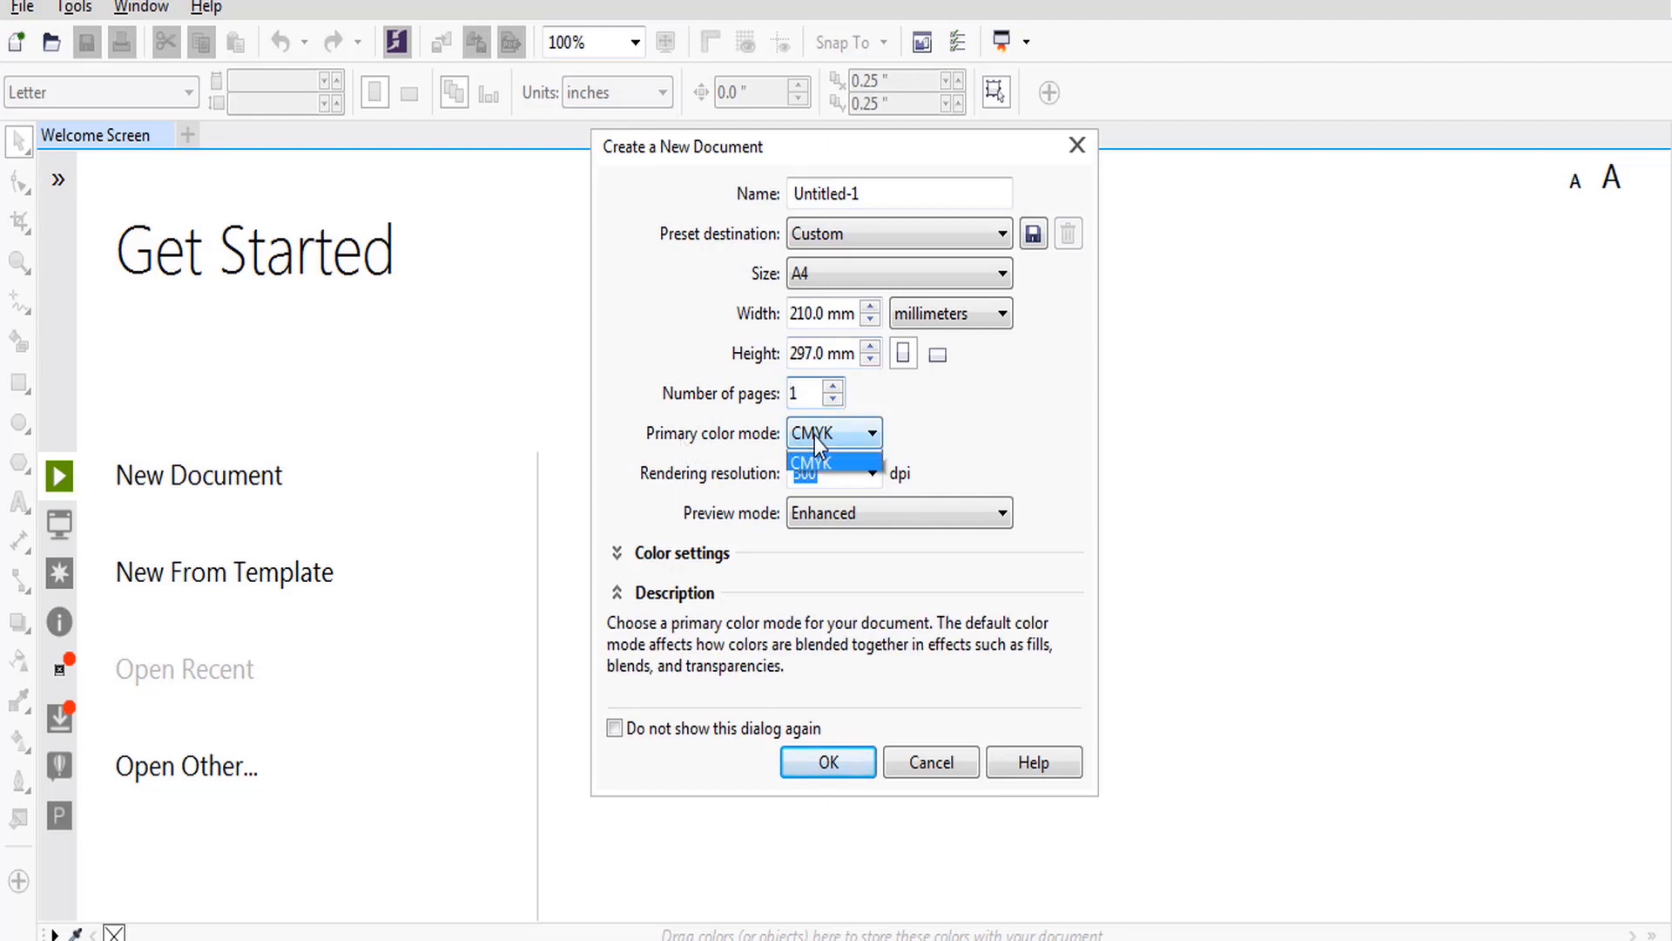
pyautogui.click(813, 435)
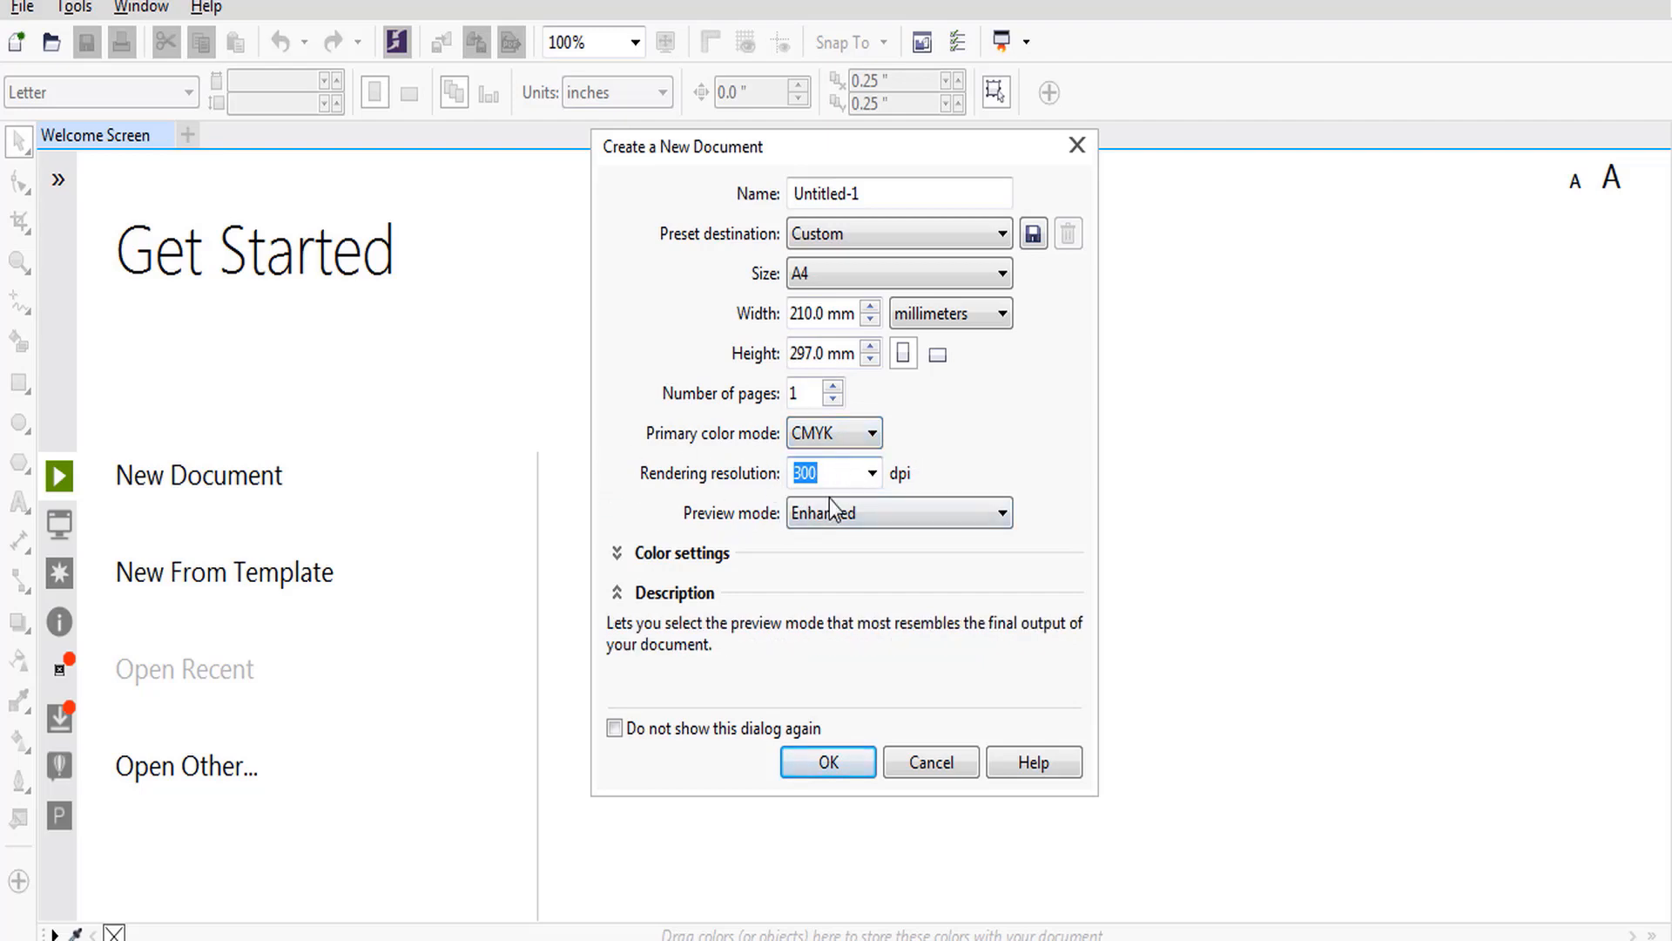
# Try a rendering resolution of 6000 dpi for the new document and restore it to 300 dpi.
pyautogui.click(872, 473)
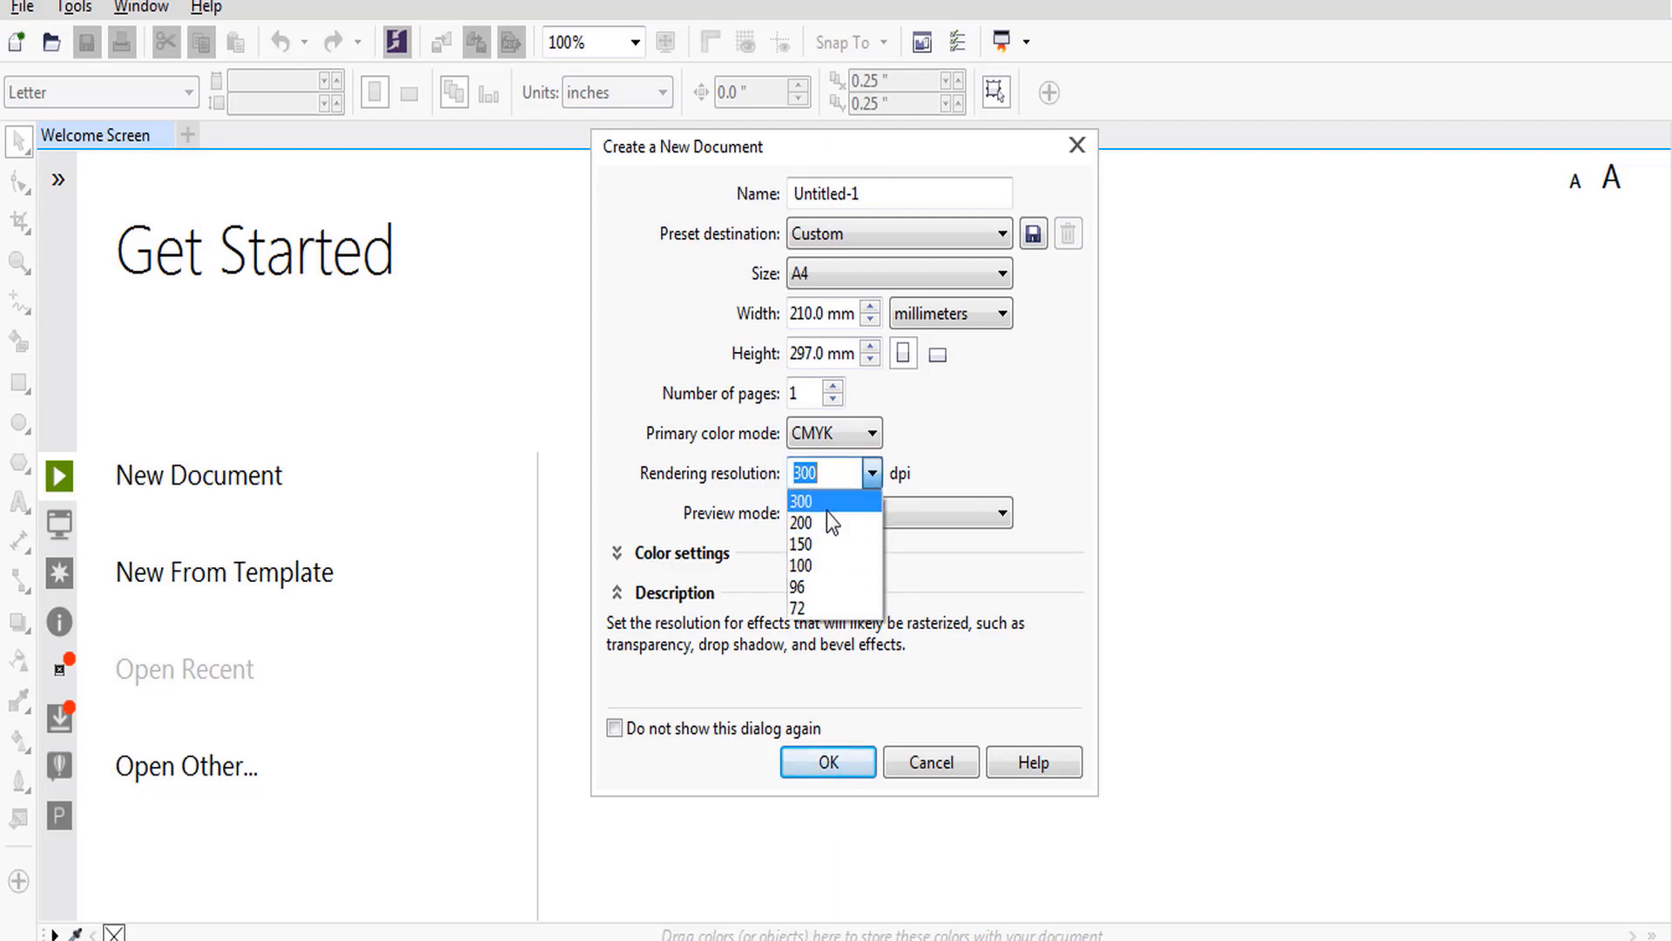
pyautogui.click(822, 473)
pyautogui.click(809, 473)
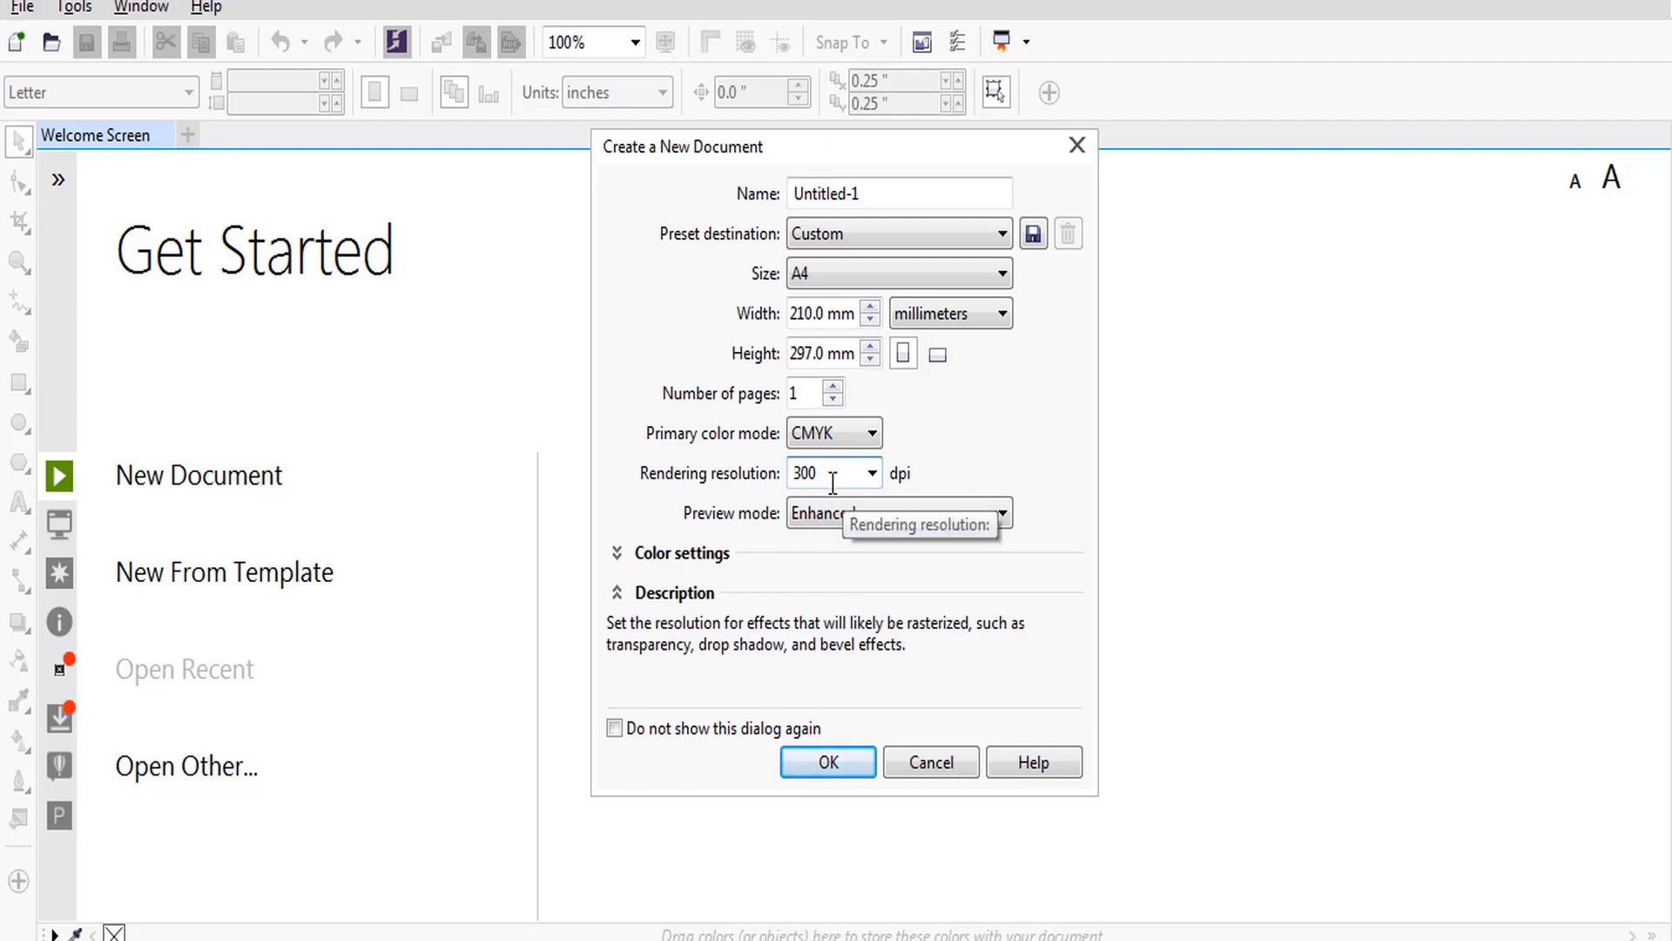
pyautogui.doubleClick(833, 482)
pyautogui.write('6000')
pyautogui.hotkey('ctrl', 'z')
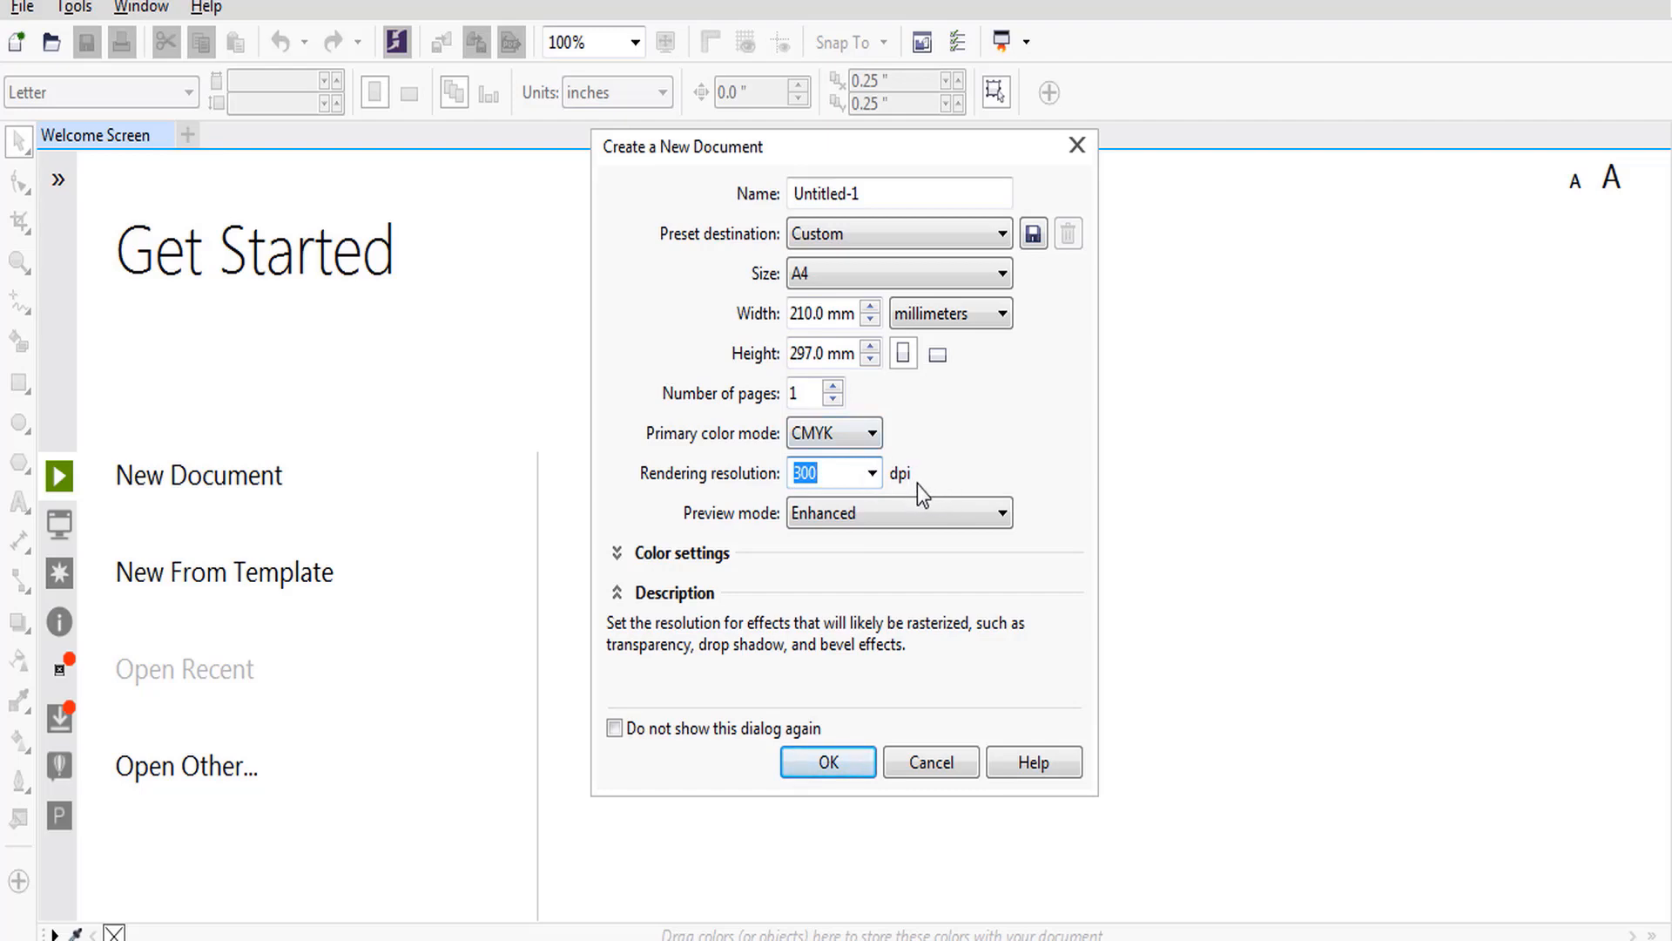
# Create the document with the chosen settings, check the Welcome Screen and return to the new document.
pyautogui.click(839, 764)
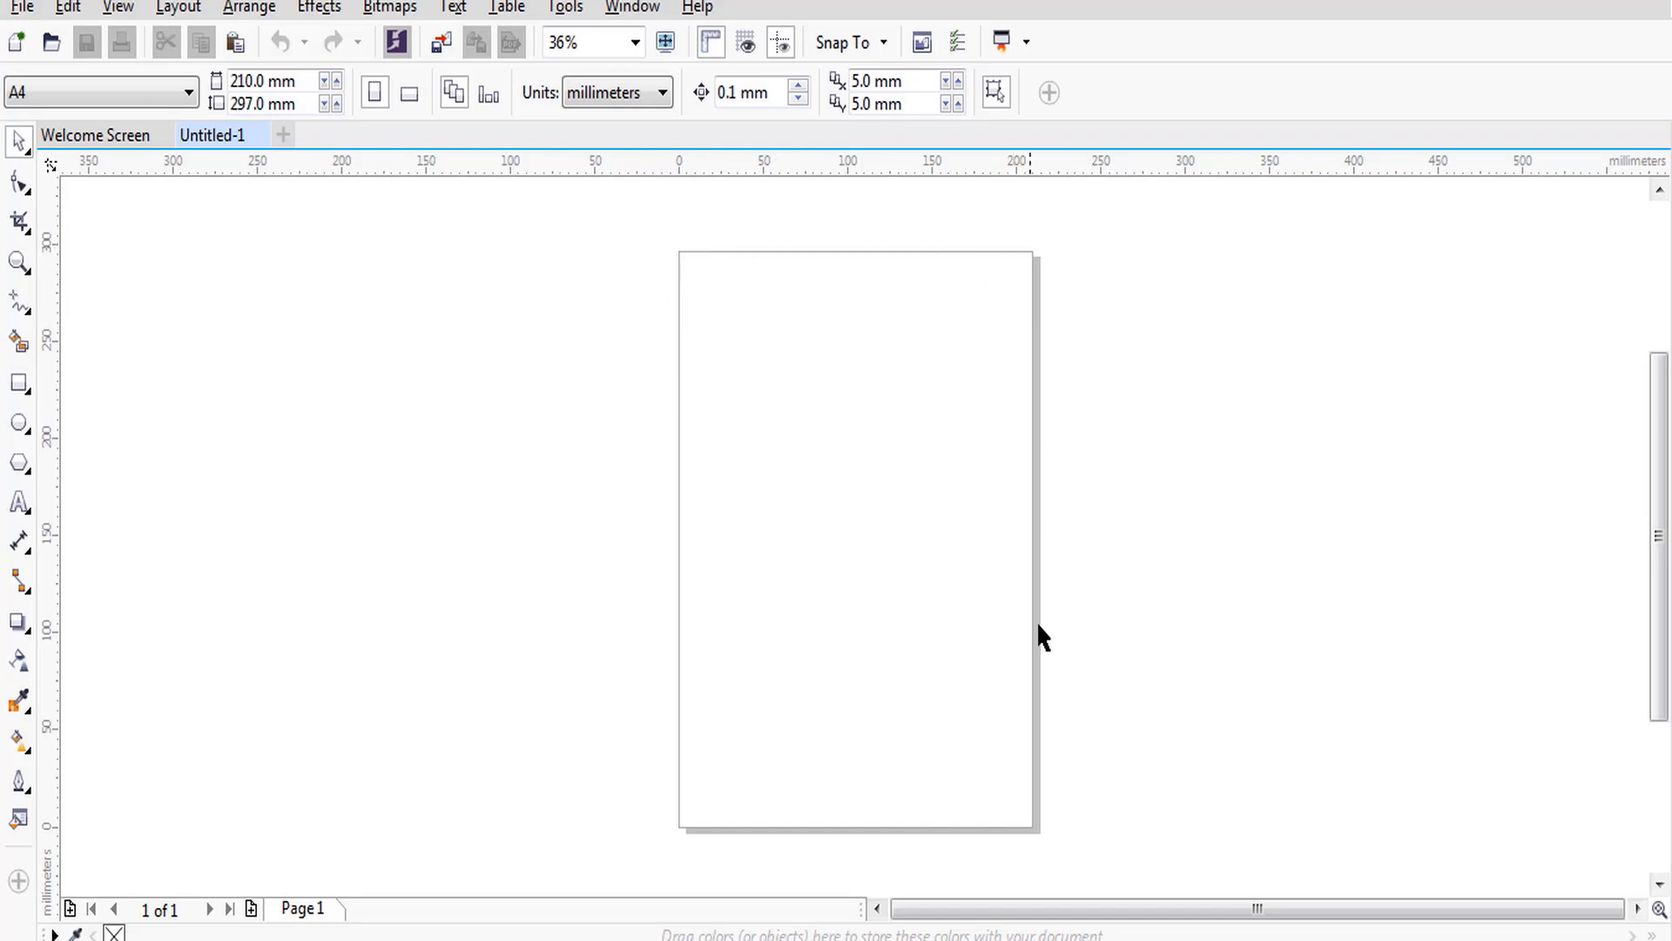
pyautogui.click(101, 133)
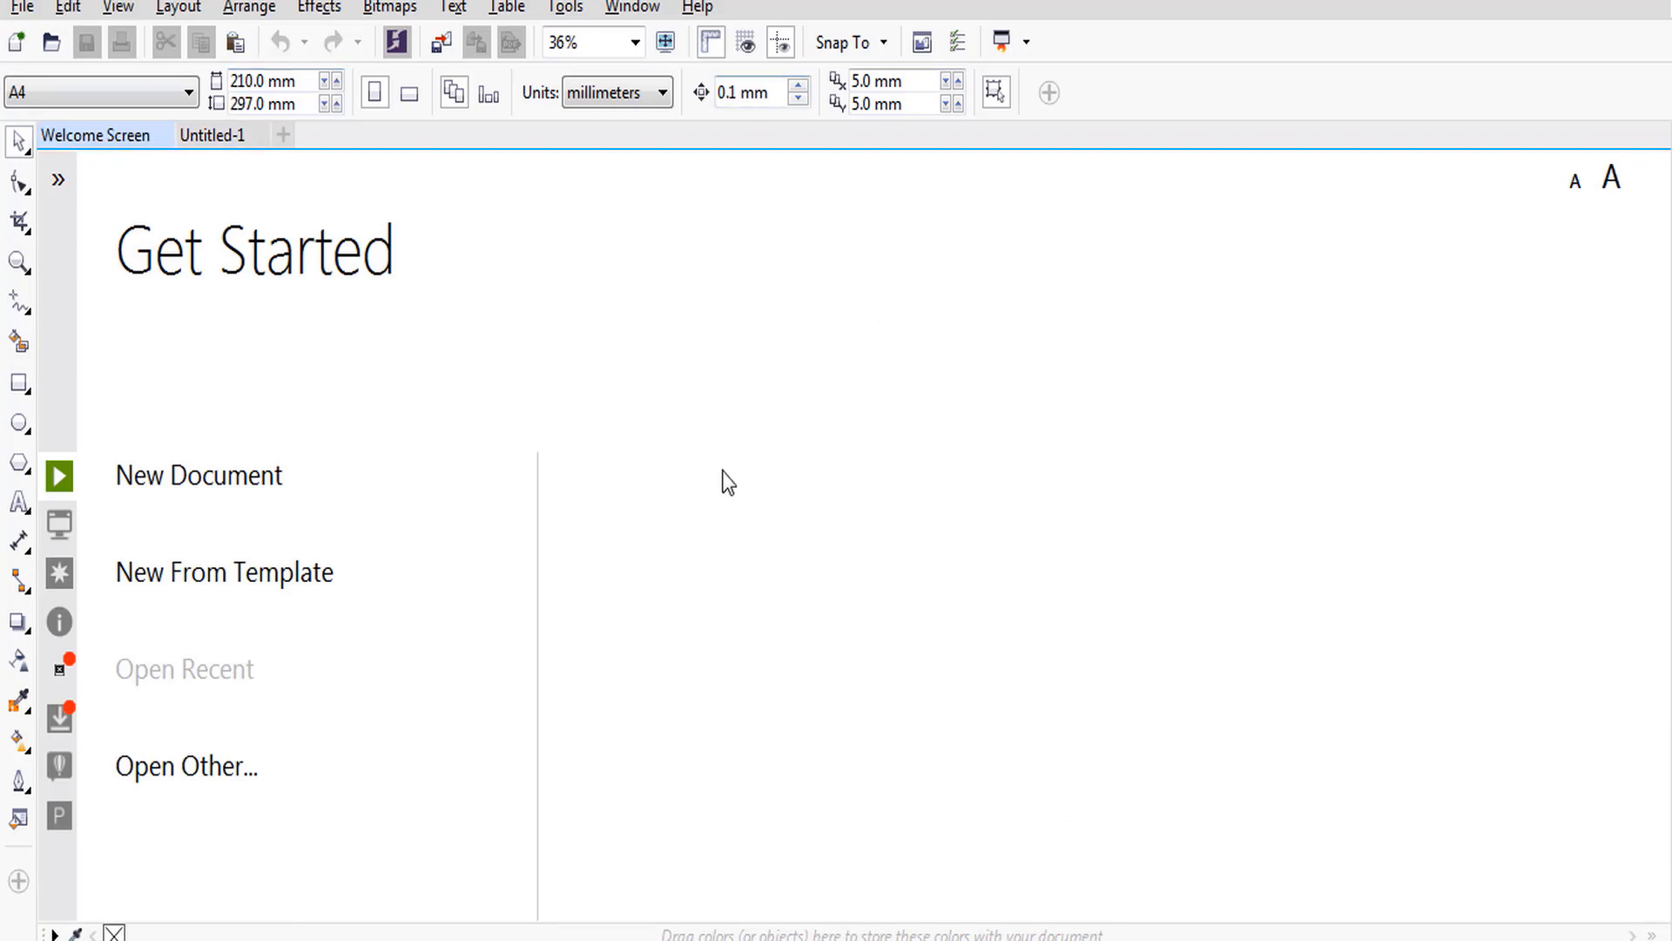
pyautogui.click(221, 134)
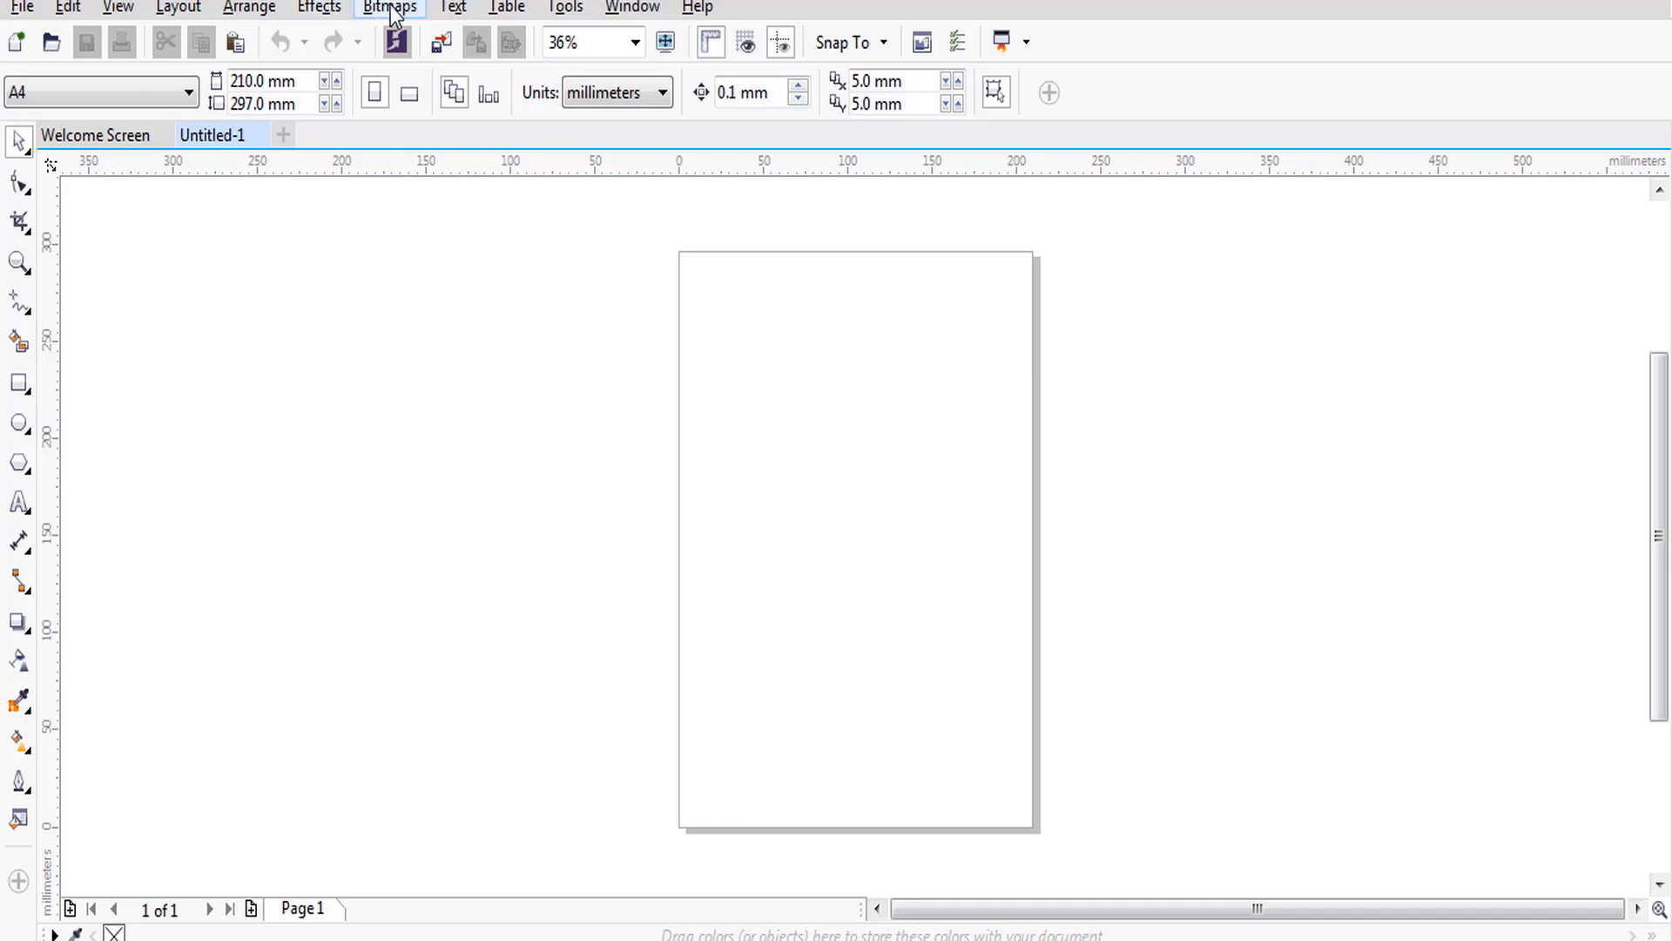
pyautogui.click(309, 9)
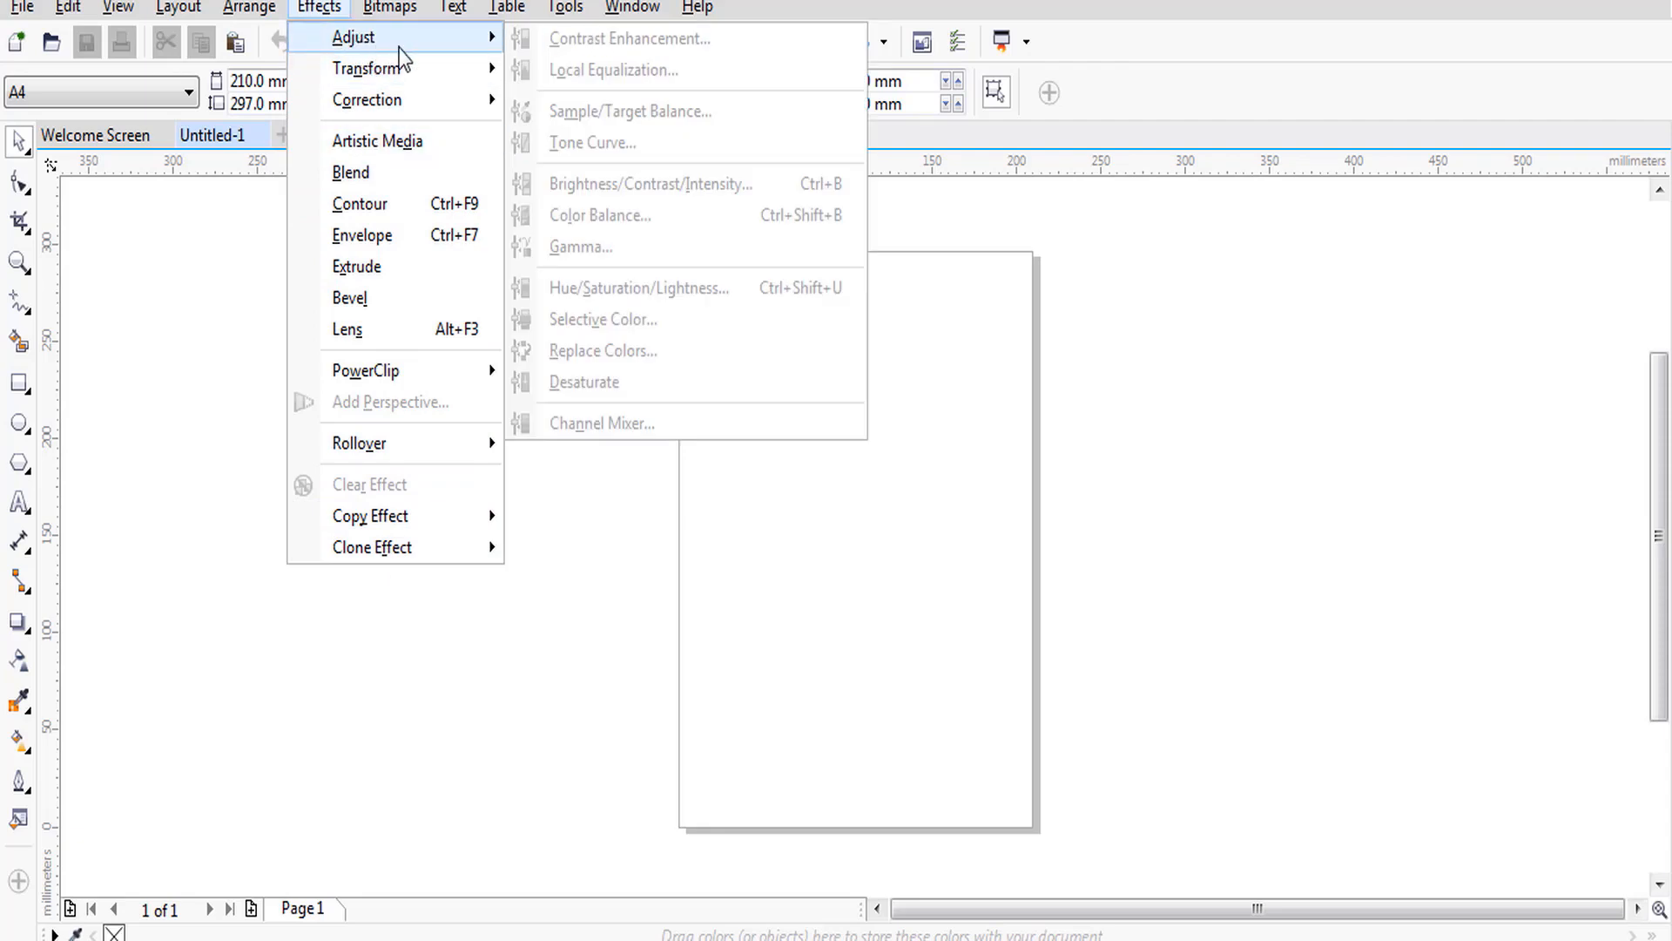
pyautogui.moveTo(368, 549)
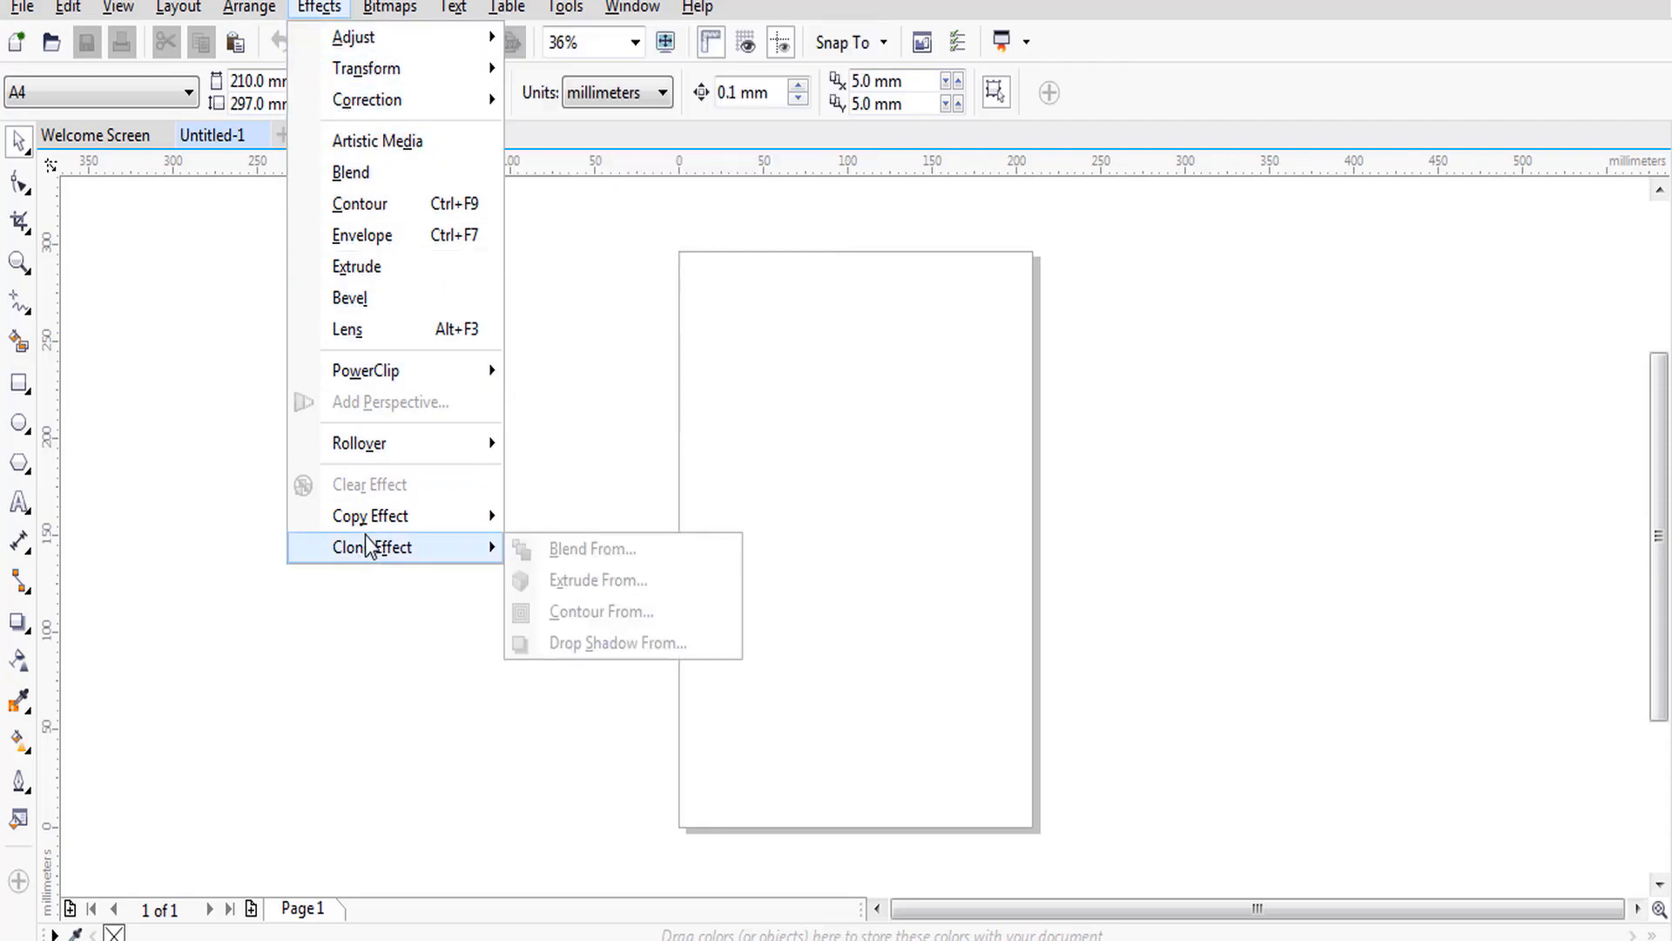
pyautogui.click(320, 7)
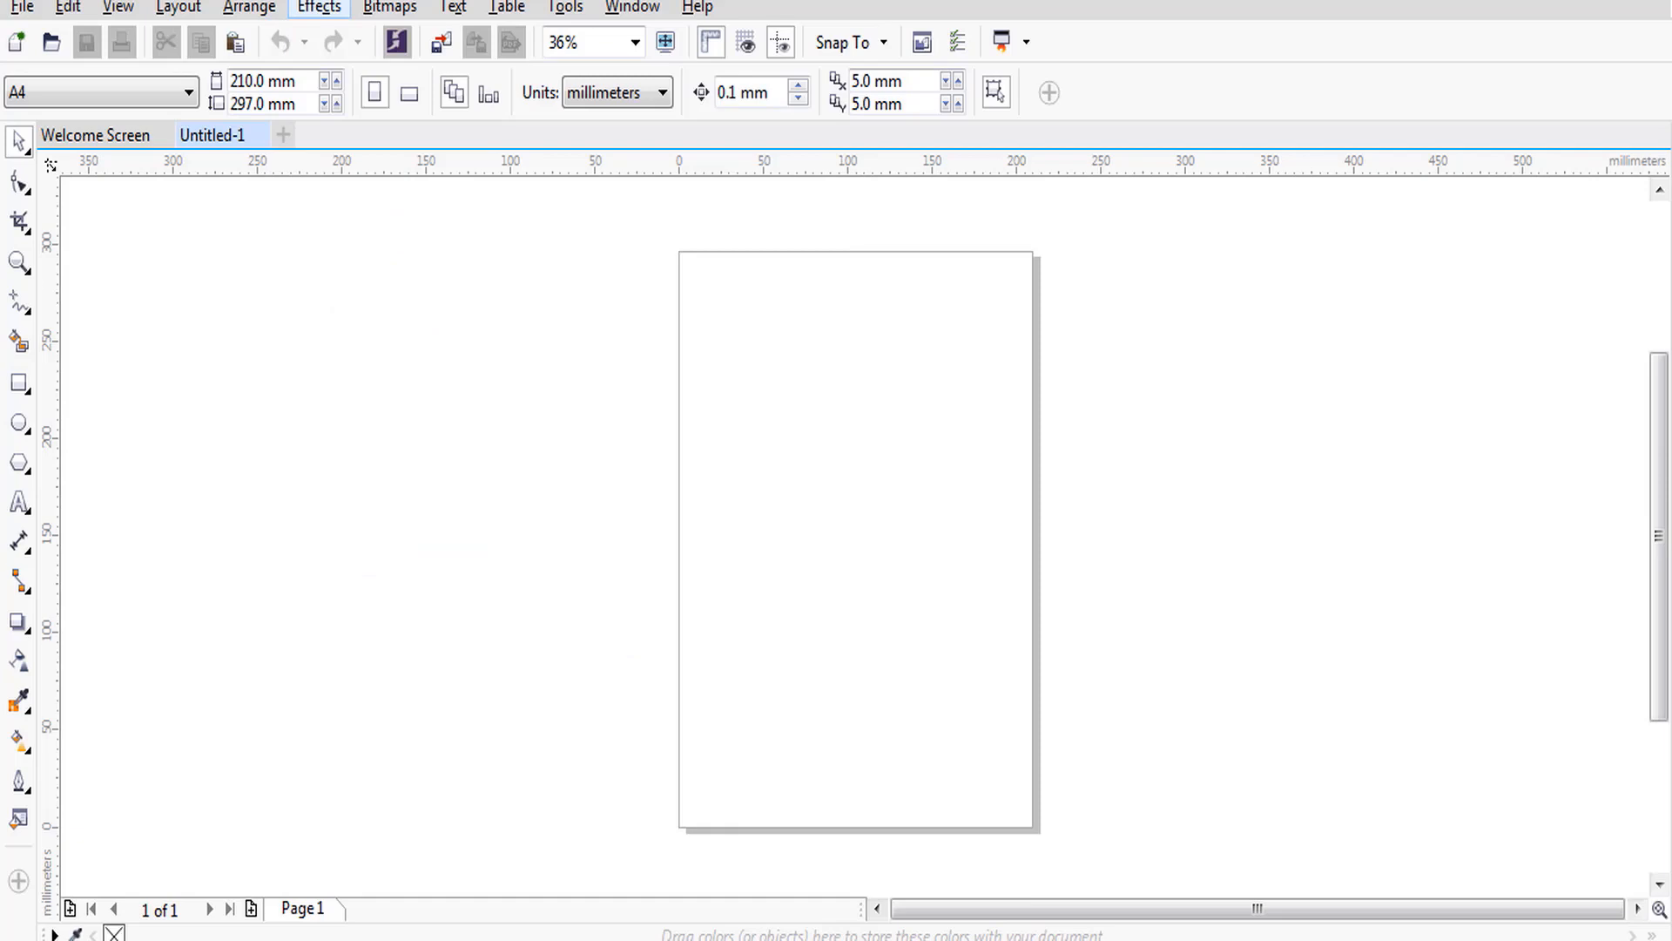
pyautogui.click(390, 7)
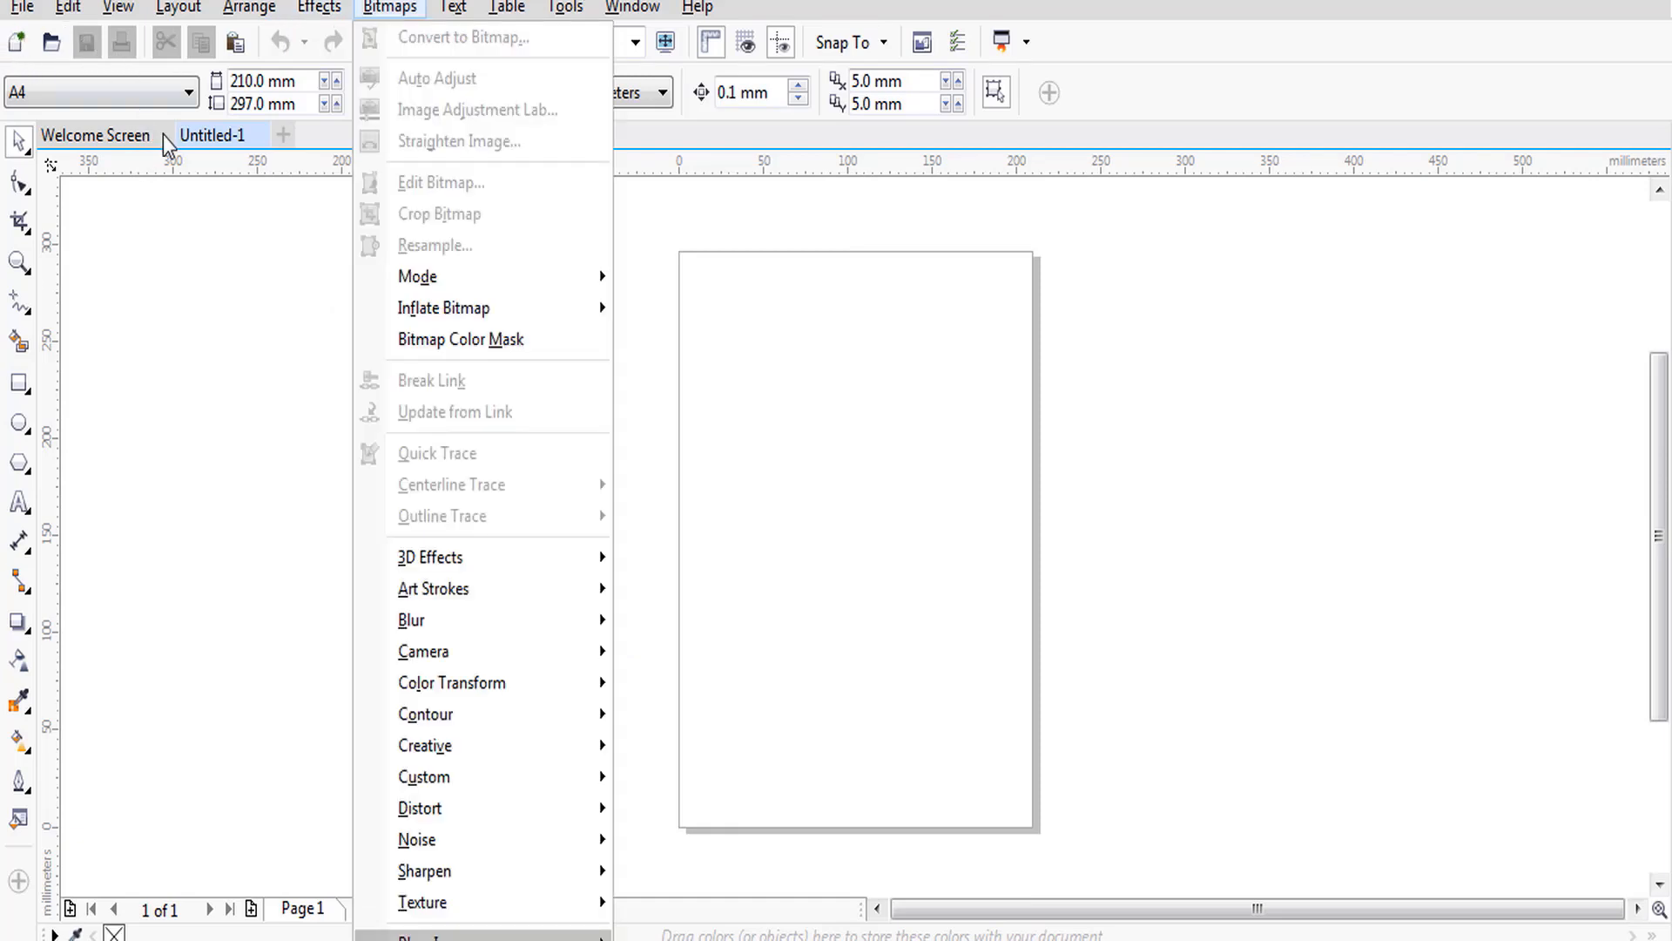
# Draw a rectangle about 162 by 162 mm on the page and delete it.
pyautogui.click(217, 273)
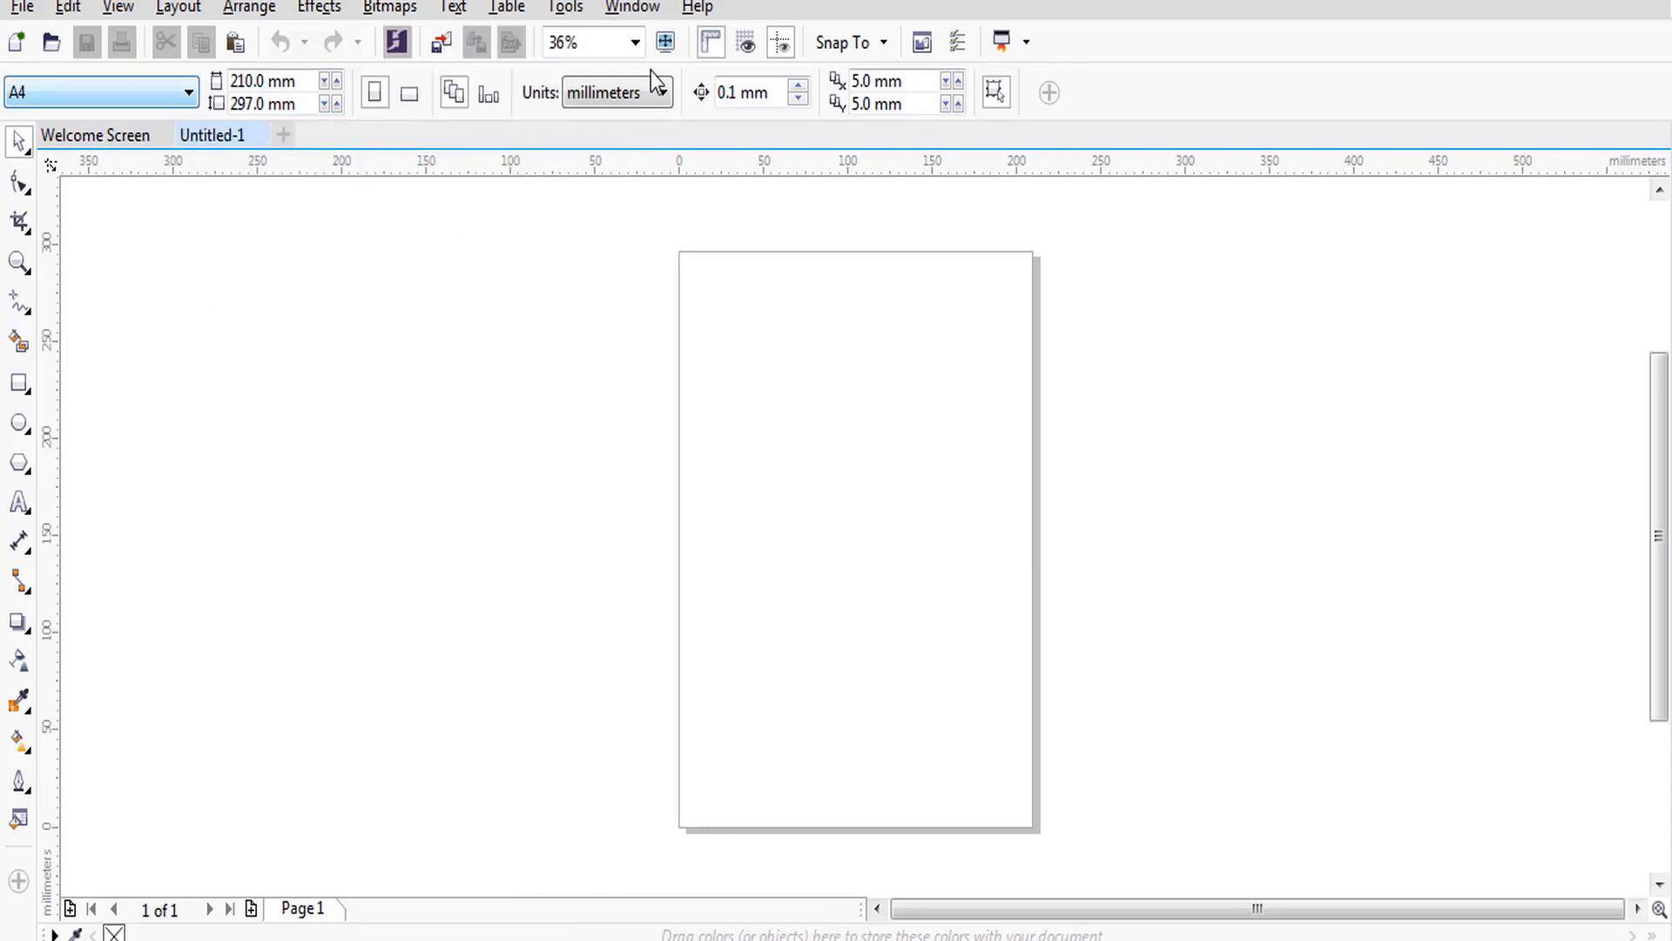
pyautogui.click(19, 383)
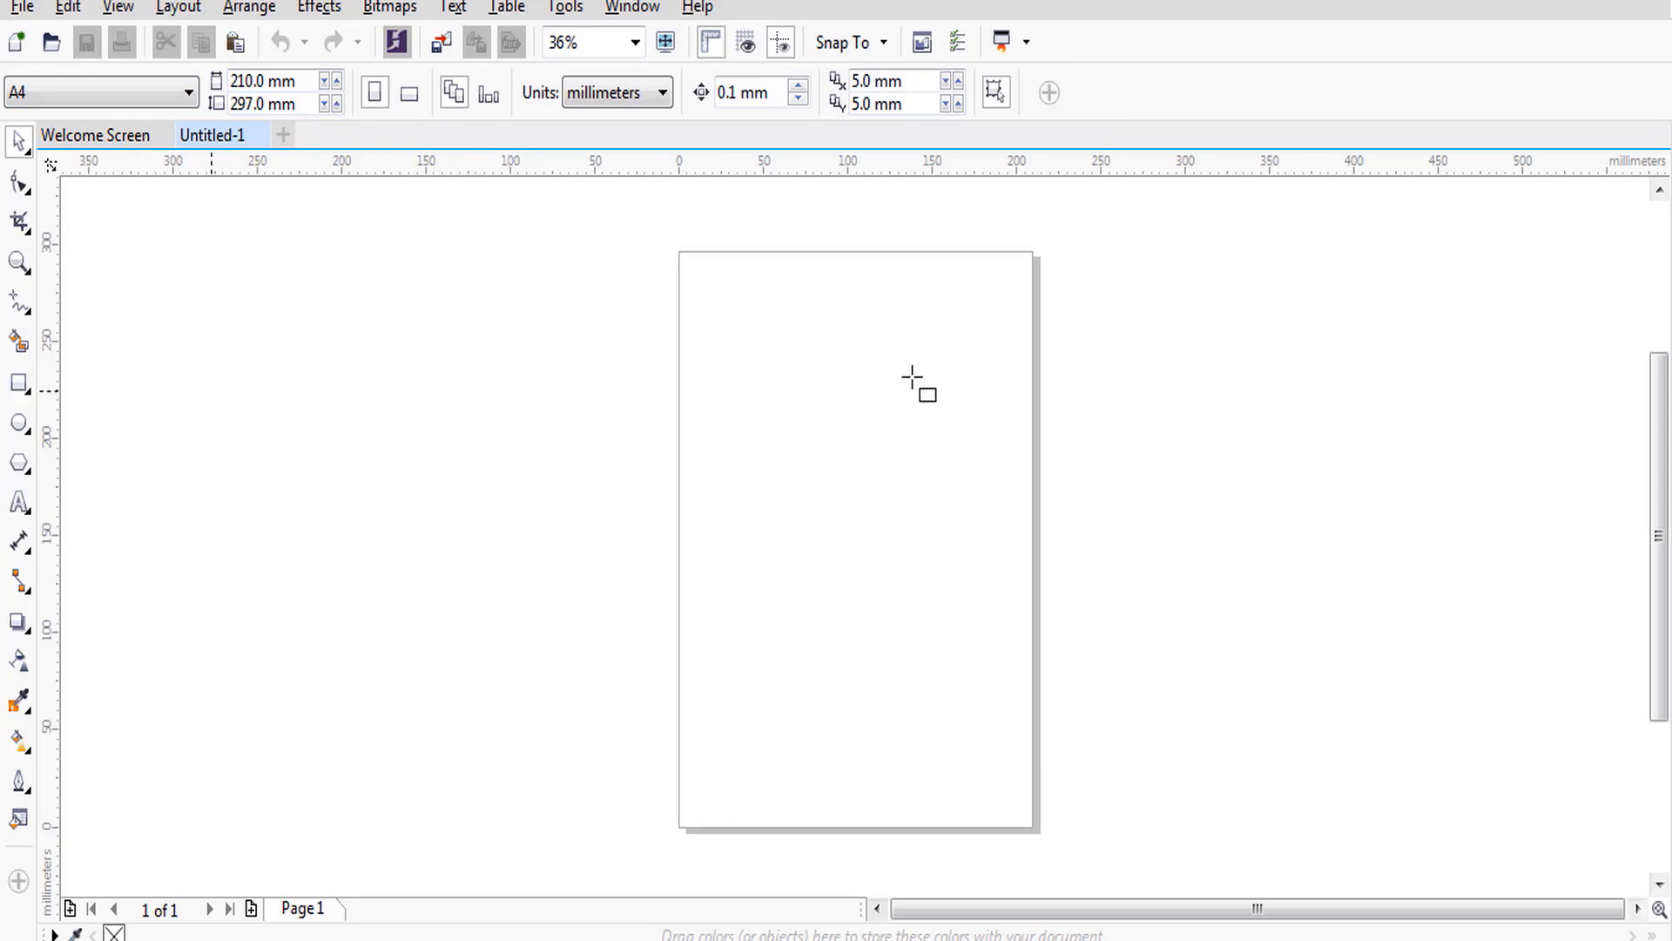
pyautogui.moveTo(715, 326)
pyautogui.mouseDown()
pyautogui.moveTo(893, 474)
pyautogui.moveTo(989, 638)
pyautogui.mouseUp()
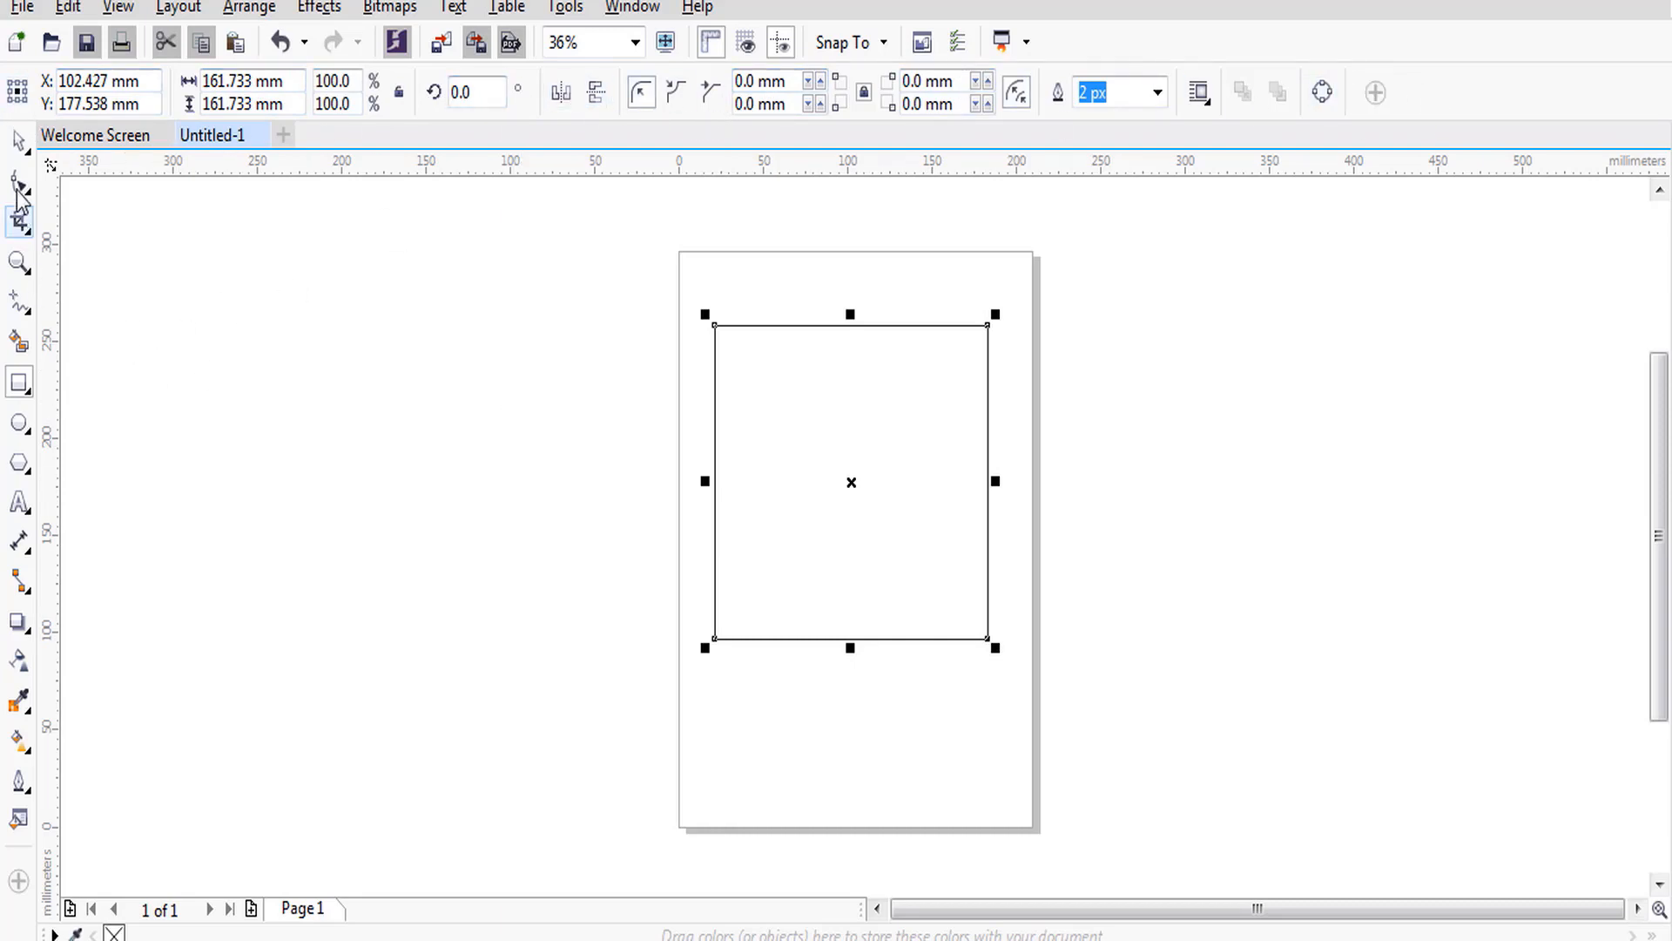
pyautogui.press('Delete')
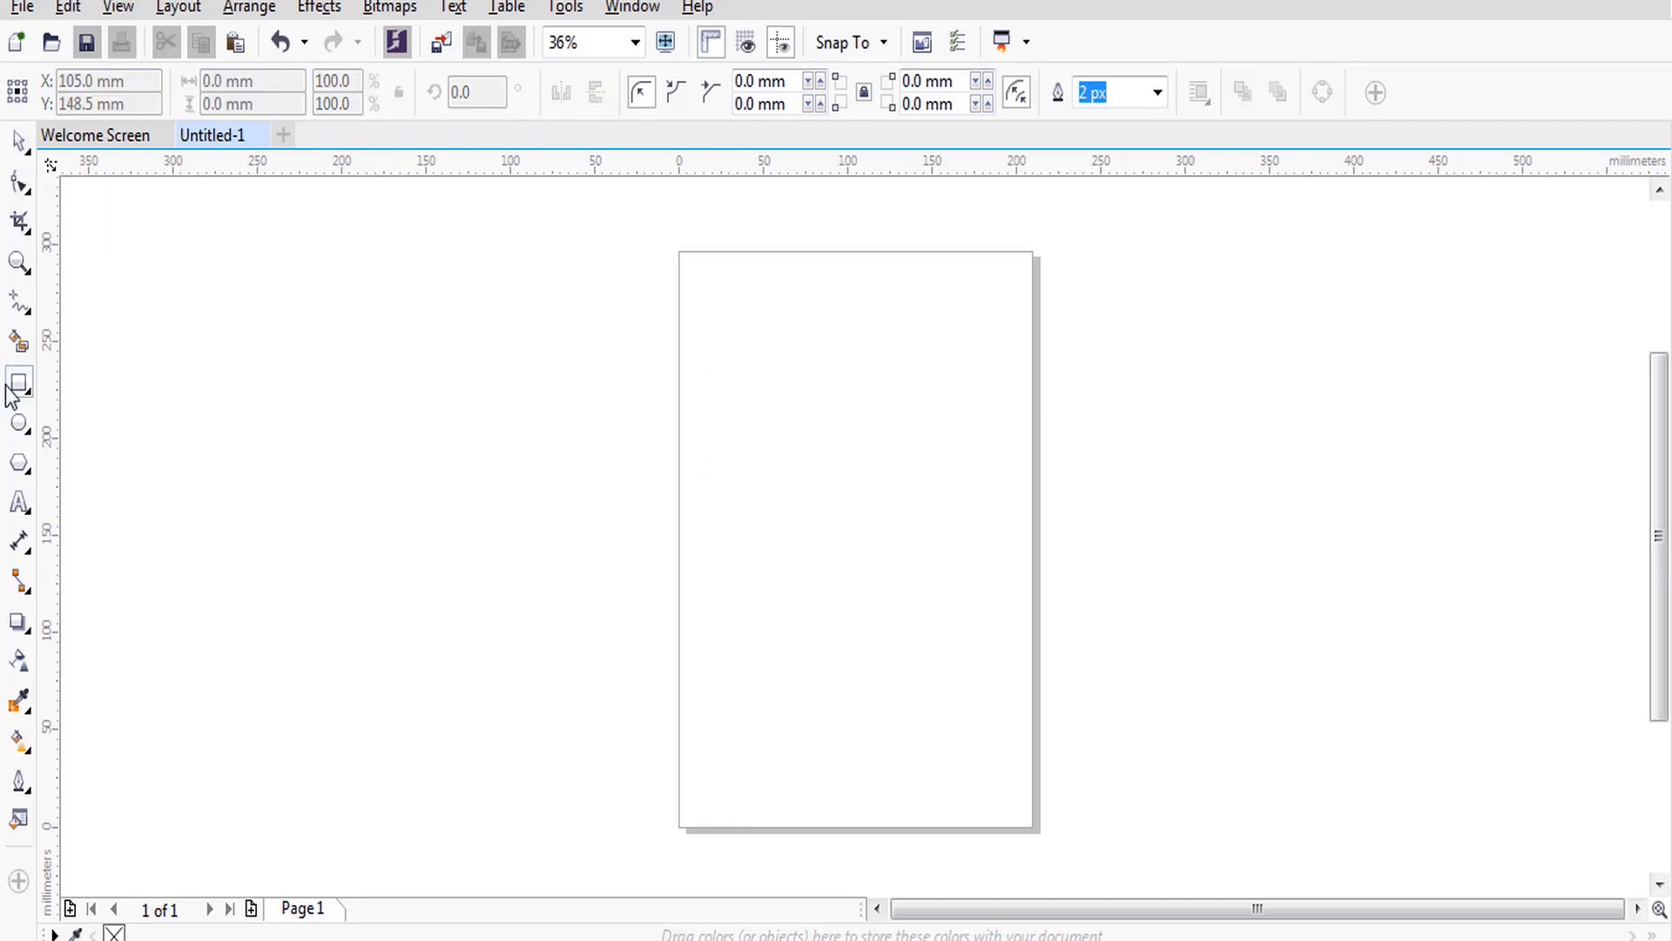
# Draw an ellipse about 153 by 151 mm on the page and turn it into a pie shape.
pyautogui.click(18, 423)
pyautogui.moveTo(732, 351); pyautogui.dragTo(993, 649)
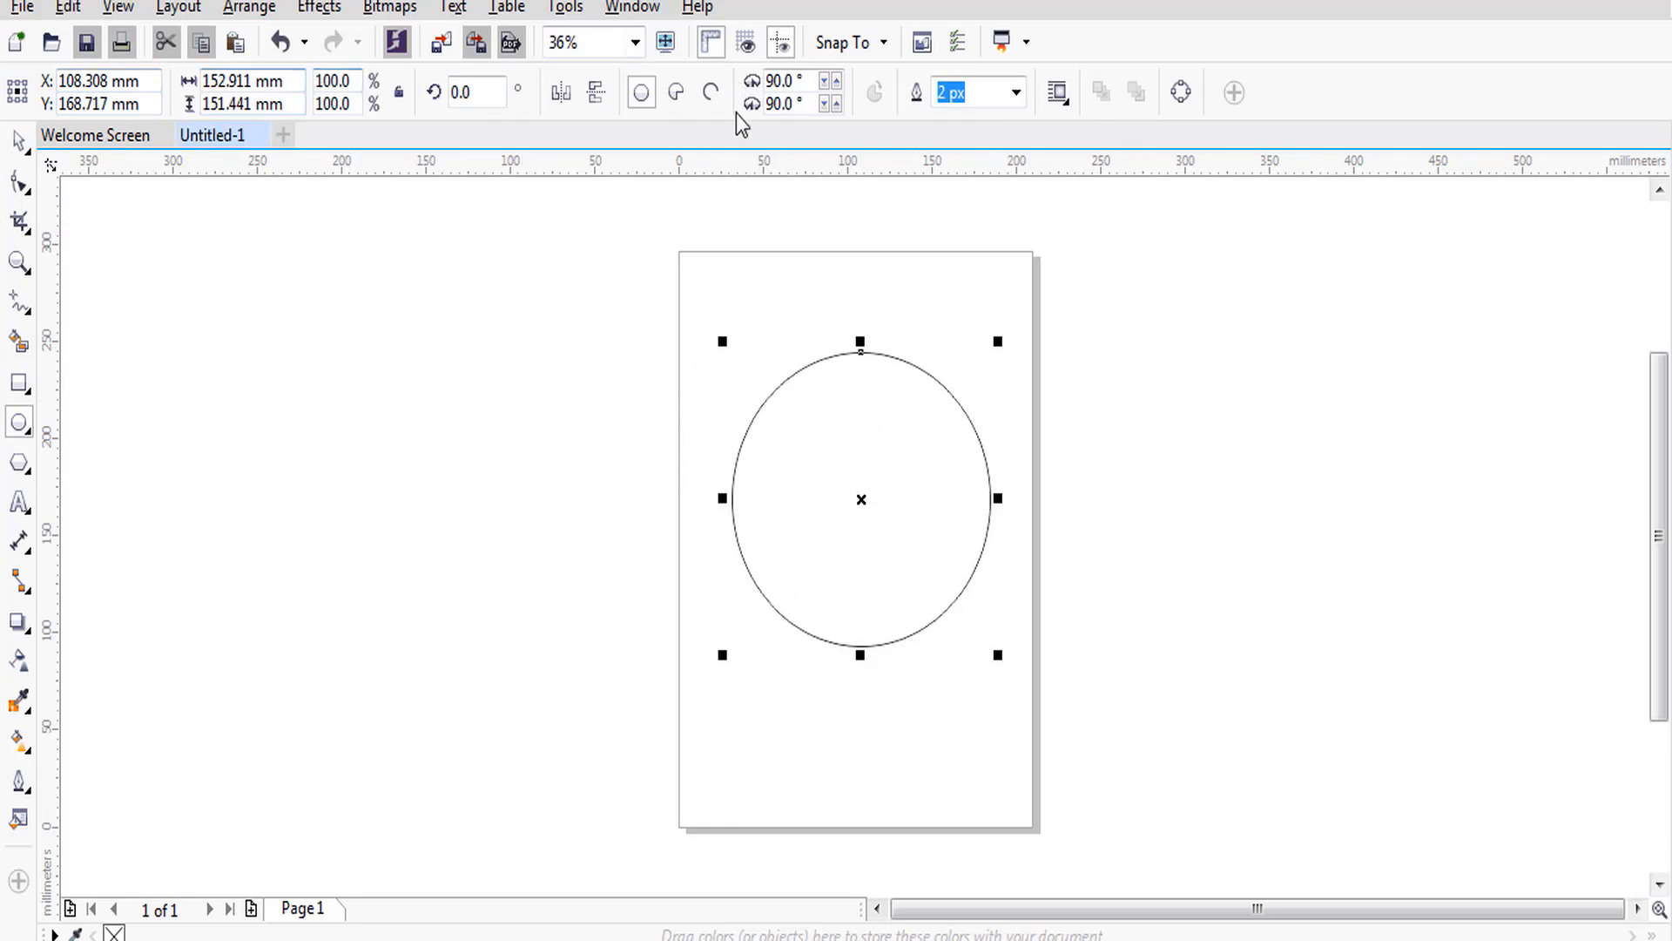
pyautogui.click(677, 93)
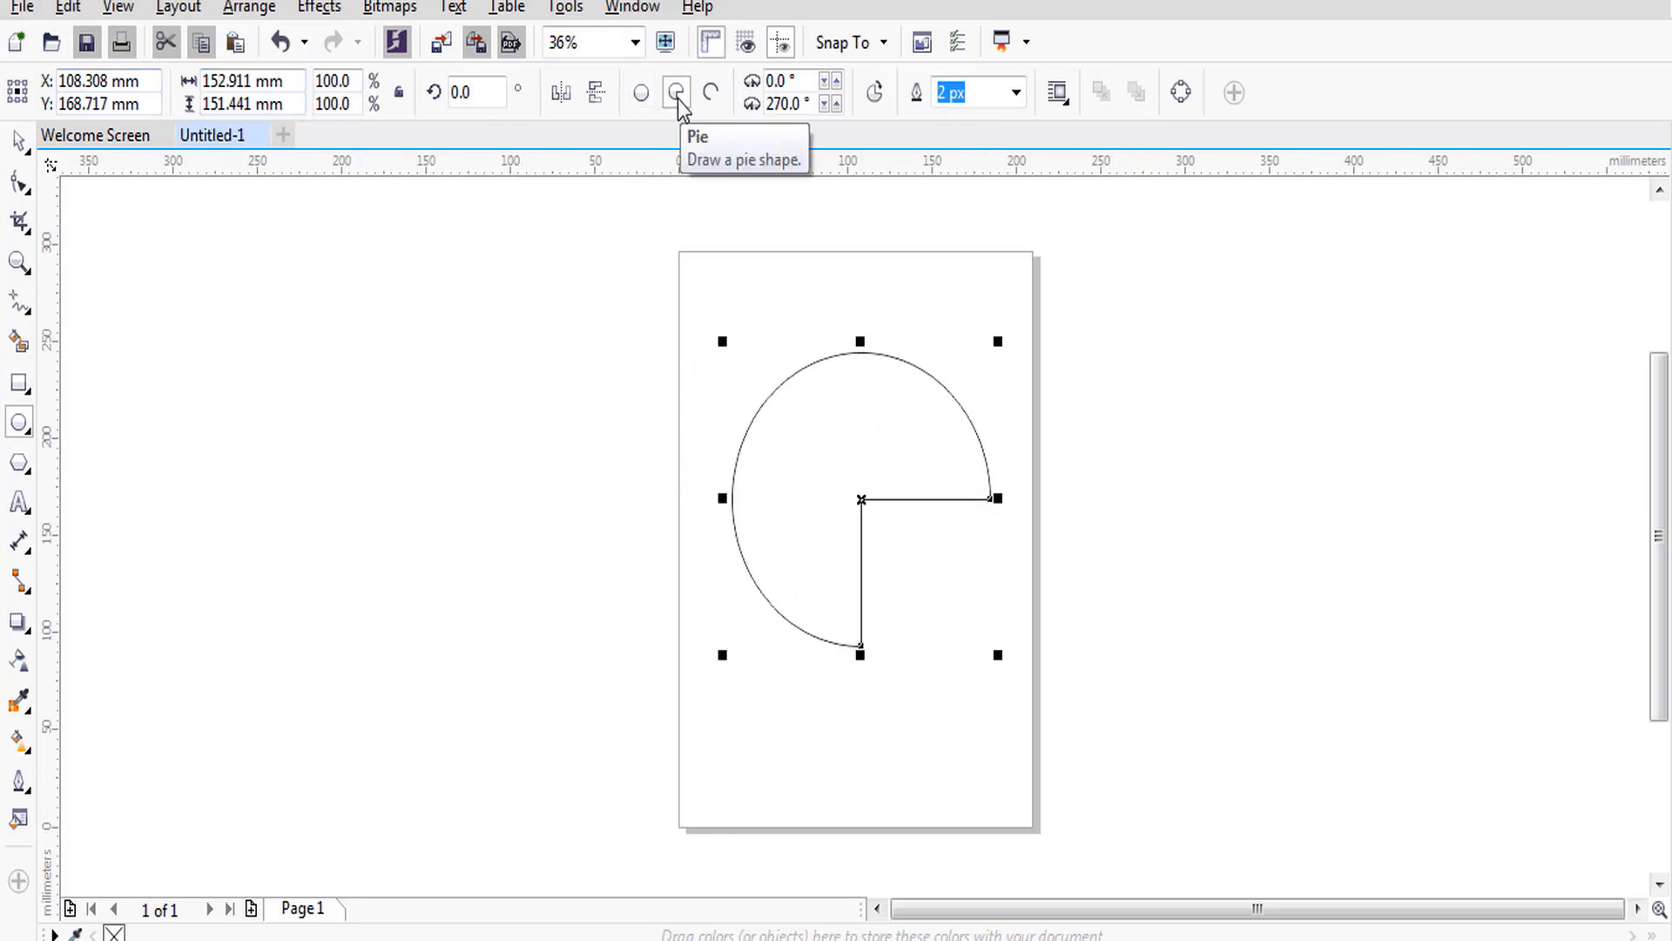
# Change the pie shape to an arc and move it slightly down and to the left on the page.
pyautogui.click(713, 94)
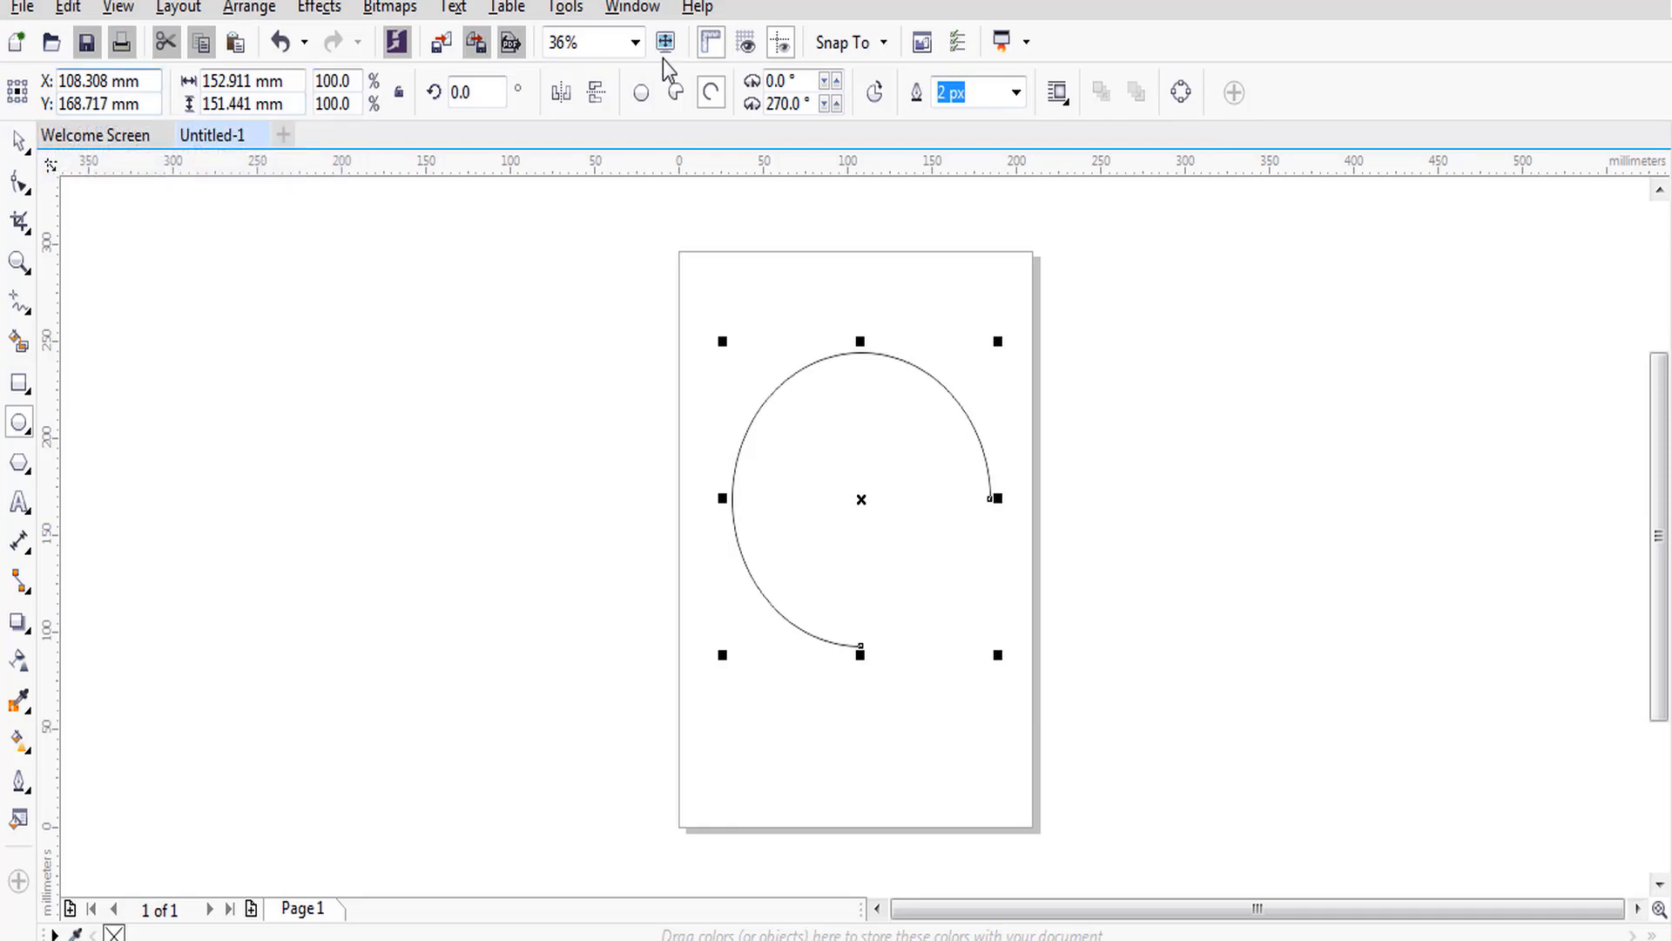
pyautogui.click(17, 139)
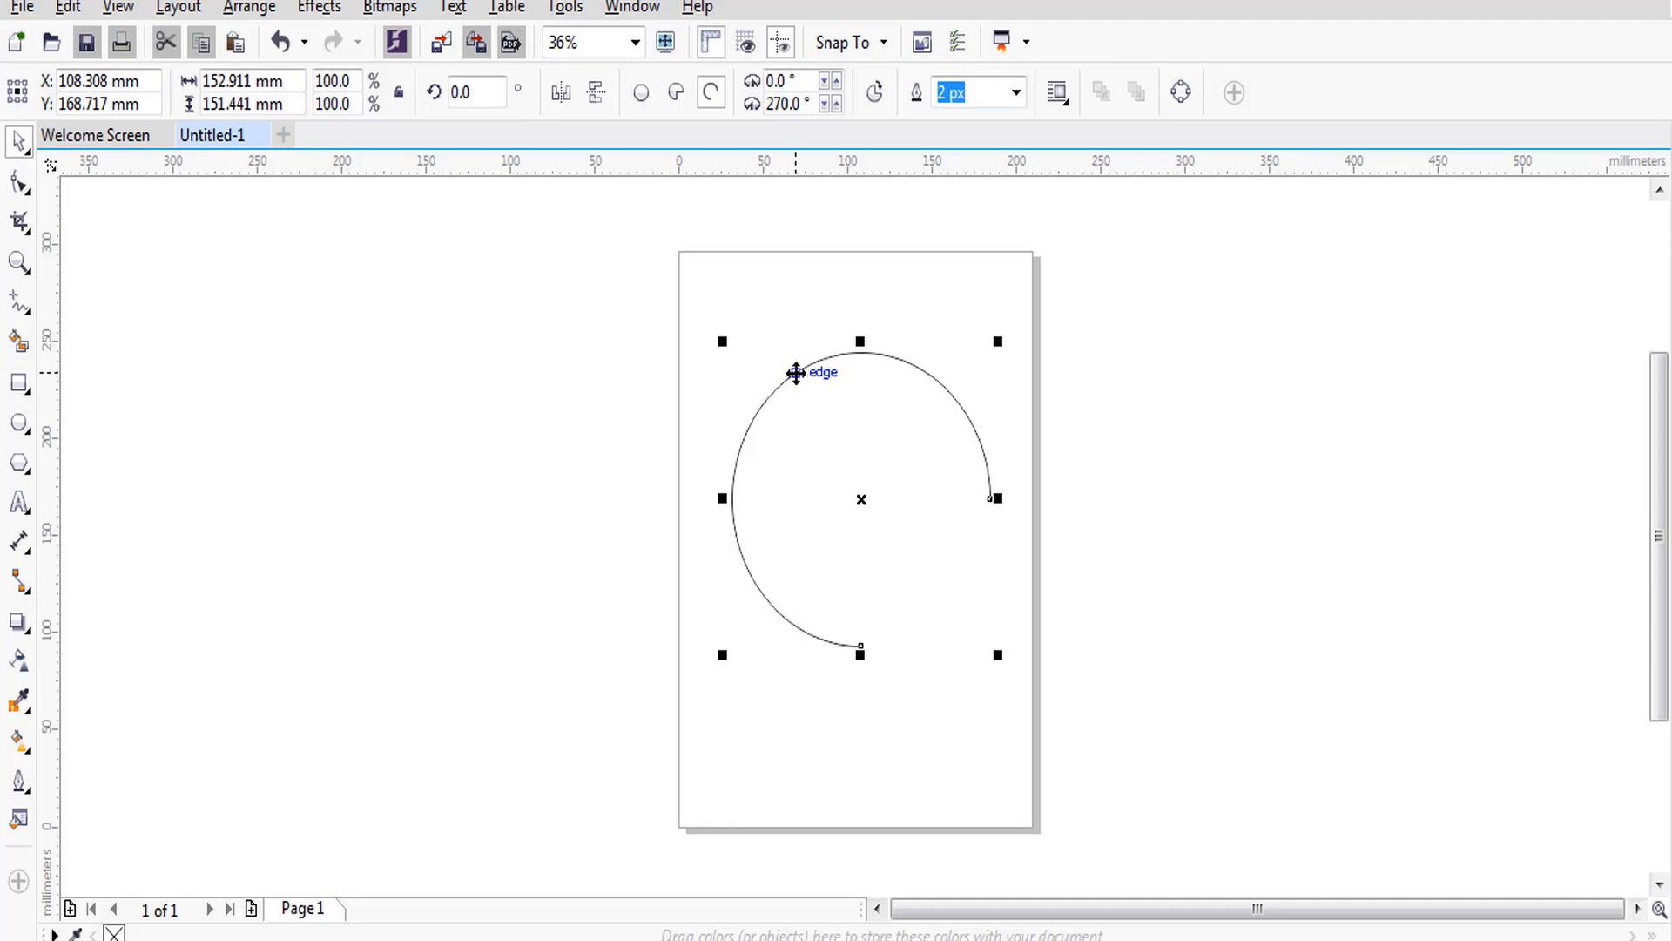
pyautogui.moveTo(786, 371)
pyautogui.mouseDown()
pyautogui.moveTo(773, 410)
pyautogui.moveTo(769, 397)
pyautogui.mouseUp()
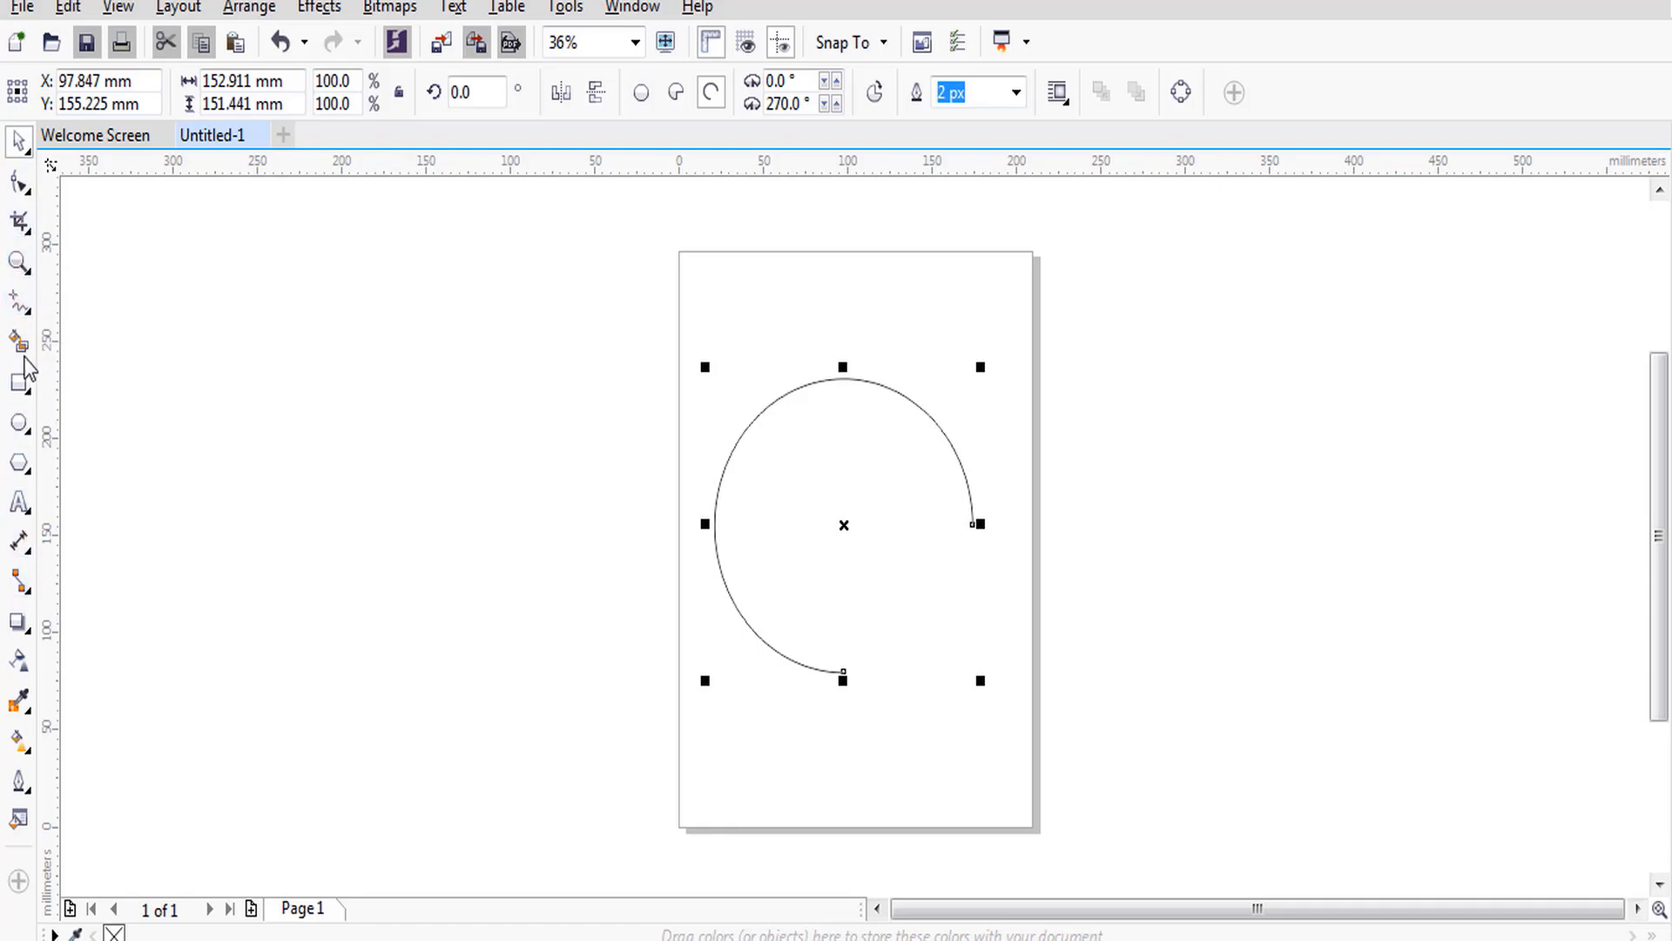
# Draw a rectangle about 182 by 178 mm beside the page's left edge and round its corners to about 89 mm.
pyautogui.click(19, 383)
pyautogui.moveTo(373, 312); pyautogui.dragTo(687, 665)
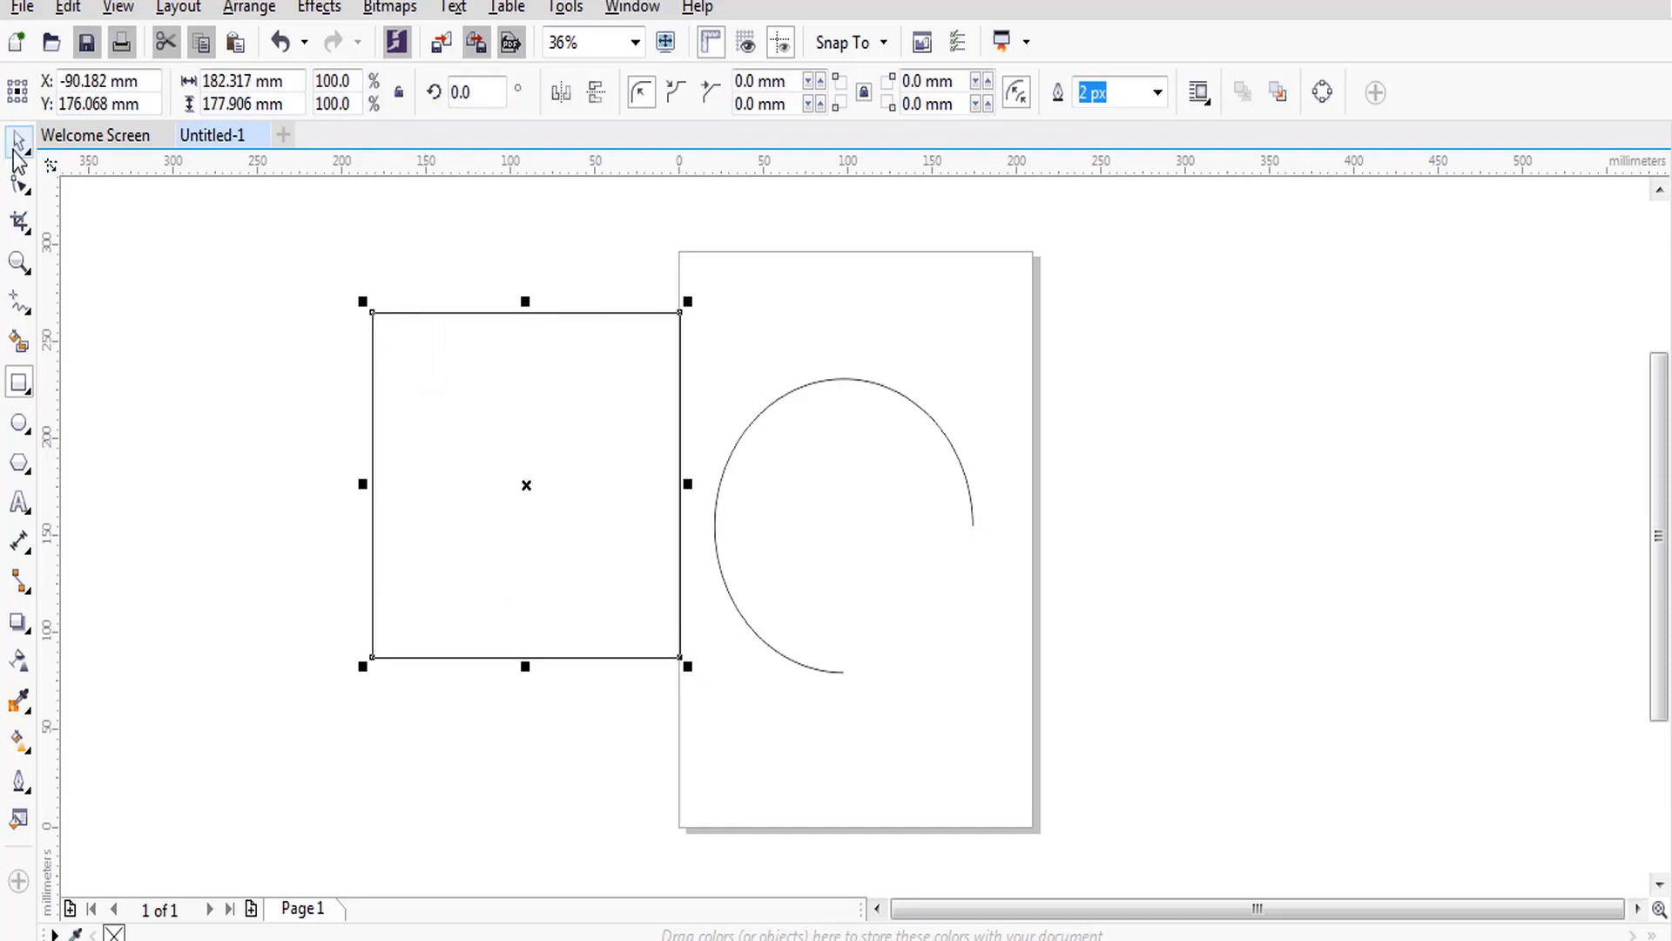
pyautogui.click(19, 181)
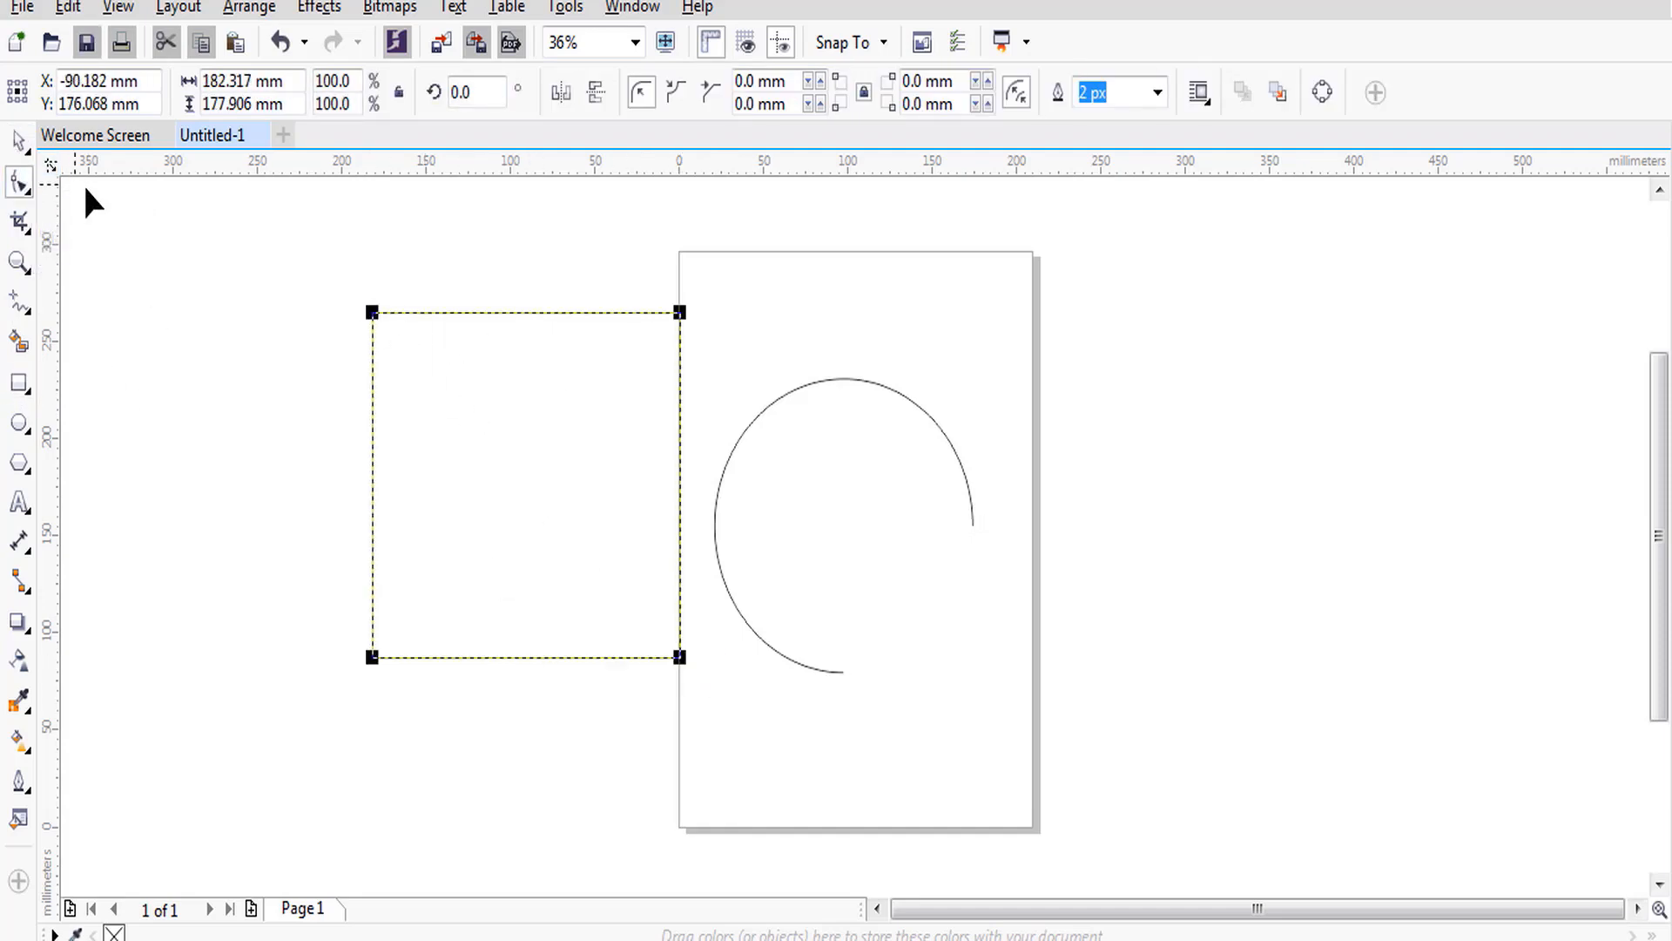
pyautogui.moveTo(373, 312); pyautogui.dragTo(494, 514)
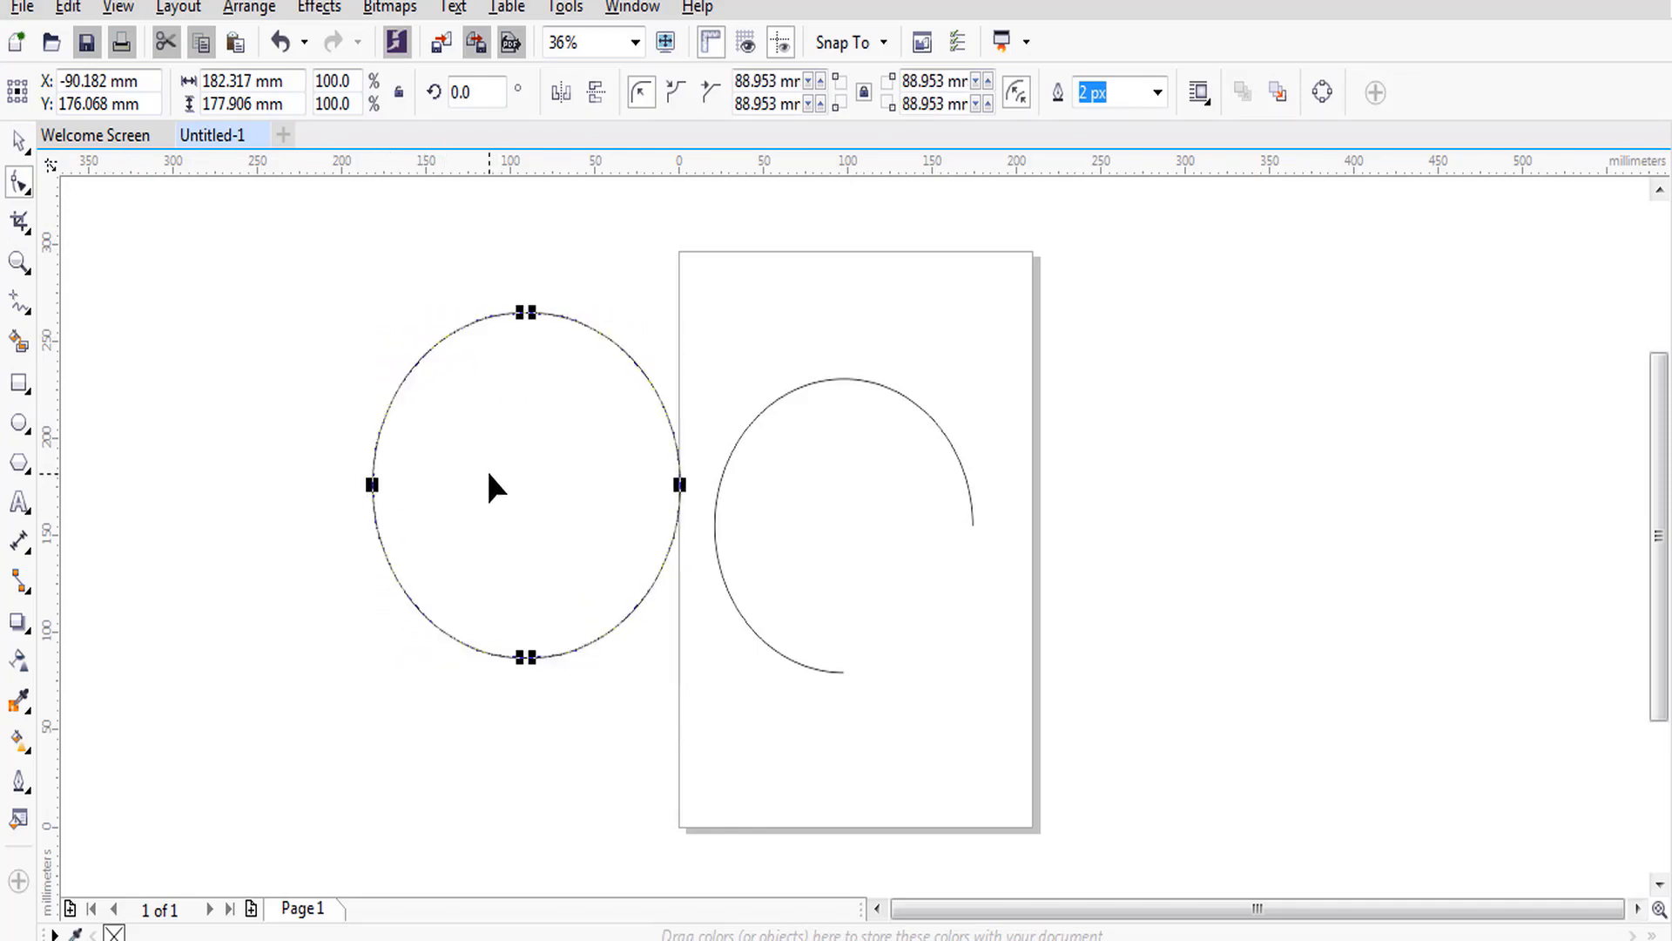
pyautogui.press('space')
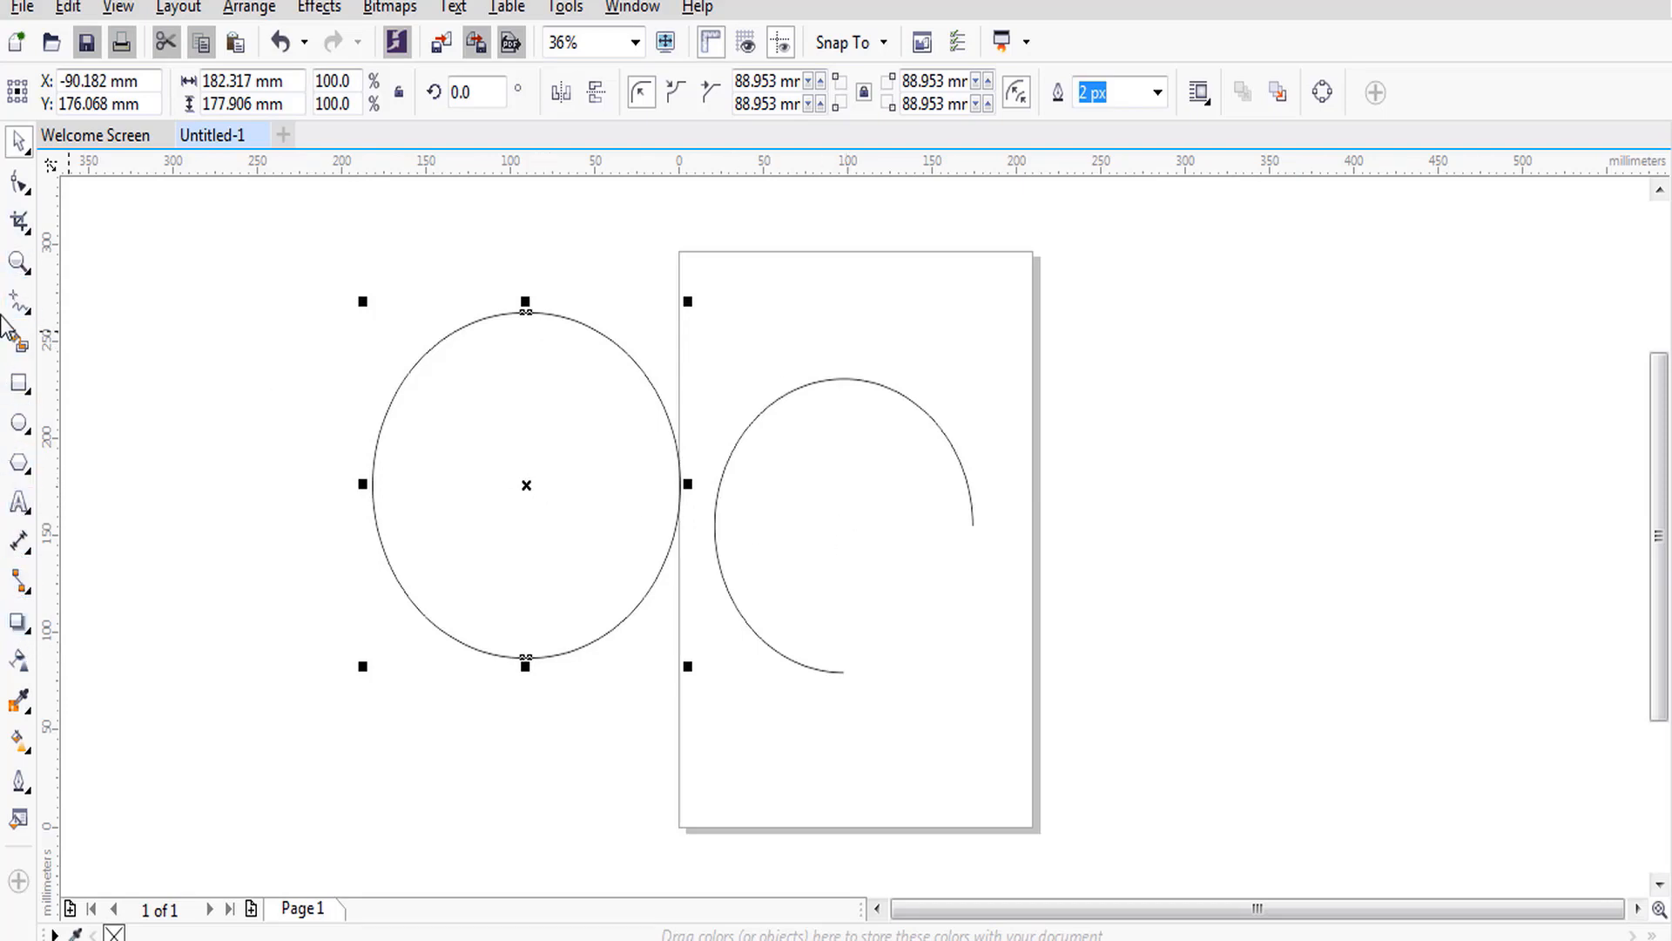
# Delete the fully rounded rectangle beside the page.
pyautogui.click(677, 319)
pyautogui.click(605, 336)
pyautogui.press('Delete')
# Examine which tool variants are available for drawing rectangles, ellipses and freehand curves.
pyautogui.click(19, 383)
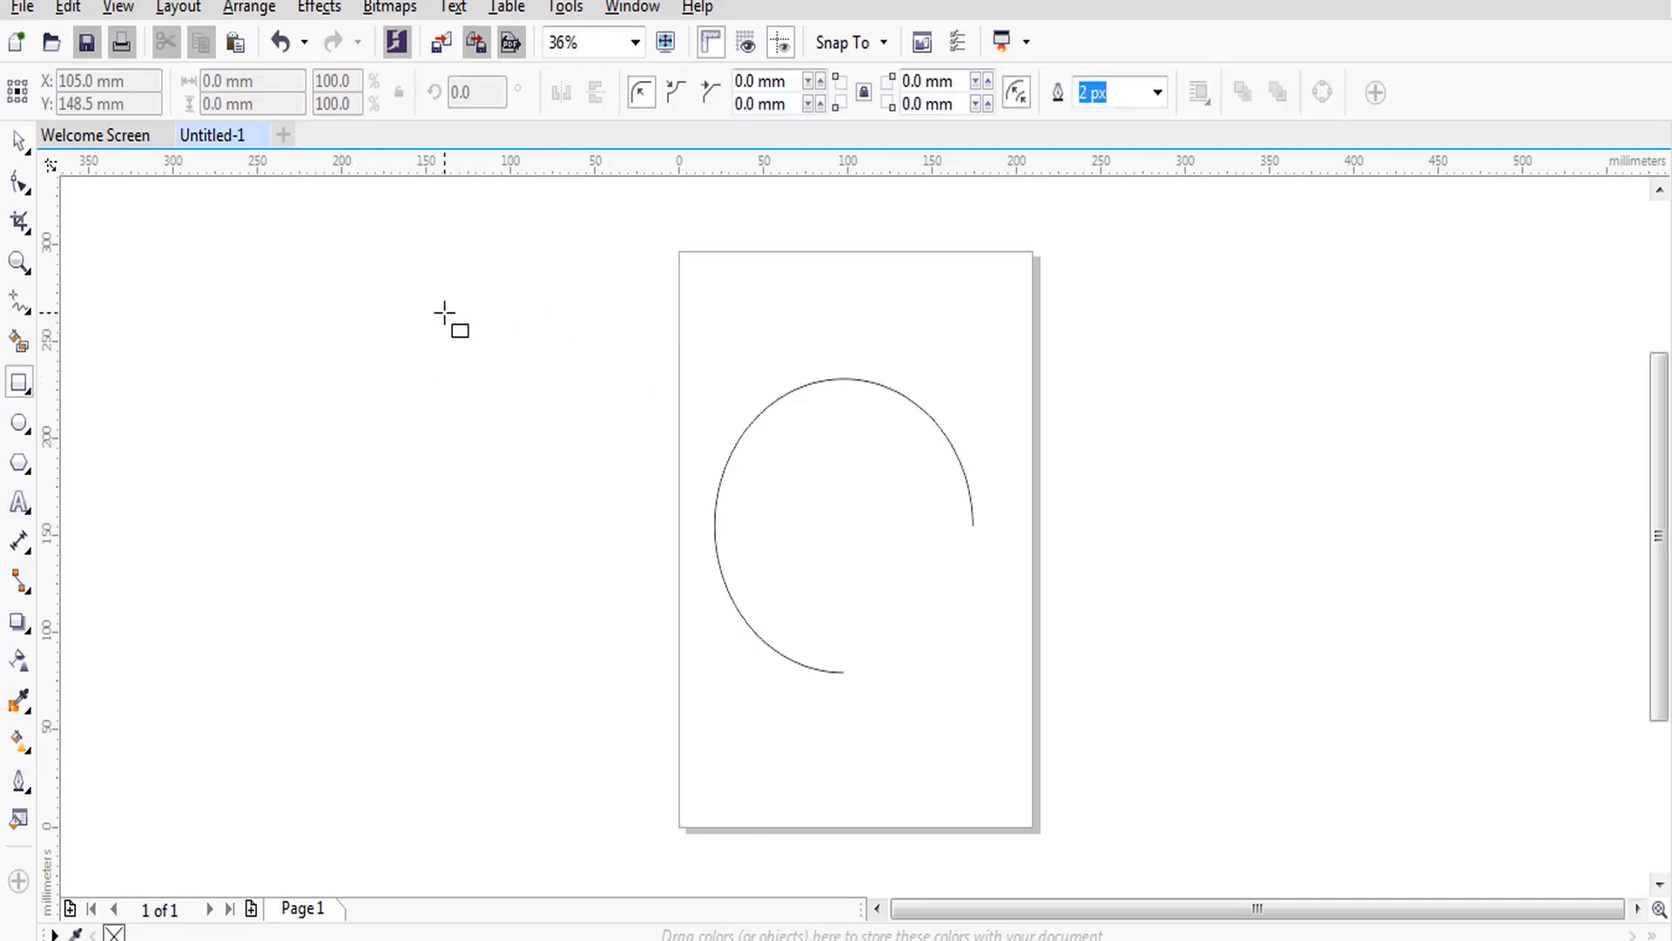
pyautogui.click(26, 390)
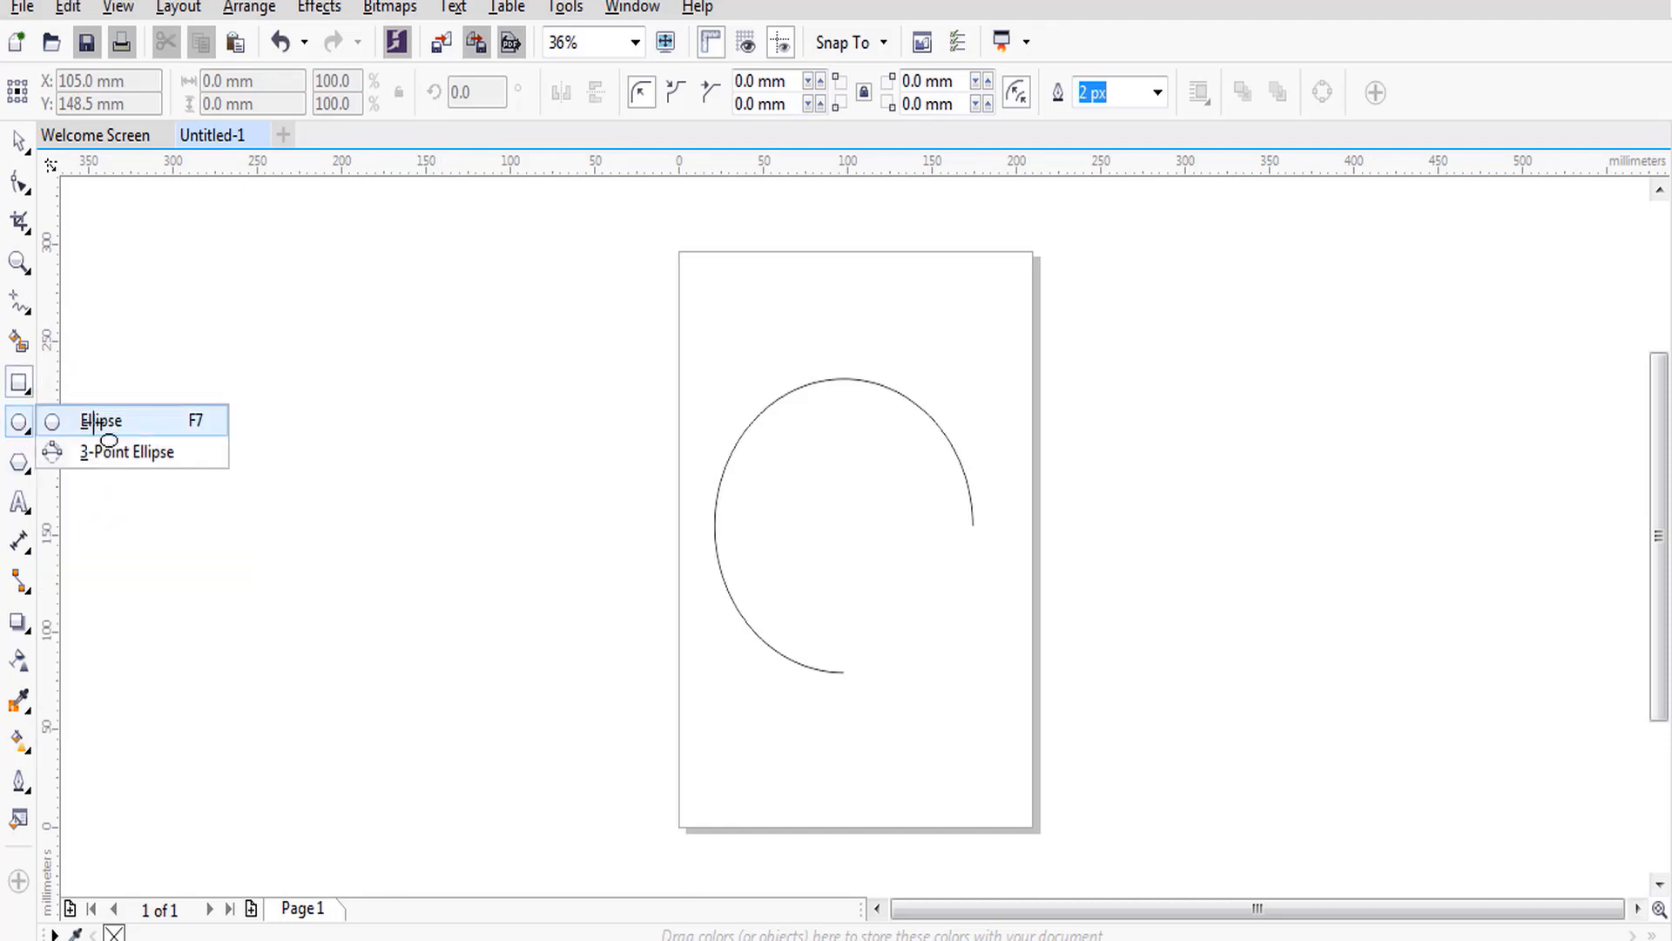
pyautogui.click(100, 419)
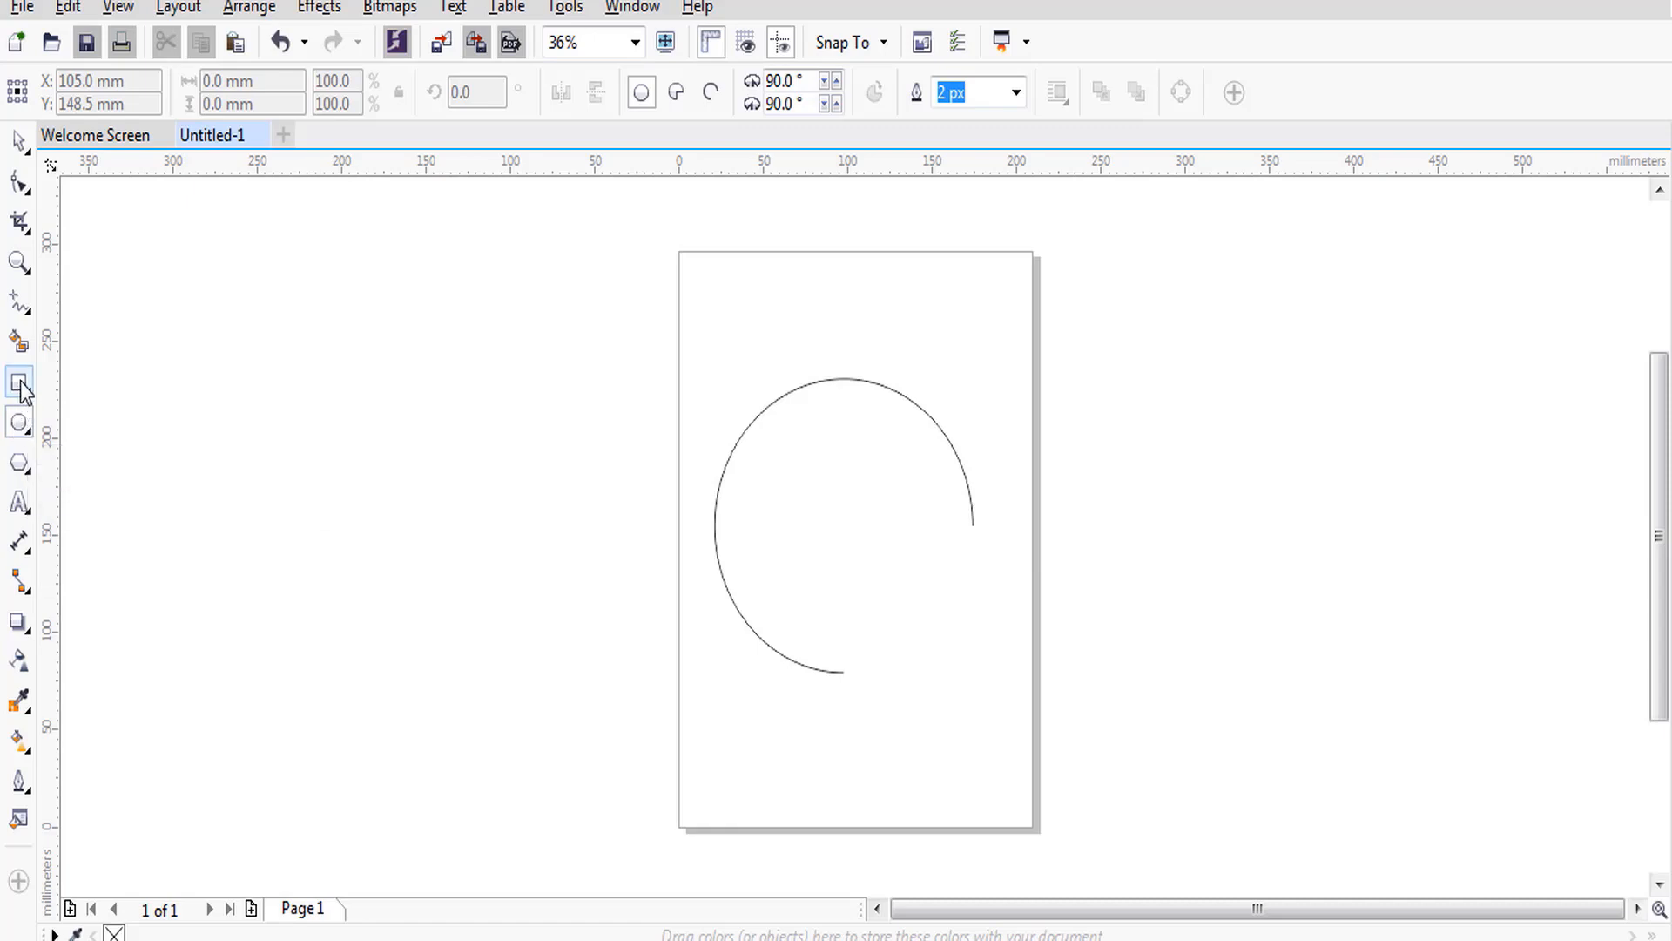
pyautogui.click(21, 390)
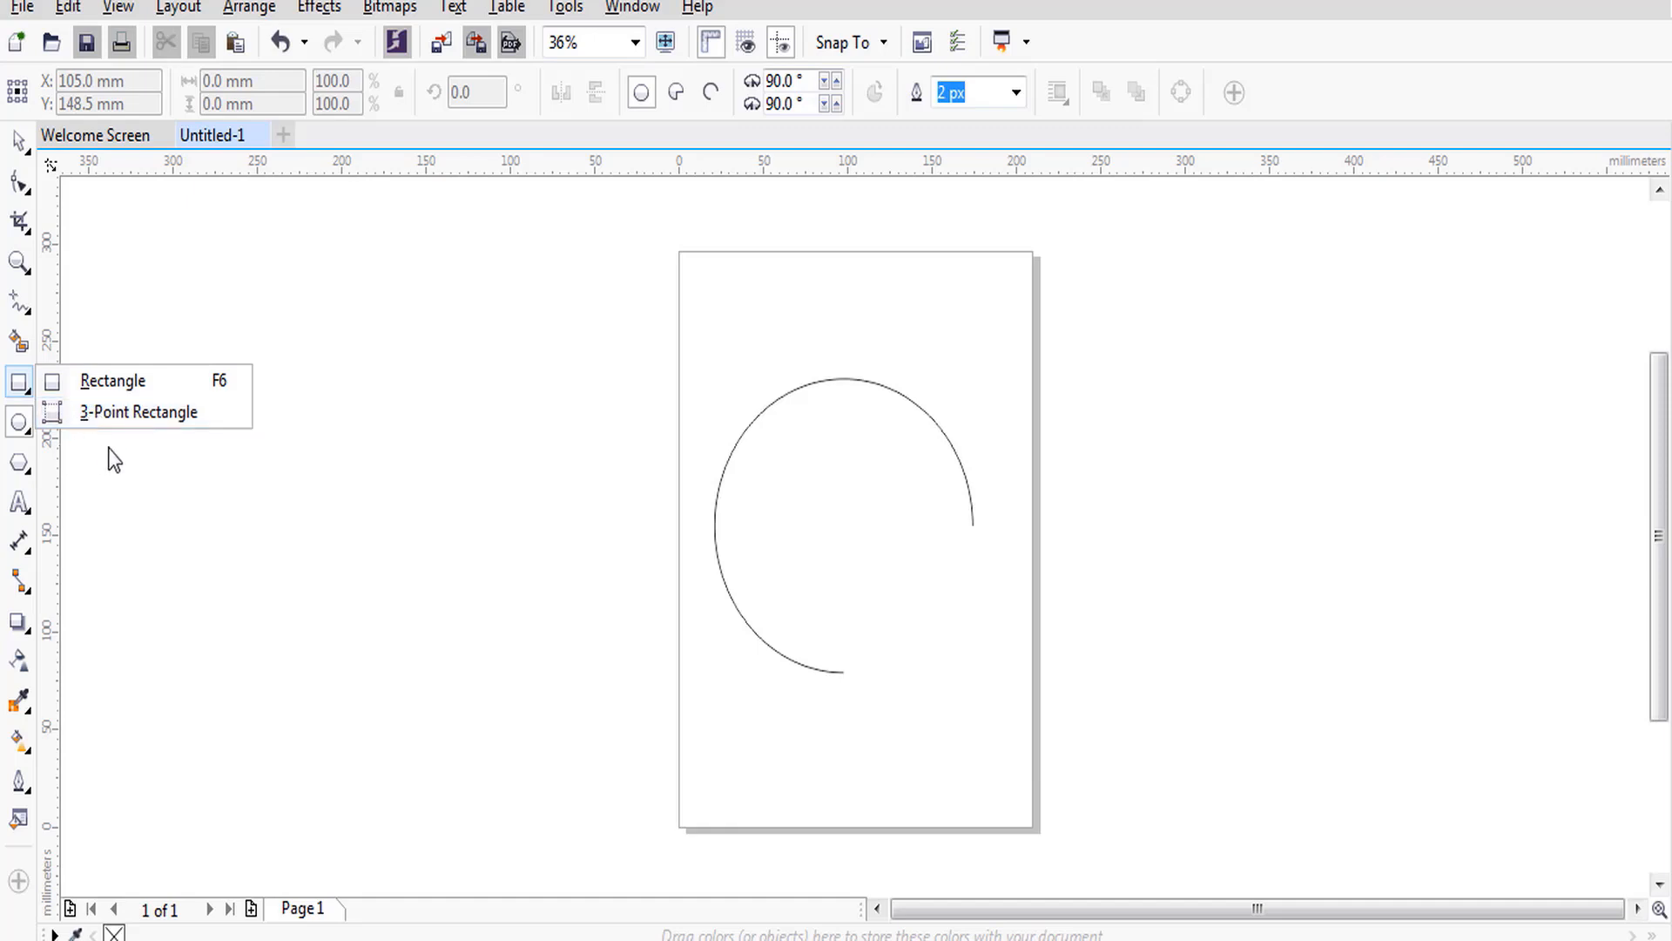
pyautogui.click(20, 307)
pyautogui.click(20, 307)
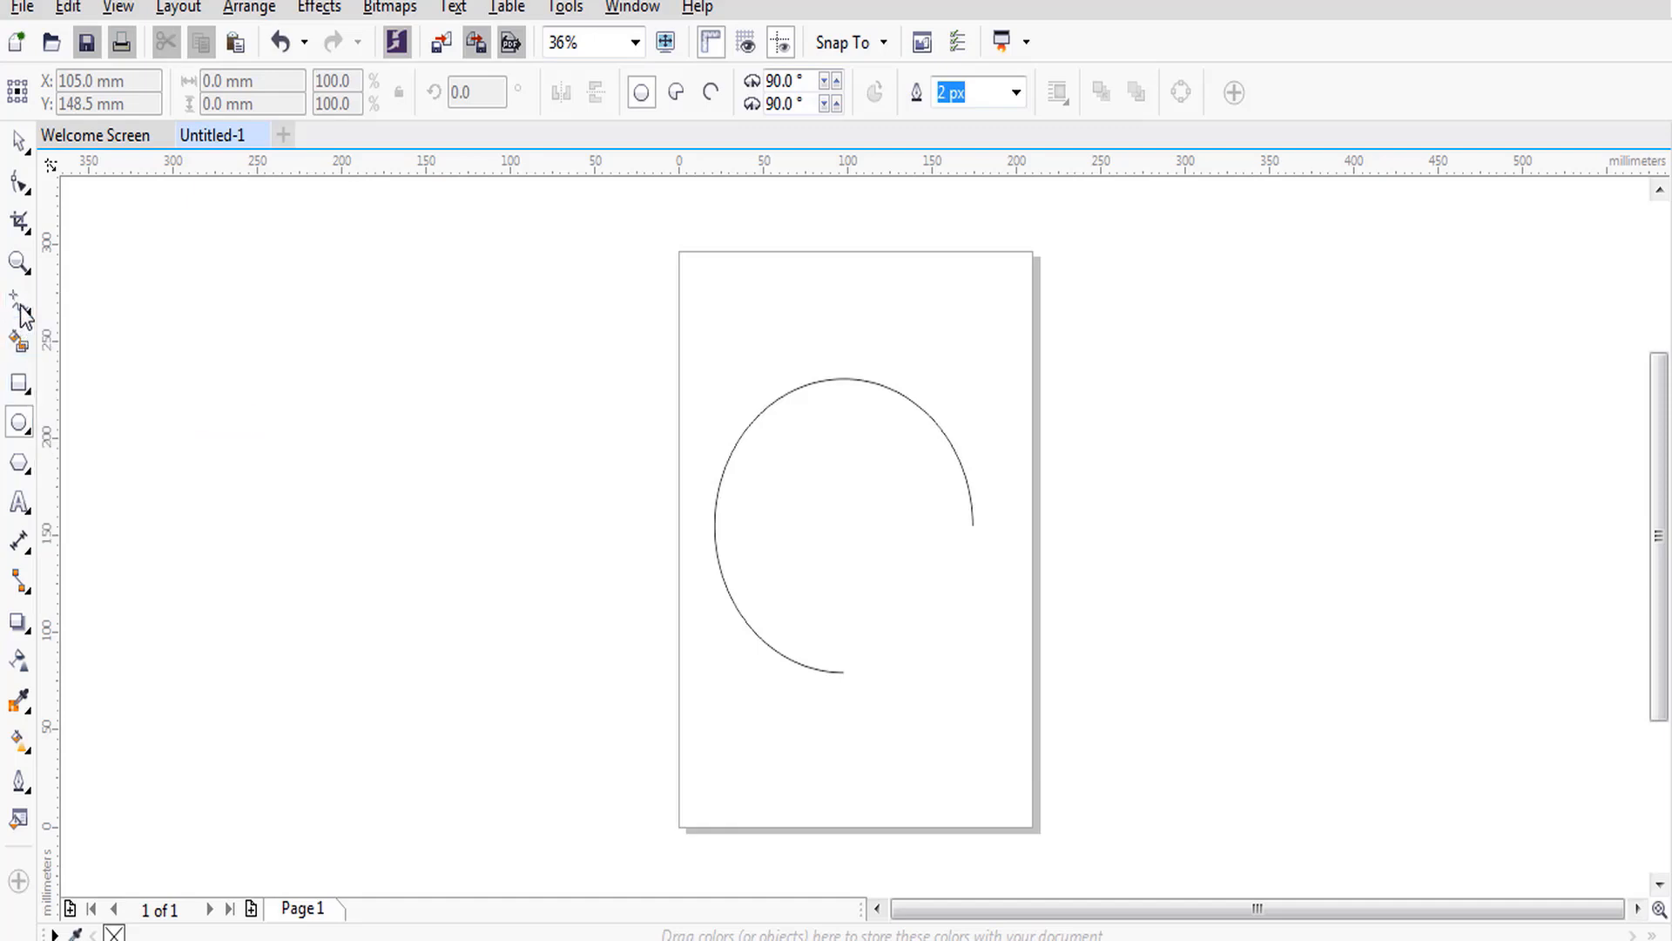
pyautogui.click(22, 308)
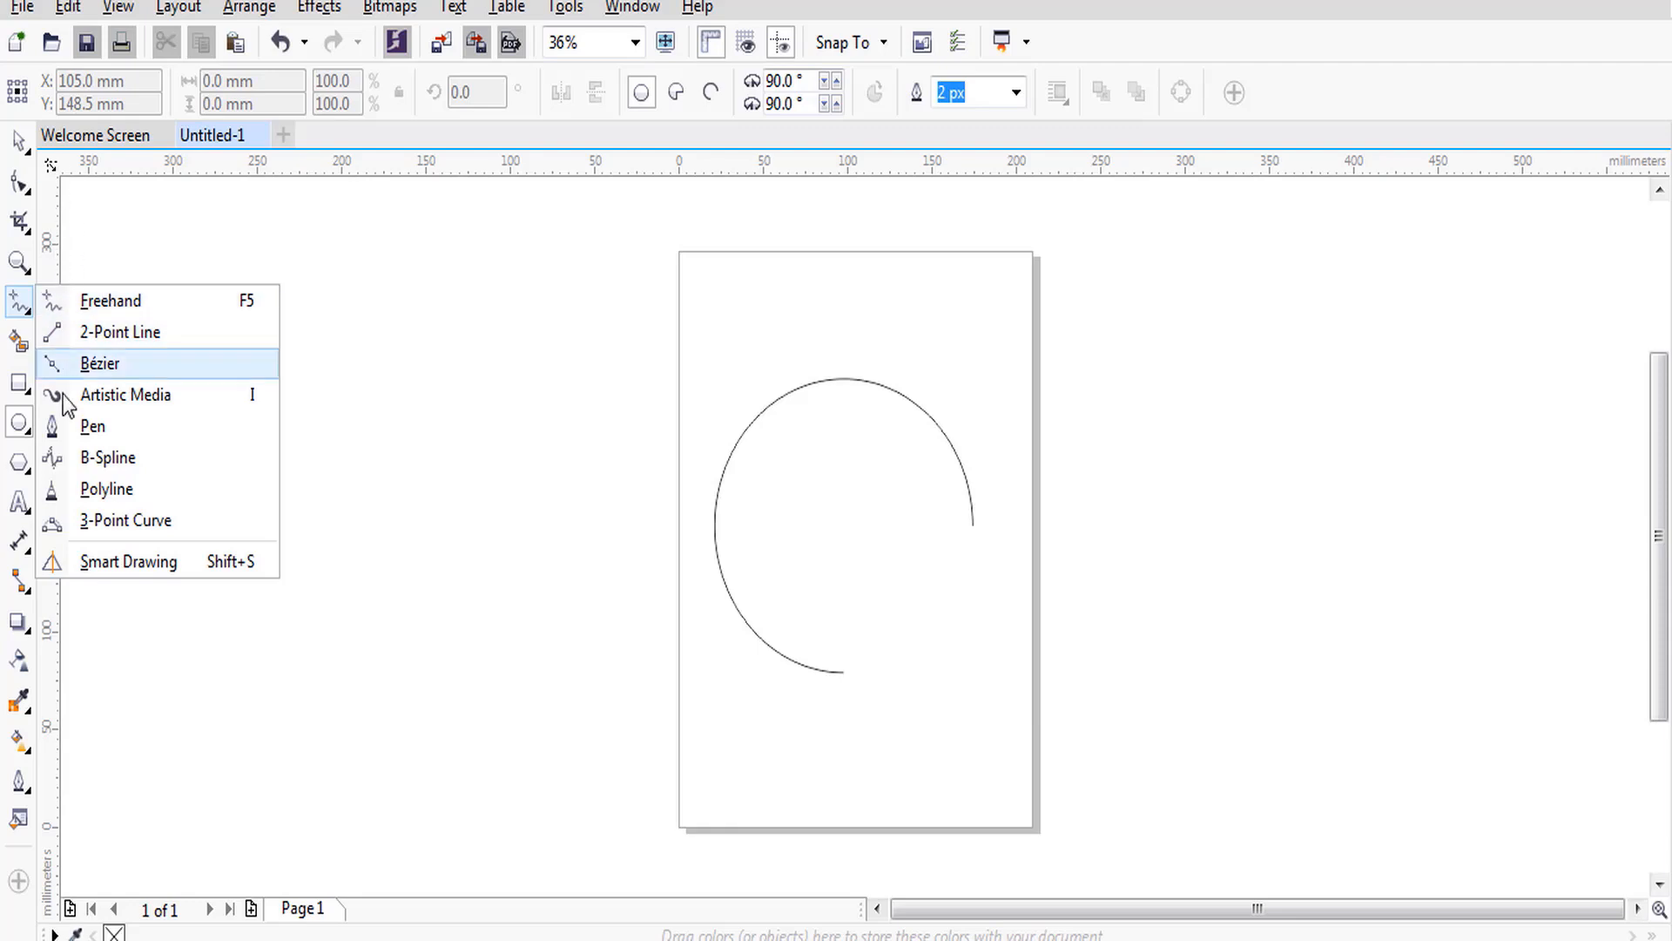
pyautogui.click(60, 669)
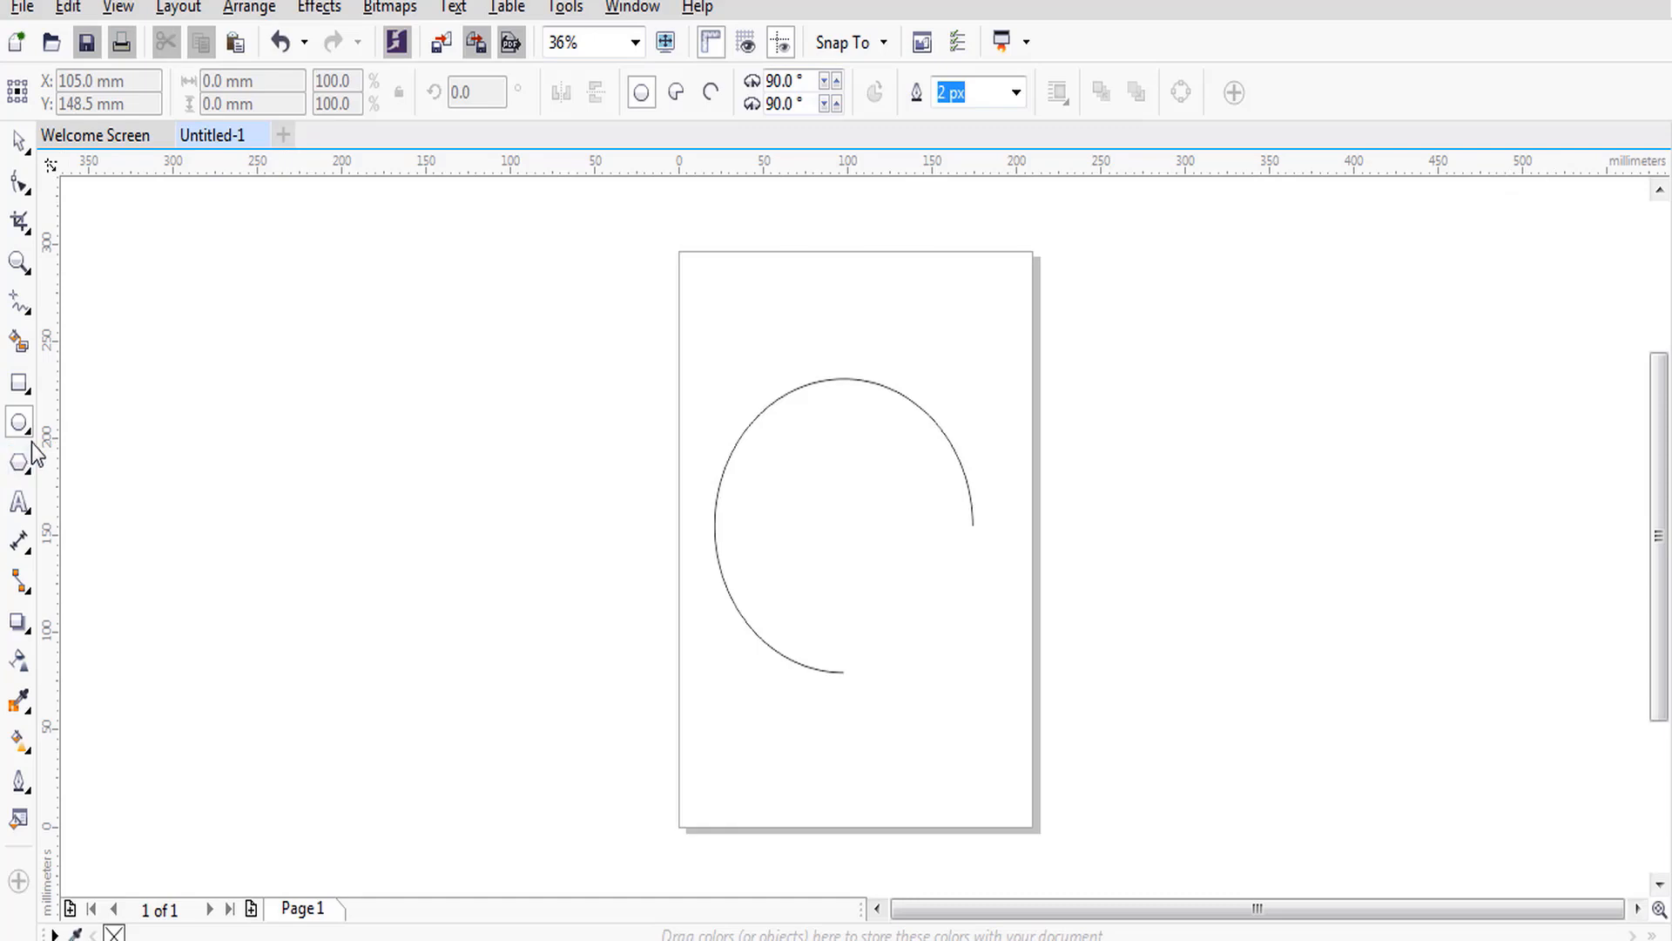
# Place two vertical guidelines at the arc's left and right edges, at about 21 mm and 173 mm.
pyautogui.click(19, 141)
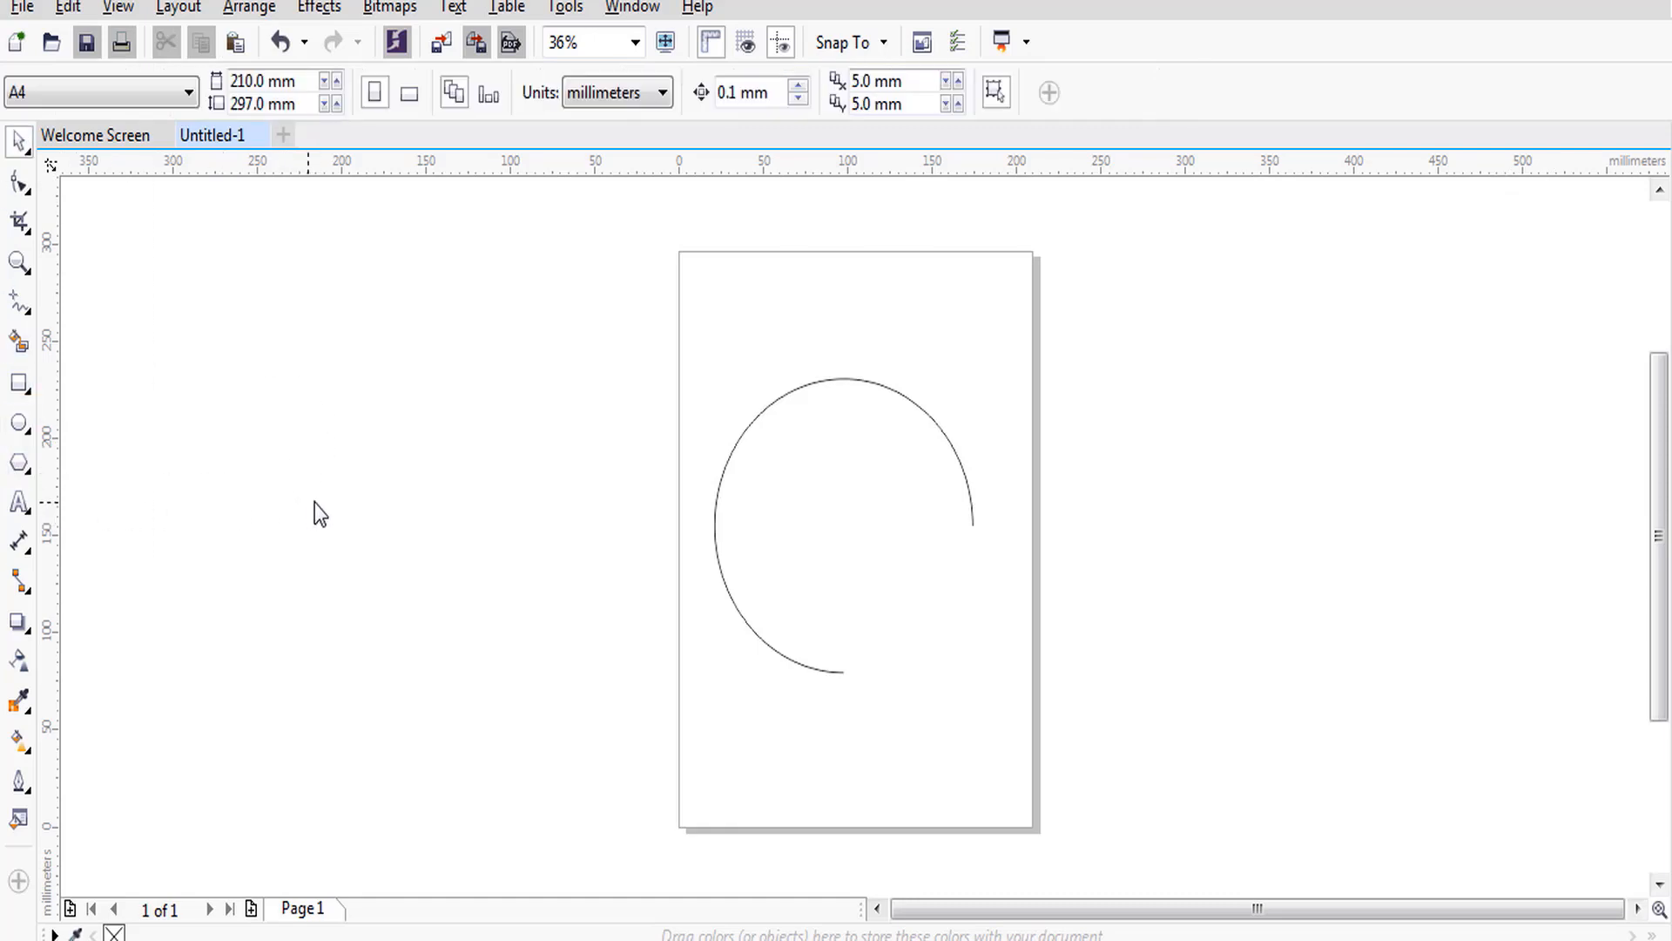
pyautogui.moveTo(48, 523); pyautogui.dragTo(715, 526)
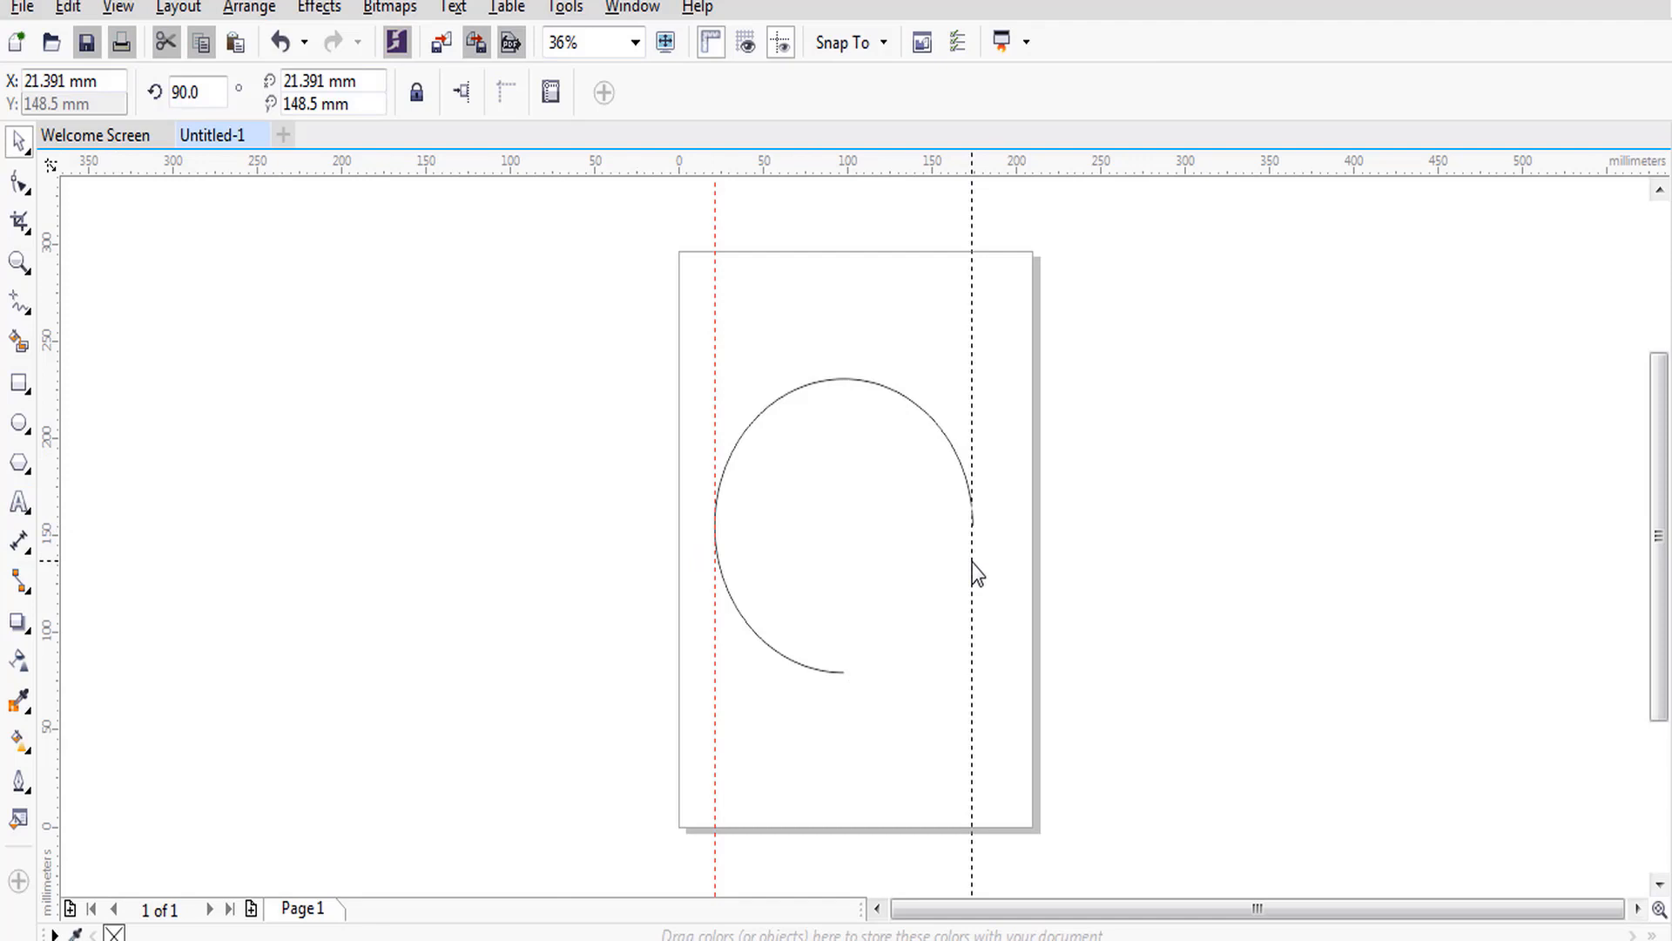
pyautogui.moveTo(972, 563); pyautogui.dragTo(971, 561)
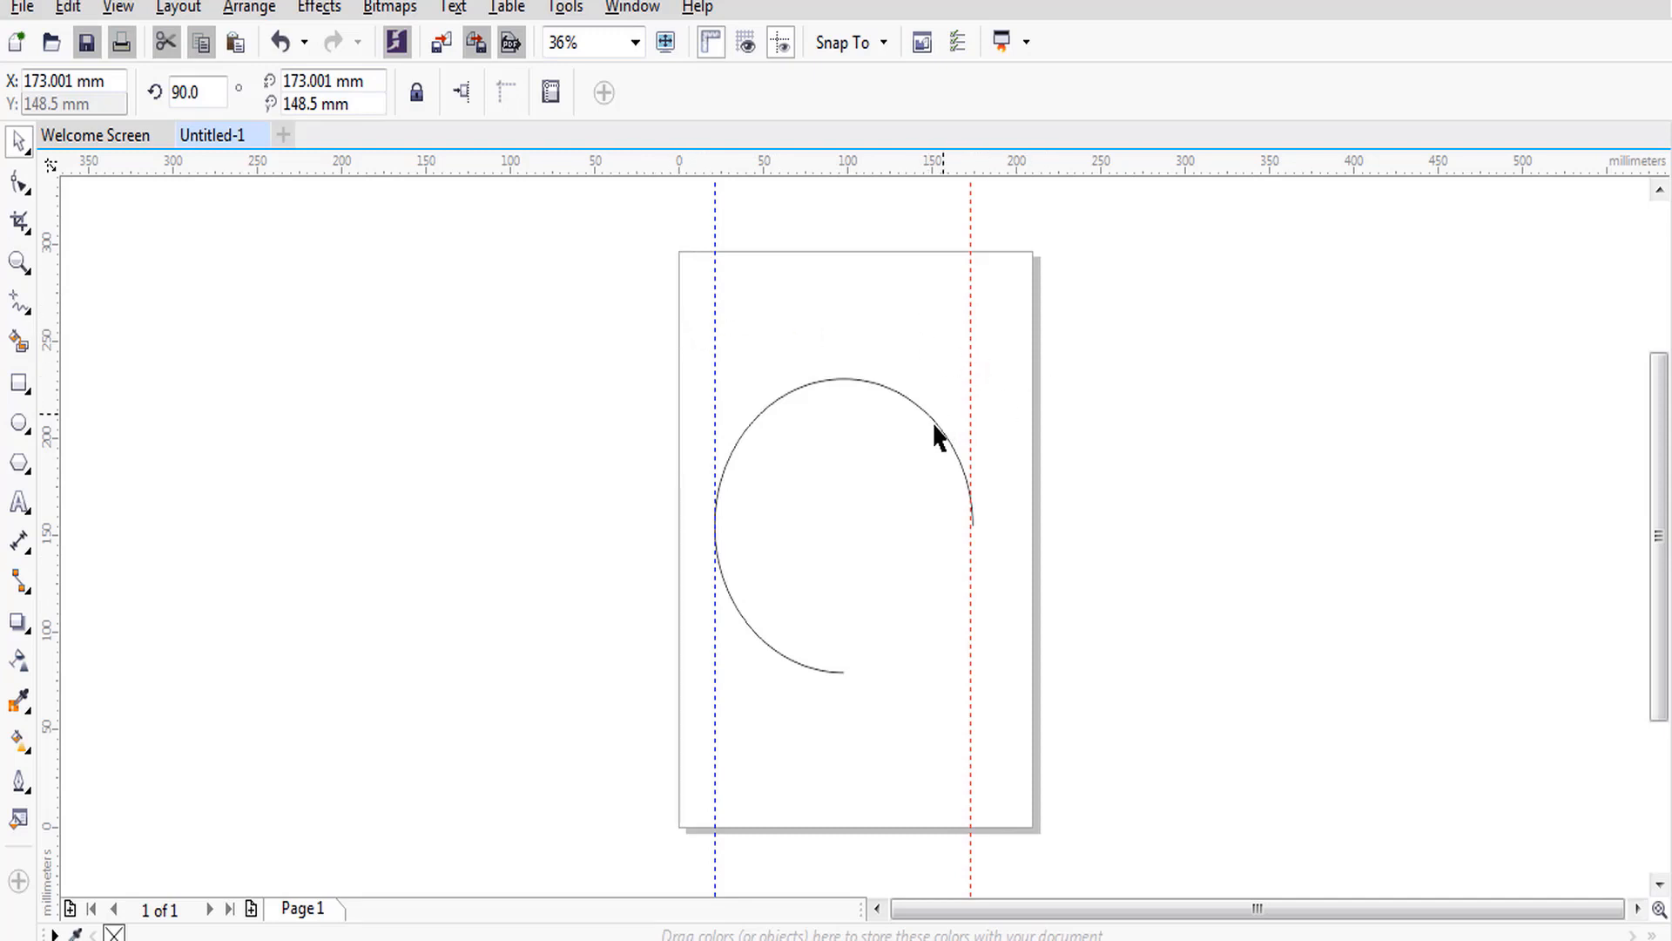
pyautogui.click(738, 430)
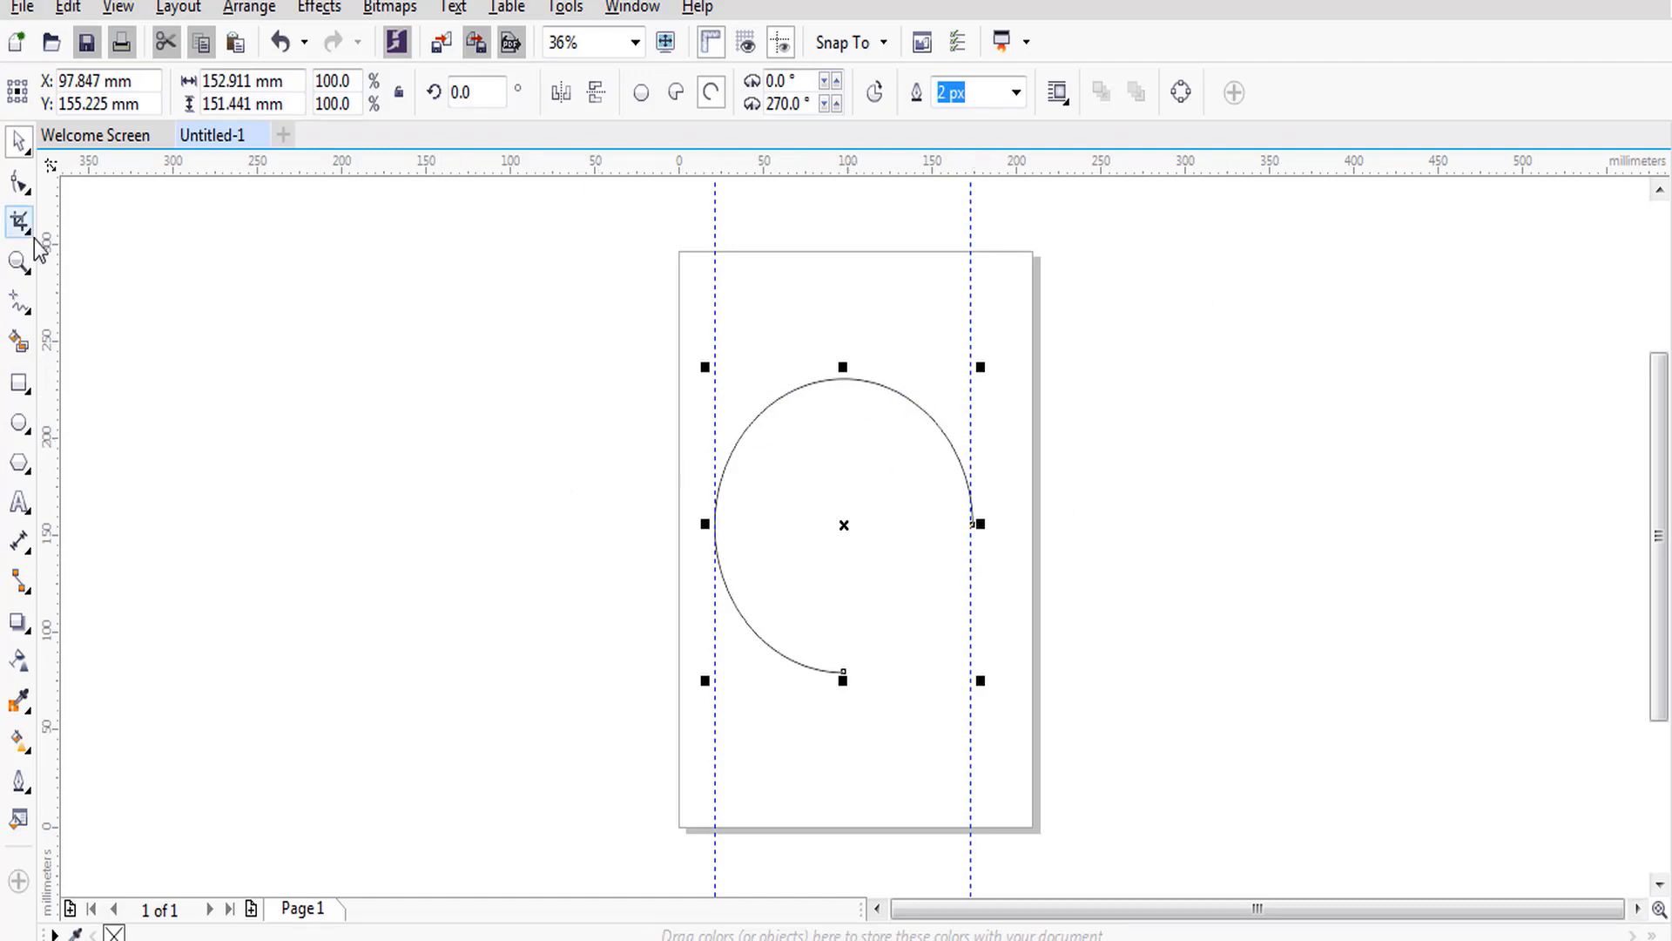
# Draw a rectangle about 212 by 194 mm in the empty area left of the page.
pyautogui.click(16, 390)
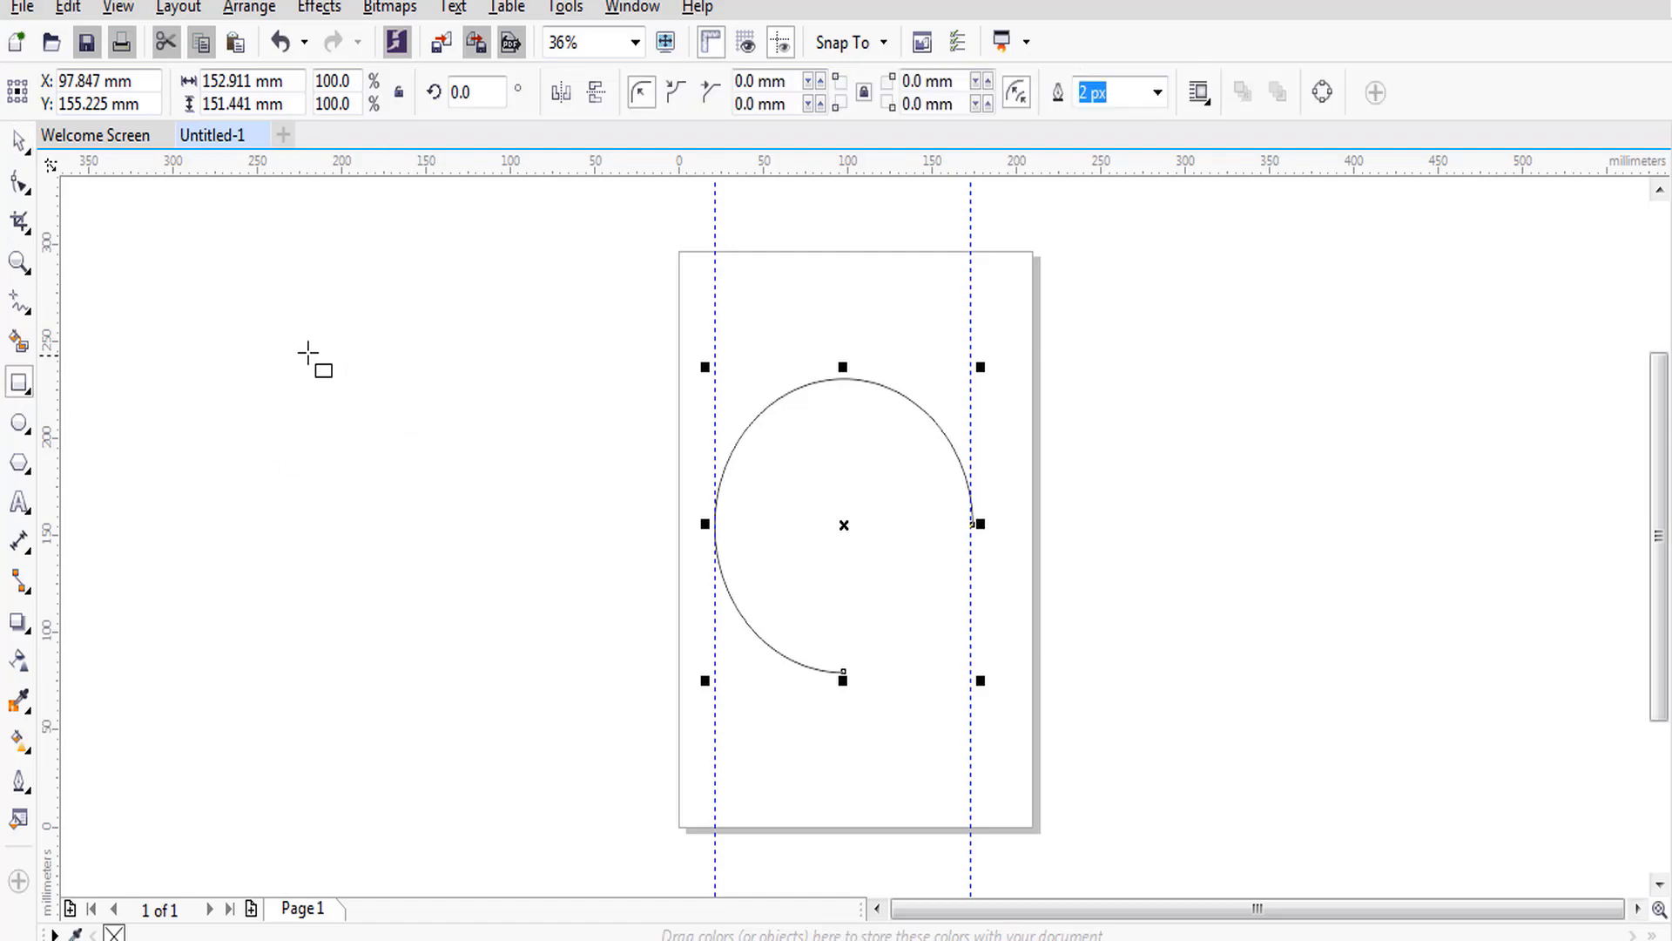
pyautogui.moveTo(266, 337); pyautogui.dragTo(625, 714)
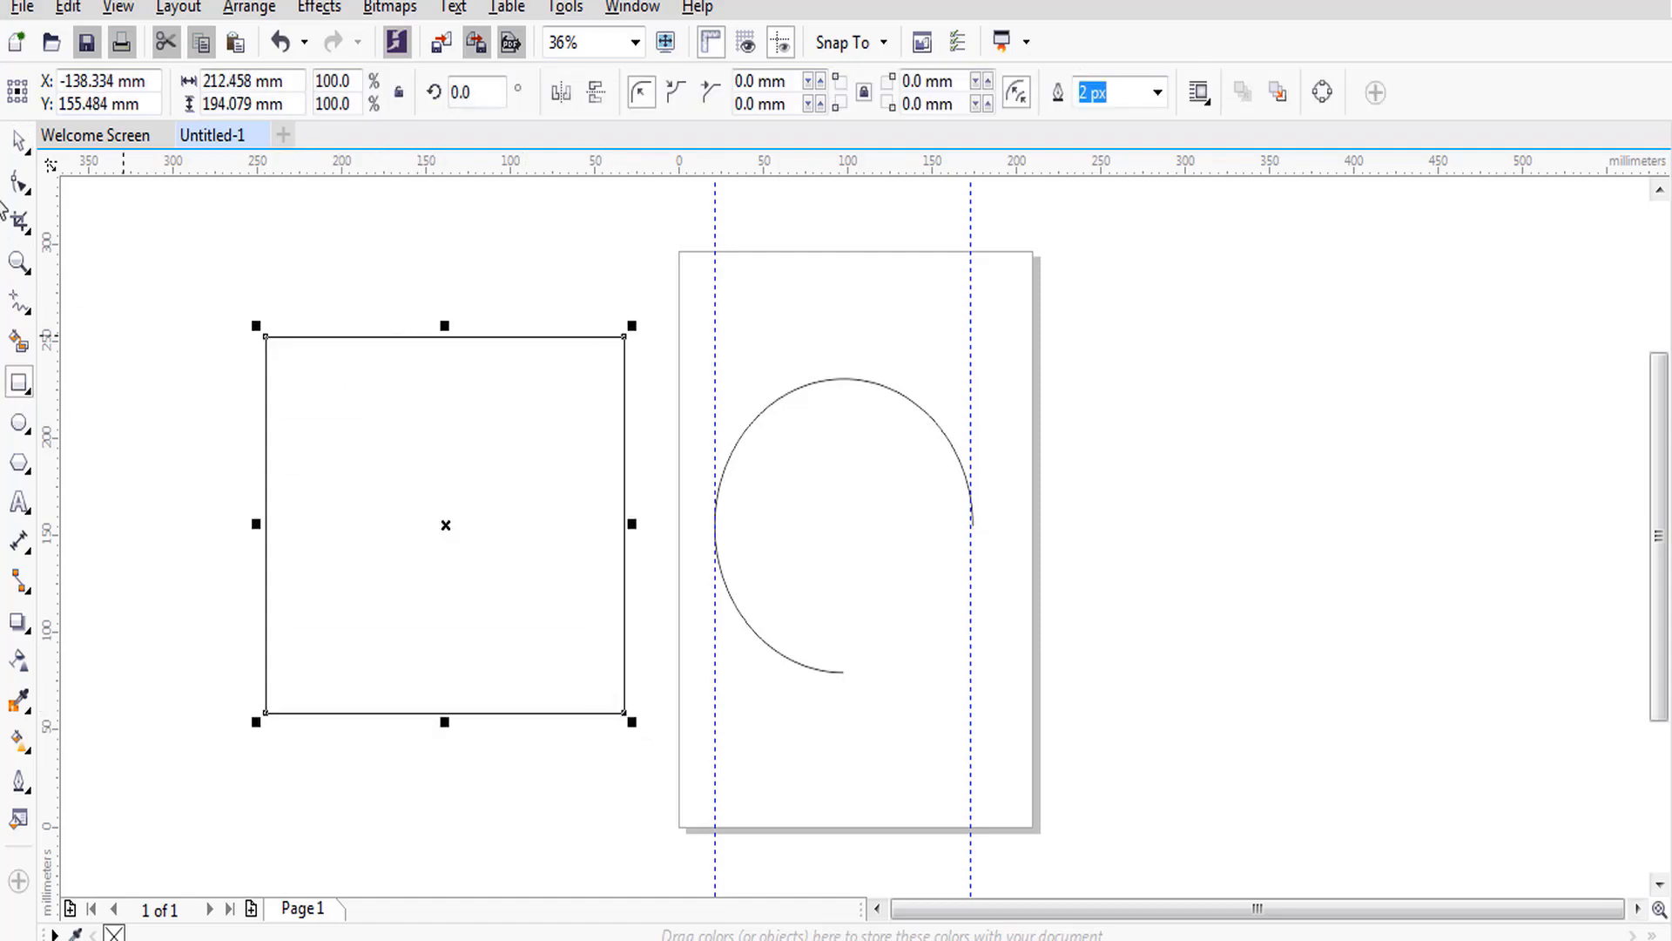
pyautogui.press('space')
# Scale the arc down to about 104 by 103 mm and move it up between the two guidelines.
pyautogui.click(821, 382)
pyautogui.click(712, 332)
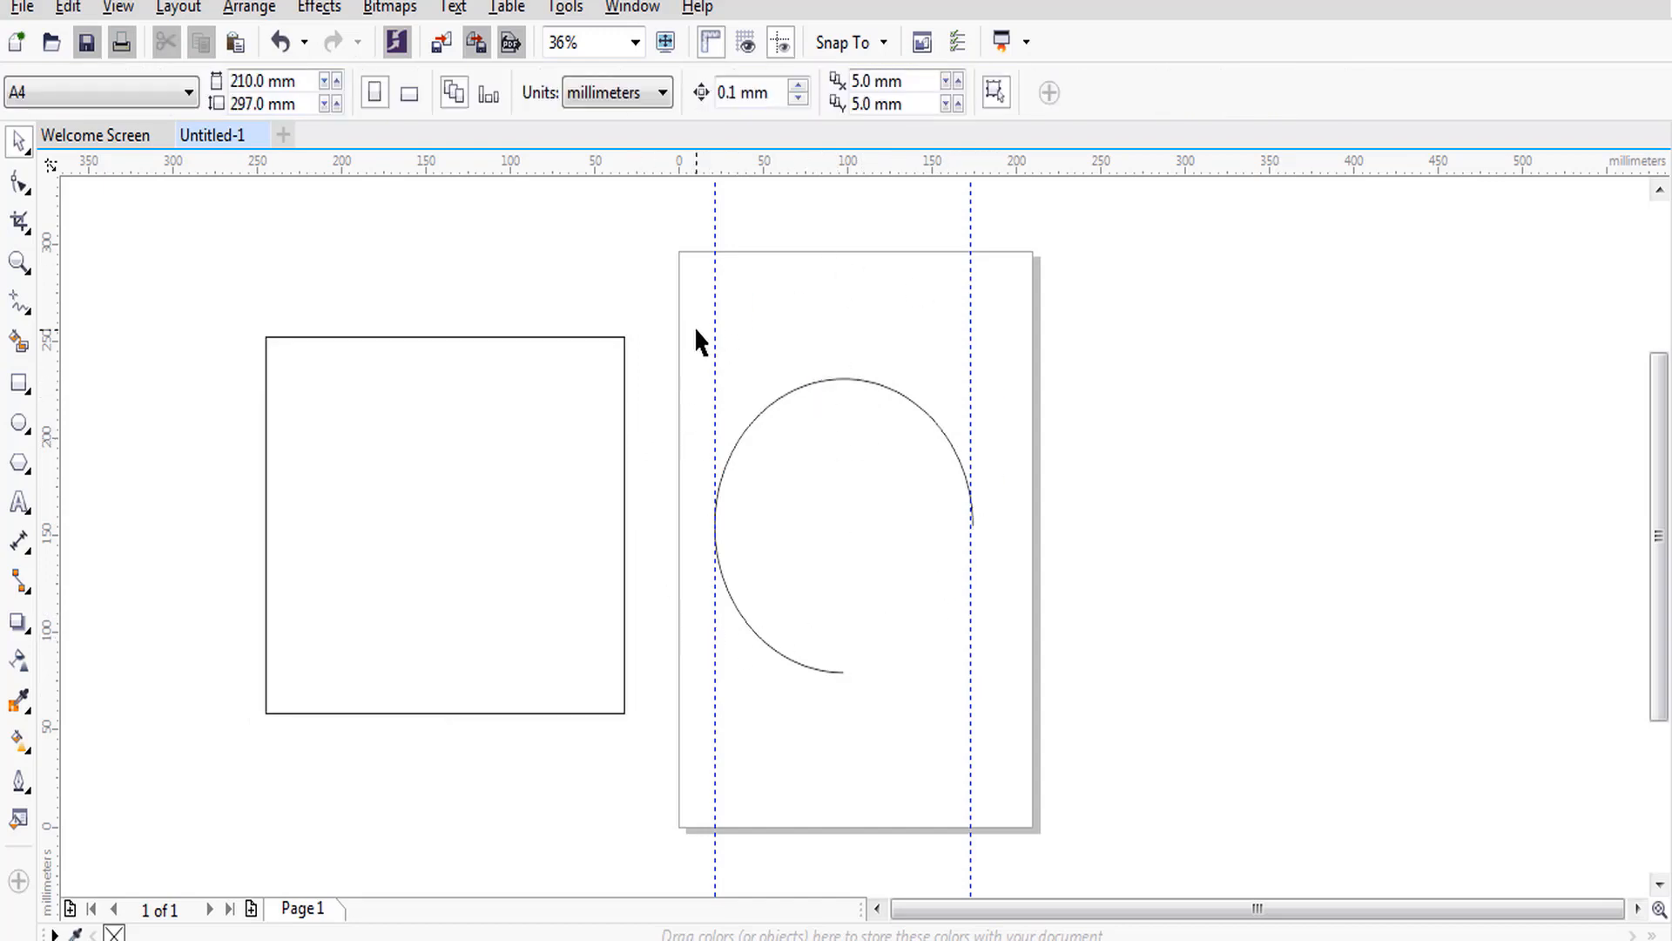
pyautogui.click(741, 439)
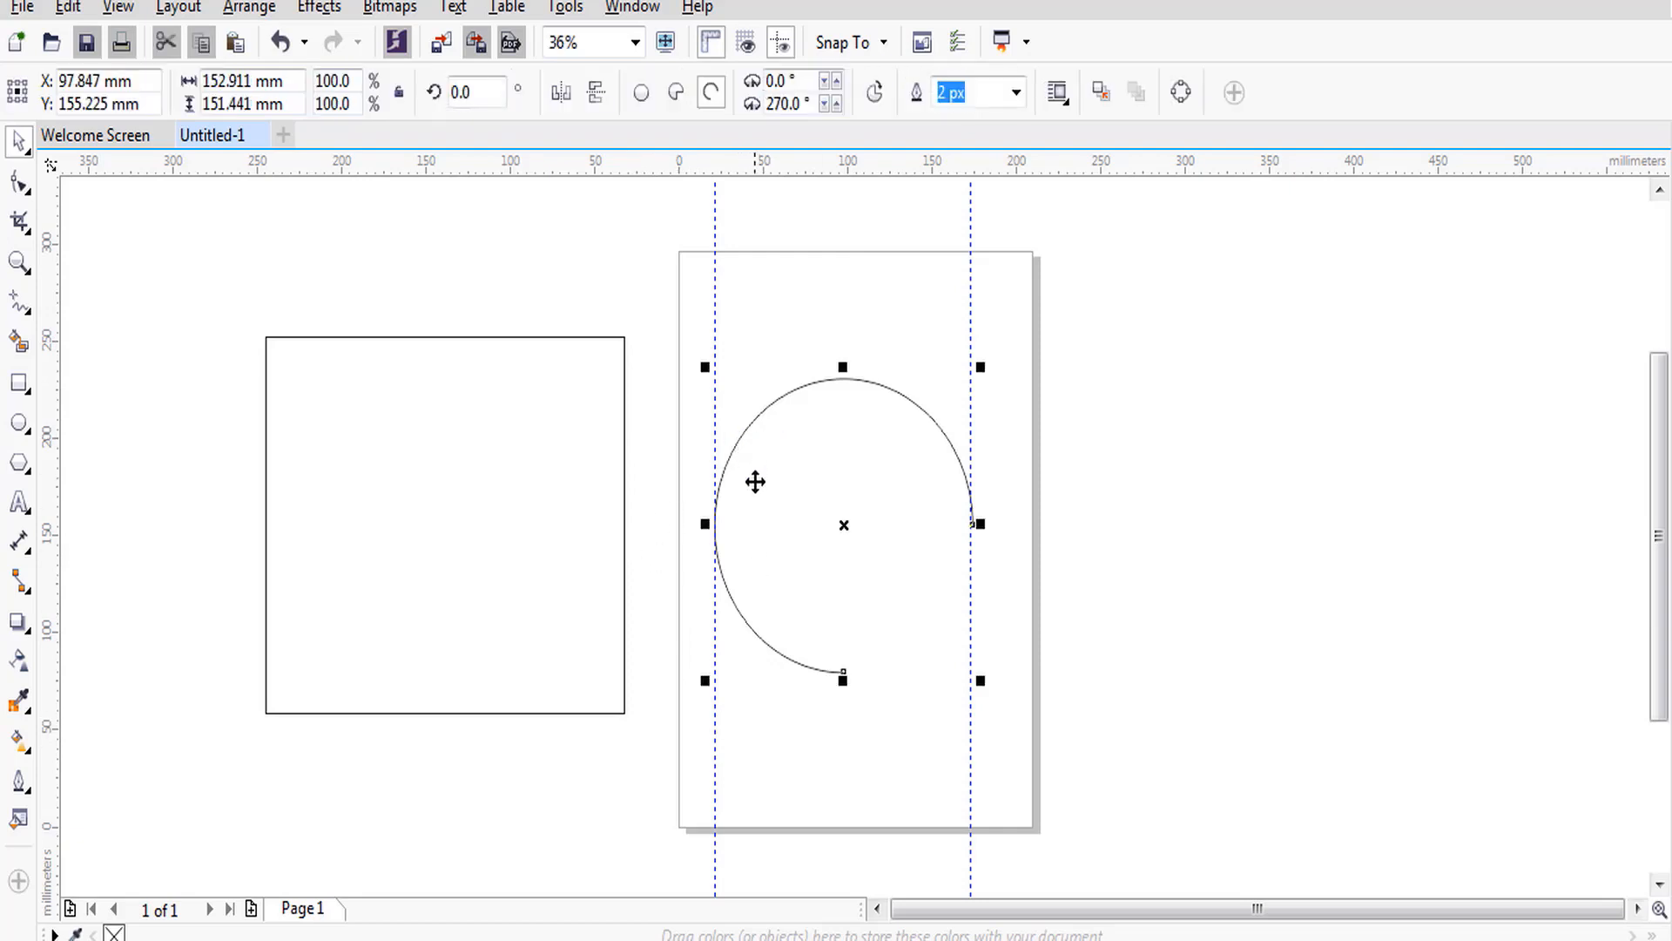
pyautogui.click(703, 365)
pyautogui.moveTo(703, 367); pyautogui.dragTo(787, 460)
pyautogui.moveTo(842, 559); pyautogui.dragTo(801, 471)
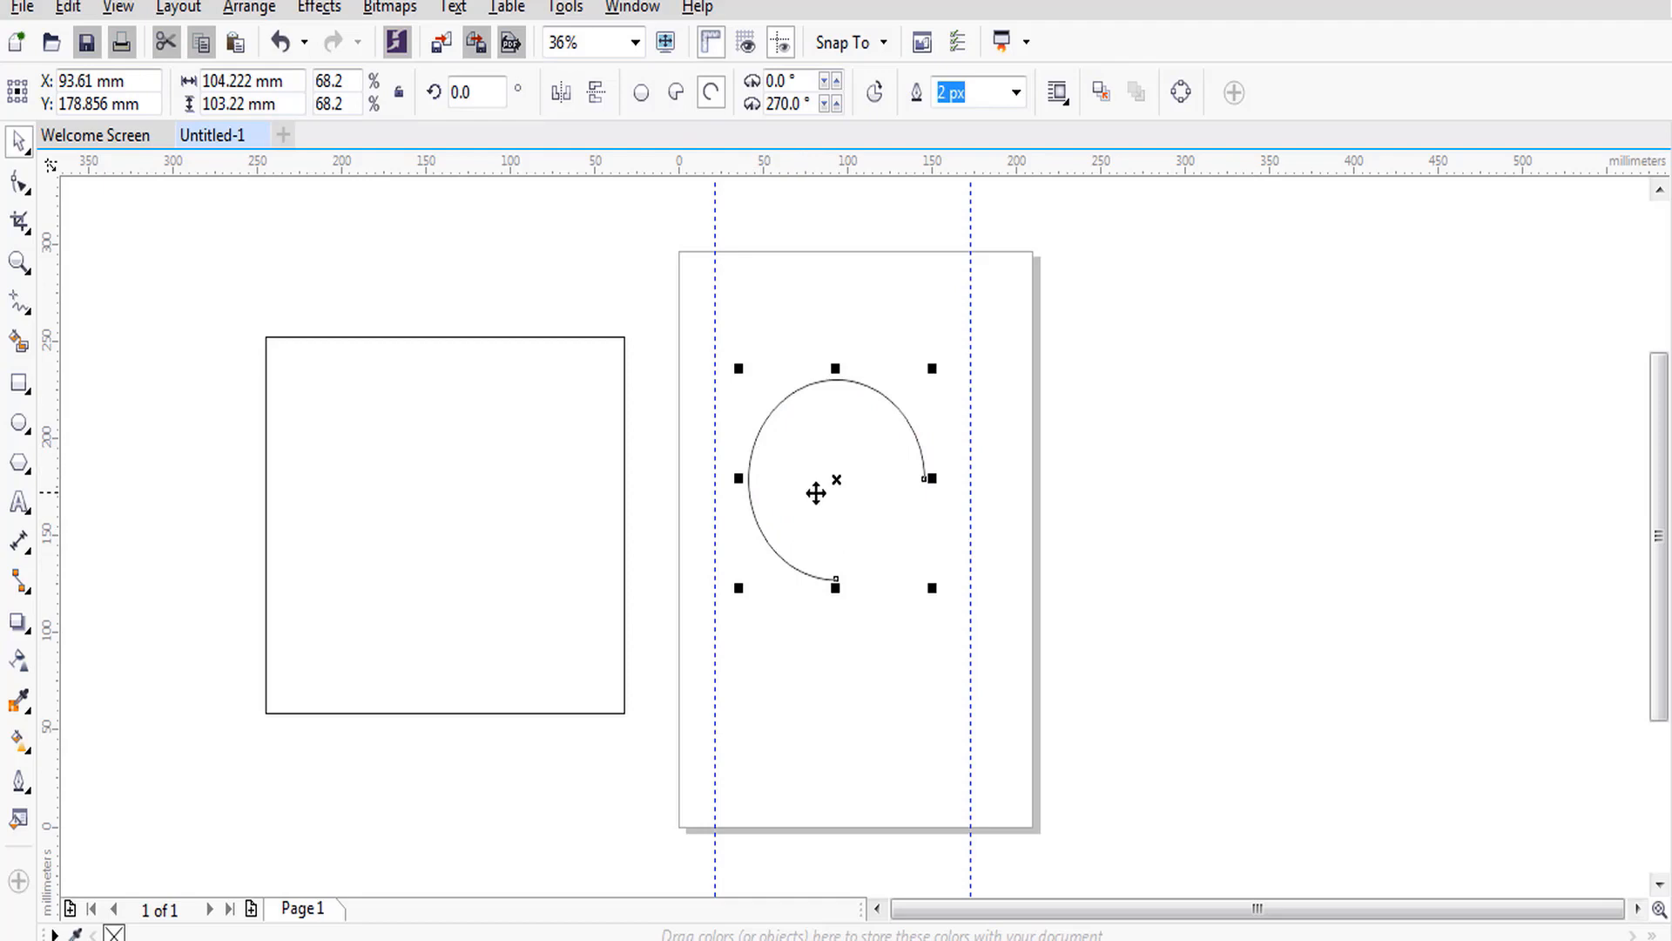
# Round all corners of the rectangle left of the page to a radius of about 26.5 mm with the Shape tool.
pyautogui.click(288, 339)
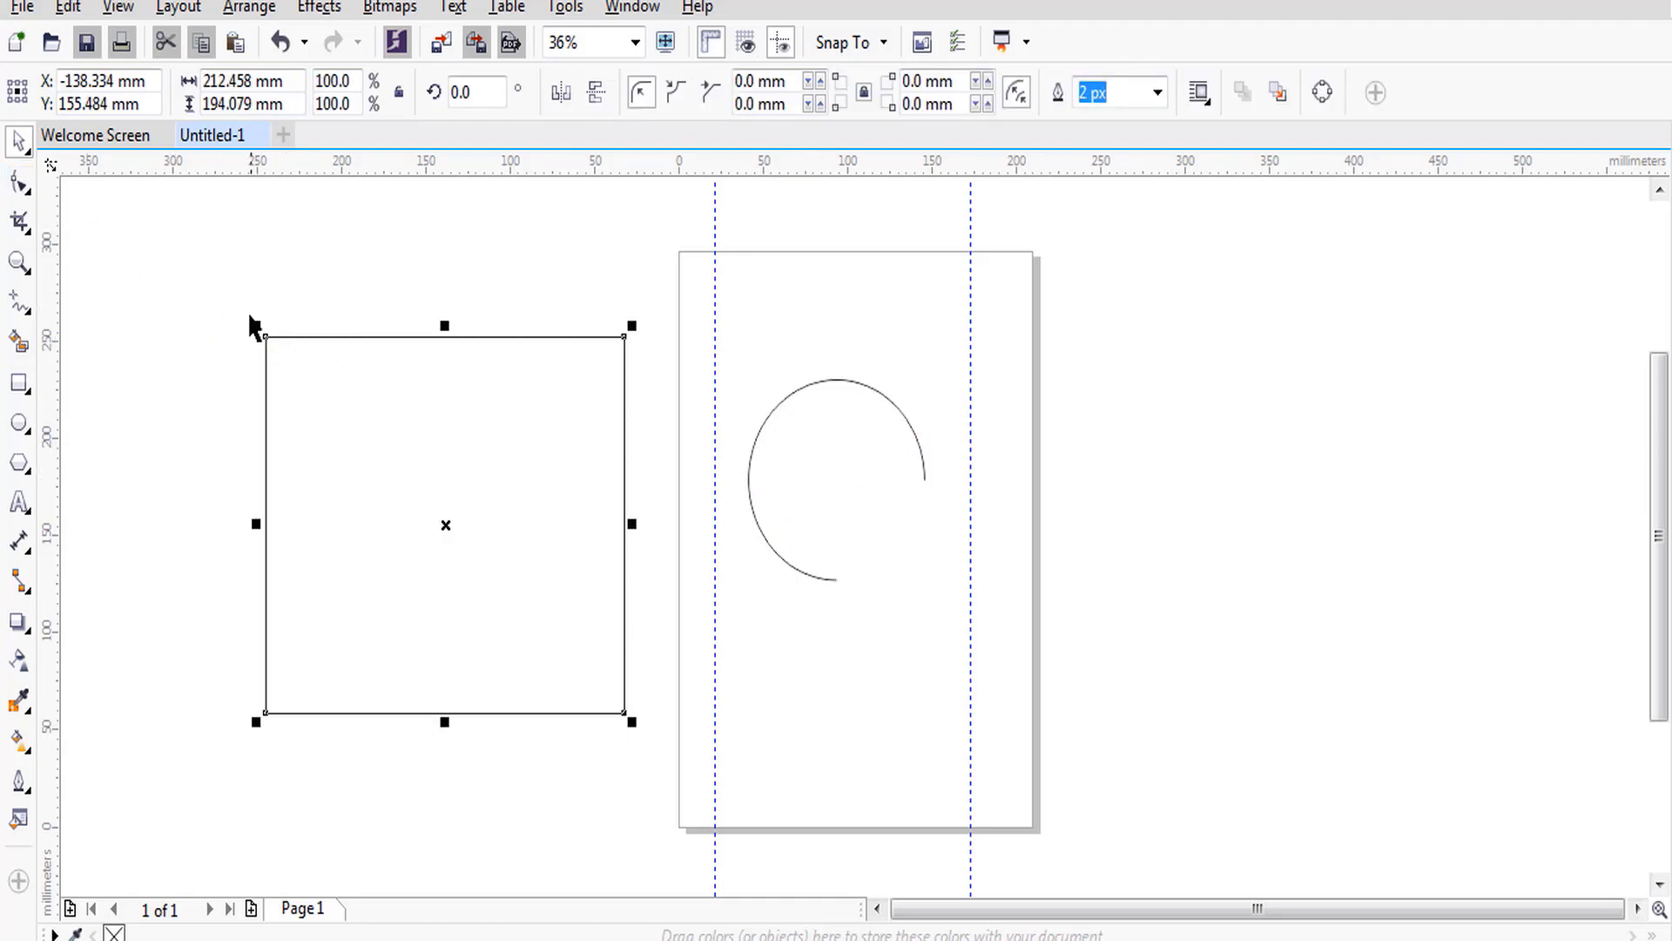
pyautogui.click(19, 184)
pyautogui.moveTo(267, 340); pyautogui.dragTo(289, 388)
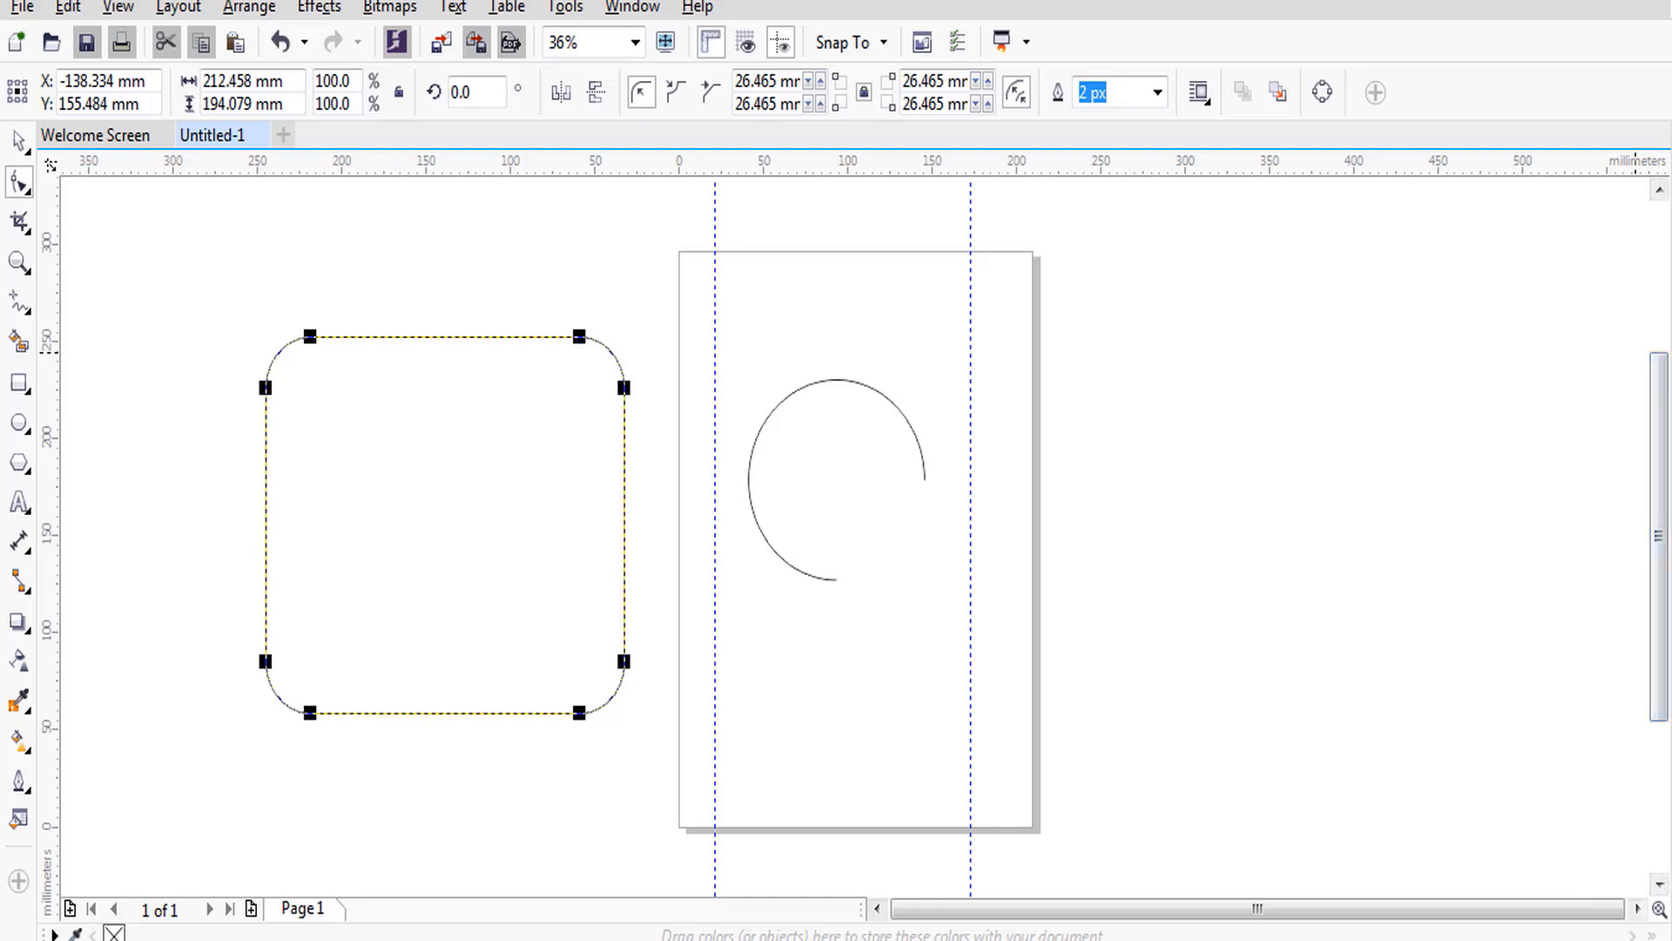
# Fill the rounded rectangle with light orange and apply a golden-yellow fill to the arc.
pyautogui.click(1670, 916)
pyautogui.click(1670, 934)
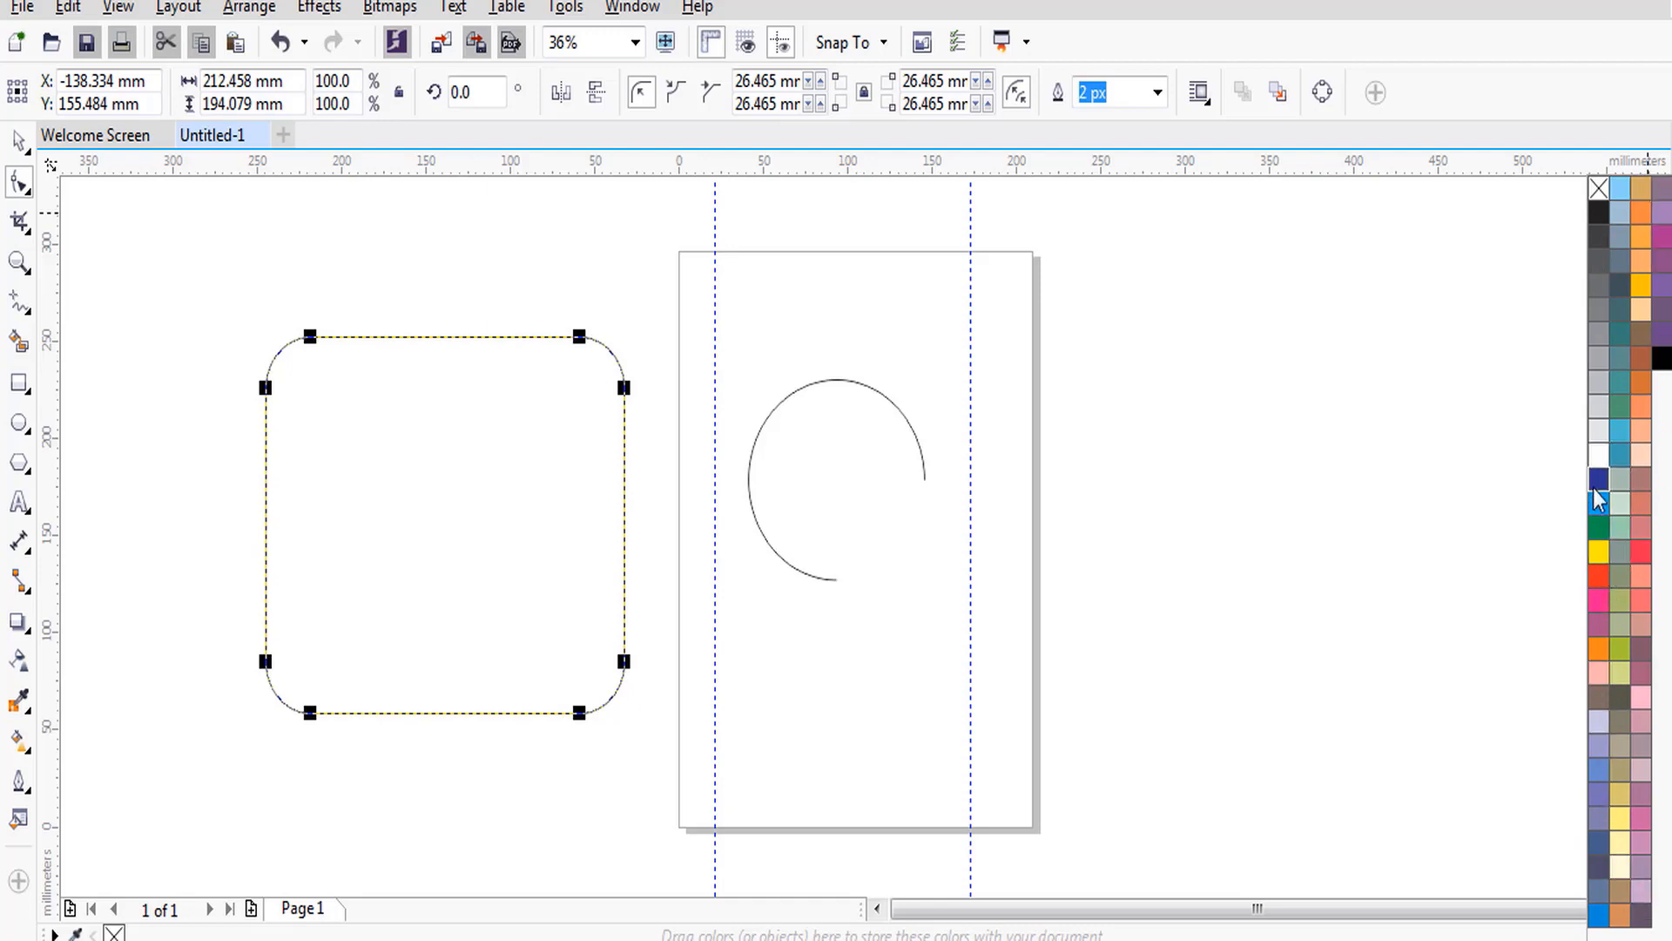
pyautogui.click(1641, 308)
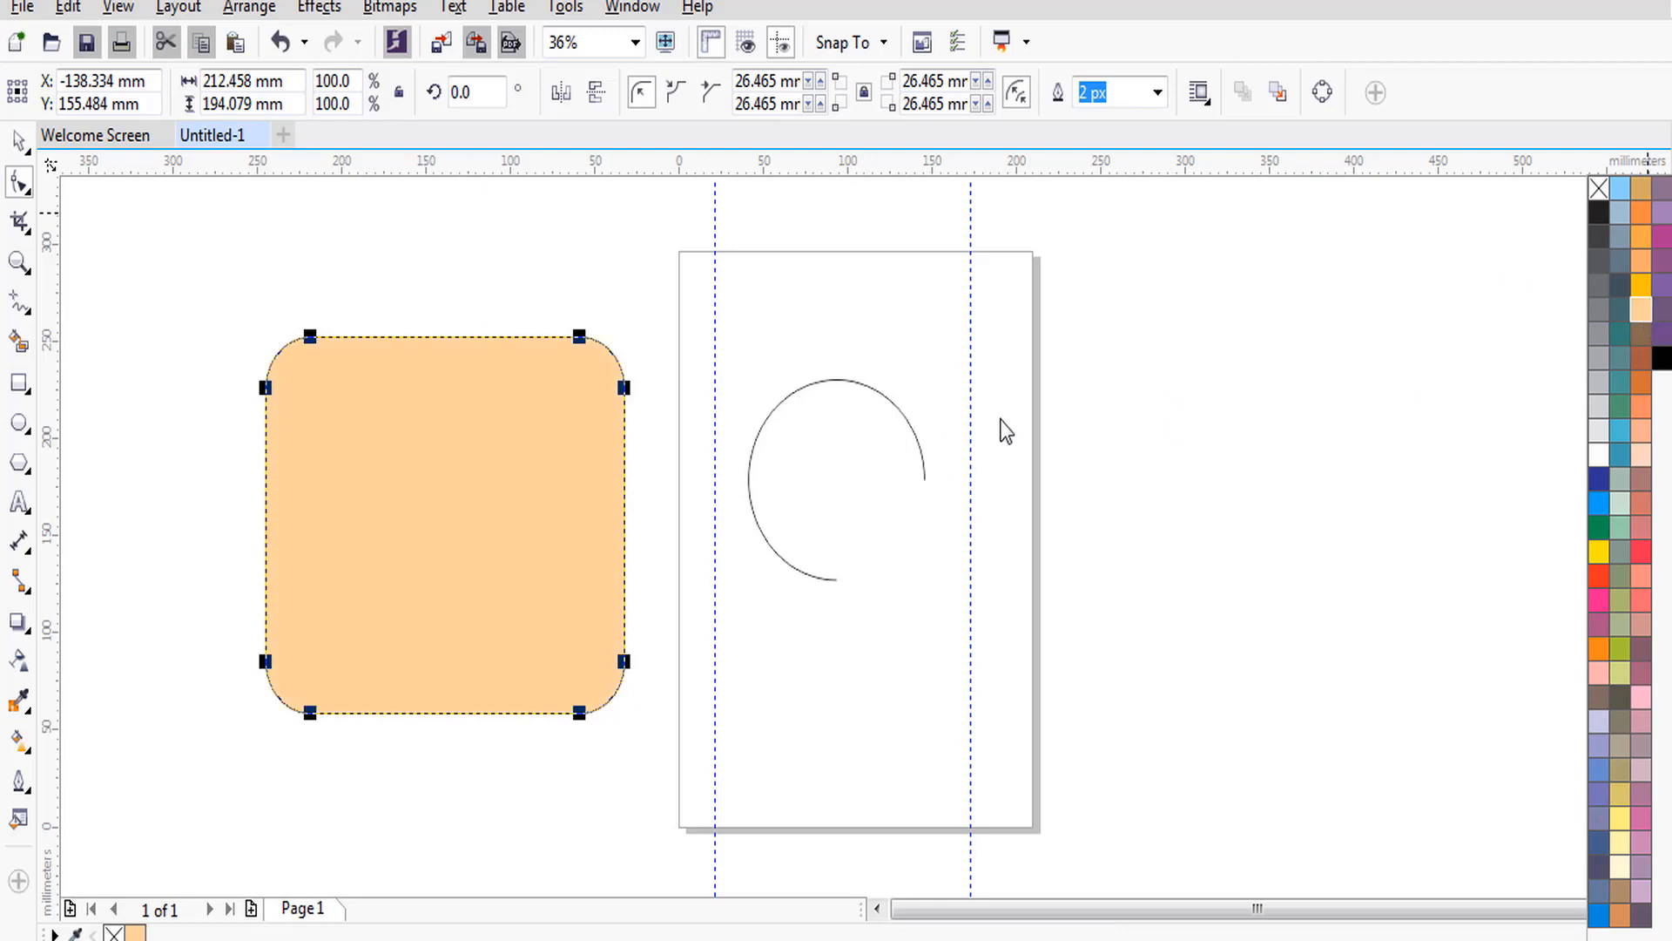
pyautogui.click(797, 386)
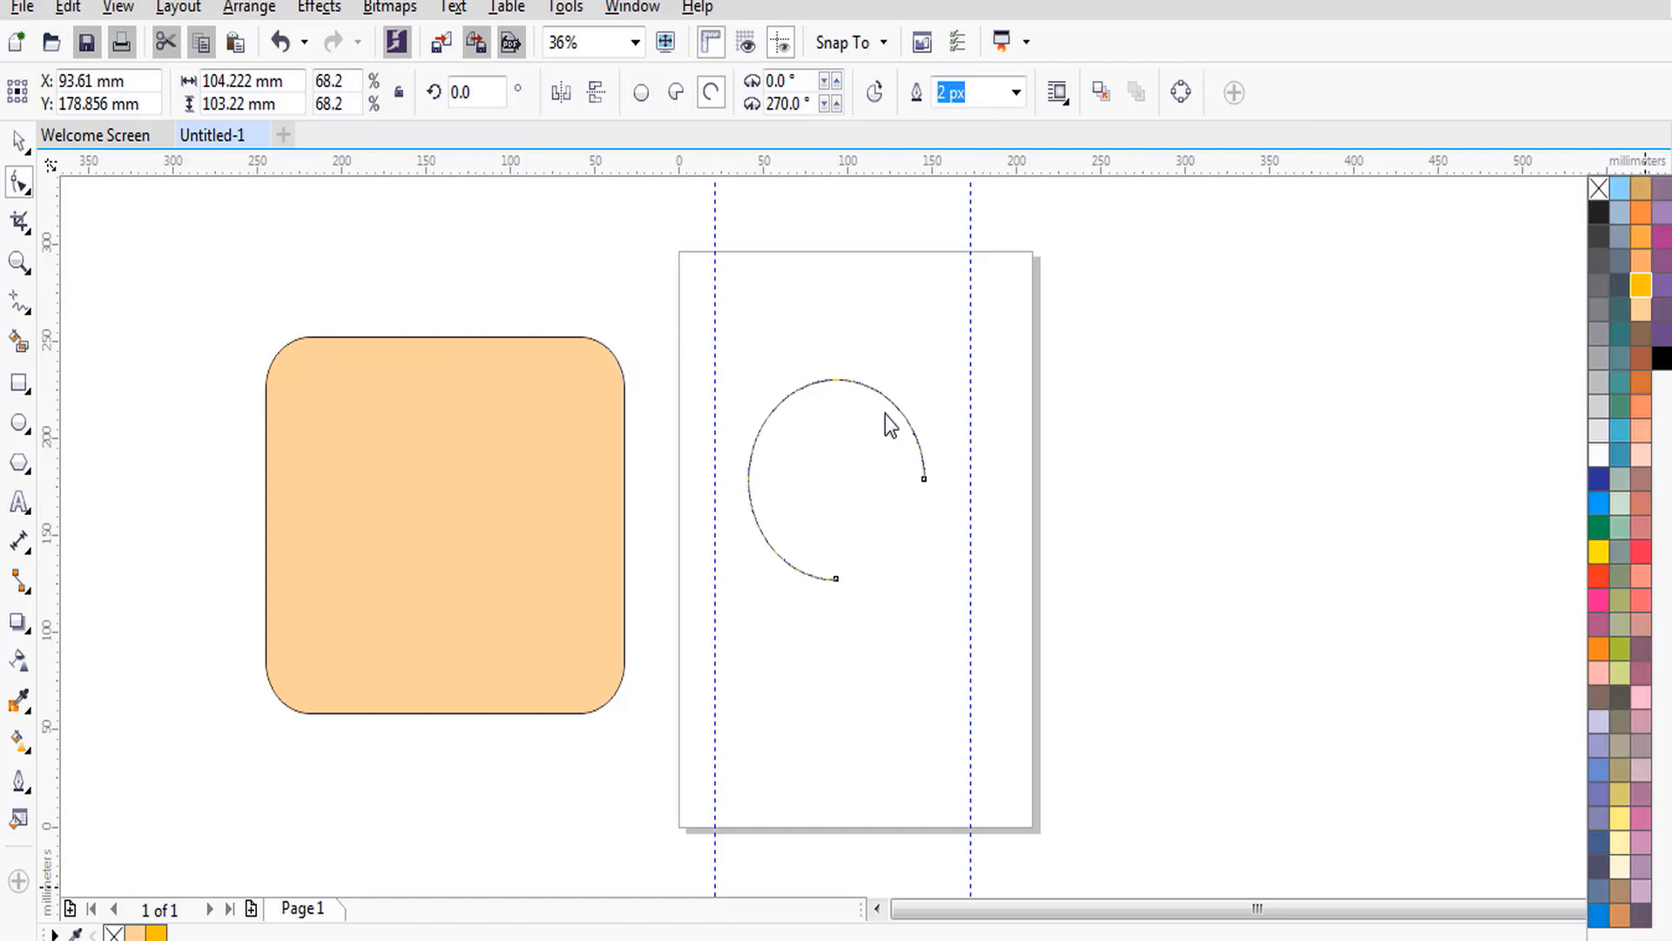
pyautogui.click(410, 479)
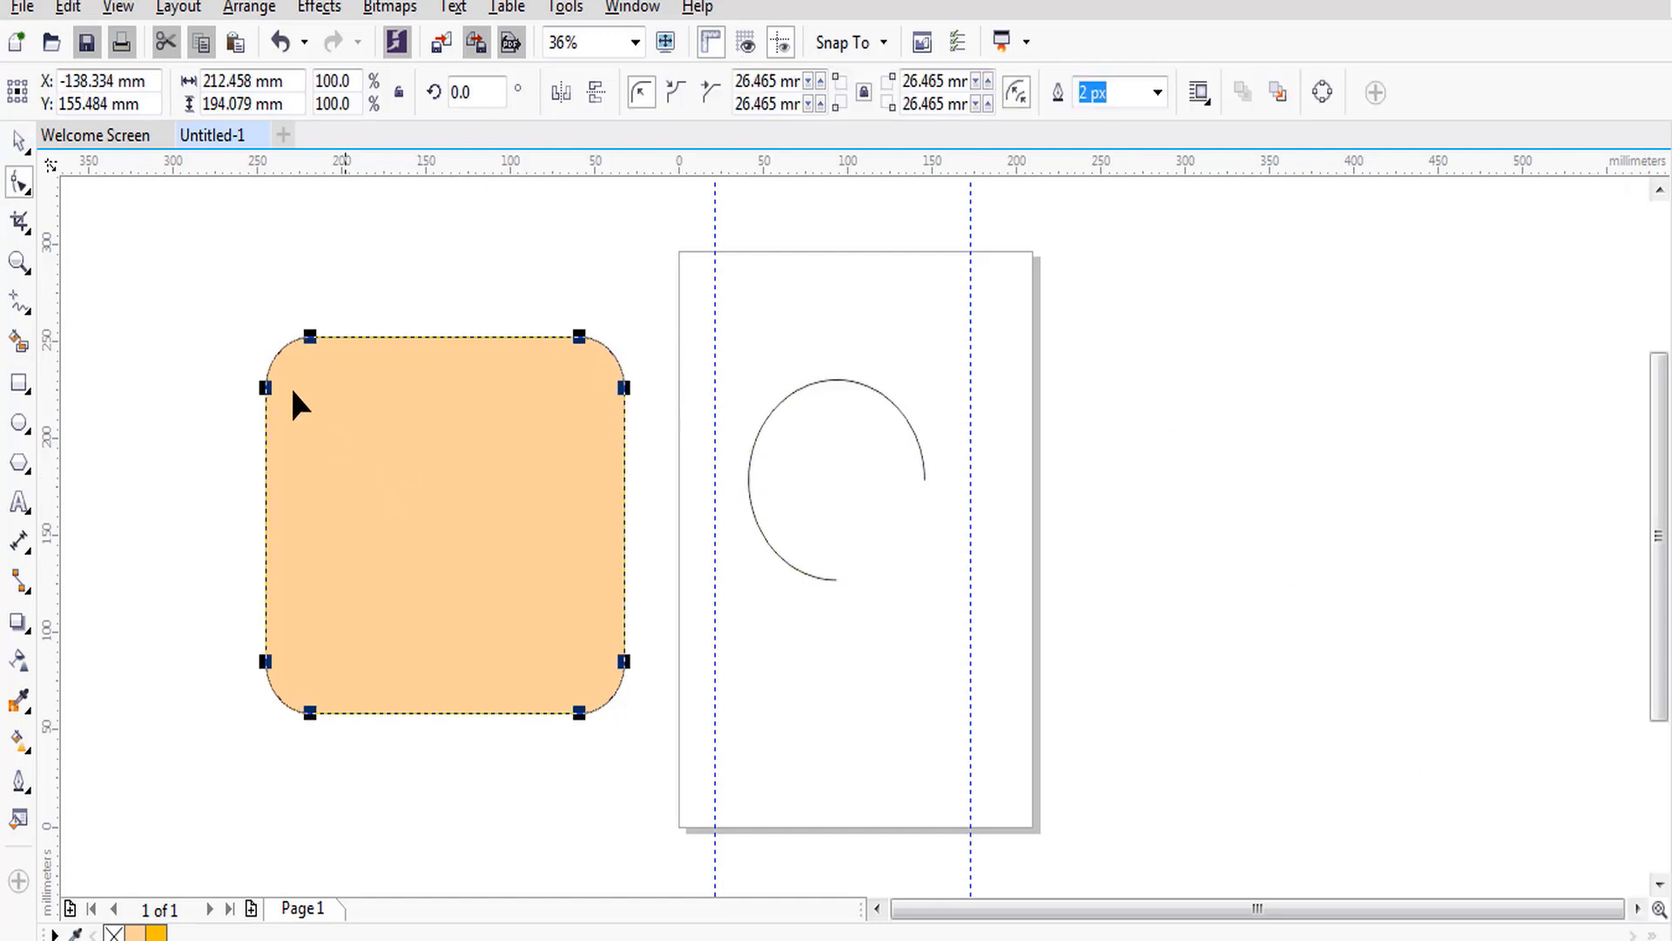
# Move the rounded rectangle from the pasteboard onto the page so it covers the arc.
pyautogui.click(18, 139)
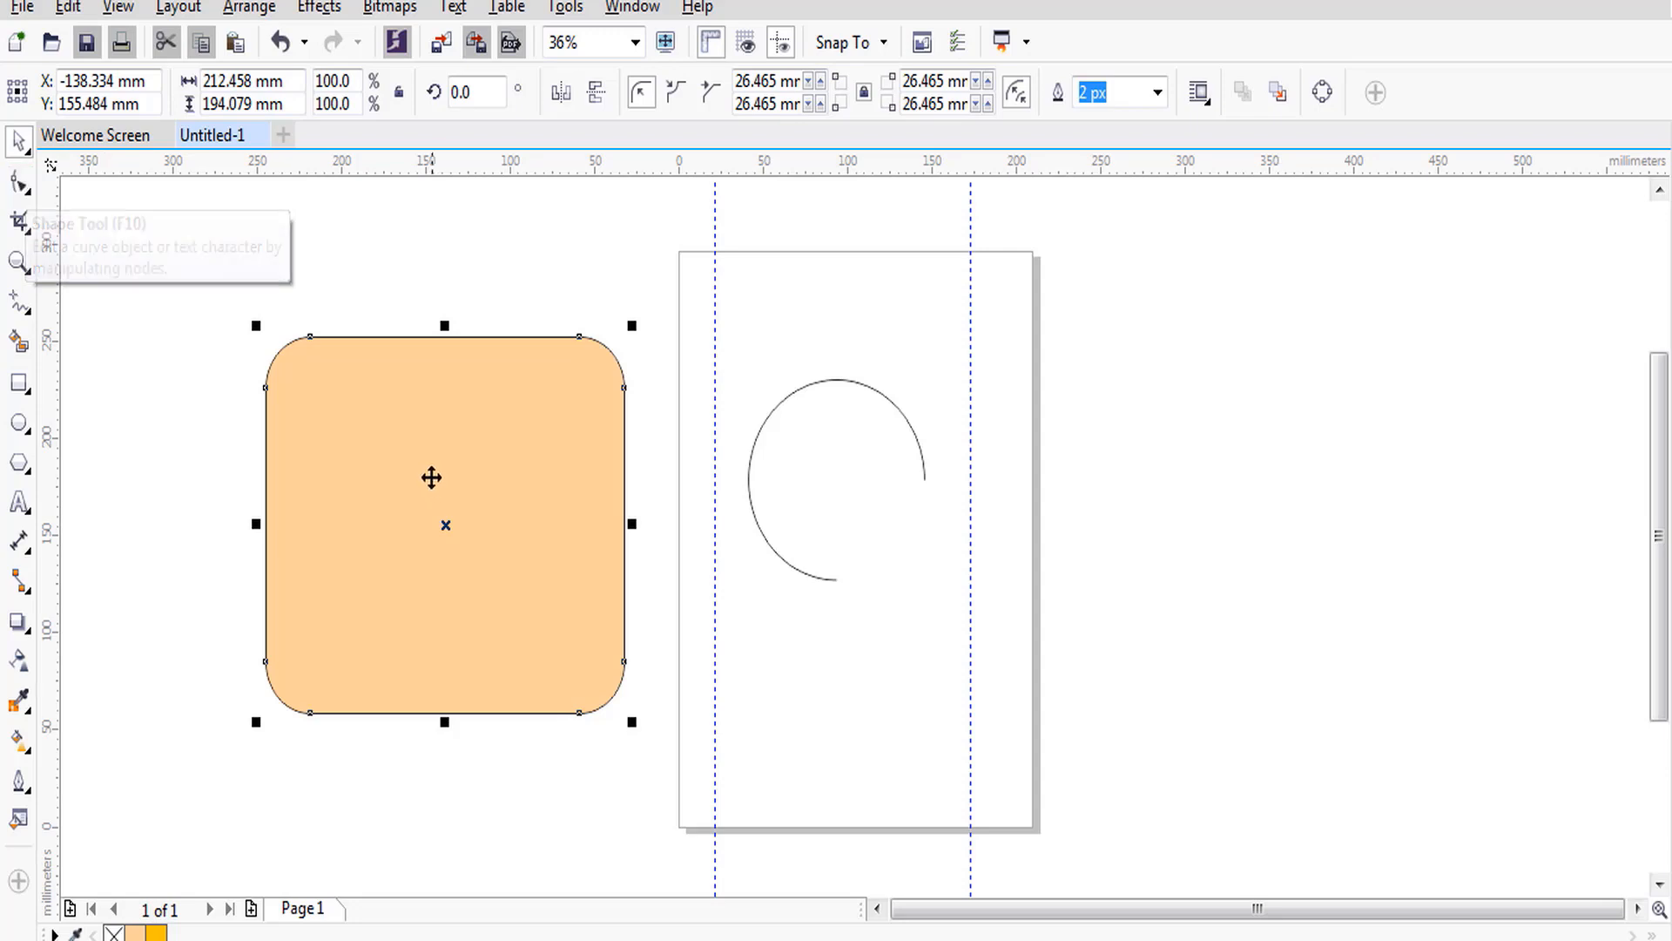
pyautogui.moveTo(434, 474); pyautogui.dragTo(851, 526)
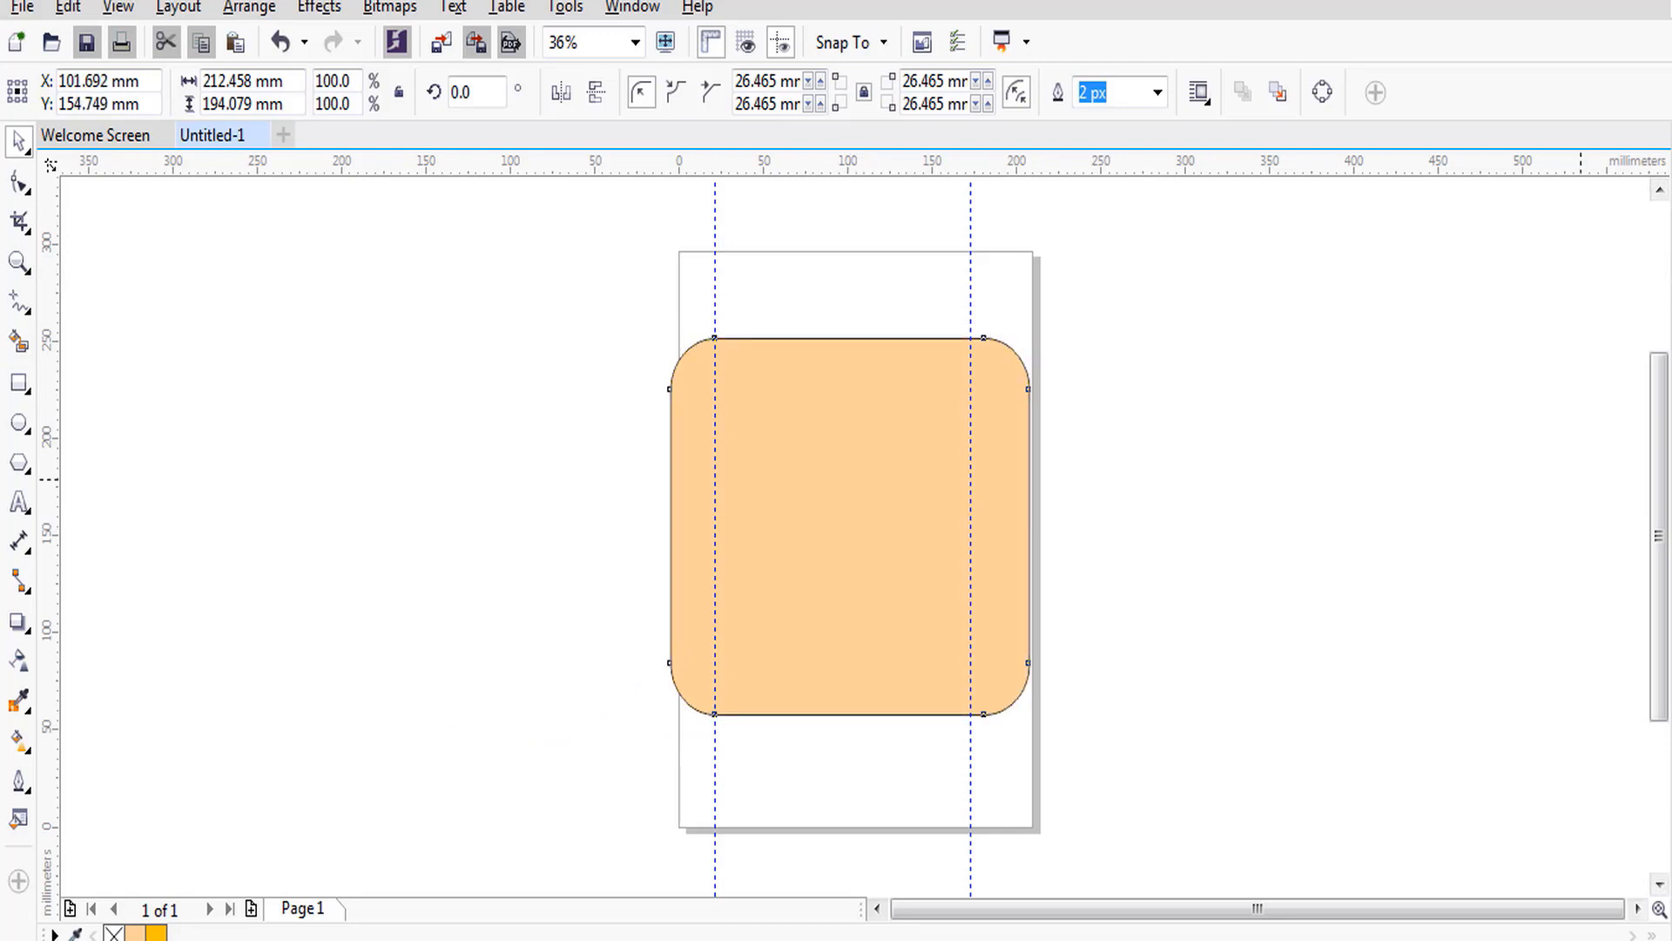
pyautogui.click(857, 512)
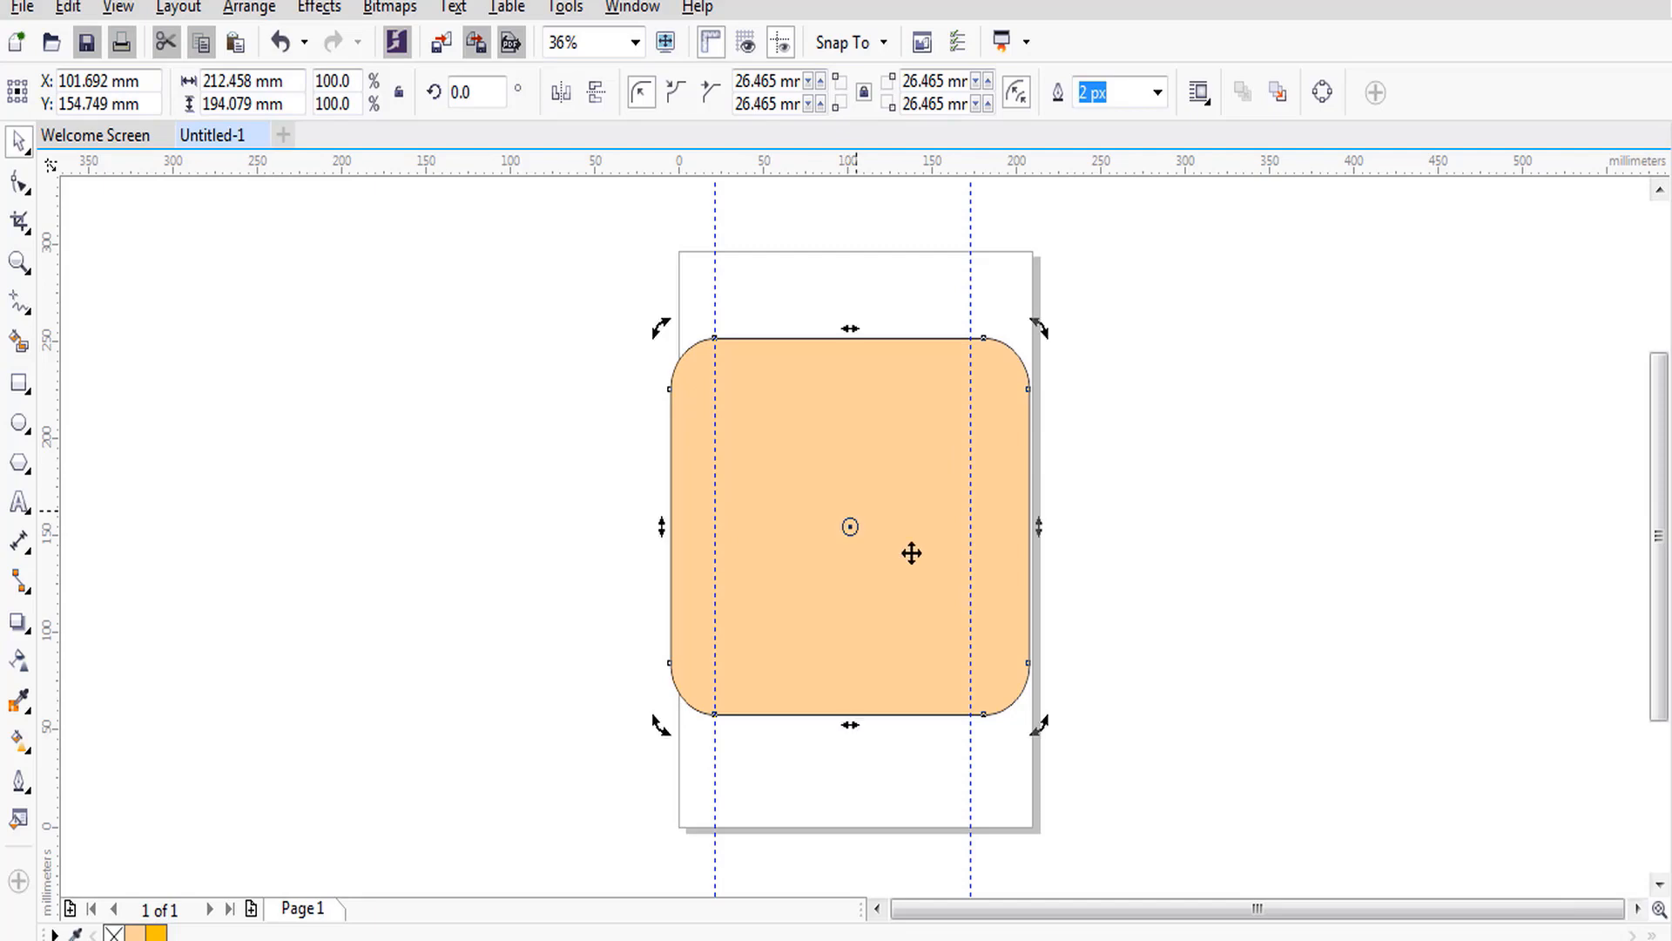
pyautogui.click(1216, 625)
pyautogui.click(892, 549)
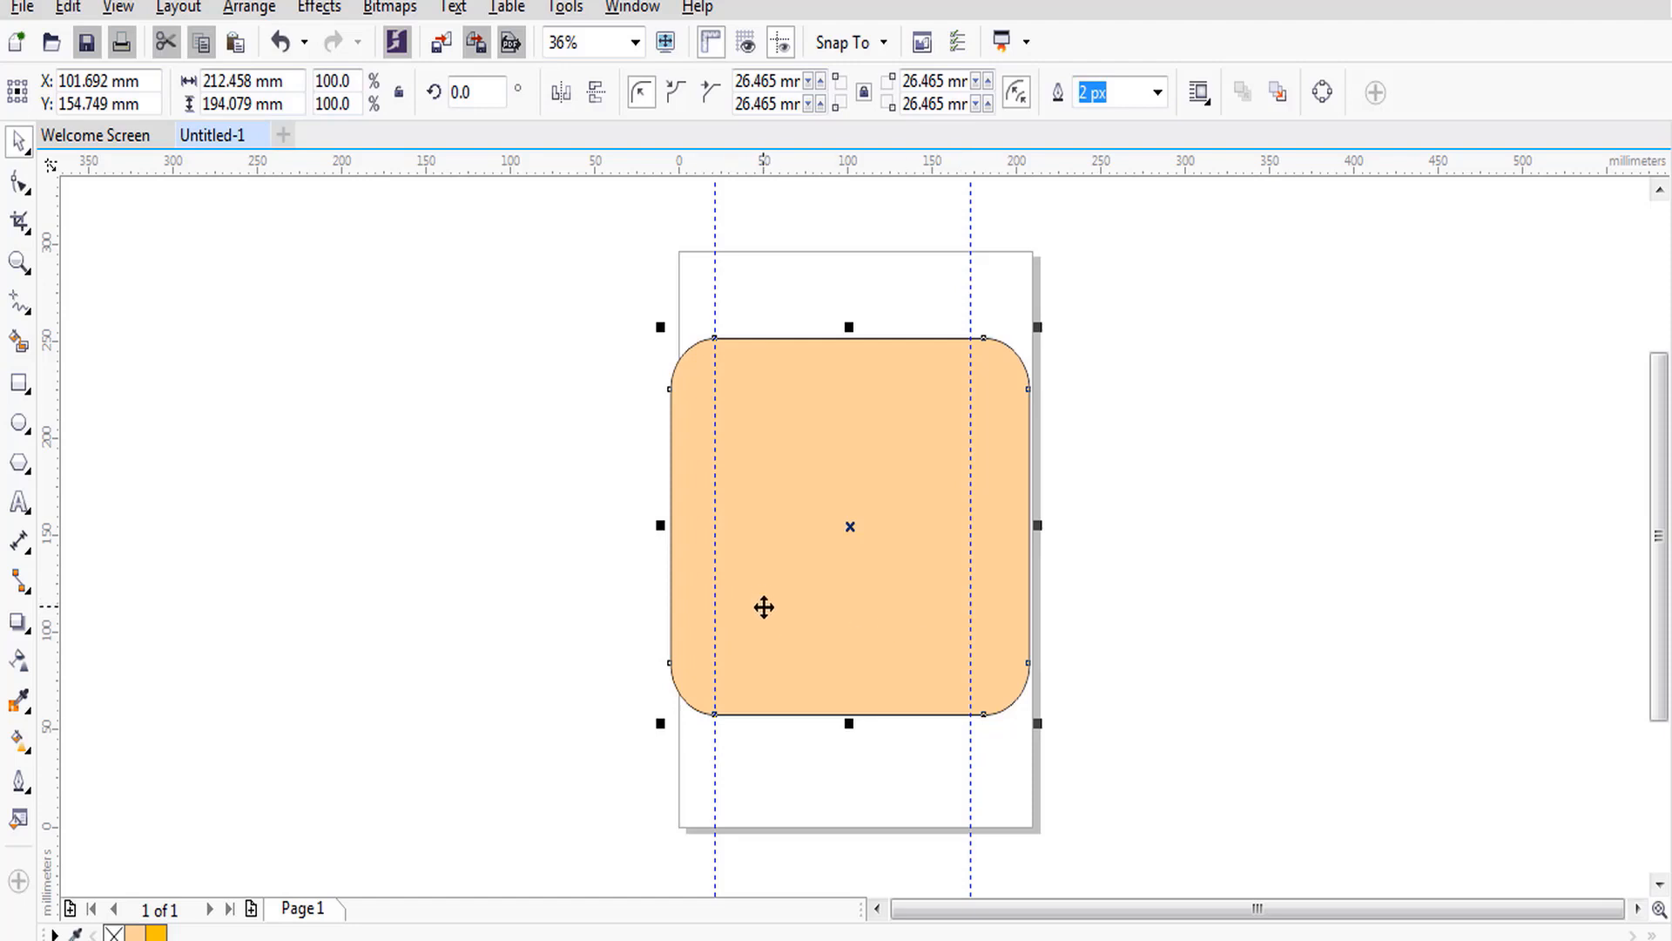
# Fill the rounded rectangle with Spring Green and give it a pale yellow outline.
pyautogui.scroll(2, 764, 607)
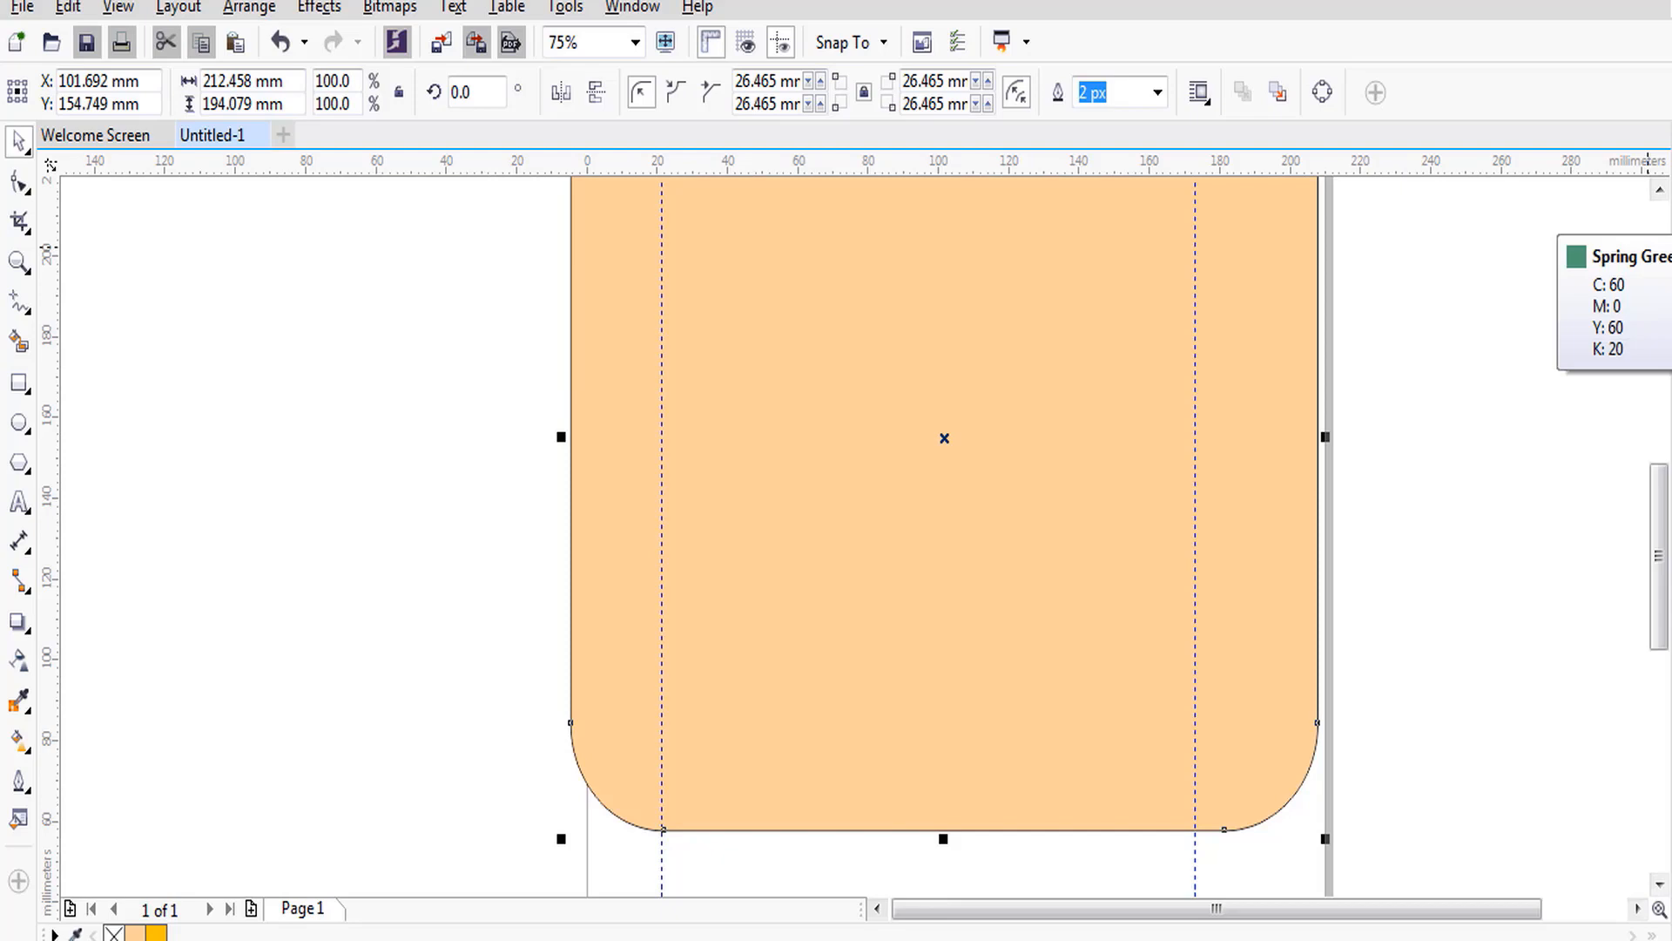
pyautogui.click(1668, 244)
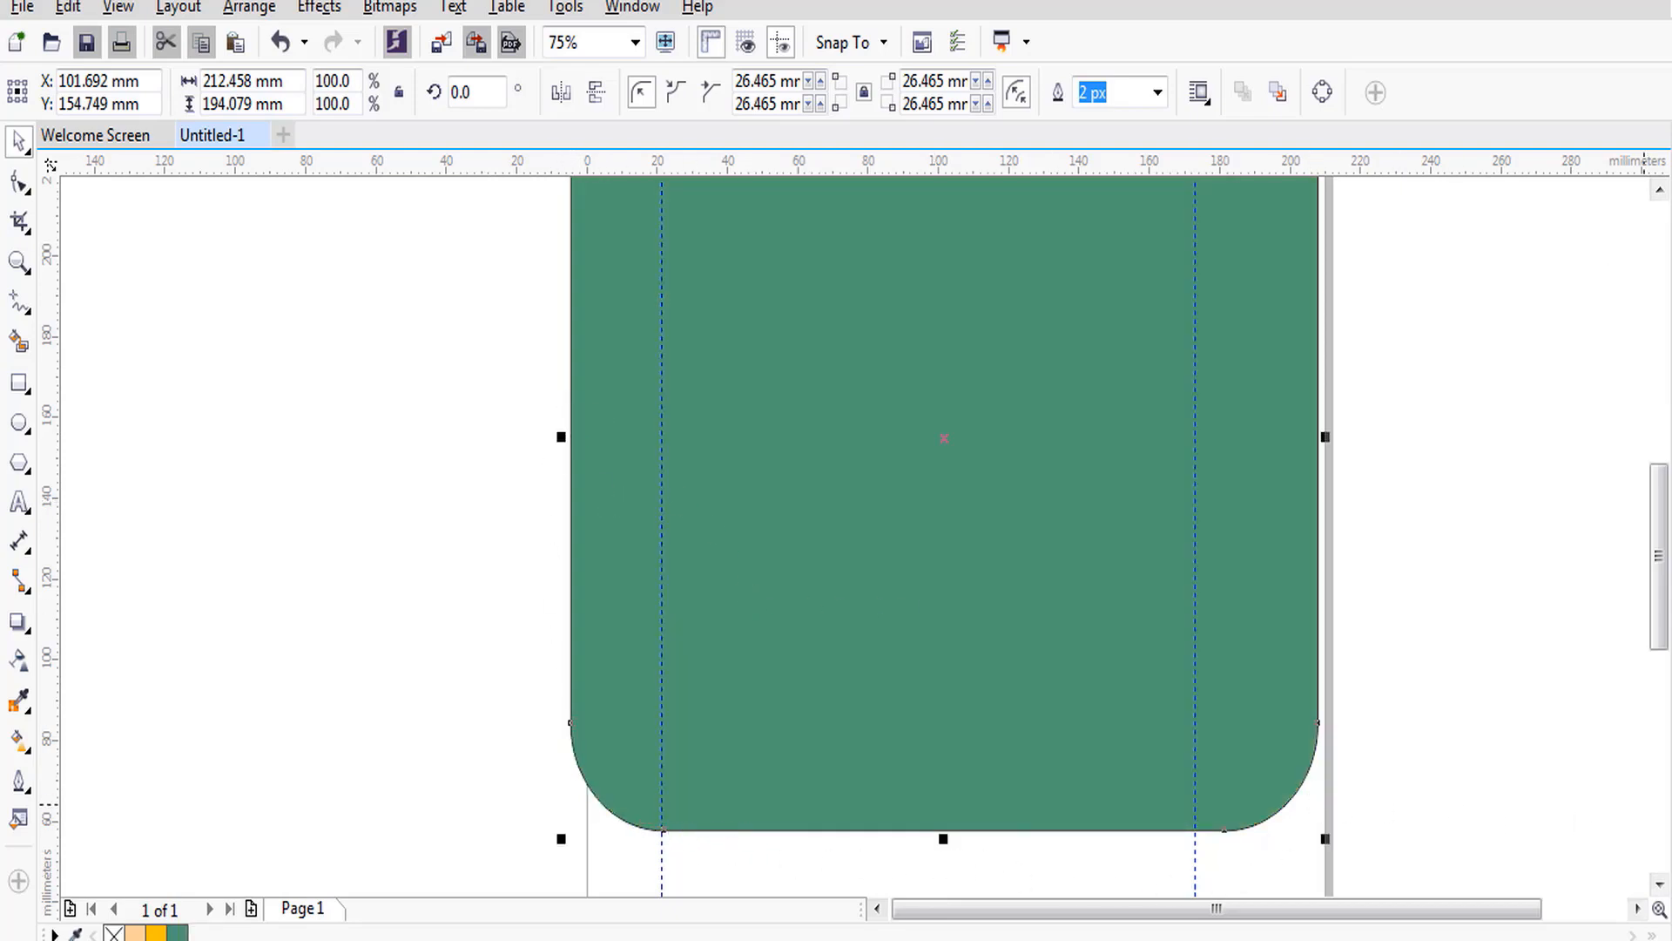
pyautogui.rightClick(1667, 658)
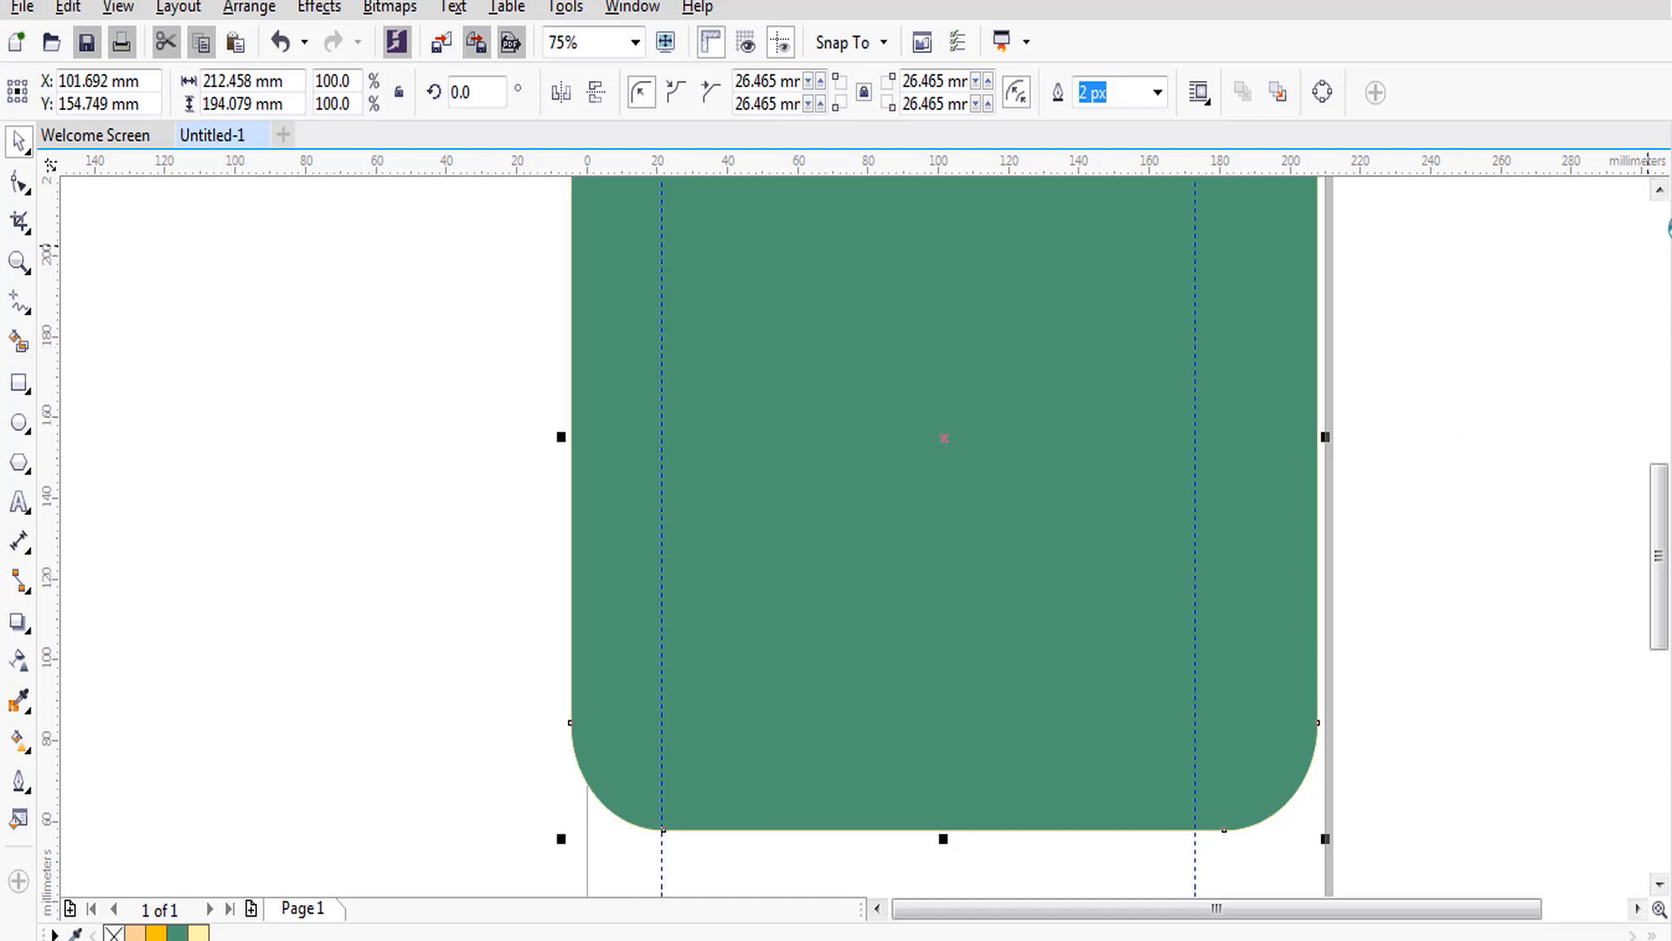
# Recolor the rounded rectangle with a sky-blue fill and a light olive outline.
pyautogui.click(1665, 230)
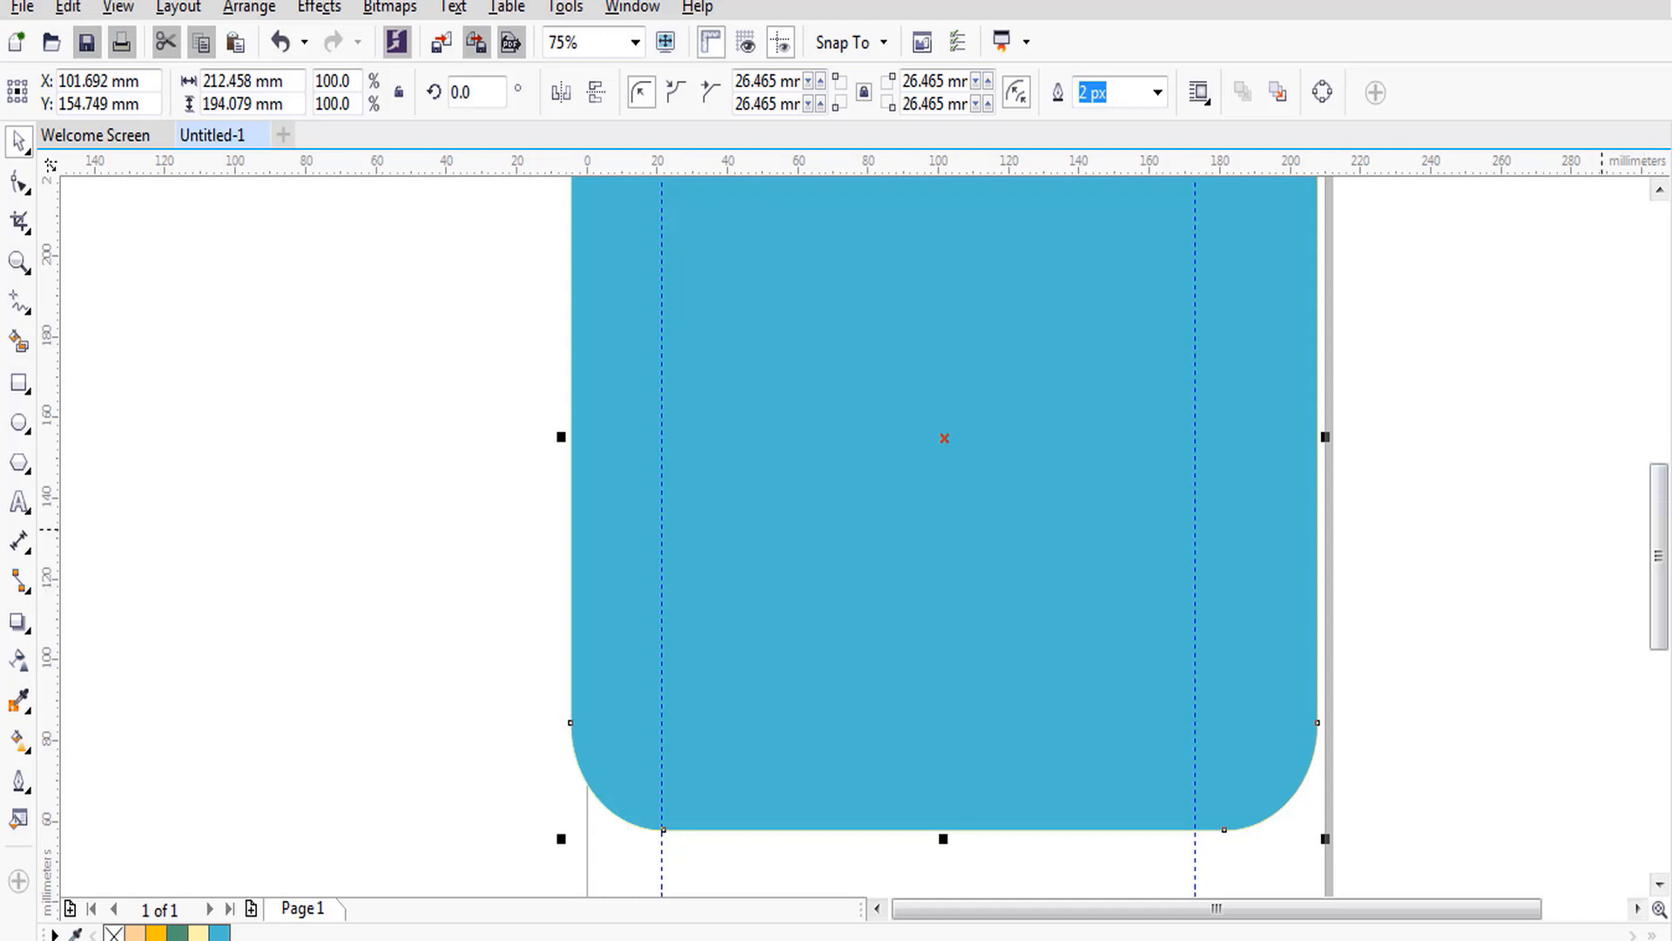
pyautogui.rightClick(1669, 489)
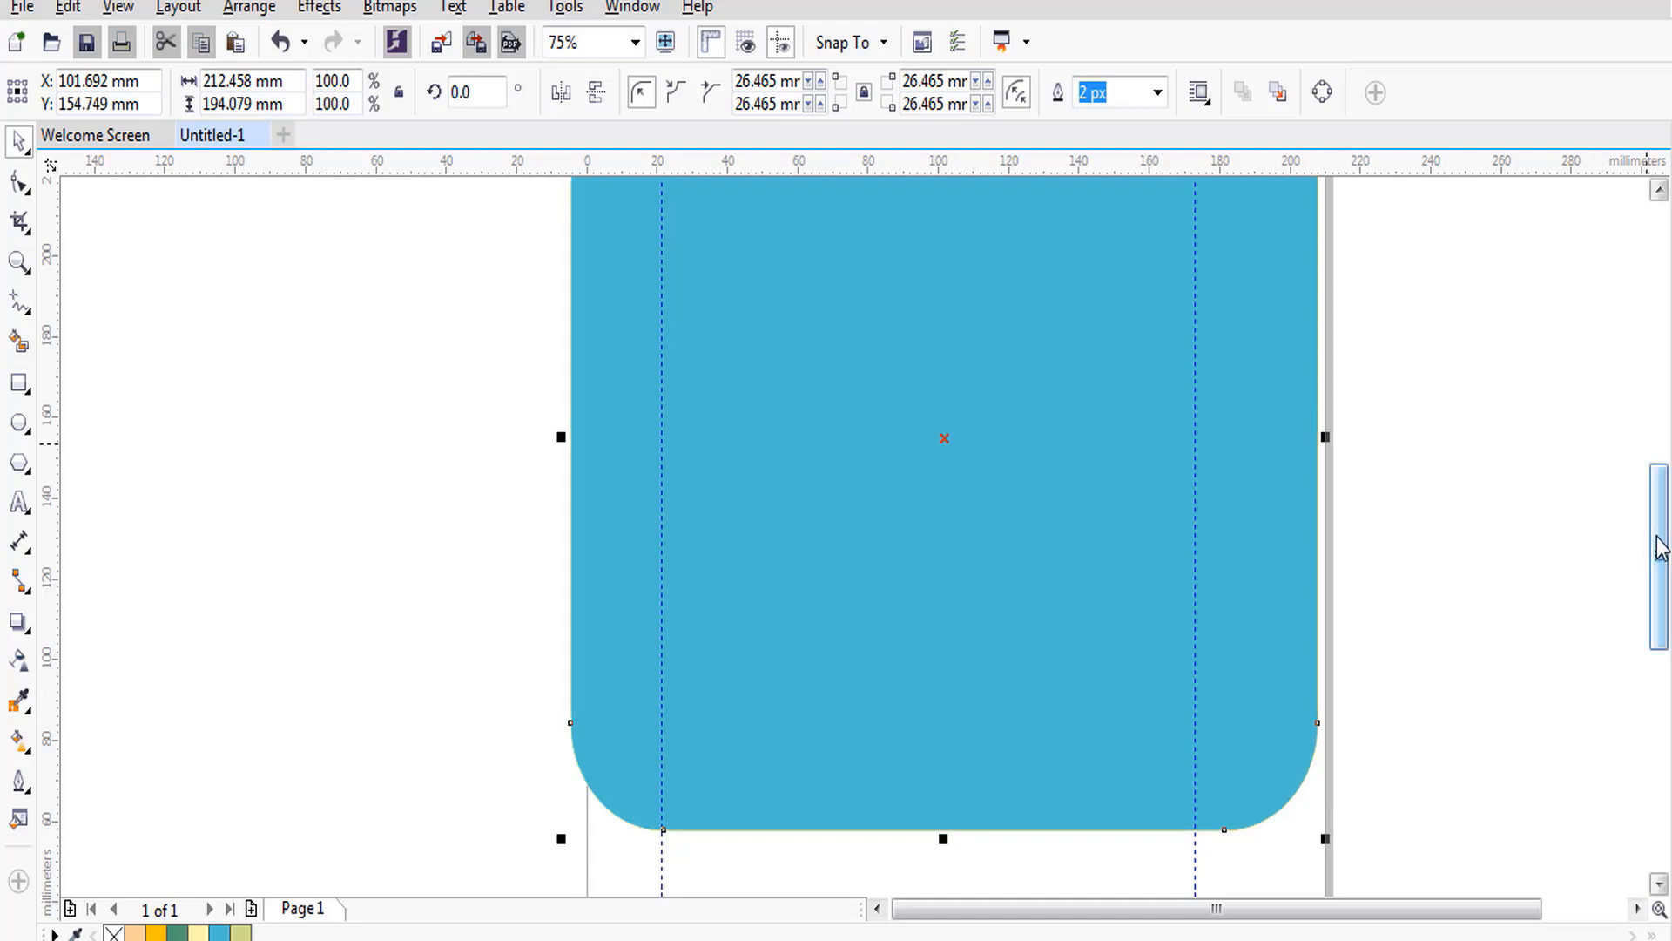
pyautogui.moveTo(1658, 538); pyautogui.dragTo(1631, 514)
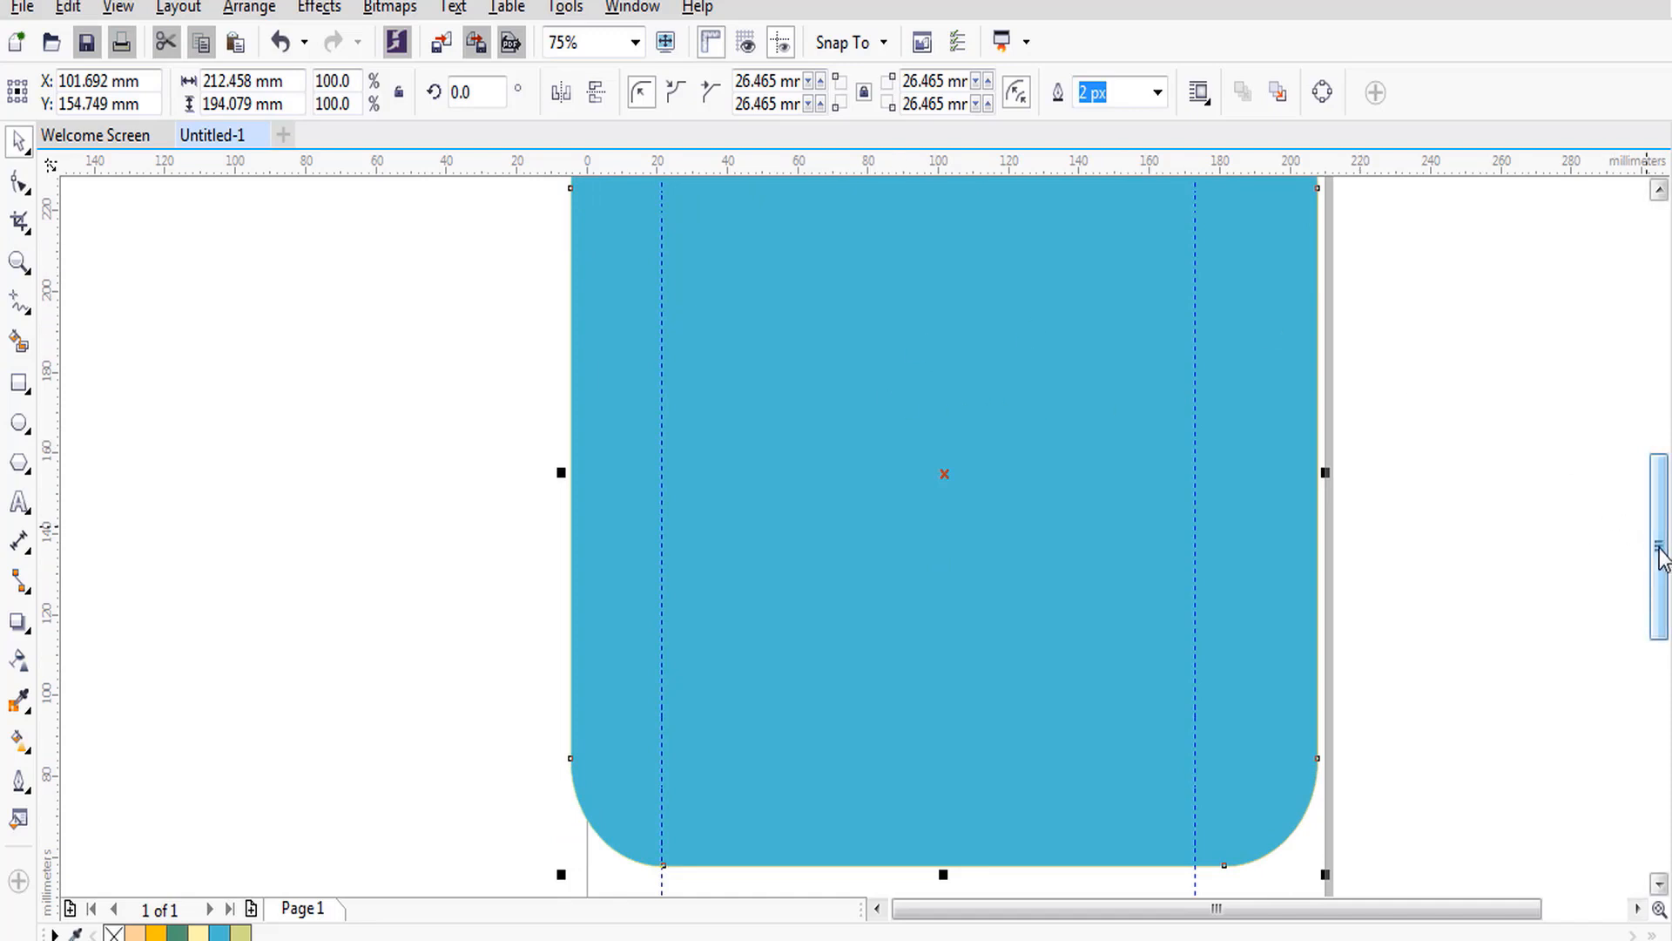
pyautogui.moveTo(1658, 546); pyautogui.dragTo(1661, 582)
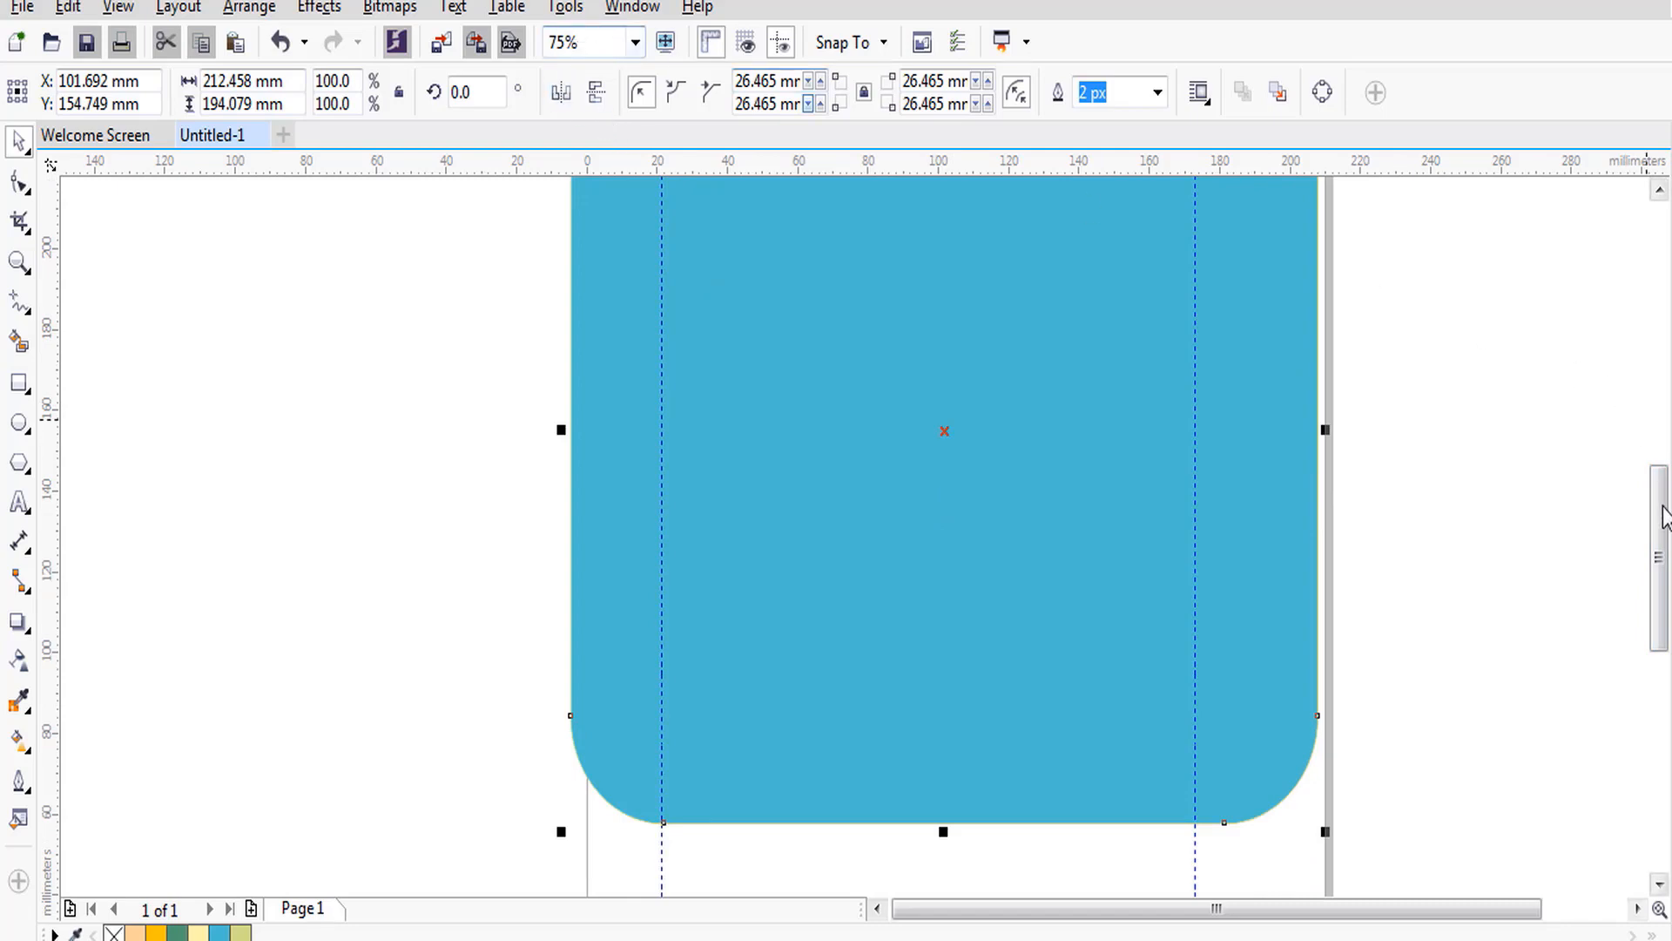
pyautogui.moveTo(1661, 542)
pyautogui.mouseDown()
pyautogui.moveTo(1661, 411)
pyautogui.moveTo(1655, 601)
pyautogui.moveTo(1654, 560)
pyautogui.mouseUp()
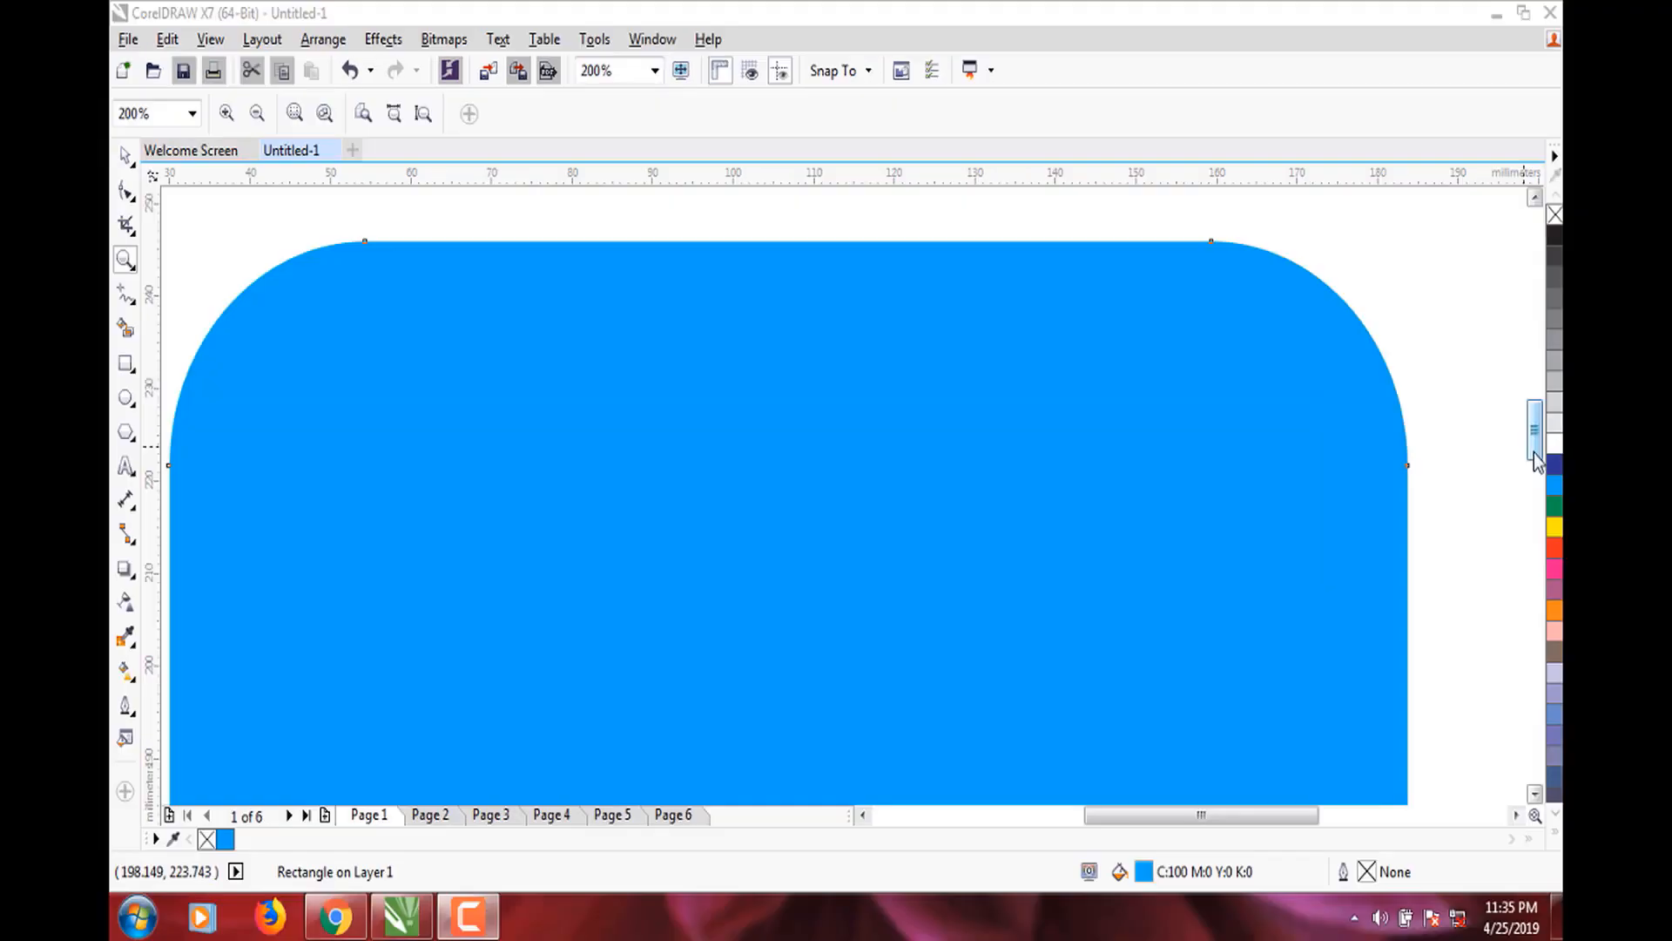
# Activate the Zoom tool and scroll vertically along the blue rounded rectangle on Page 1.
pyautogui.moveTo(1535, 460)
pyautogui.mouseDown()
pyautogui.moveTo(1535, 427)
pyautogui.moveTo(1537, 473)
pyautogui.mouseUp()
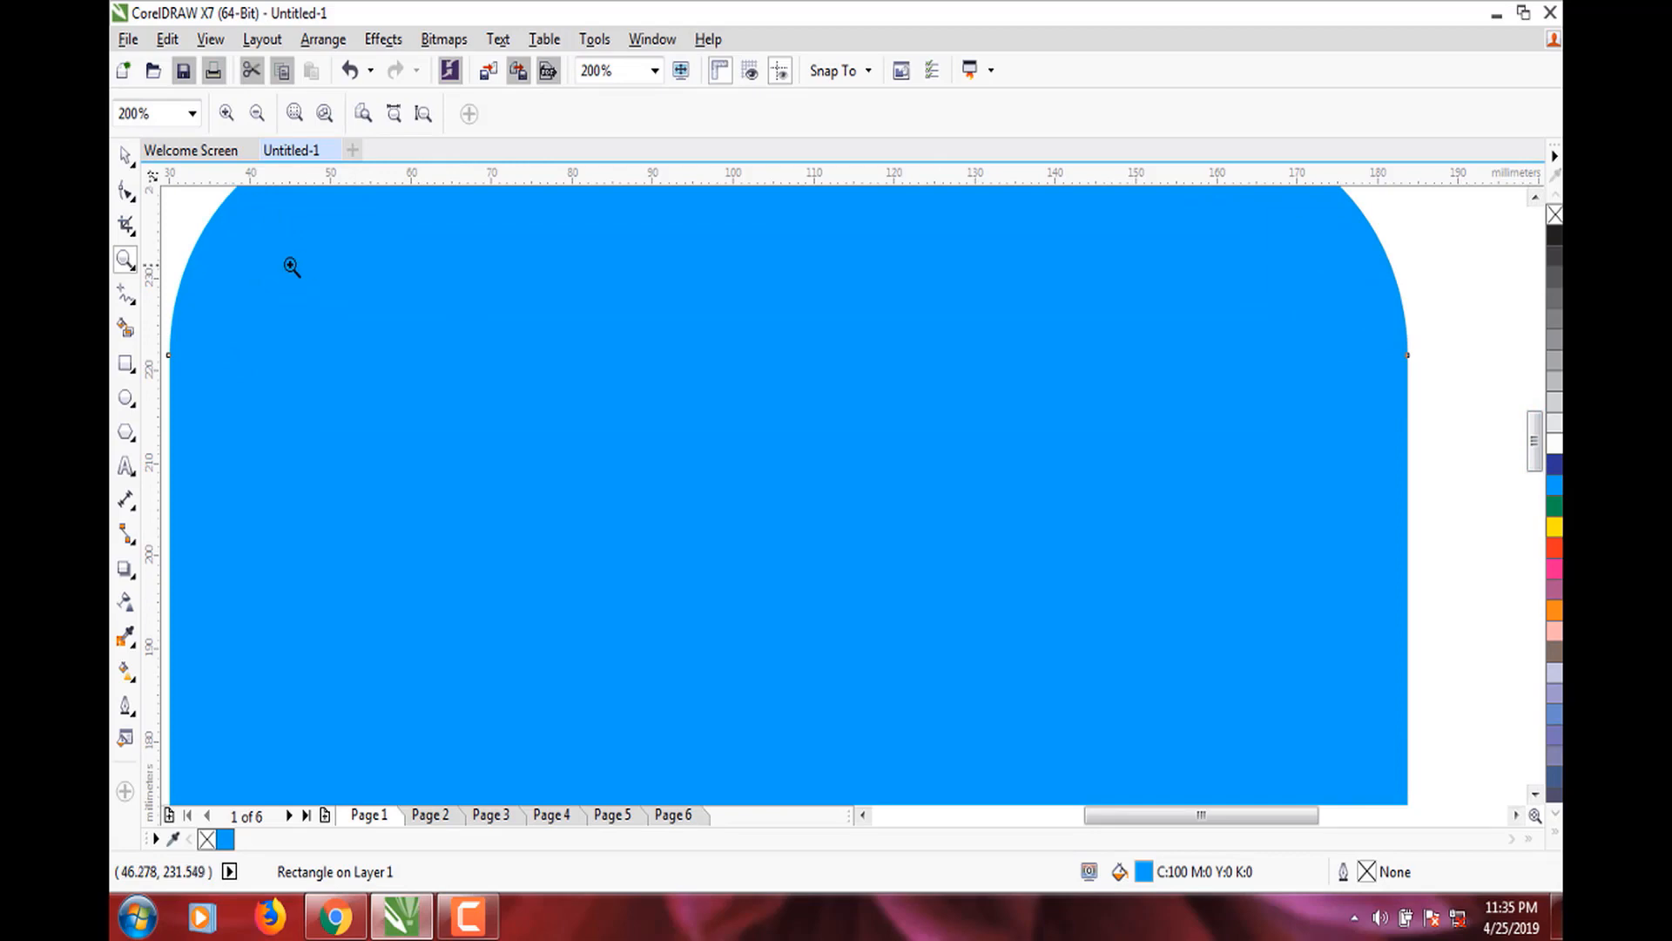
pyautogui.click(126, 263)
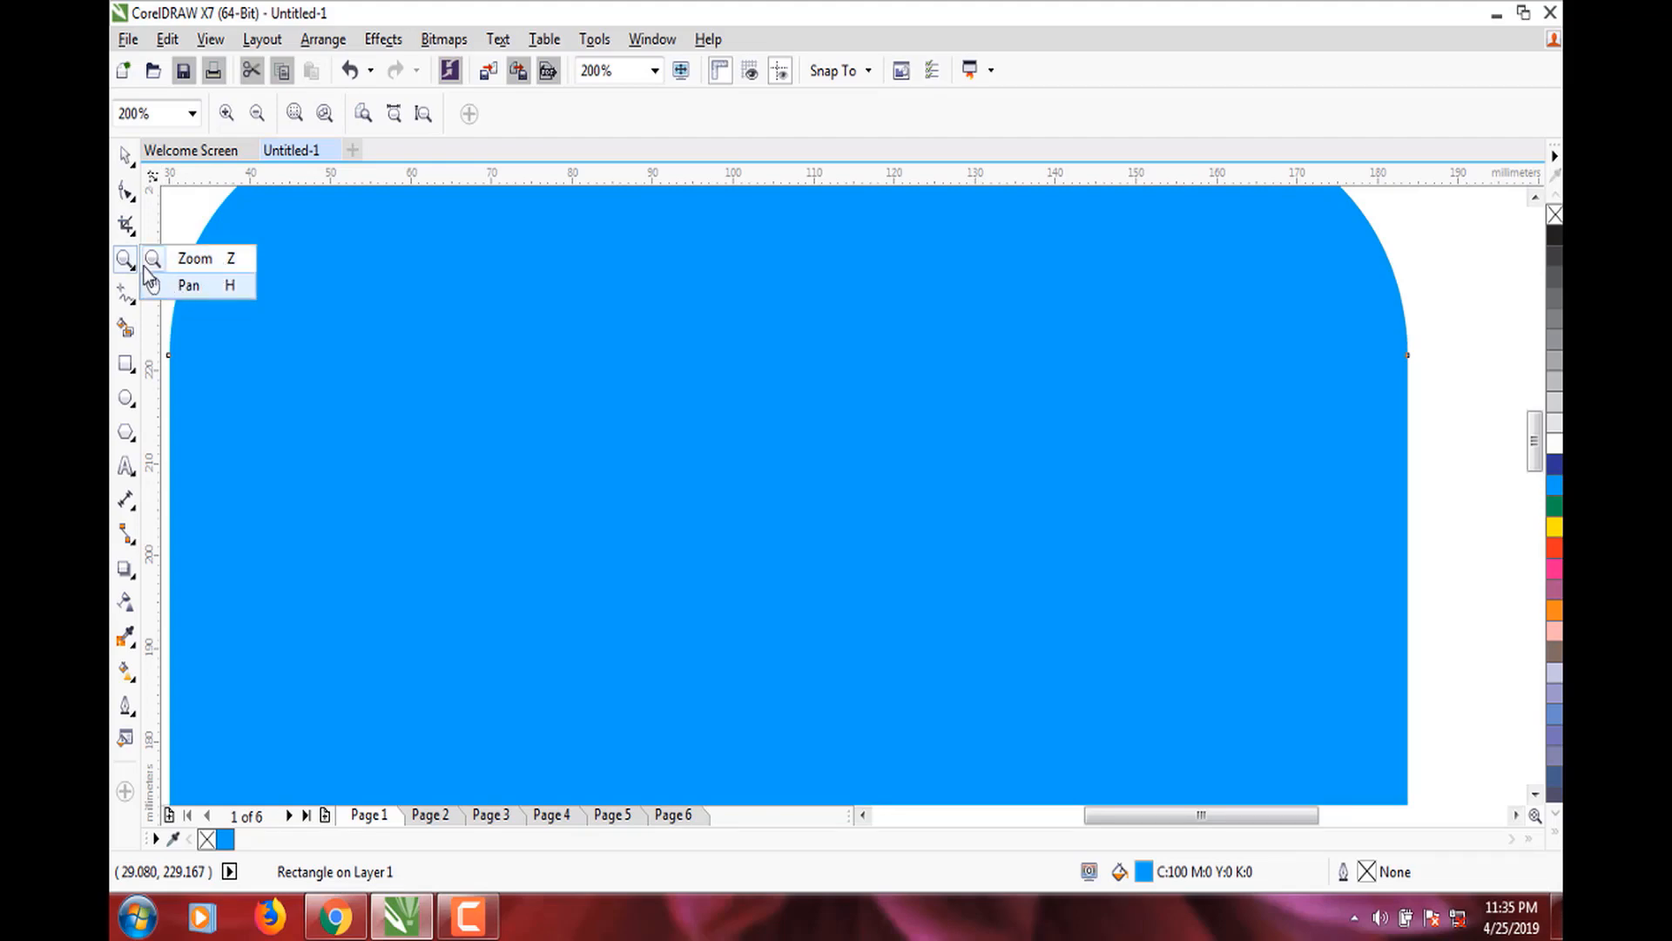
pyautogui.click(196, 259)
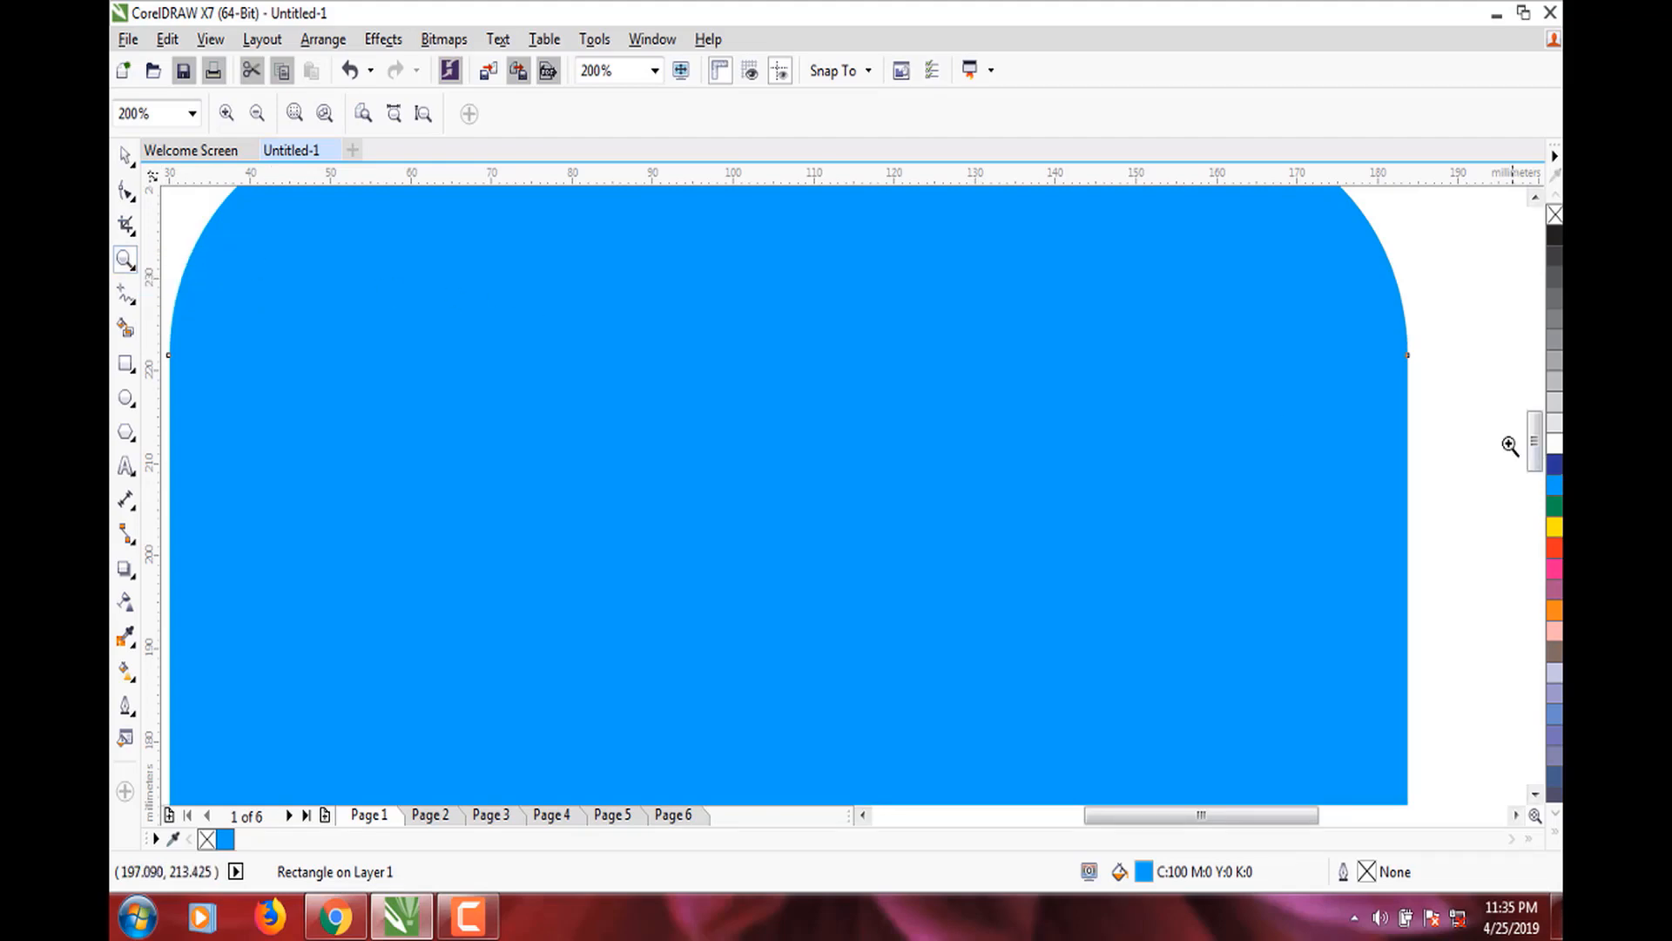
pyautogui.scroll(2, 1535, 440)
pyautogui.scroll(-3, 1535, 440)
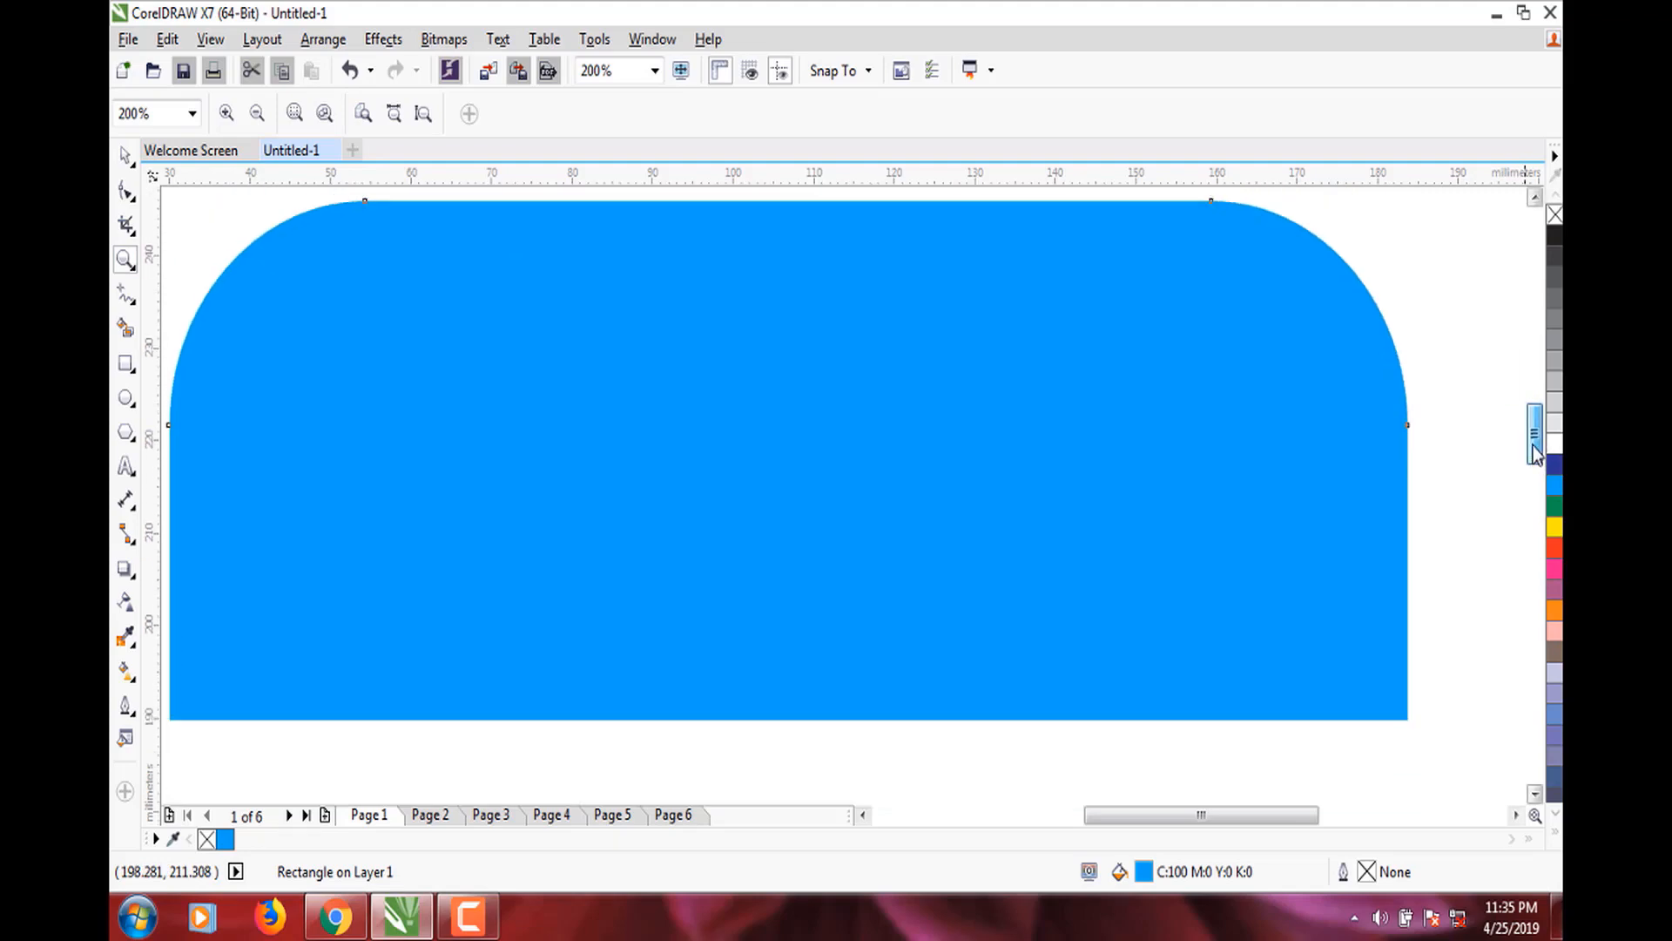
# Pan around the blue rounded rectangle with the Pan tool to view its corners, middle and side edges.
pyautogui.click(129, 263)
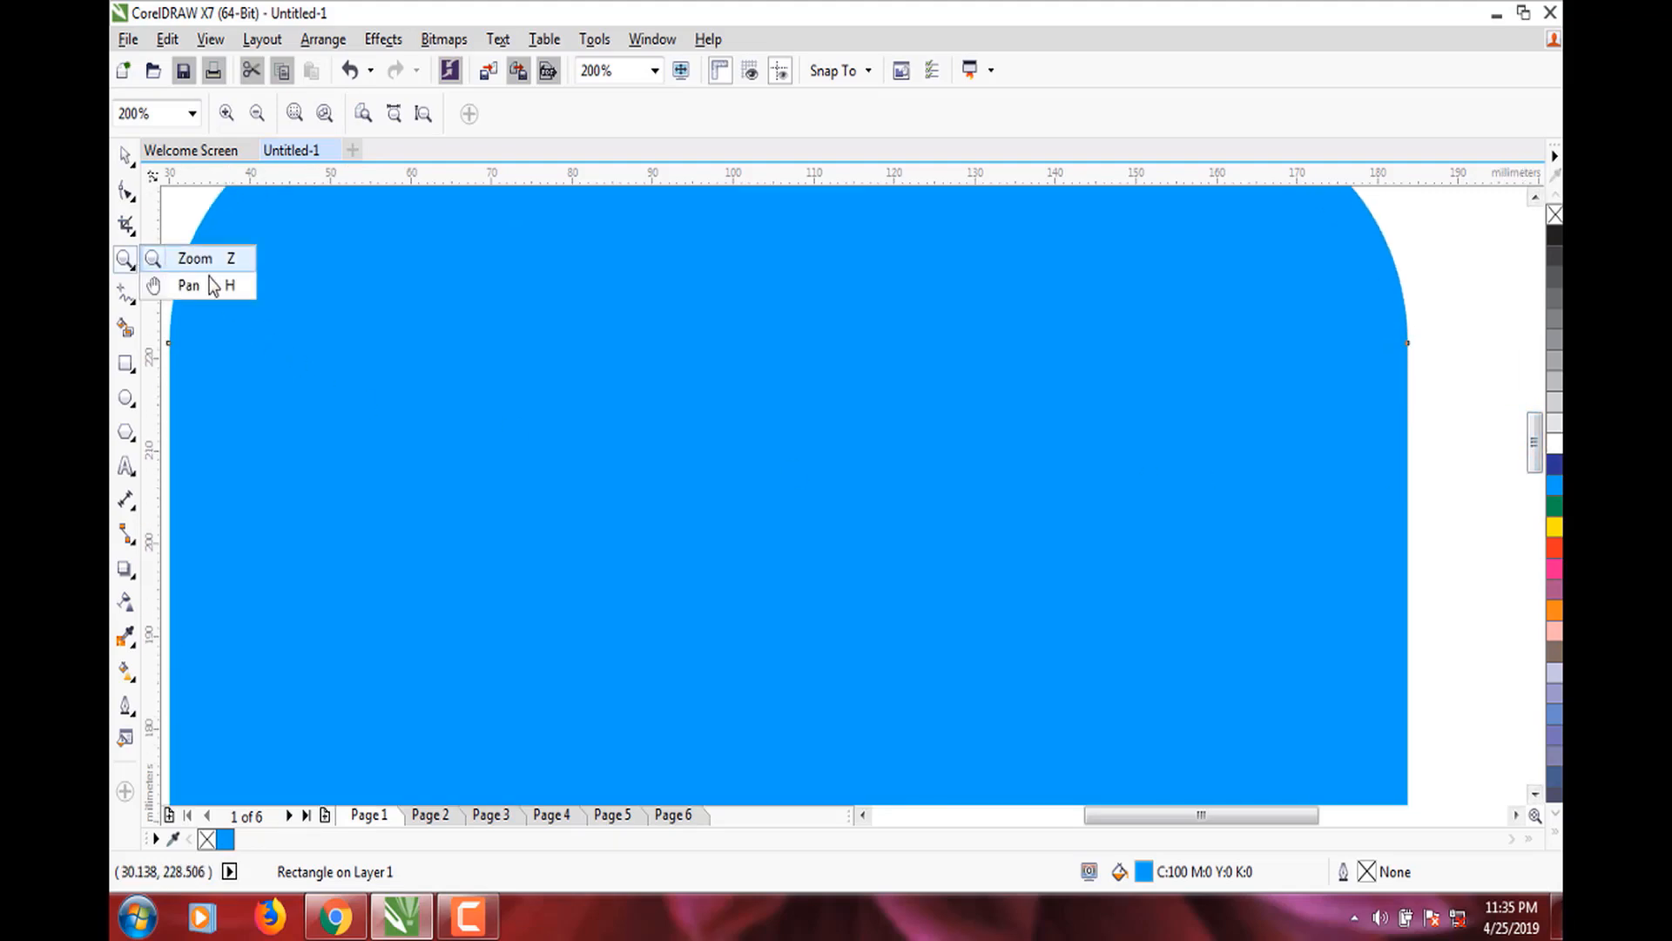
pyautogui.click(202, 287)
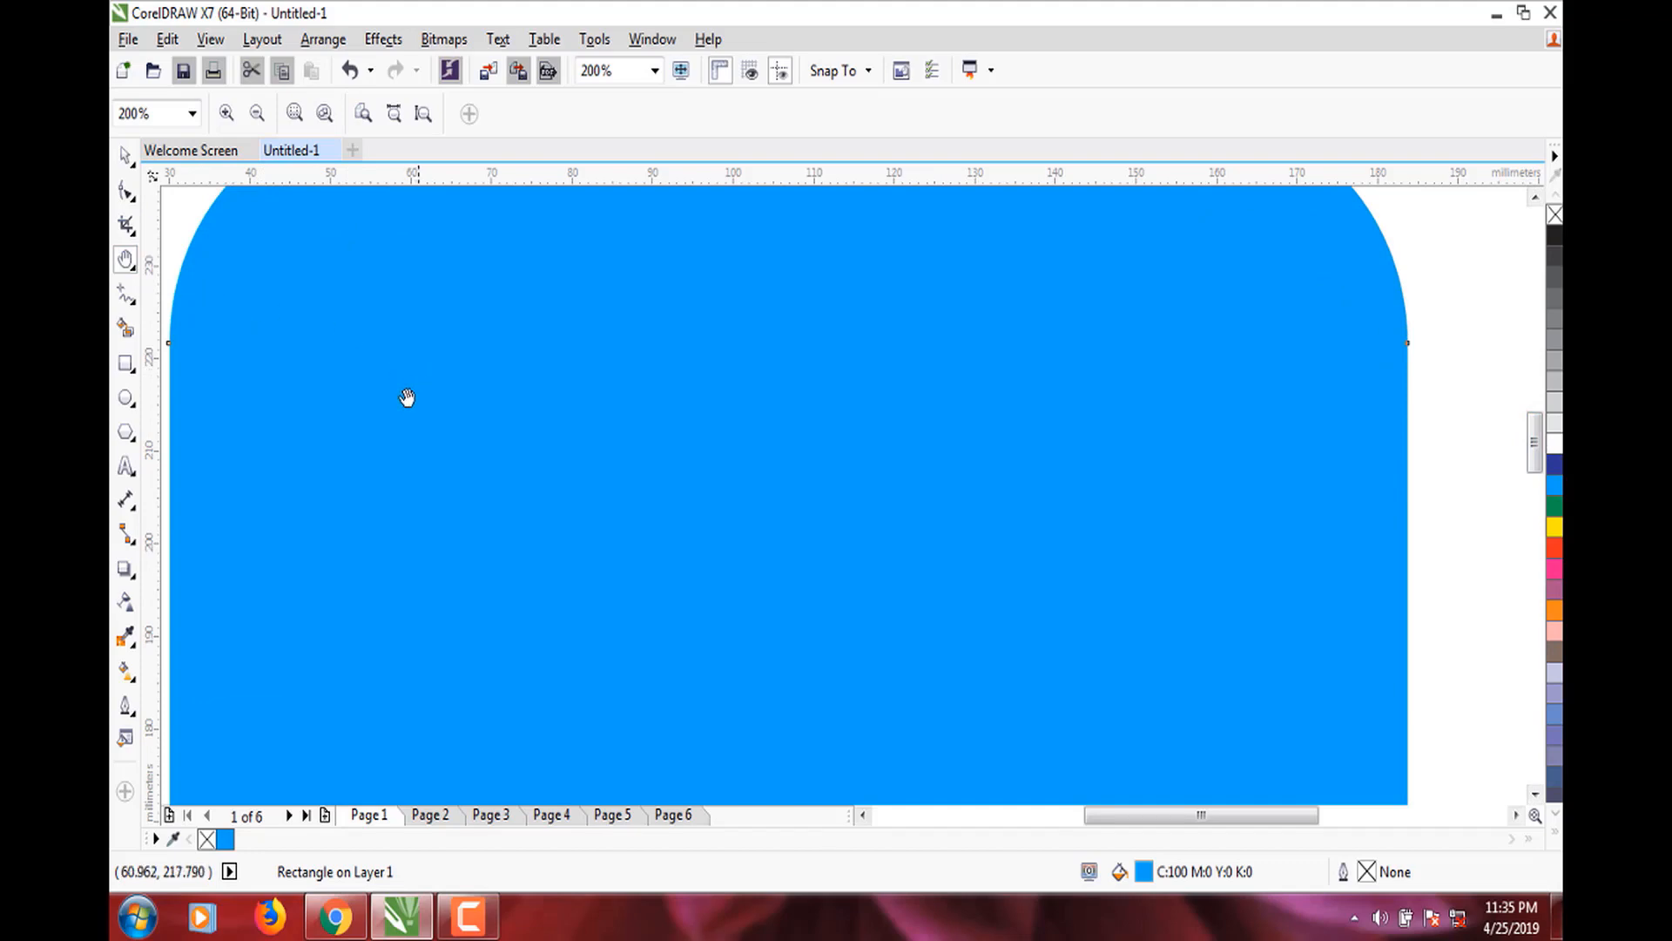
pyautogui.moveTo(403, 395); pyautogui.dragTo(601, 504)
pyautogui.moveTo(1089, 547); pyautogui.dragTo(941, 595)
pyautogui.moveTo(1062, 656); pyautogui.dragTo(715, 492)
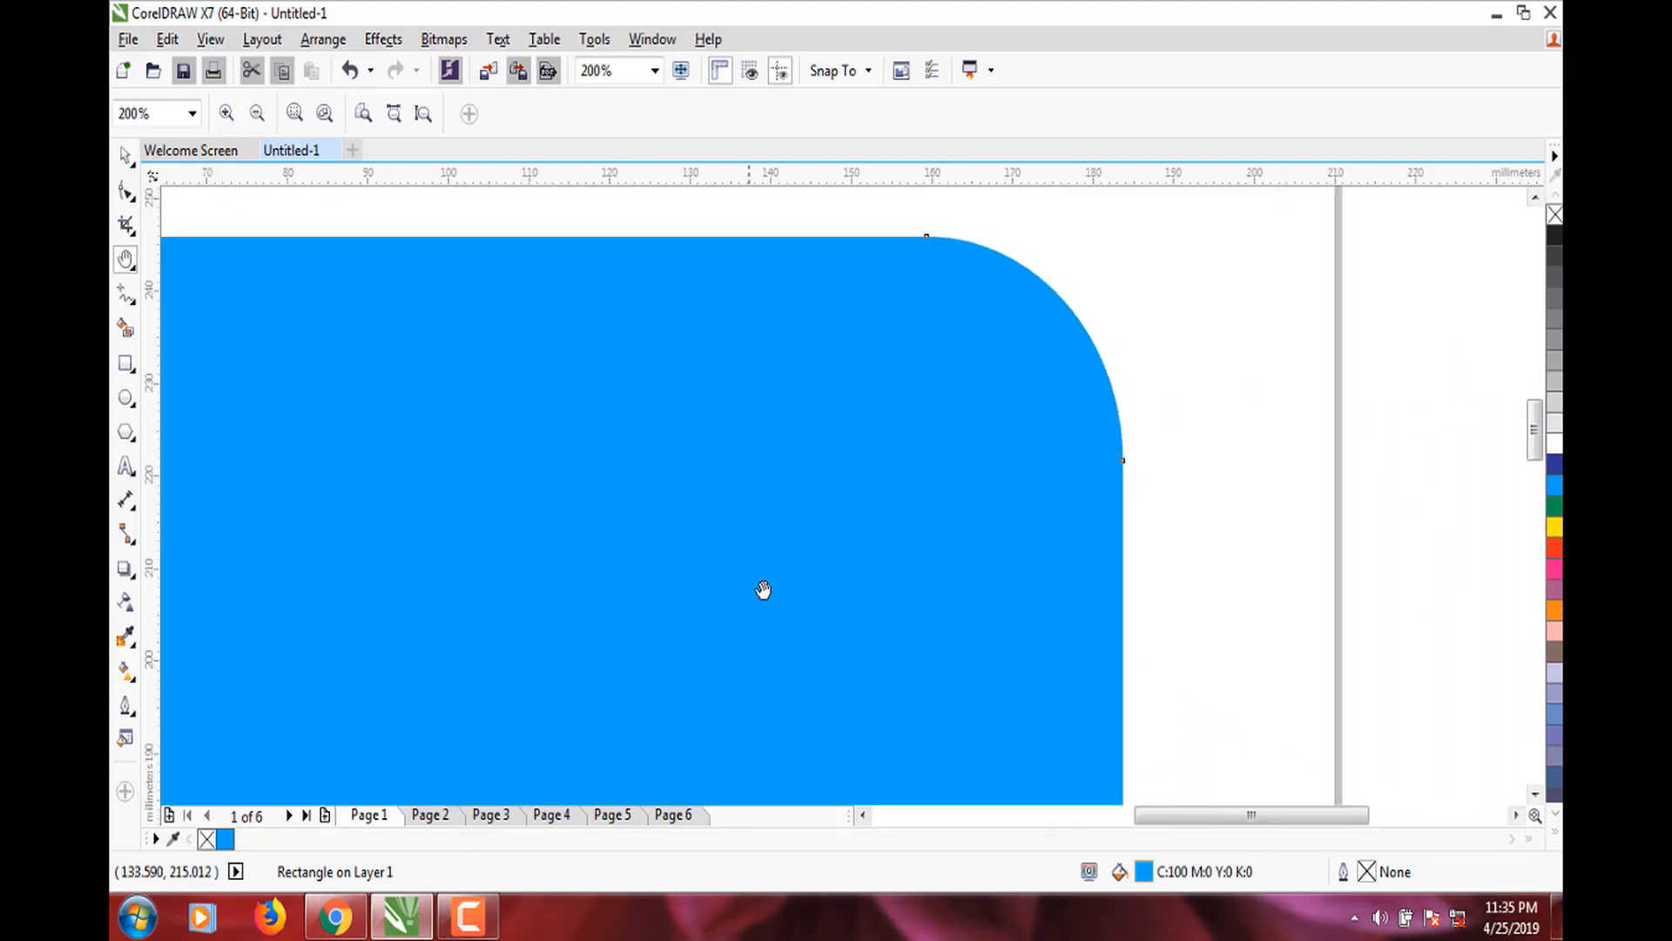
pyautogui.moveTo(762, 585); pyautogui.dragTo(750, 399)
pyautogui.moveTo(753, 649); pyautogui.dragTo(778, 359)
pyautogui.moveTo(767, 573); pyautogui.dragTo(789, 382)
pyautogui.moveTo(808, 453); pyautogui.dragTo(999, 463)
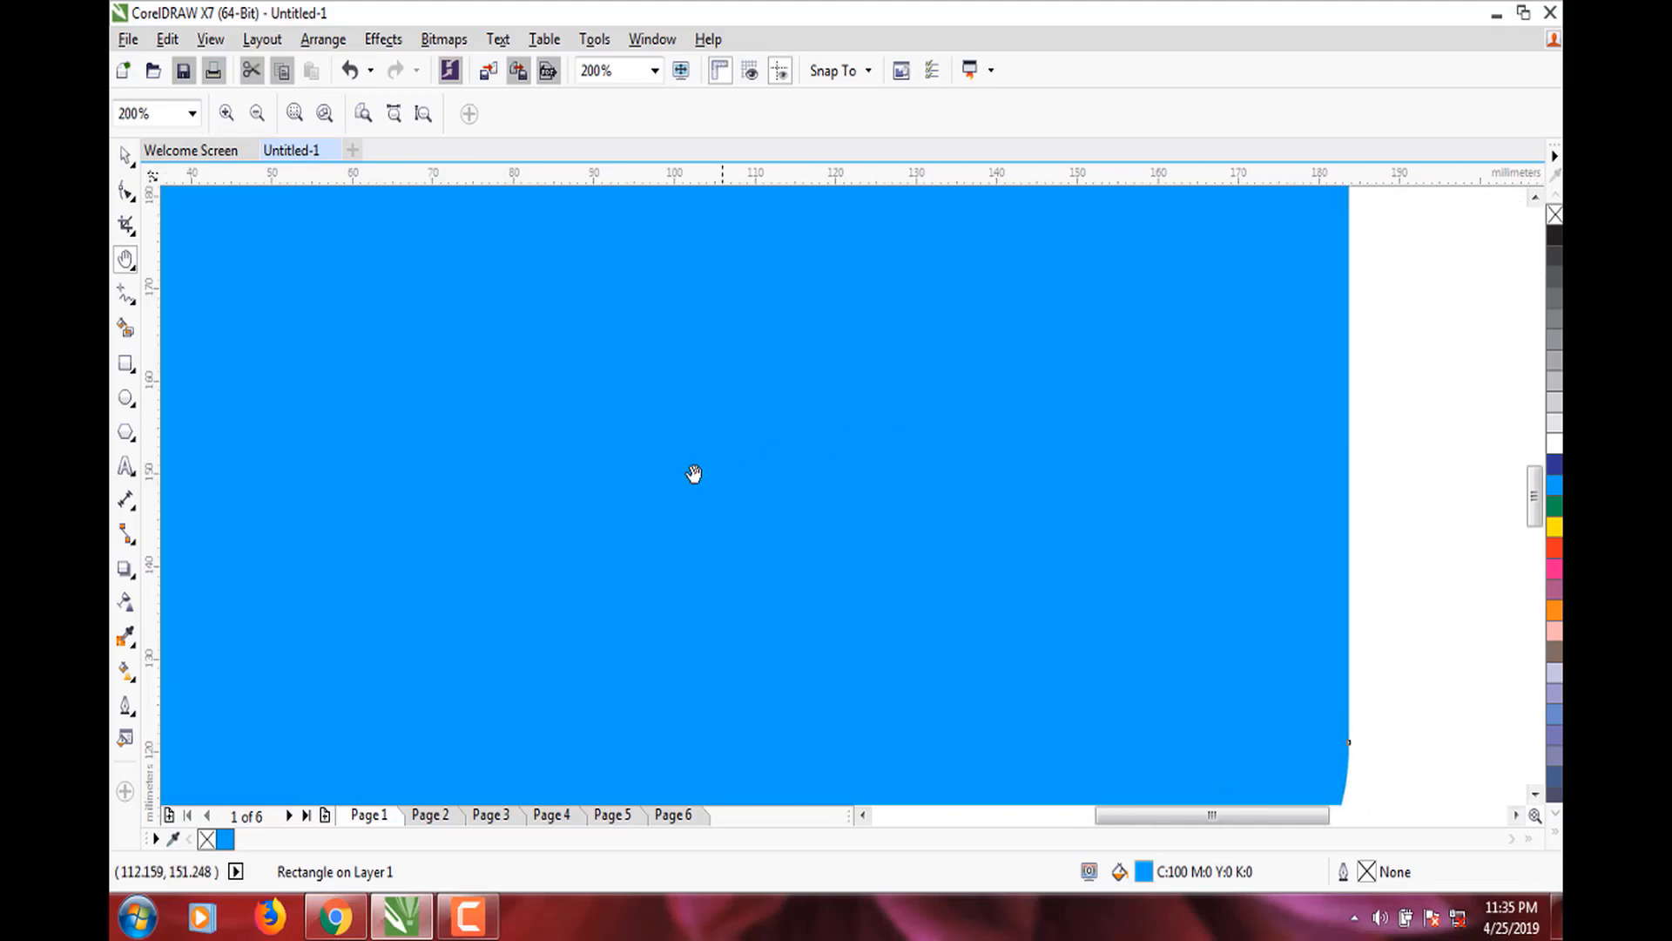
pyautogui.moveTo(695, 475); pyautogui.dragTo(916, 501)
pyautogui.moveTo(763, 477); pyautogui.dragTo(817, 532)
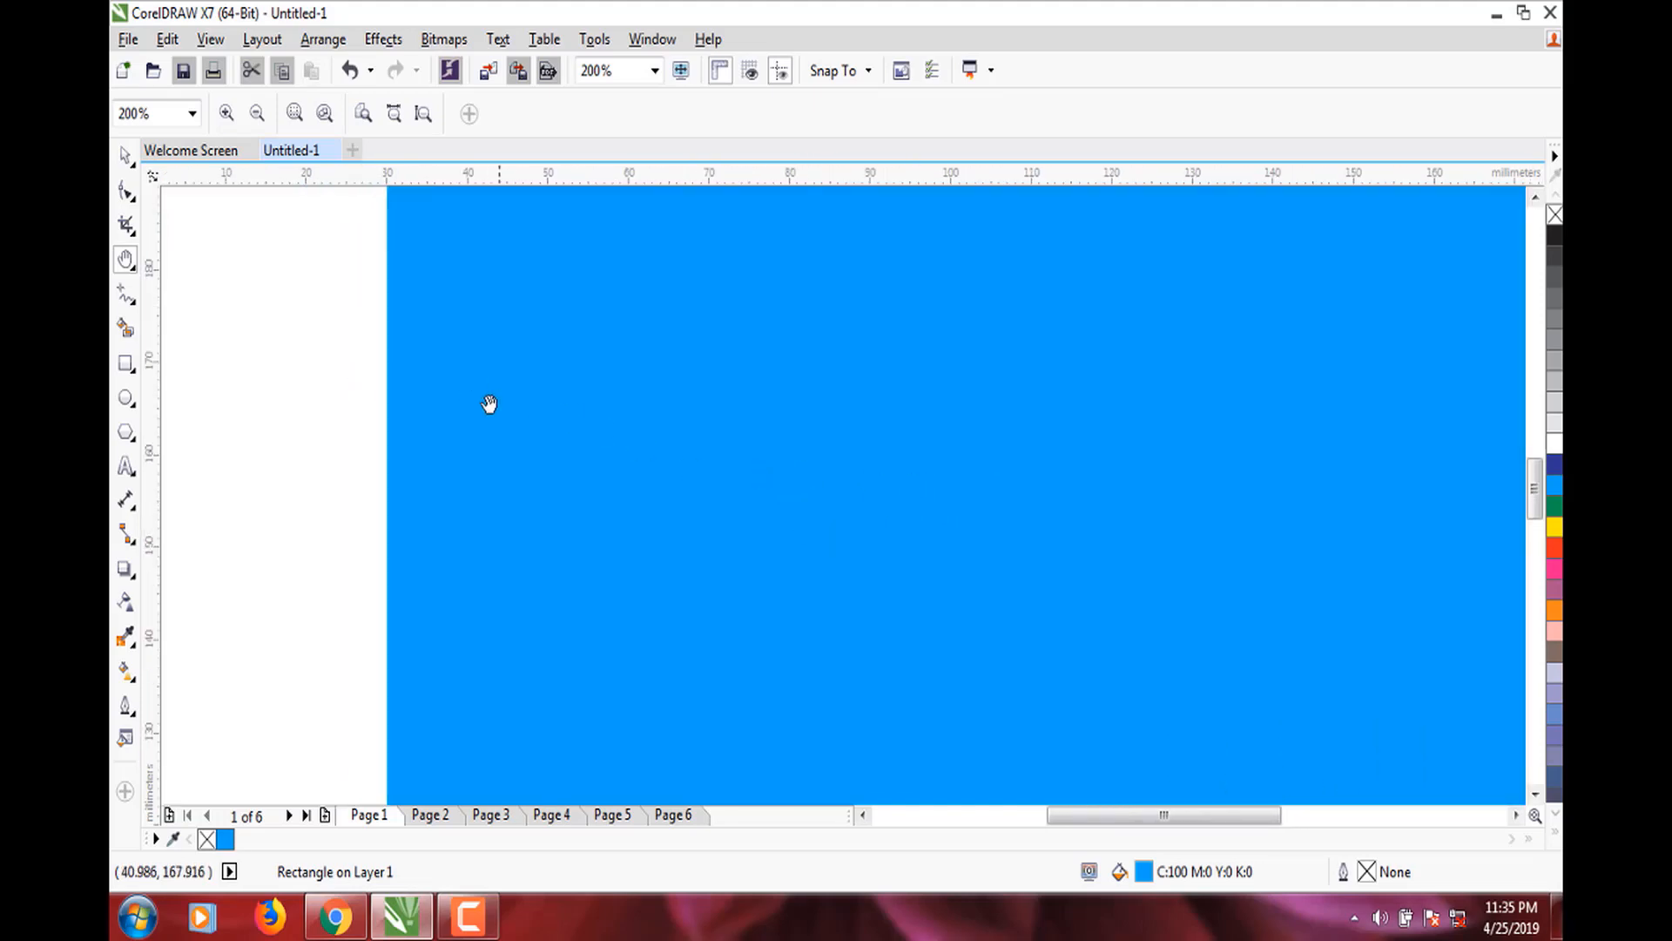
# Magnify the blue rectangle repeatedly with the Zoom tool, up to a zoom level of 264583%.
pyautogui.click(131, 263)
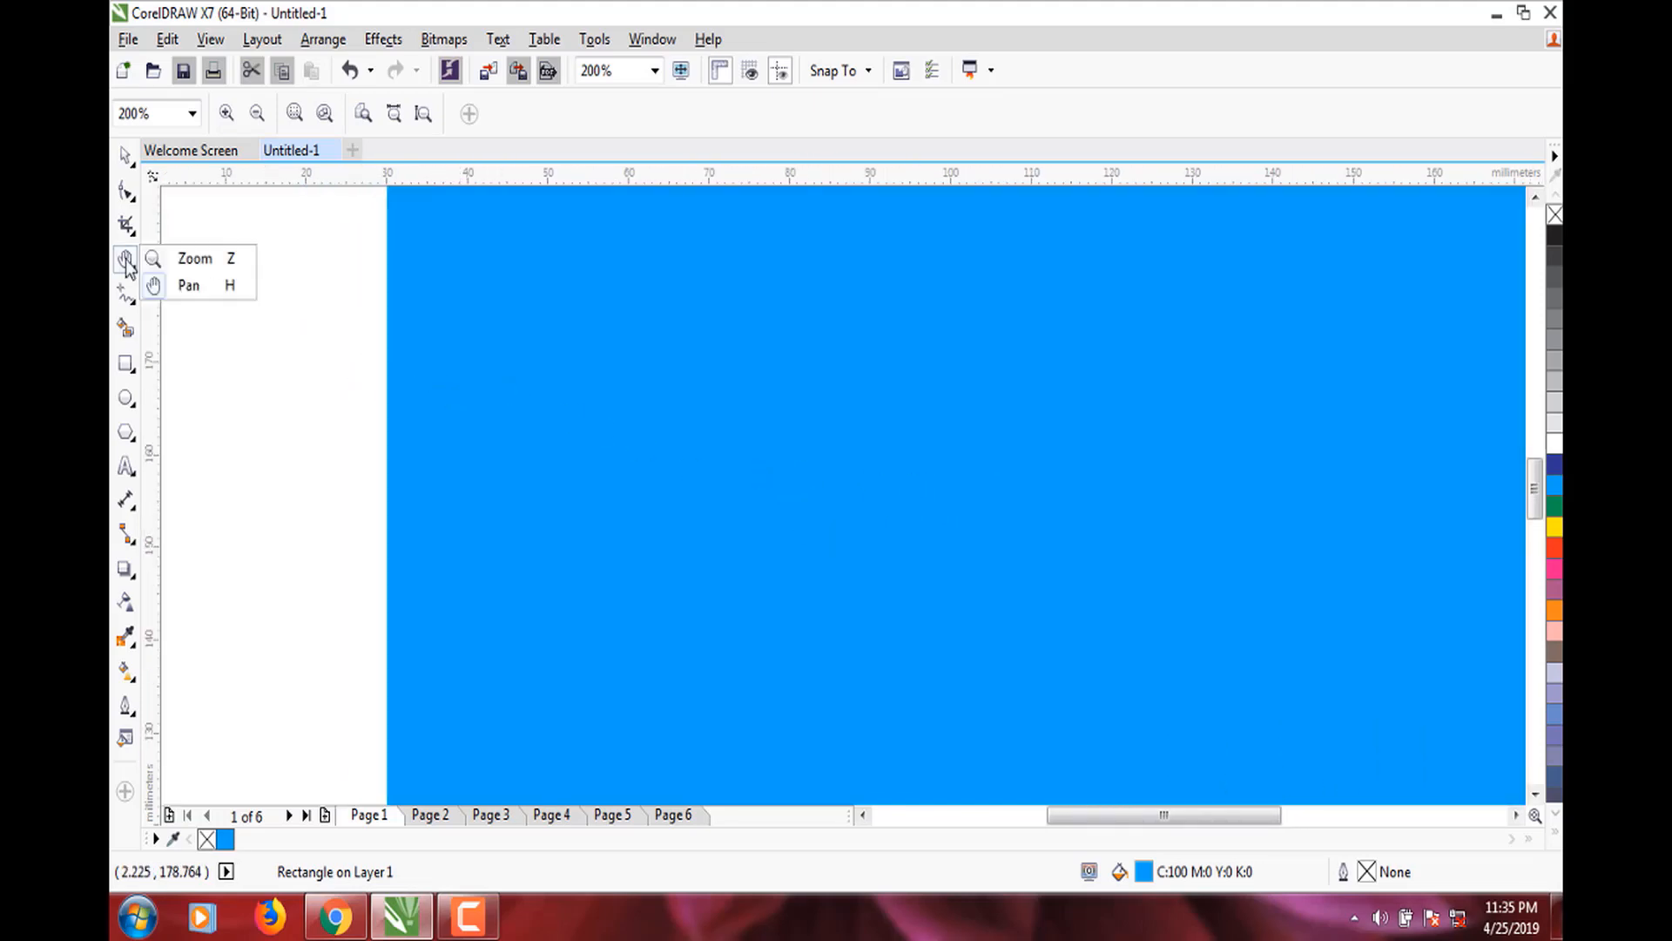
pyautogui.click(206, 266)
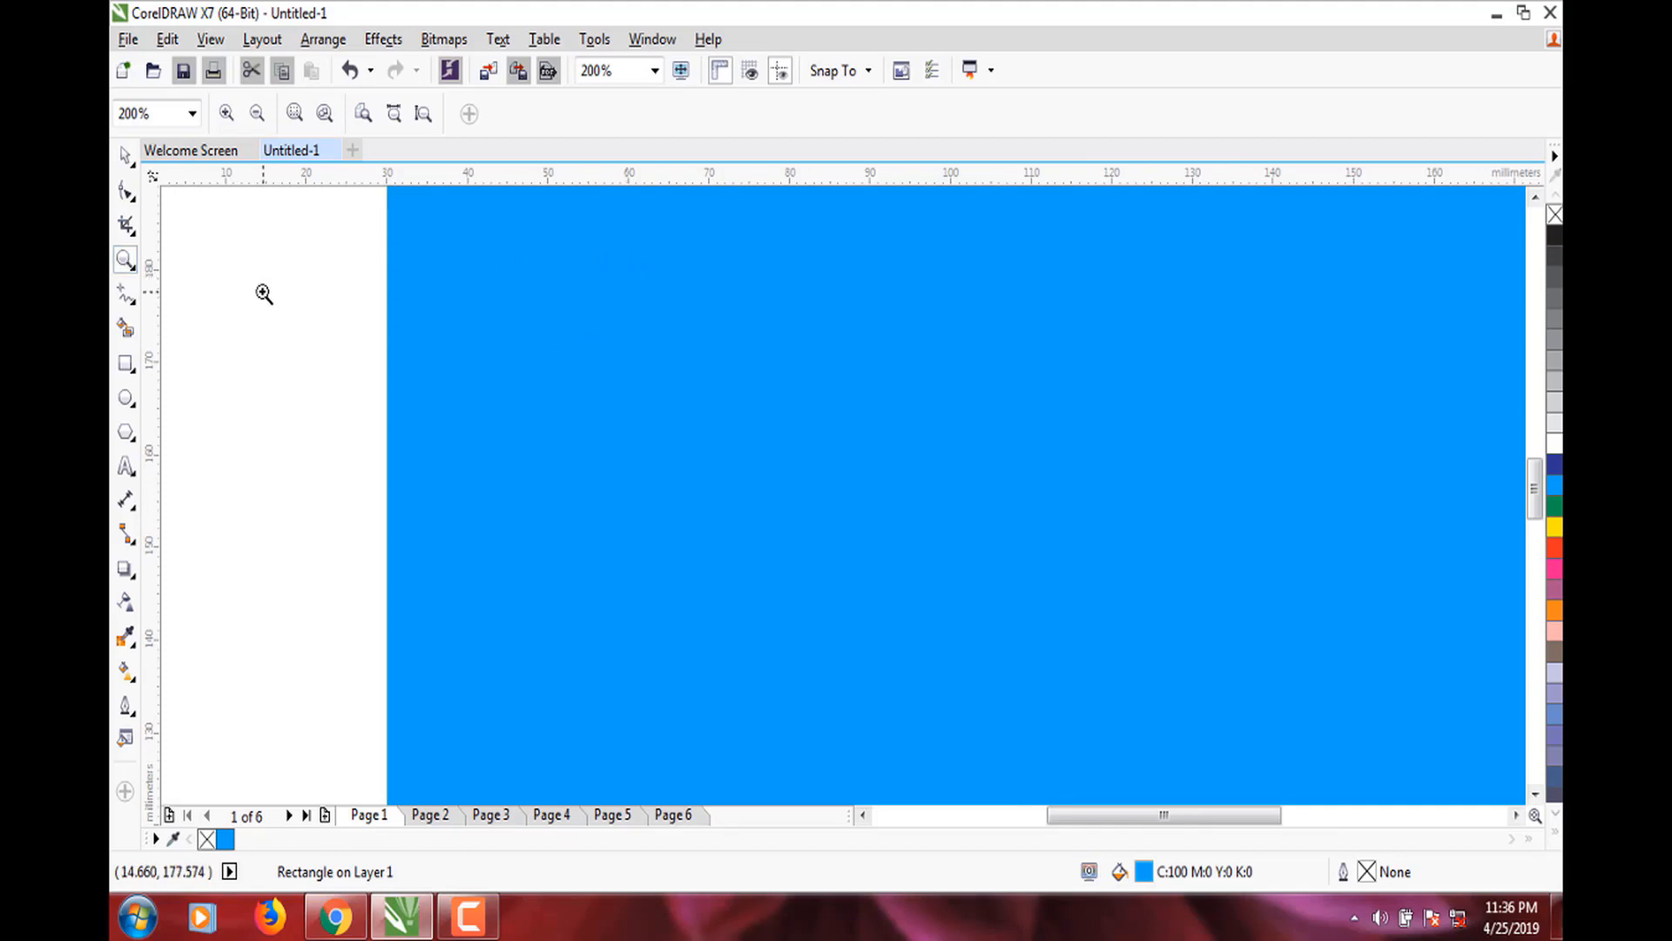
pyautogui.click(734, 414)
pyautogui.click(732, 411)
pyautogui.click(732, 410)
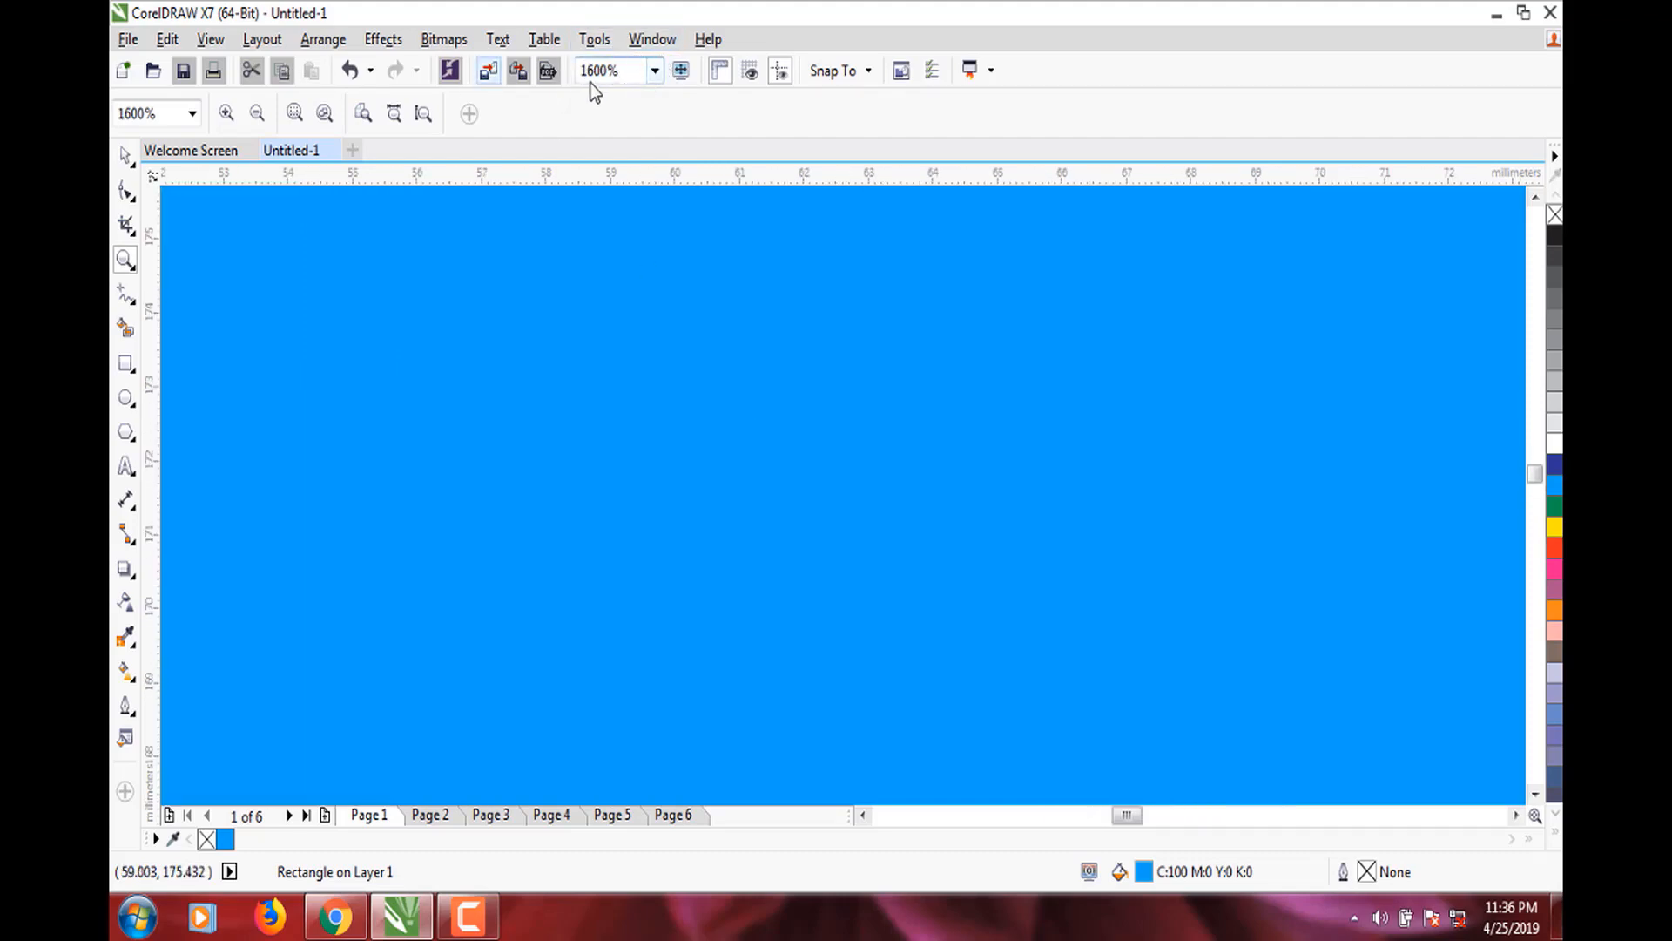
pyautogui.click(640, 367)
pyautogui.click(641, 368)
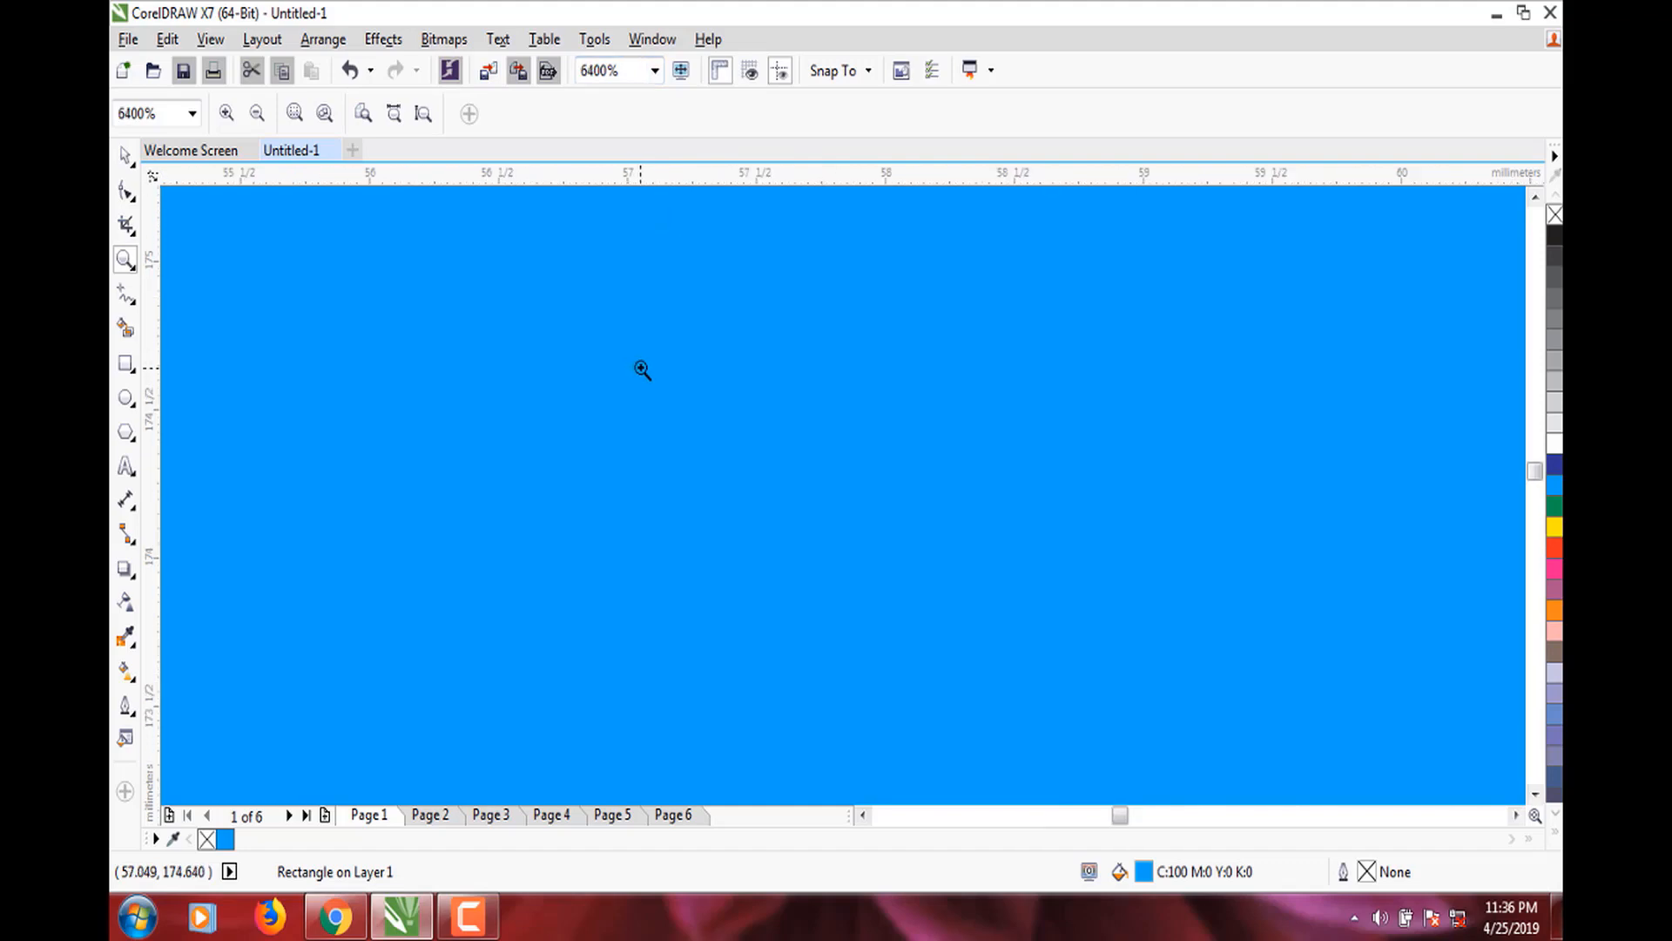
pyautogui.doubleClick(643, 371)
pyautogui.click(649, 386)
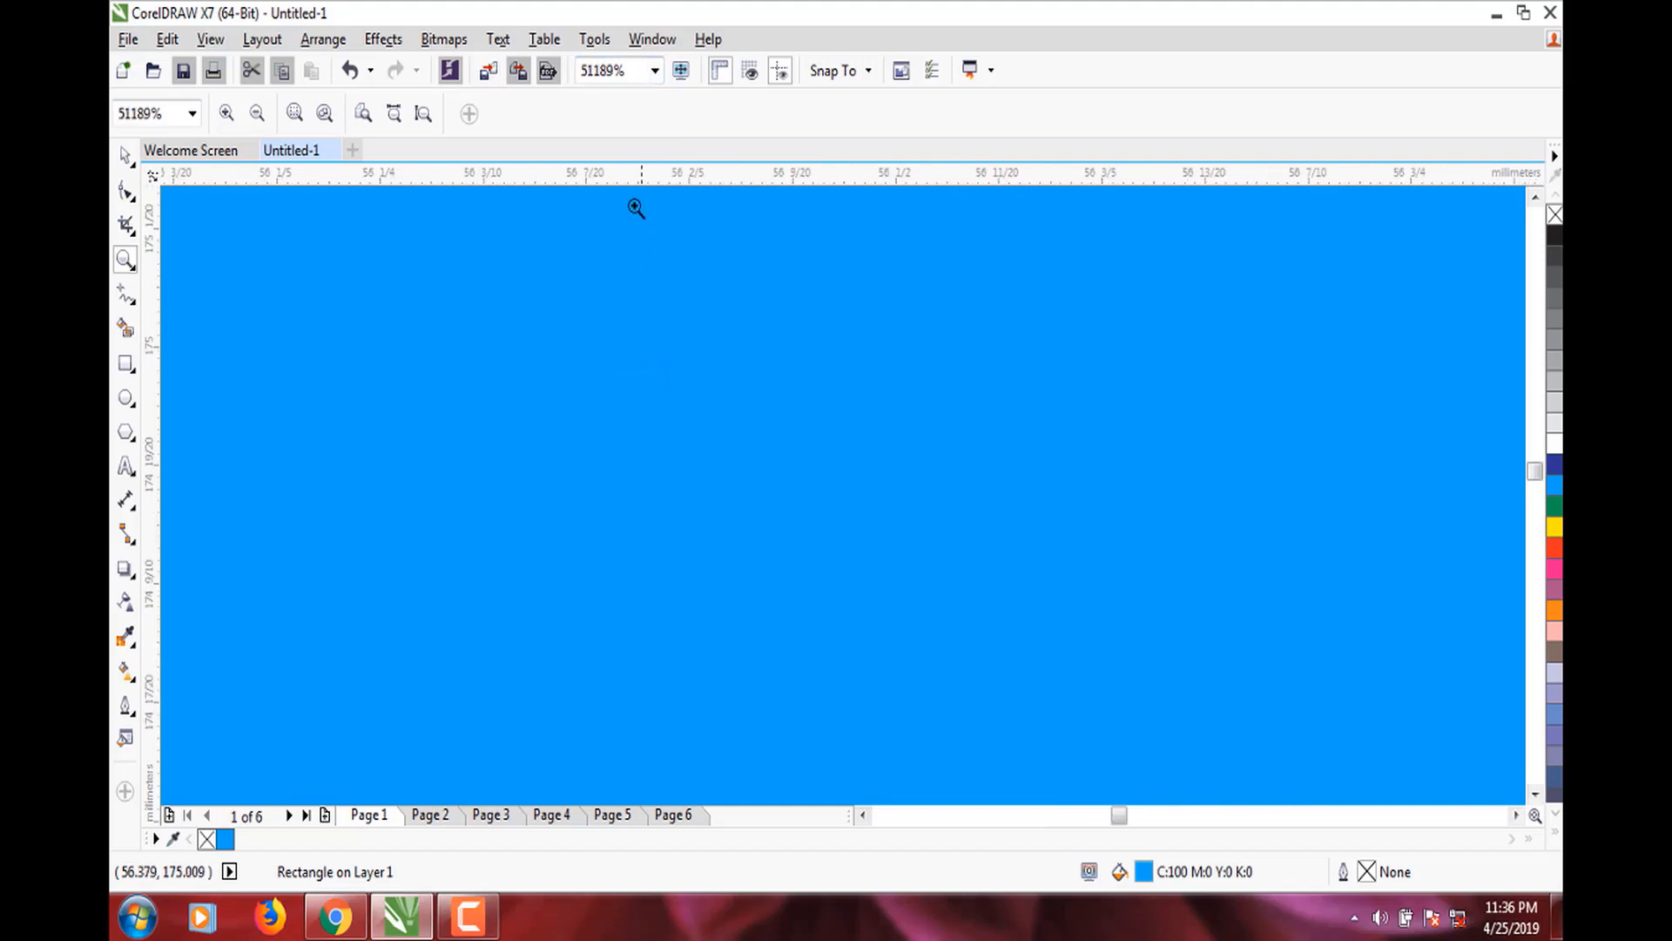
pyautogui.click(632, 397)
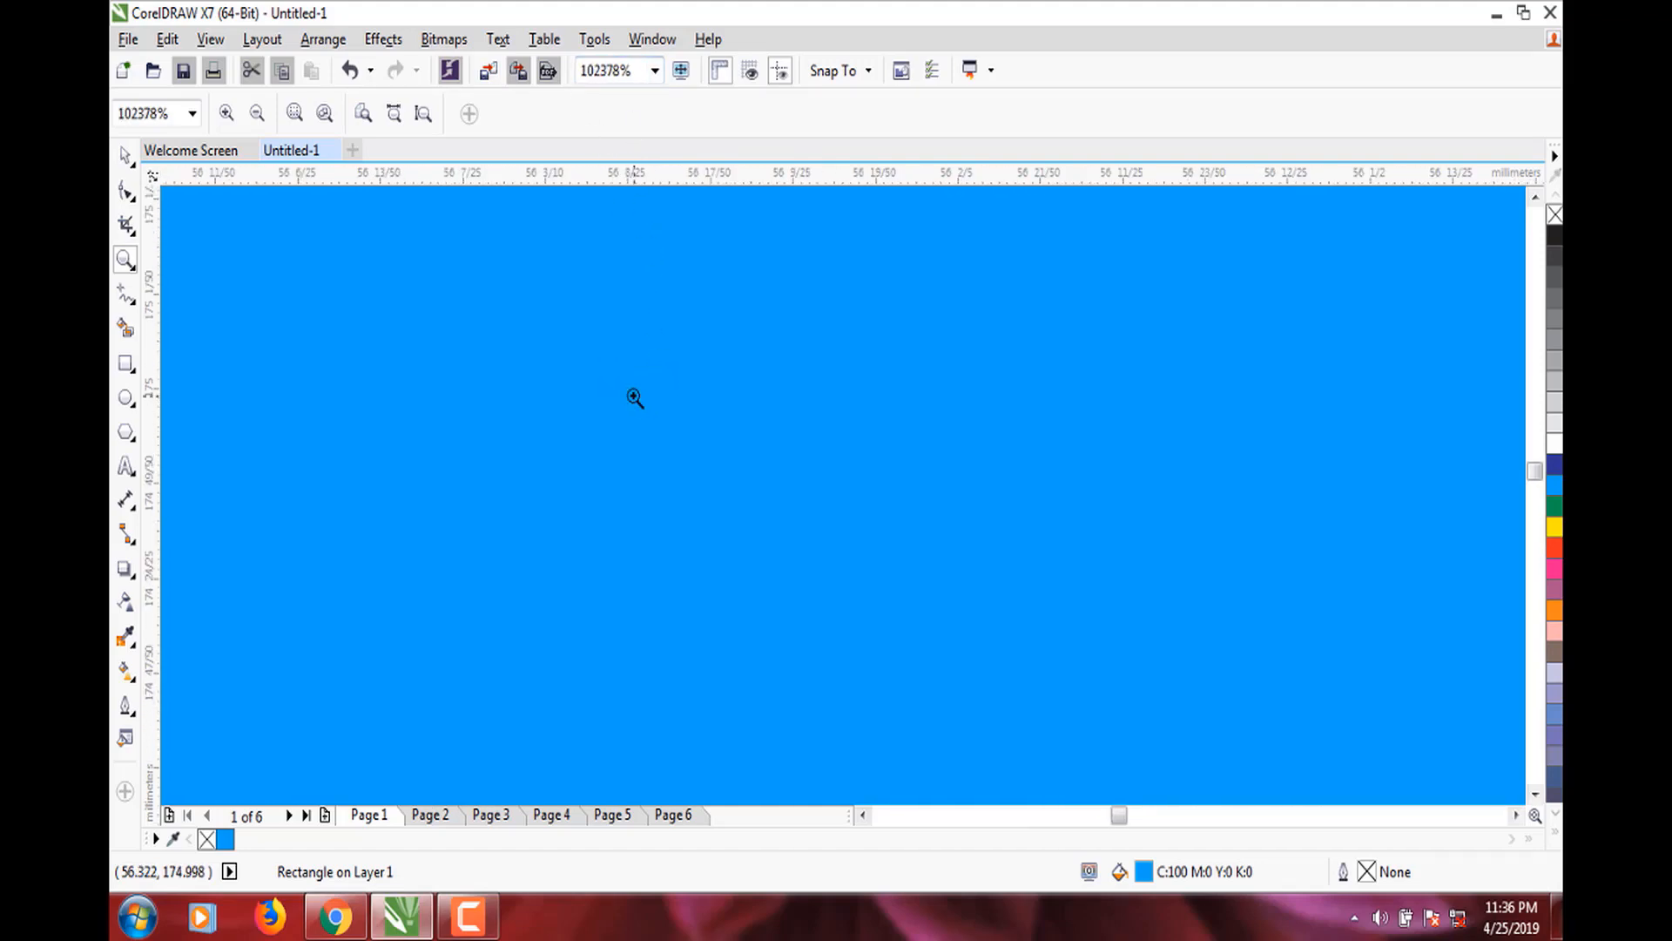
pyautogui.click(632, 398)
pyautogui.click(631, 397)
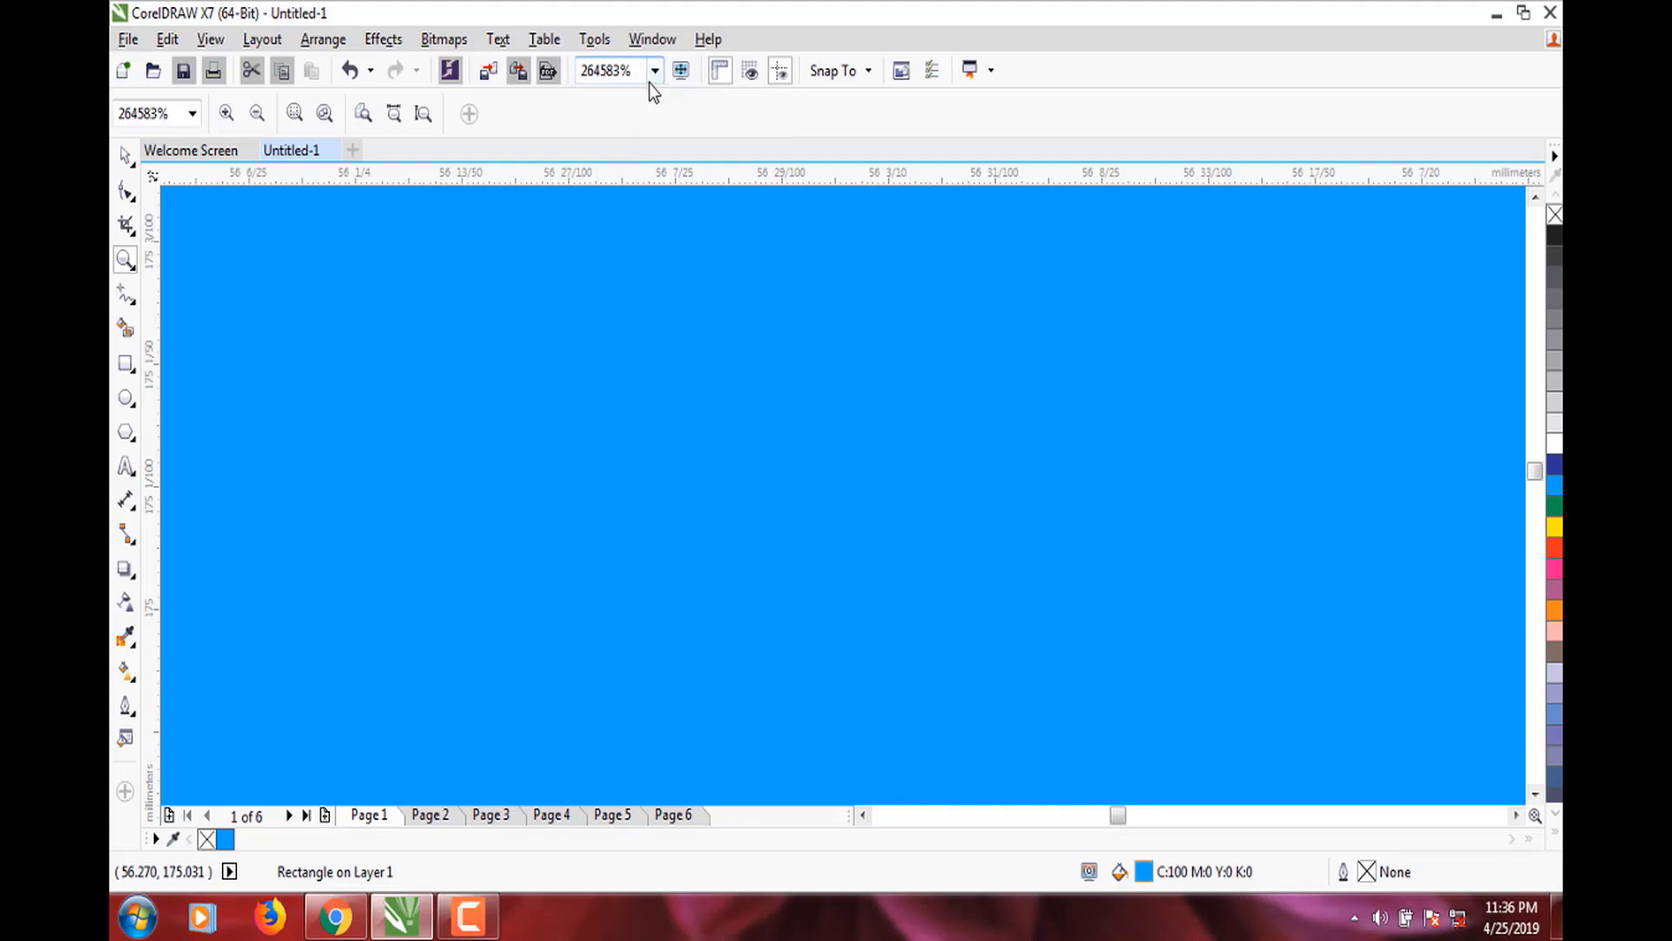
pyautogui.click(257, 117)
pyautogui.click(574, 386)
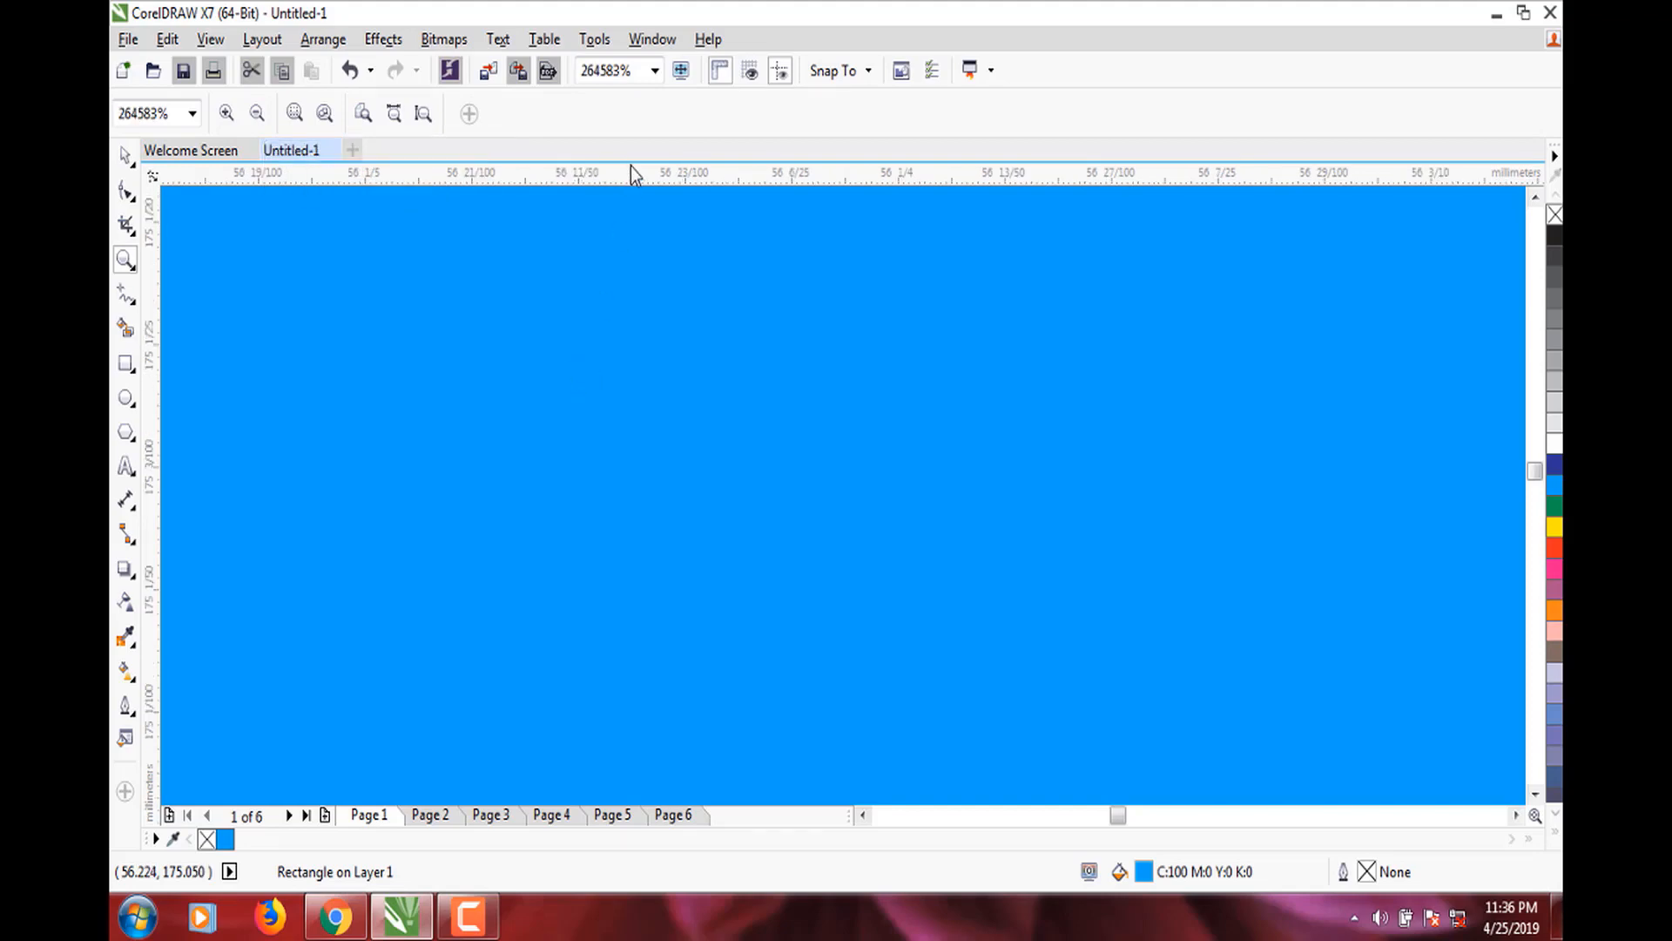
pyautogui.click(655, 75)
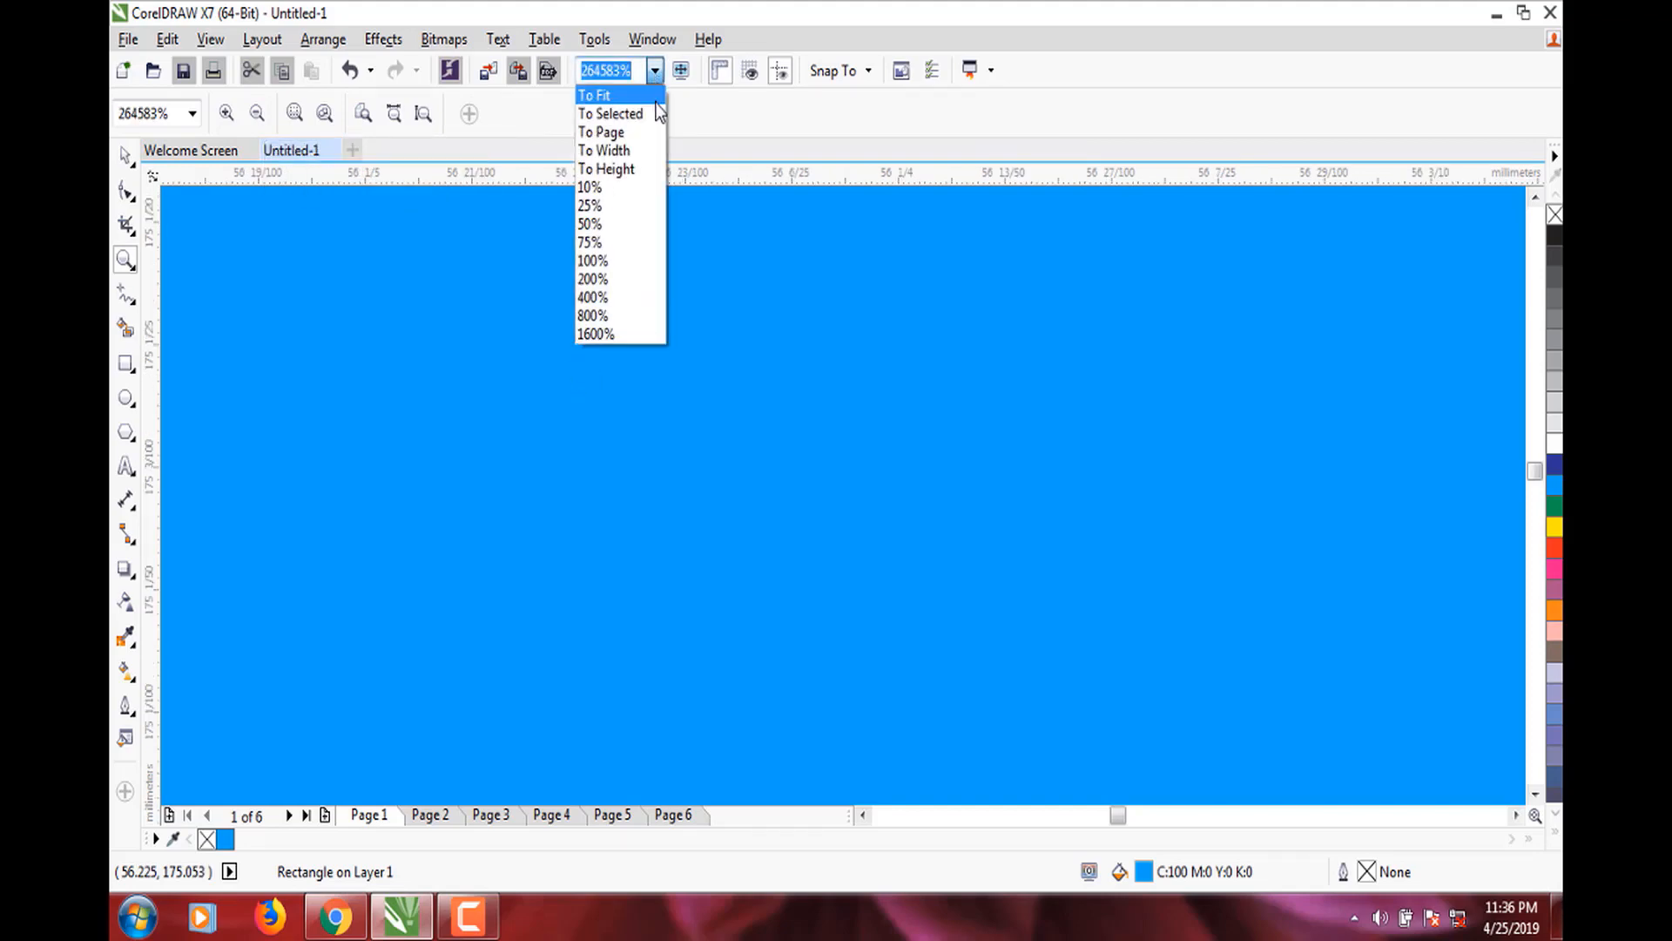
pyautogui.click(438, 261)
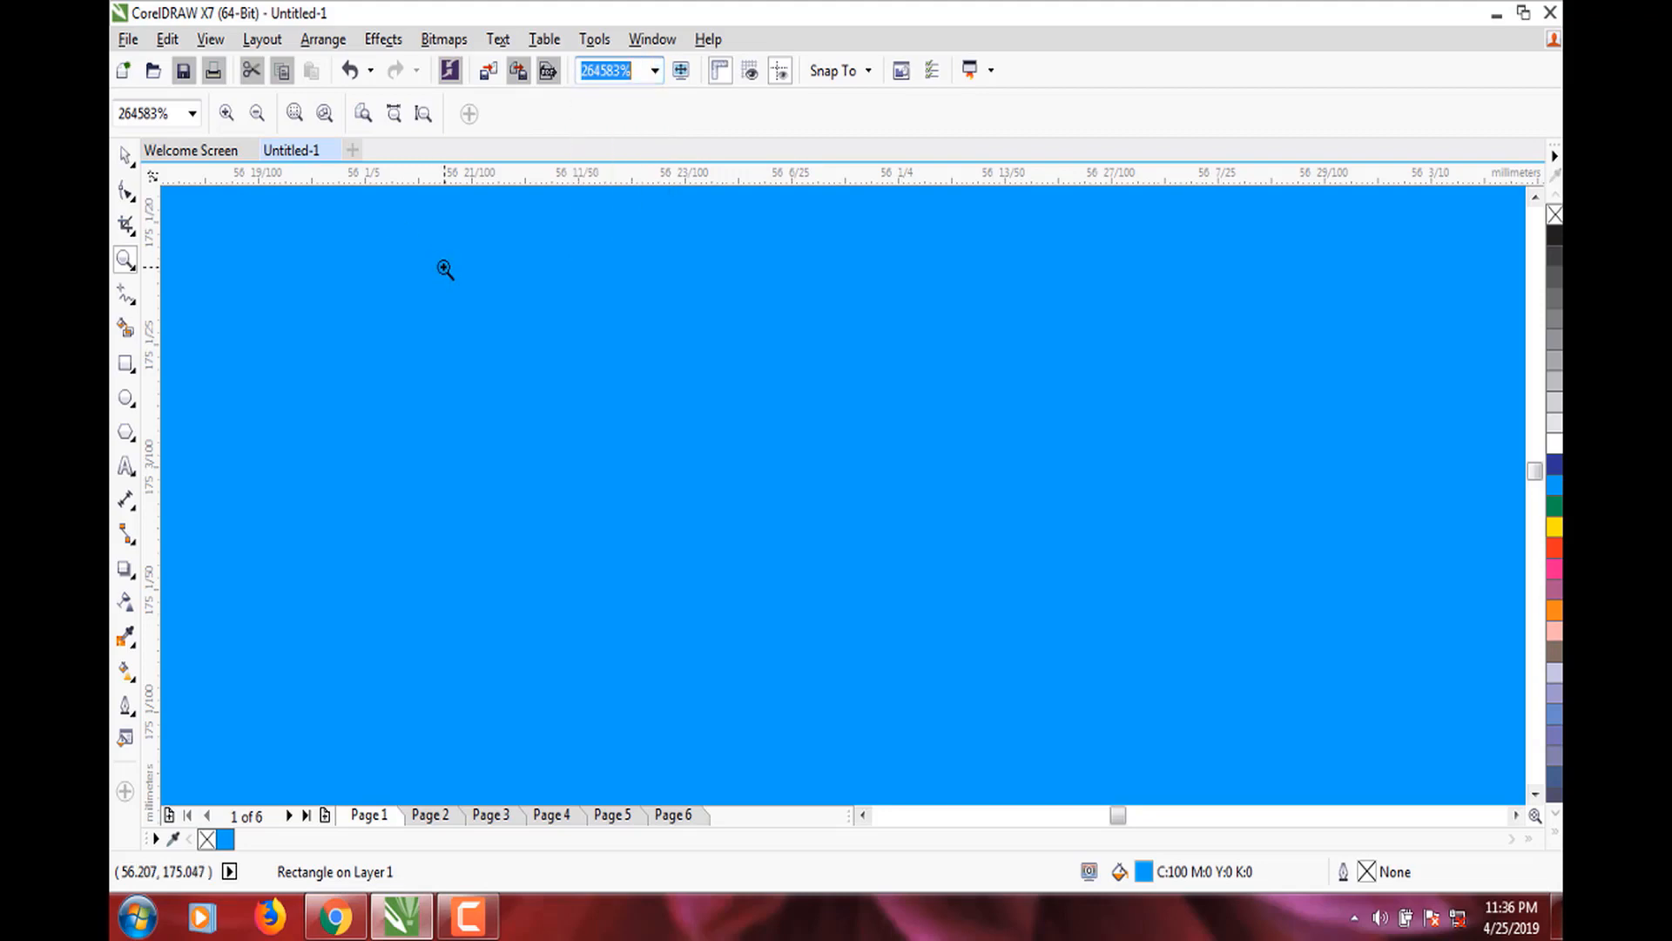
pyautogui.click(444, 268)
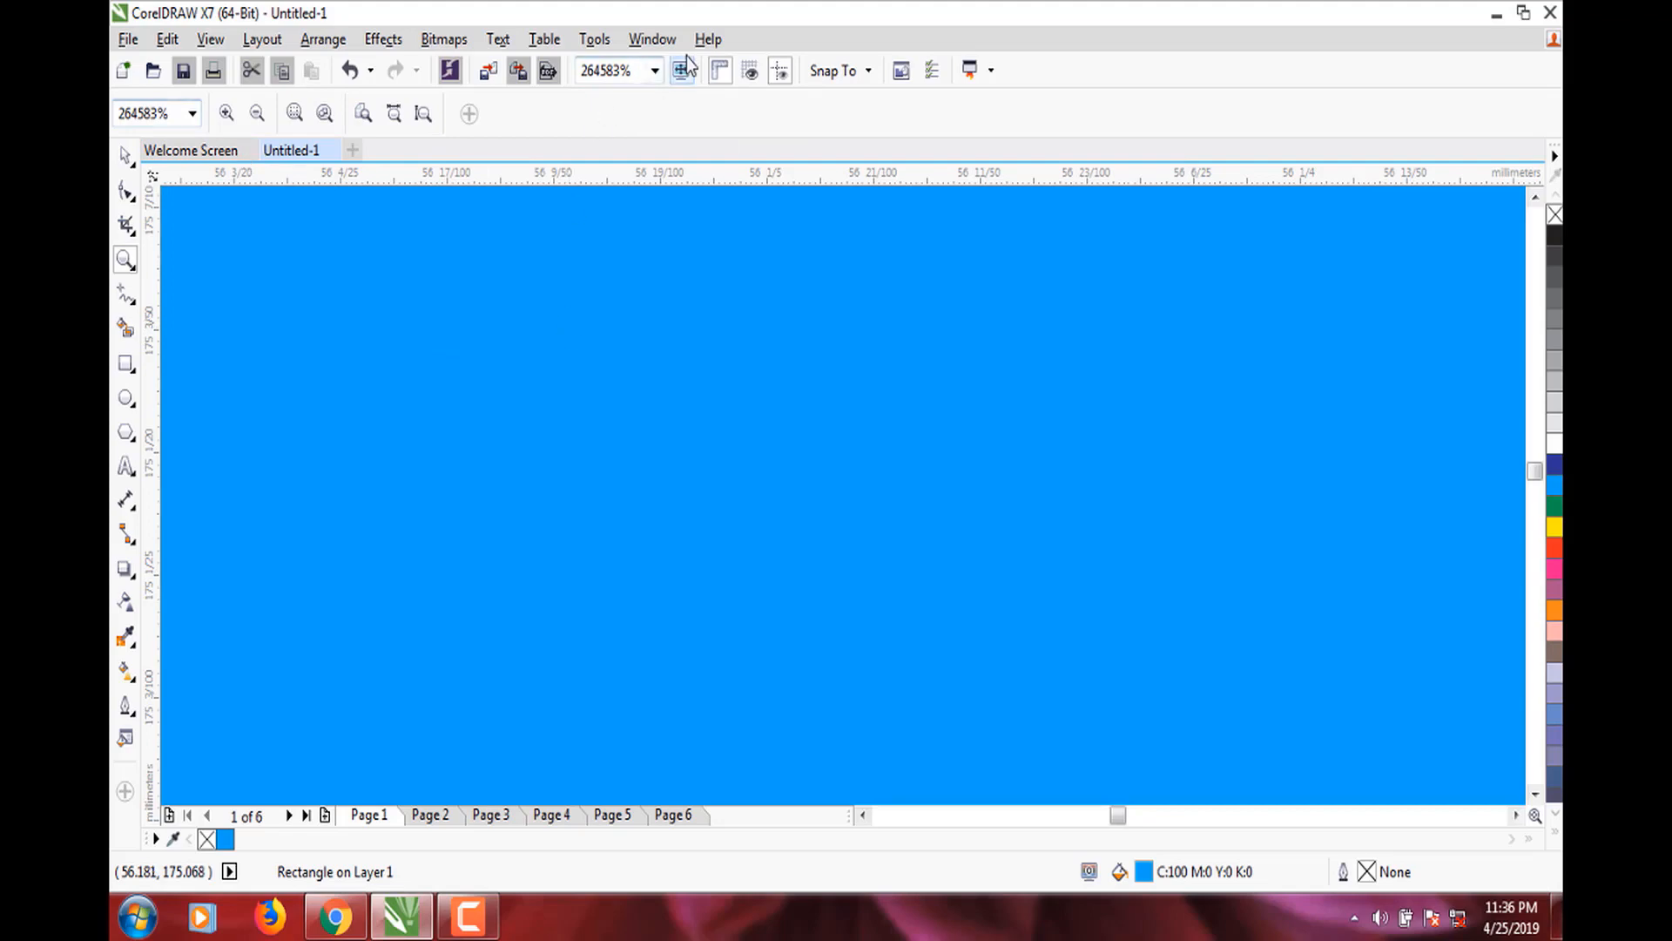
# Set the zoom level to To Fit and scroll over the whole blue rectangle.
pyautogui.click(655, 73)
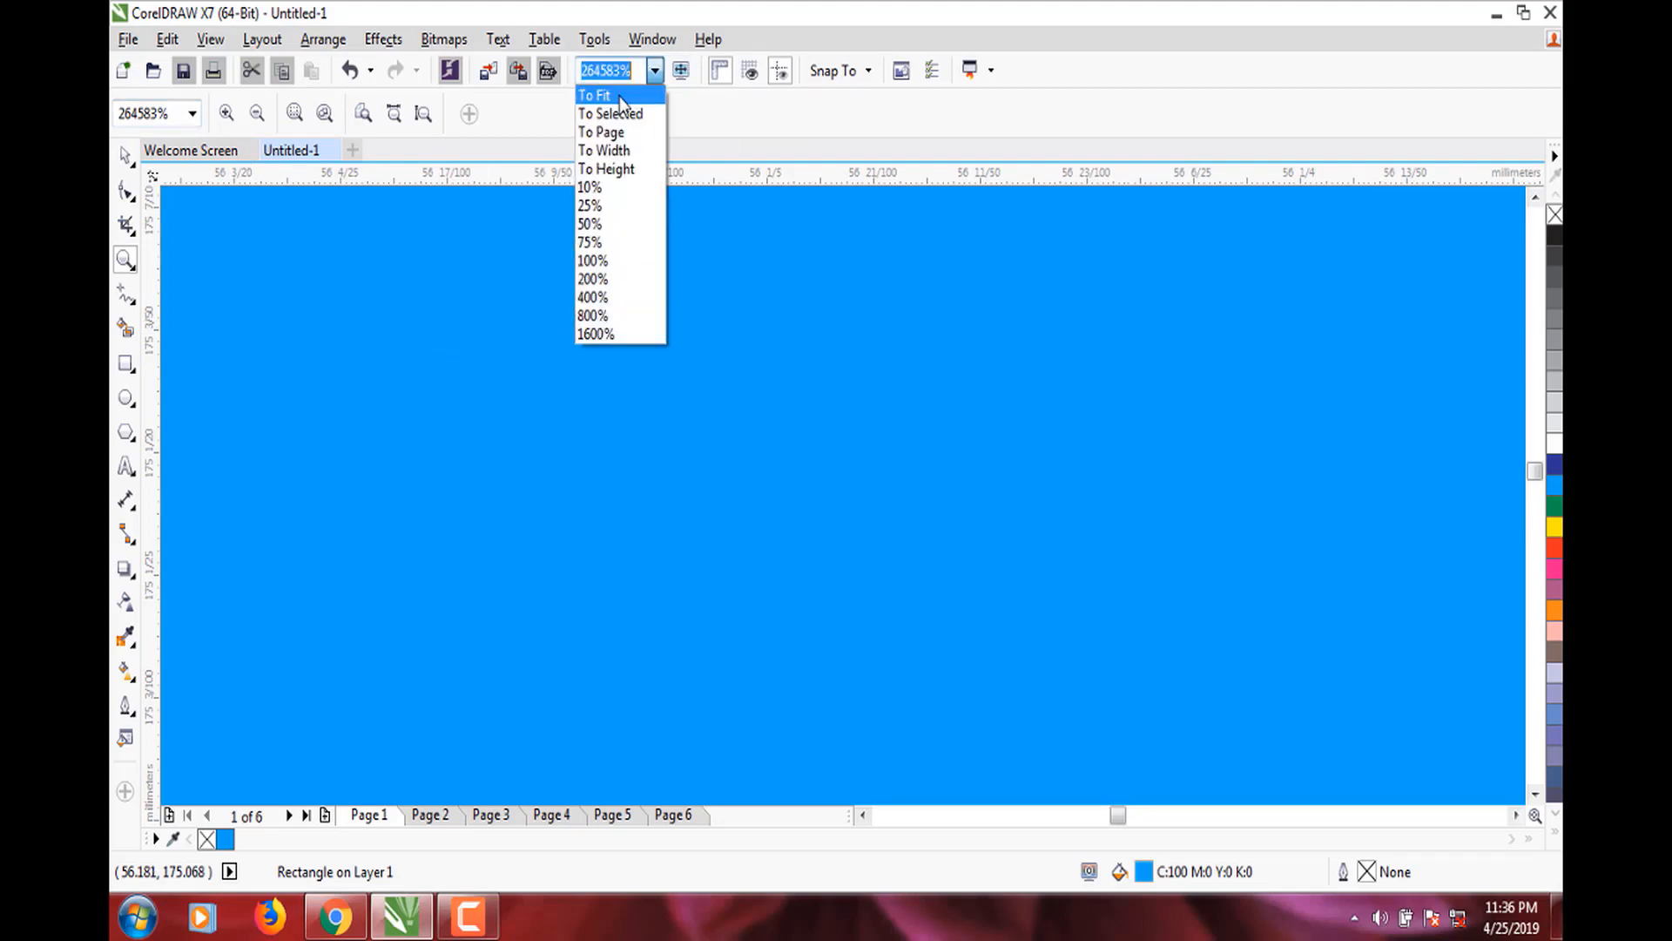
pyautogui.click(622, 98)
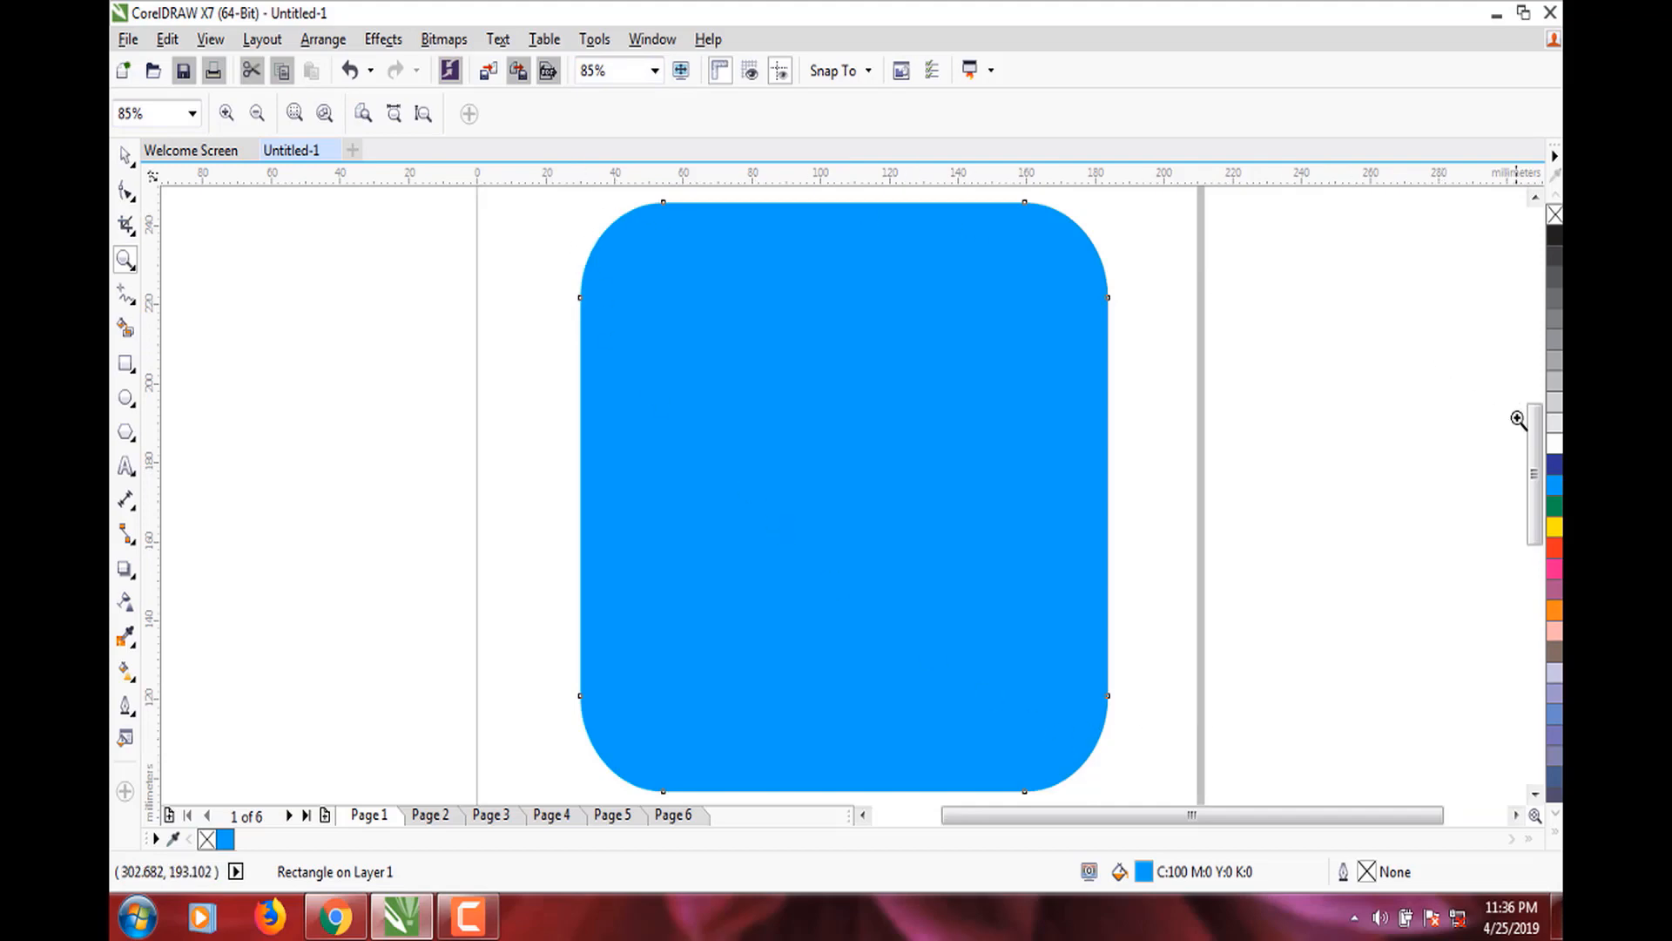
pyautogui.scroll(-2, 1535, 471)
pyautogui.scroll(2, 1535, 475)
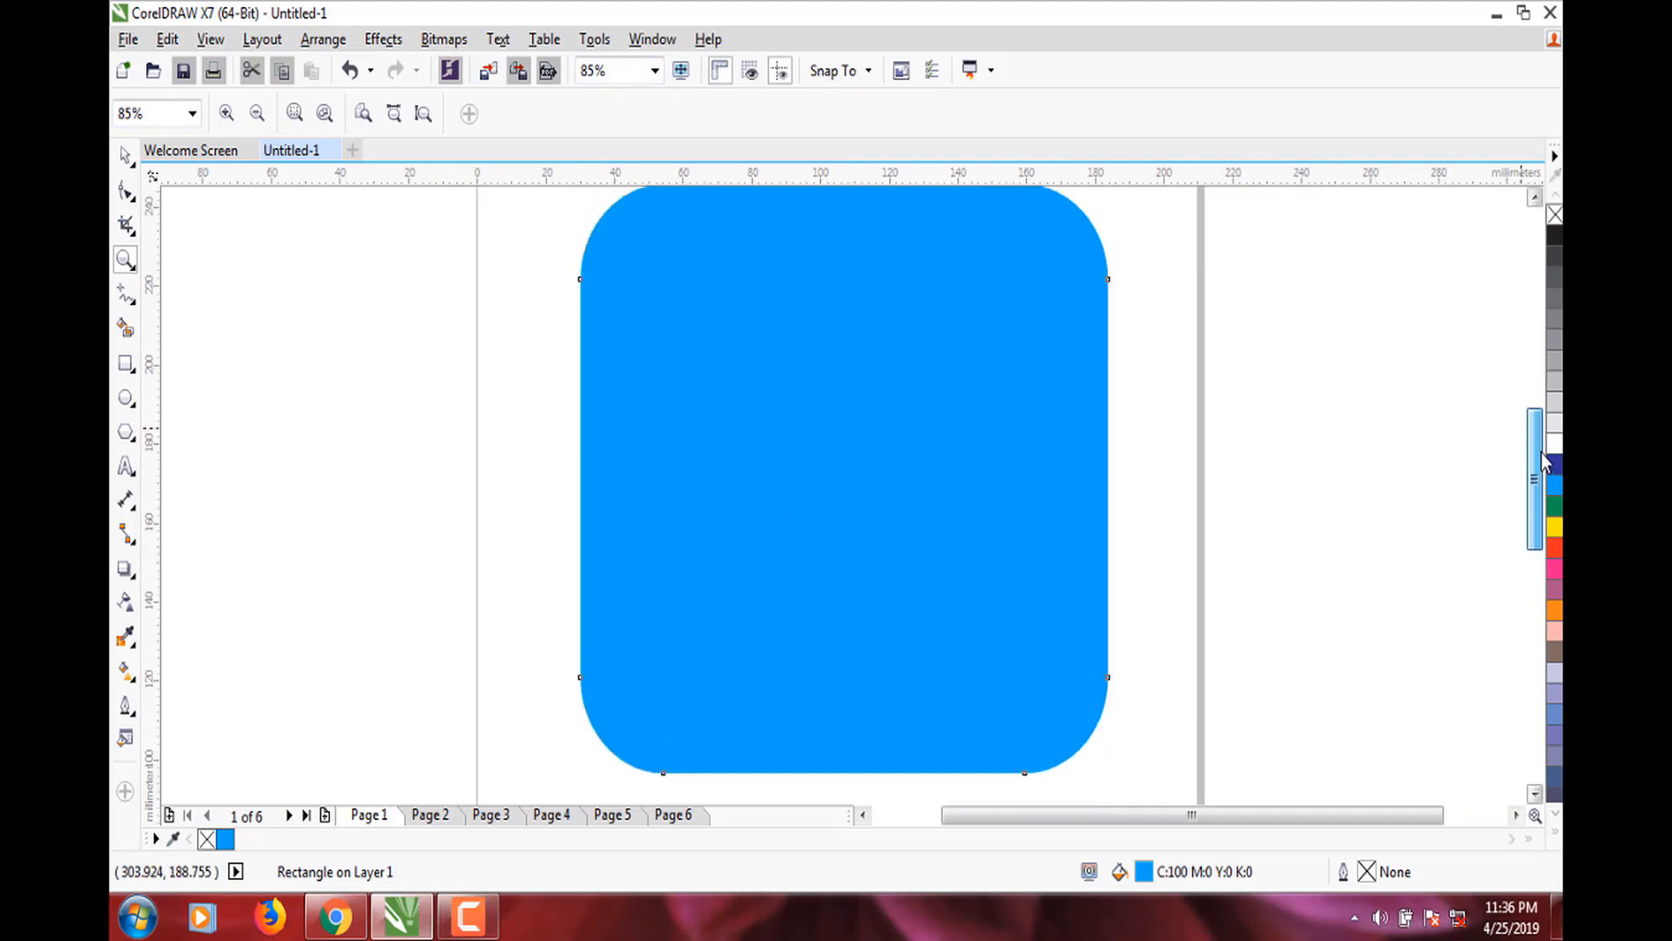
# Magnify the blue rounded rectangle to 170% and bring its rounded upper edge into view.
pyautogui.click(908, 520)
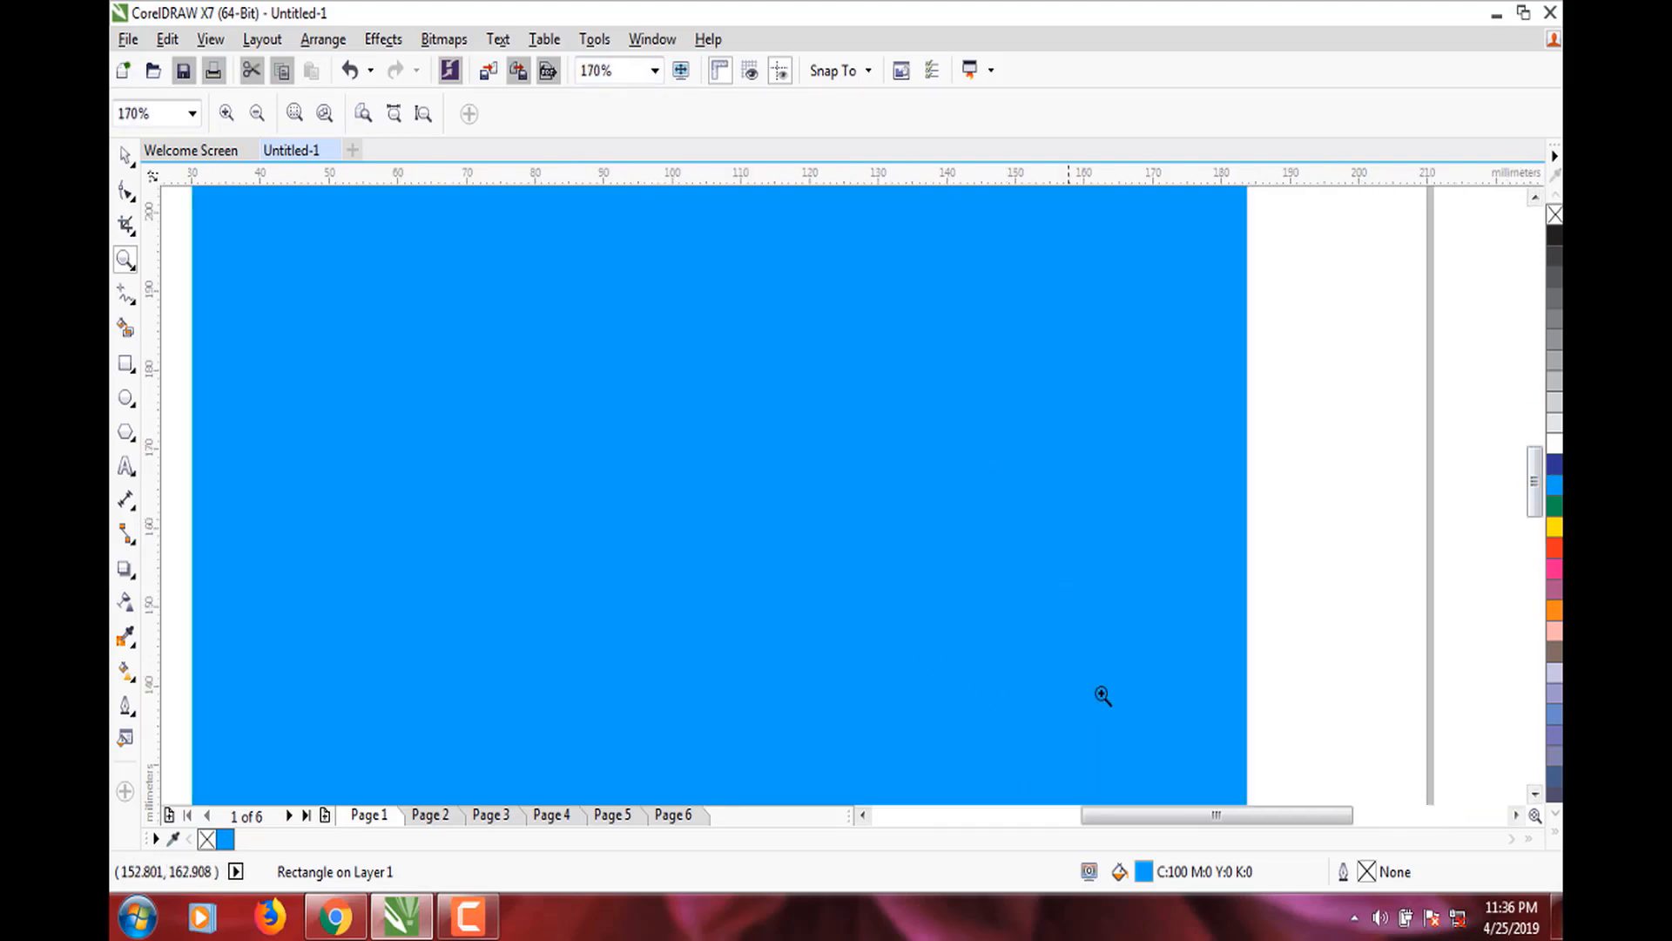
pyautogui.moveTo(1185, 815); pyautogui.dragTo(1148, 814)
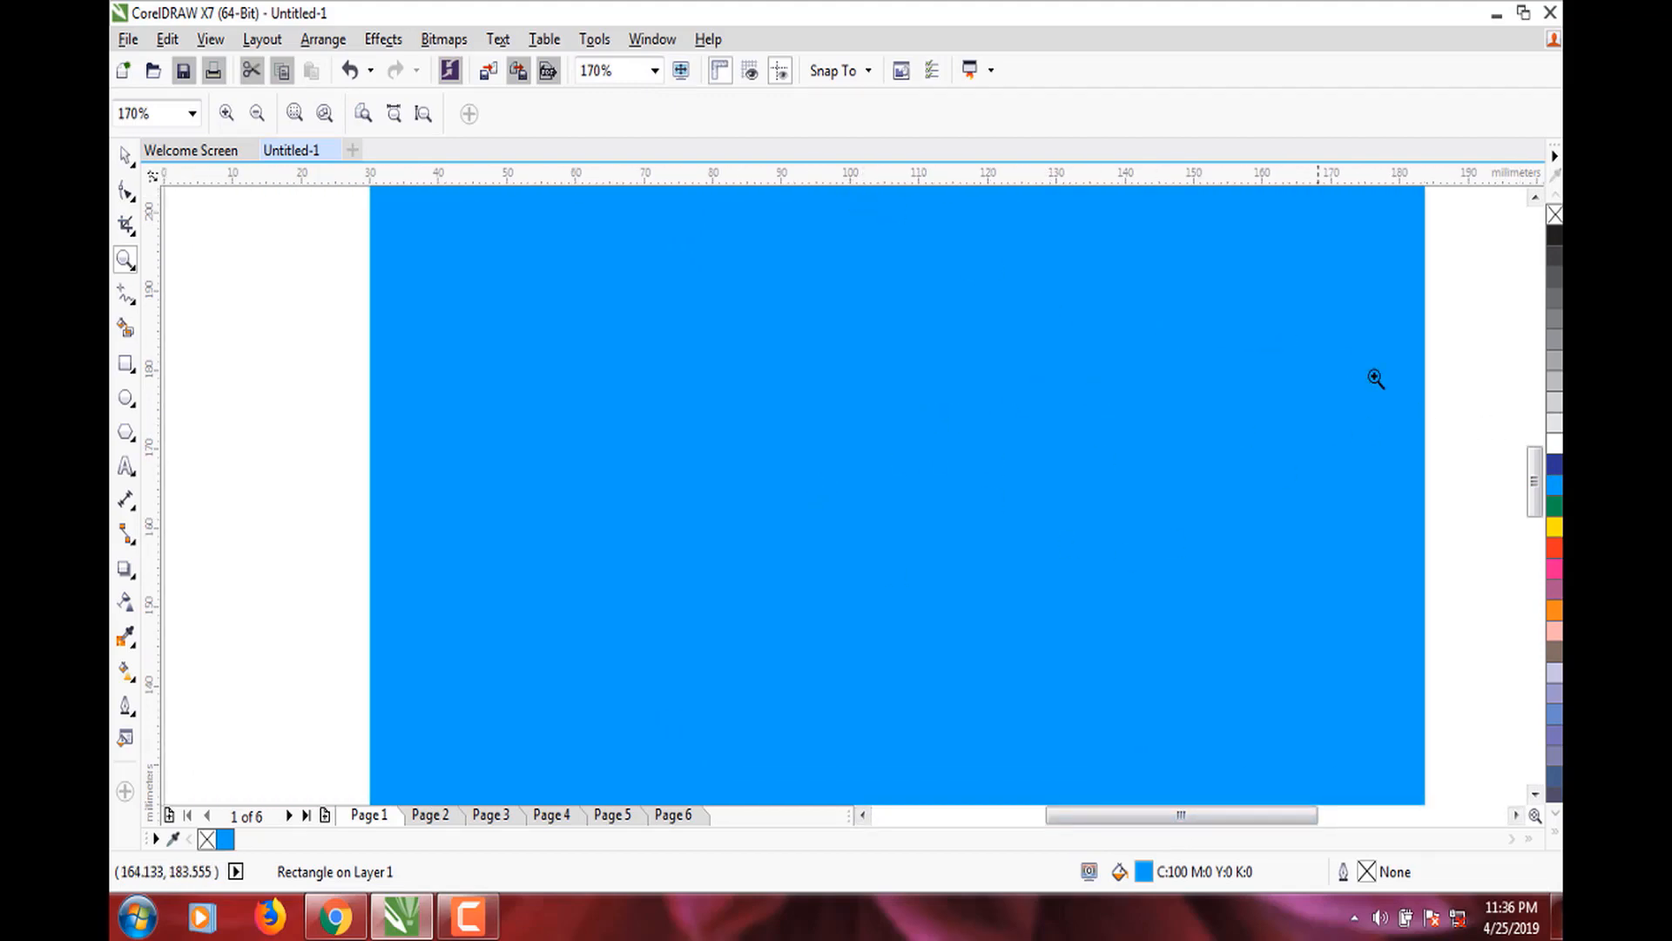
pyautogui.moveTo(1534, 489); pyautogui.dragTo(1535, 436)
# Pan around the upper part of the blue rectangle with the Pan tool.
pyautogui.click(125, 264)
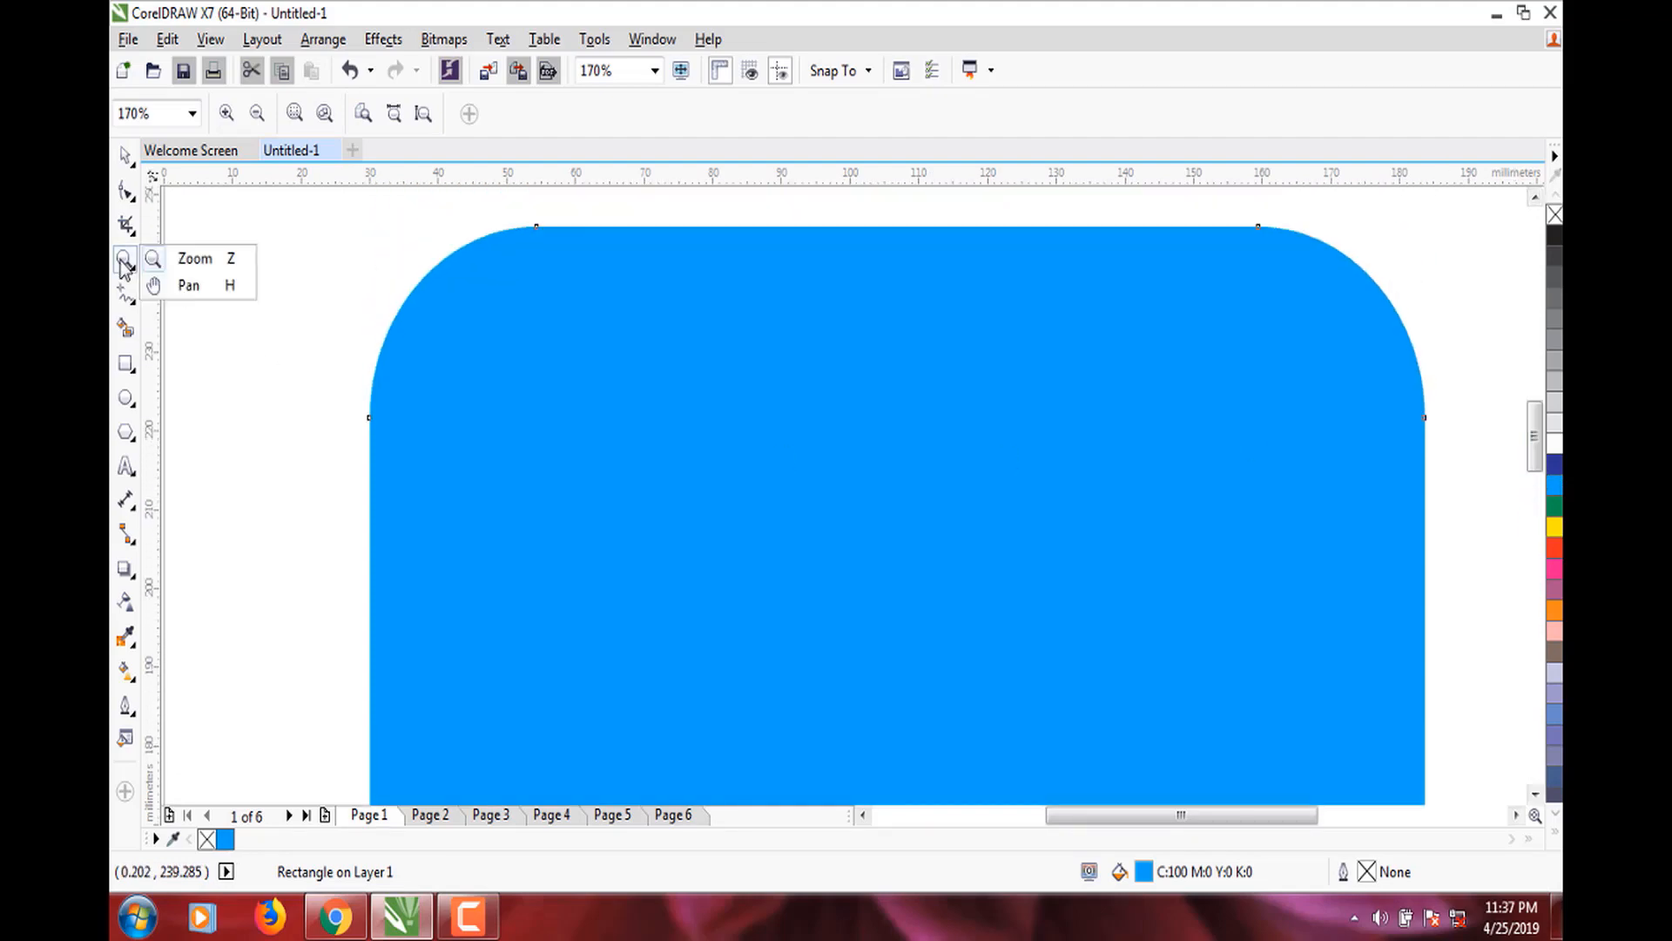
pyautogui.click(198, 285)
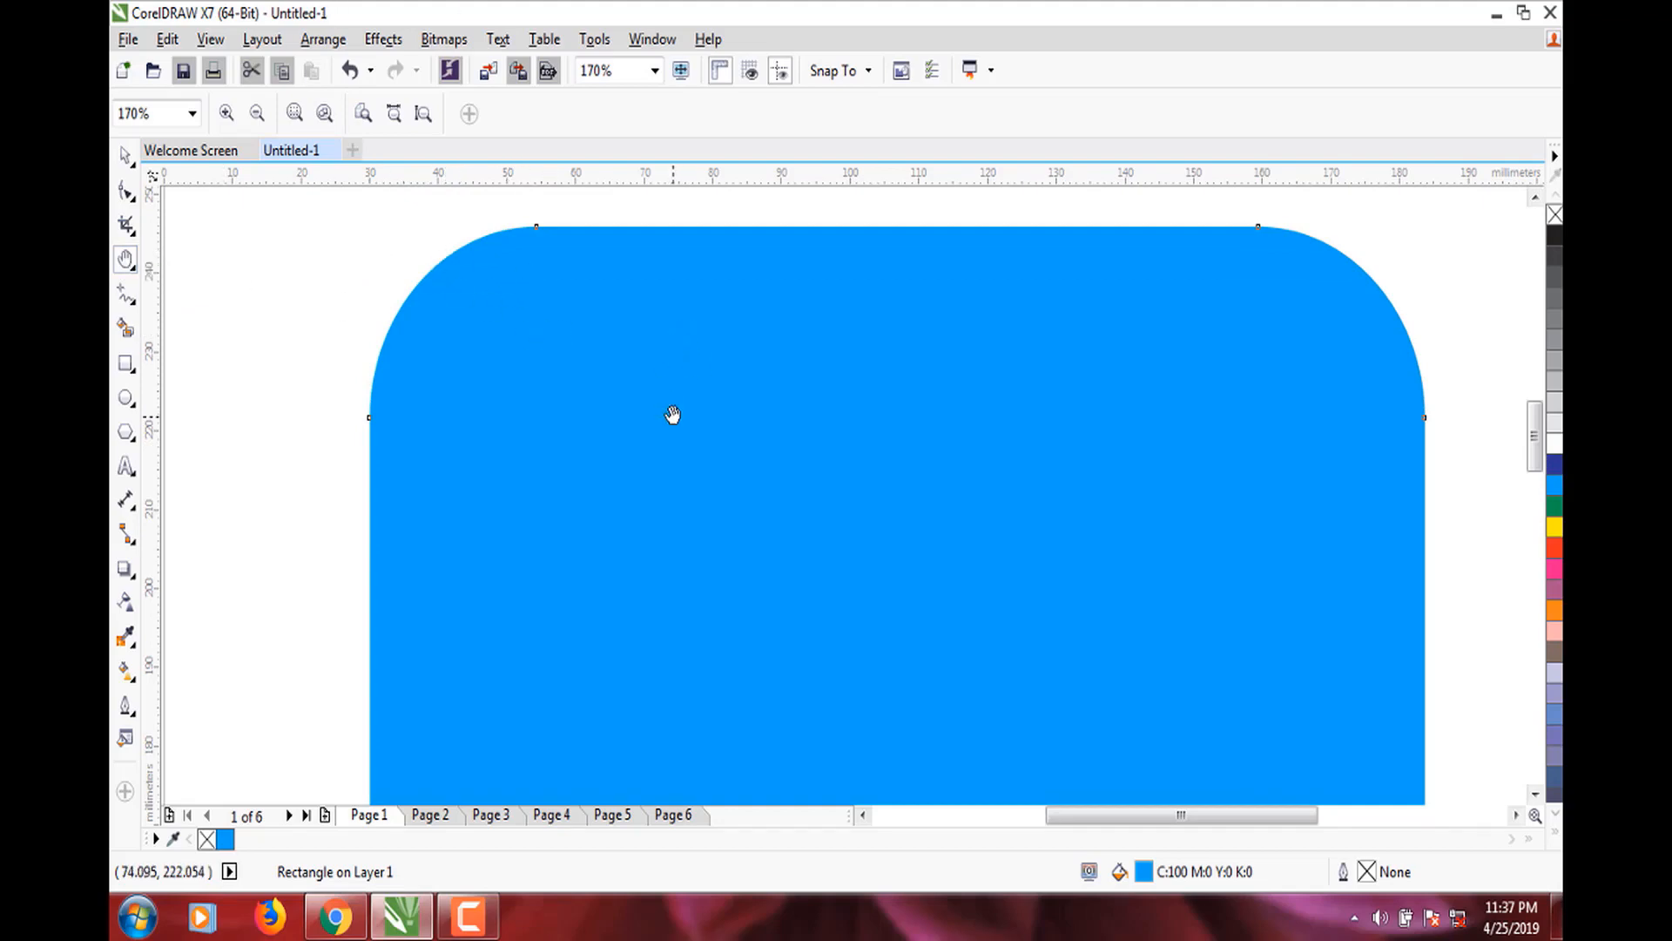
pyautogui.moveTo(672, 415); pyautogui.dragTo(705, 291)
pyautogui.moveTo(619, 515)
pyautogui.mouseDown()
pyautogui.moveTo(758, 482)
pyautogui.moveTo(701, 402)
pyautogui.moveTo(673, 283)
pyautogui.mouseUp()
pyautogui.moveTo(717, 511); pyautogui.dragTo(680, 340)
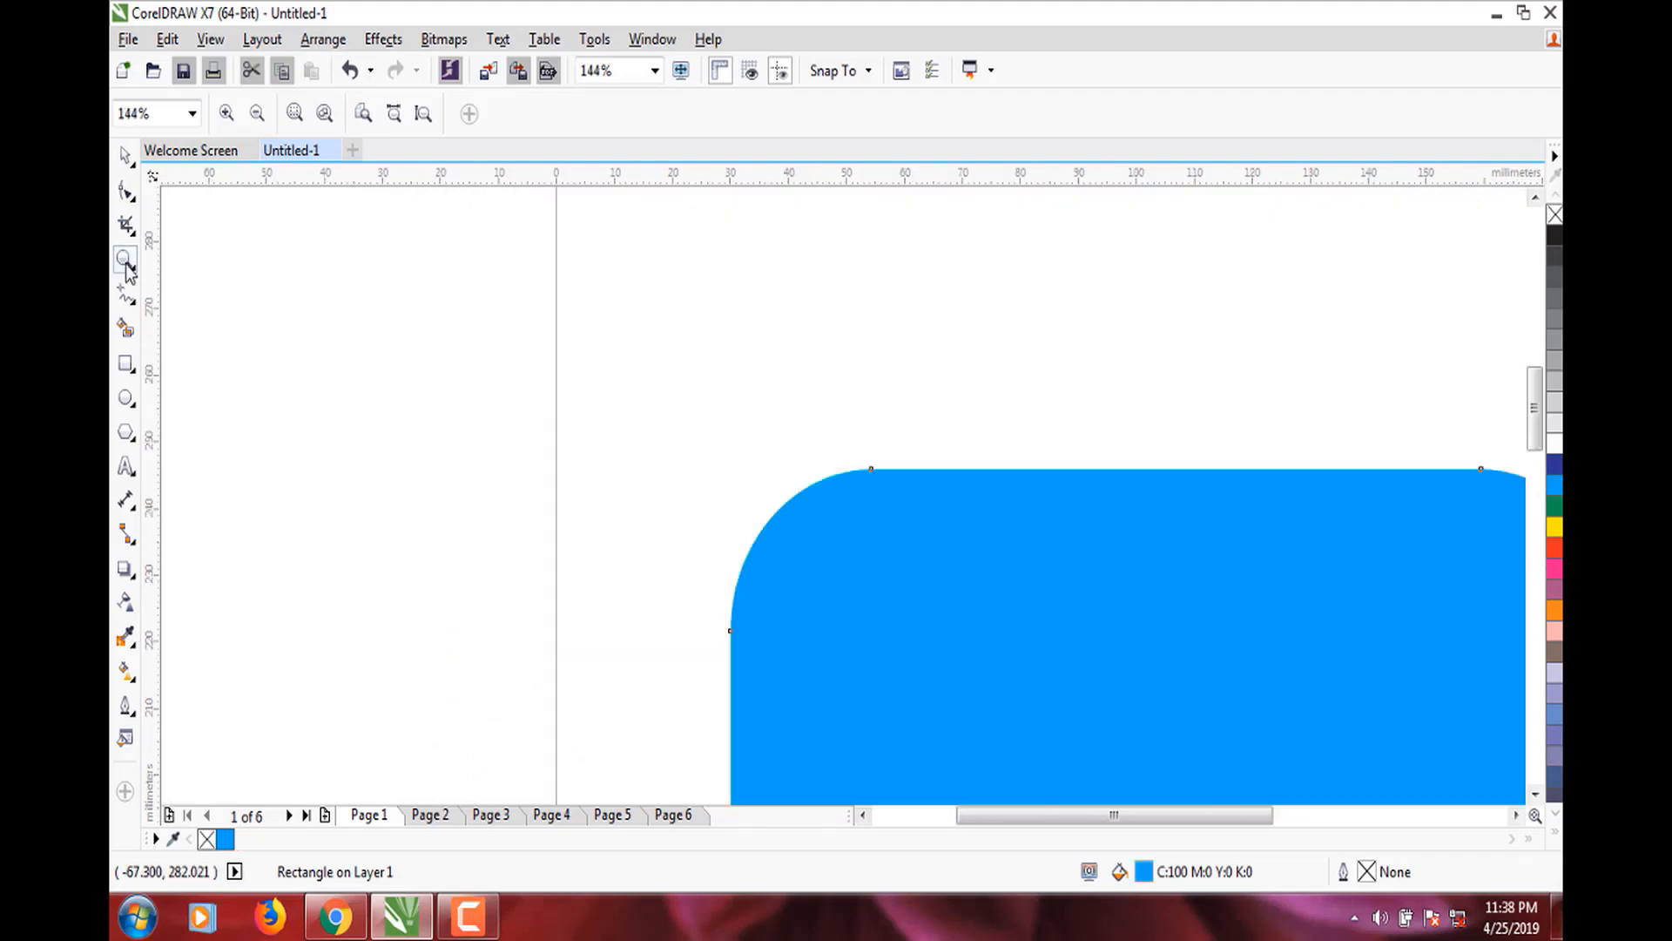
# Magnify the rectangle's upper-left corner to 576% with the Zoom tool and zoom back out to 288%.
pyautogui.click(127, 259)
pyautogui.click(185, 254)
pyautogui.click(228, 113)
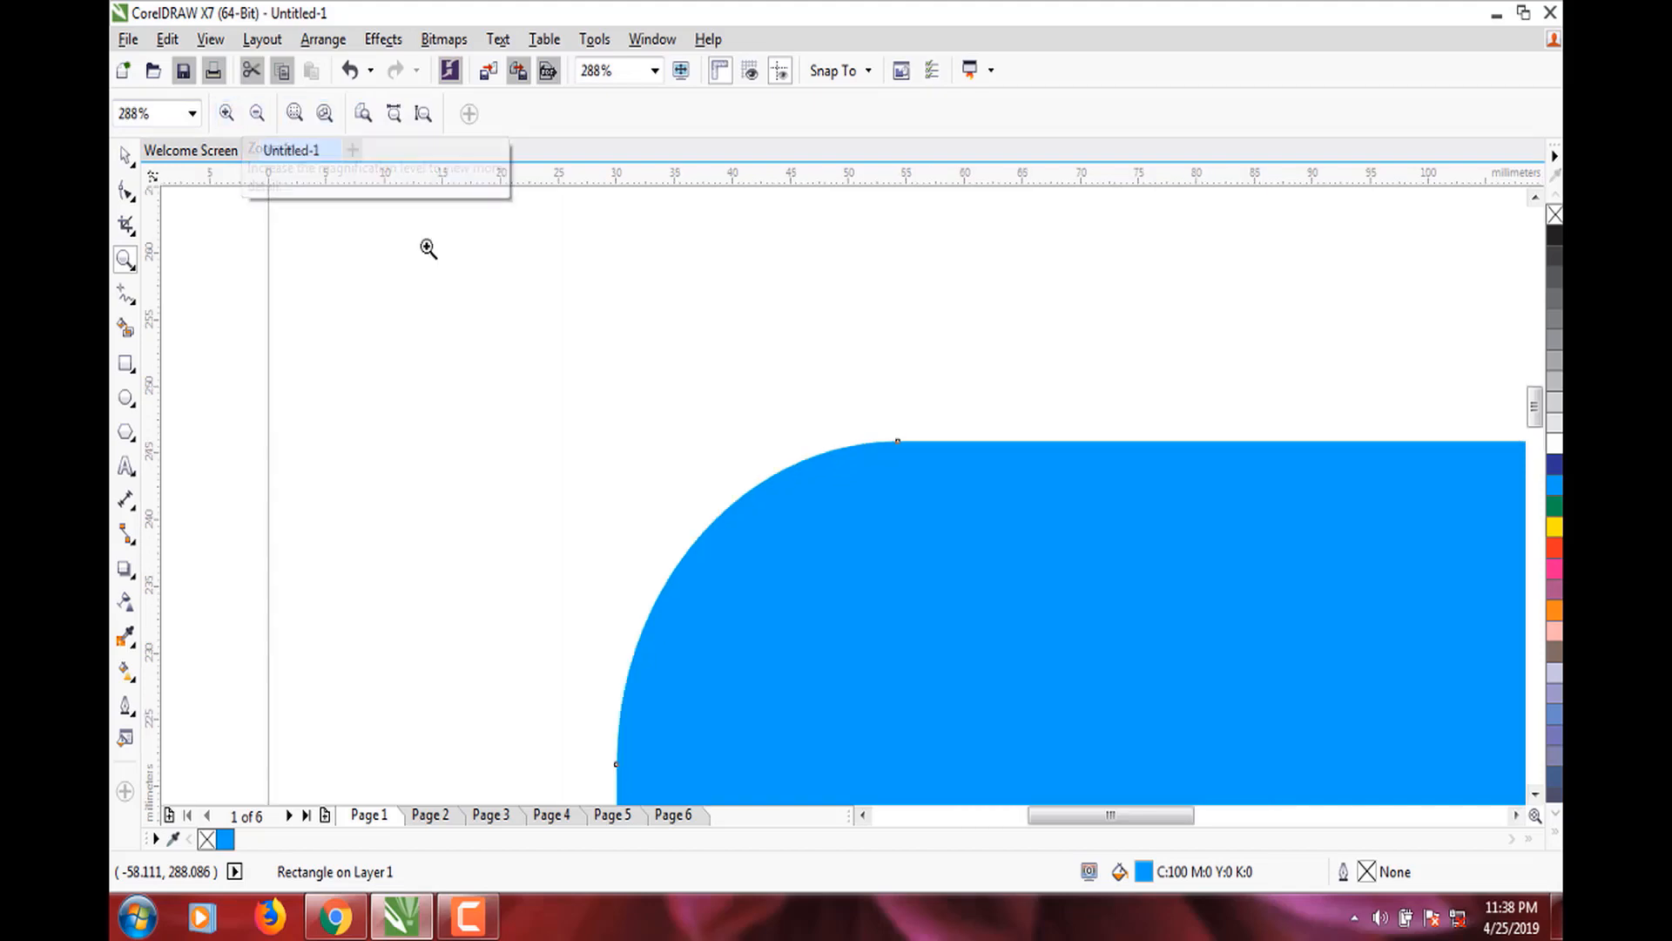
pyautogui.click(227, 113)
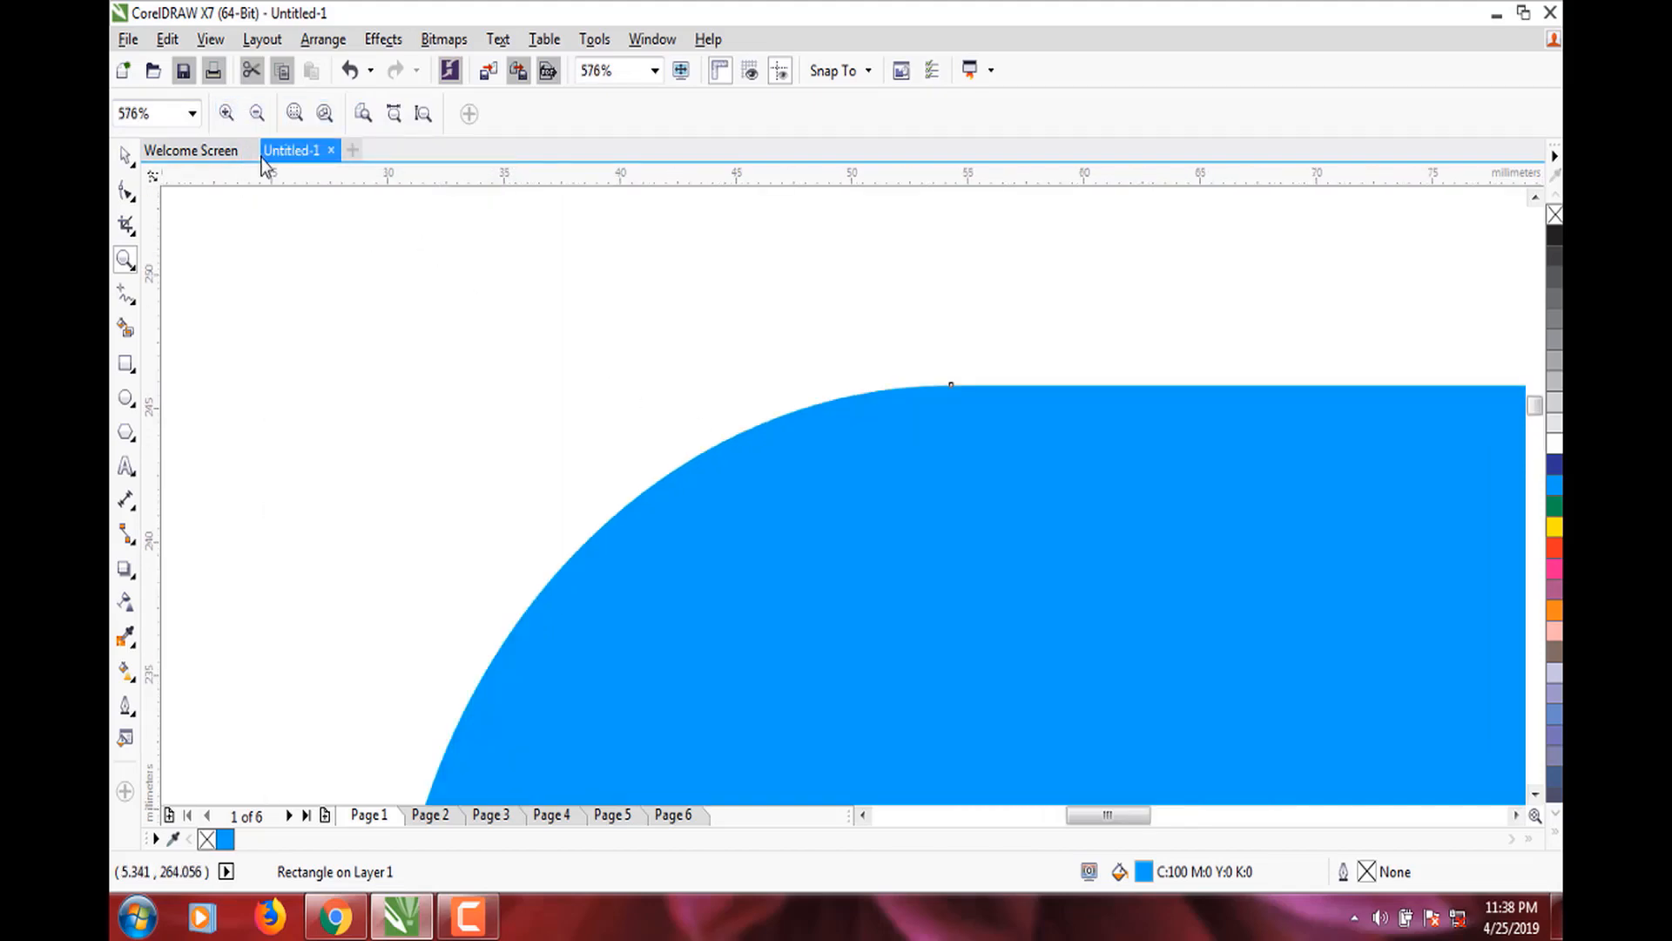
pyautogui.click(257, 115)
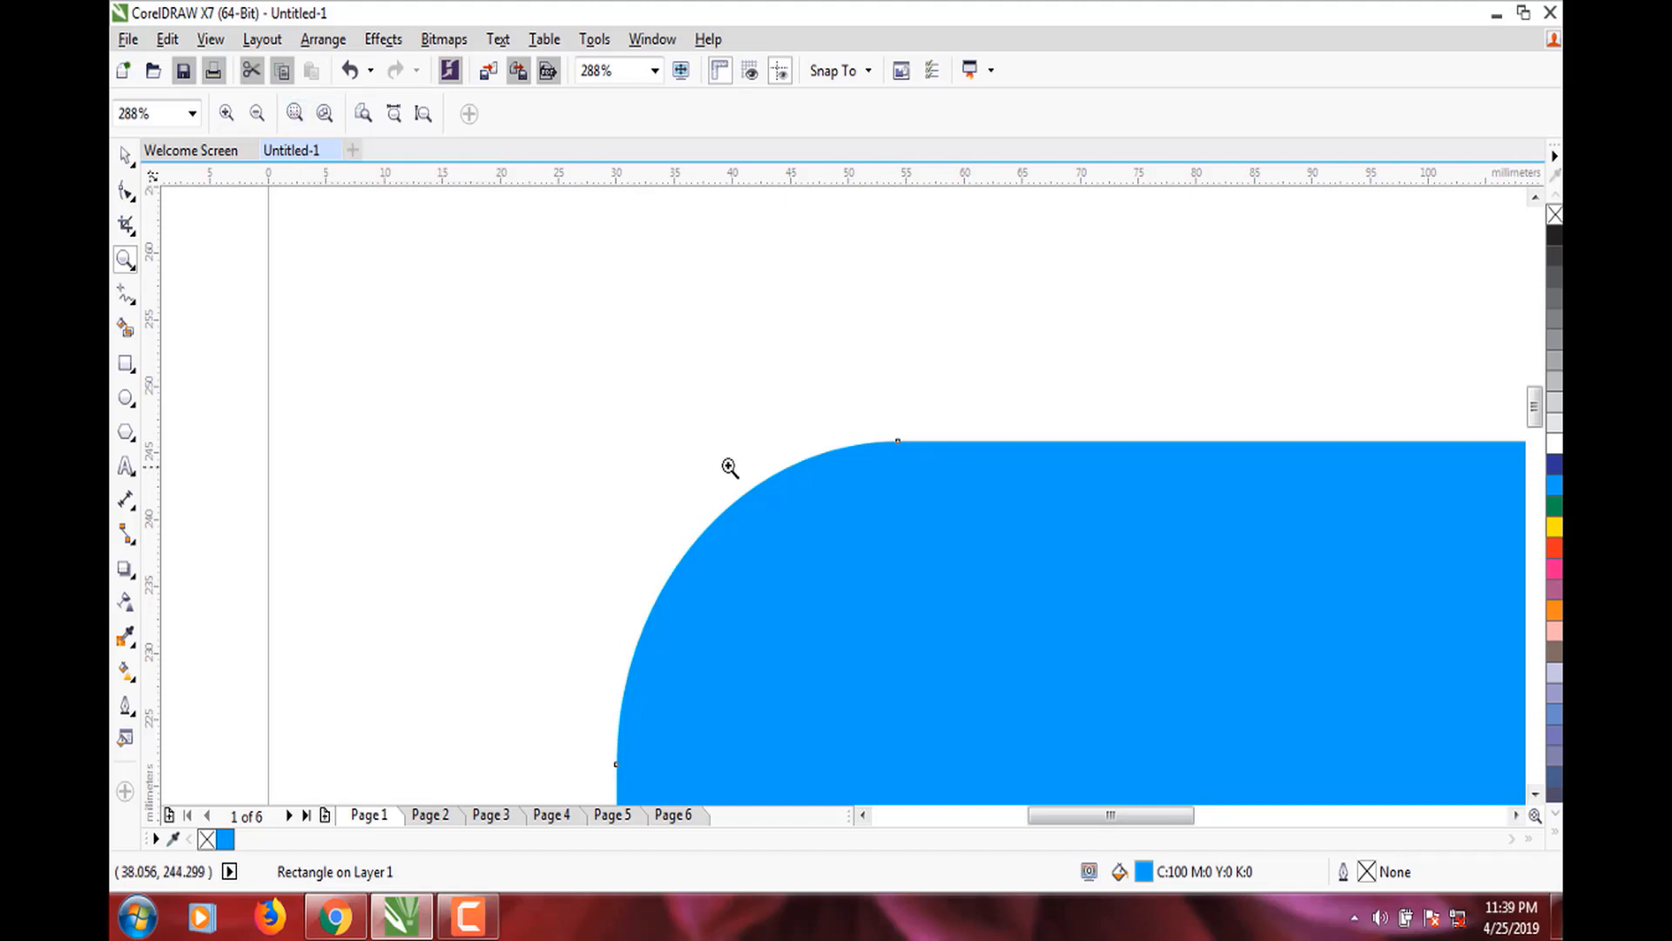
# Zoom to the selected rectangle, magnify its upper part, and zoom back out to 75%.
pyautogui.click(295, 114)
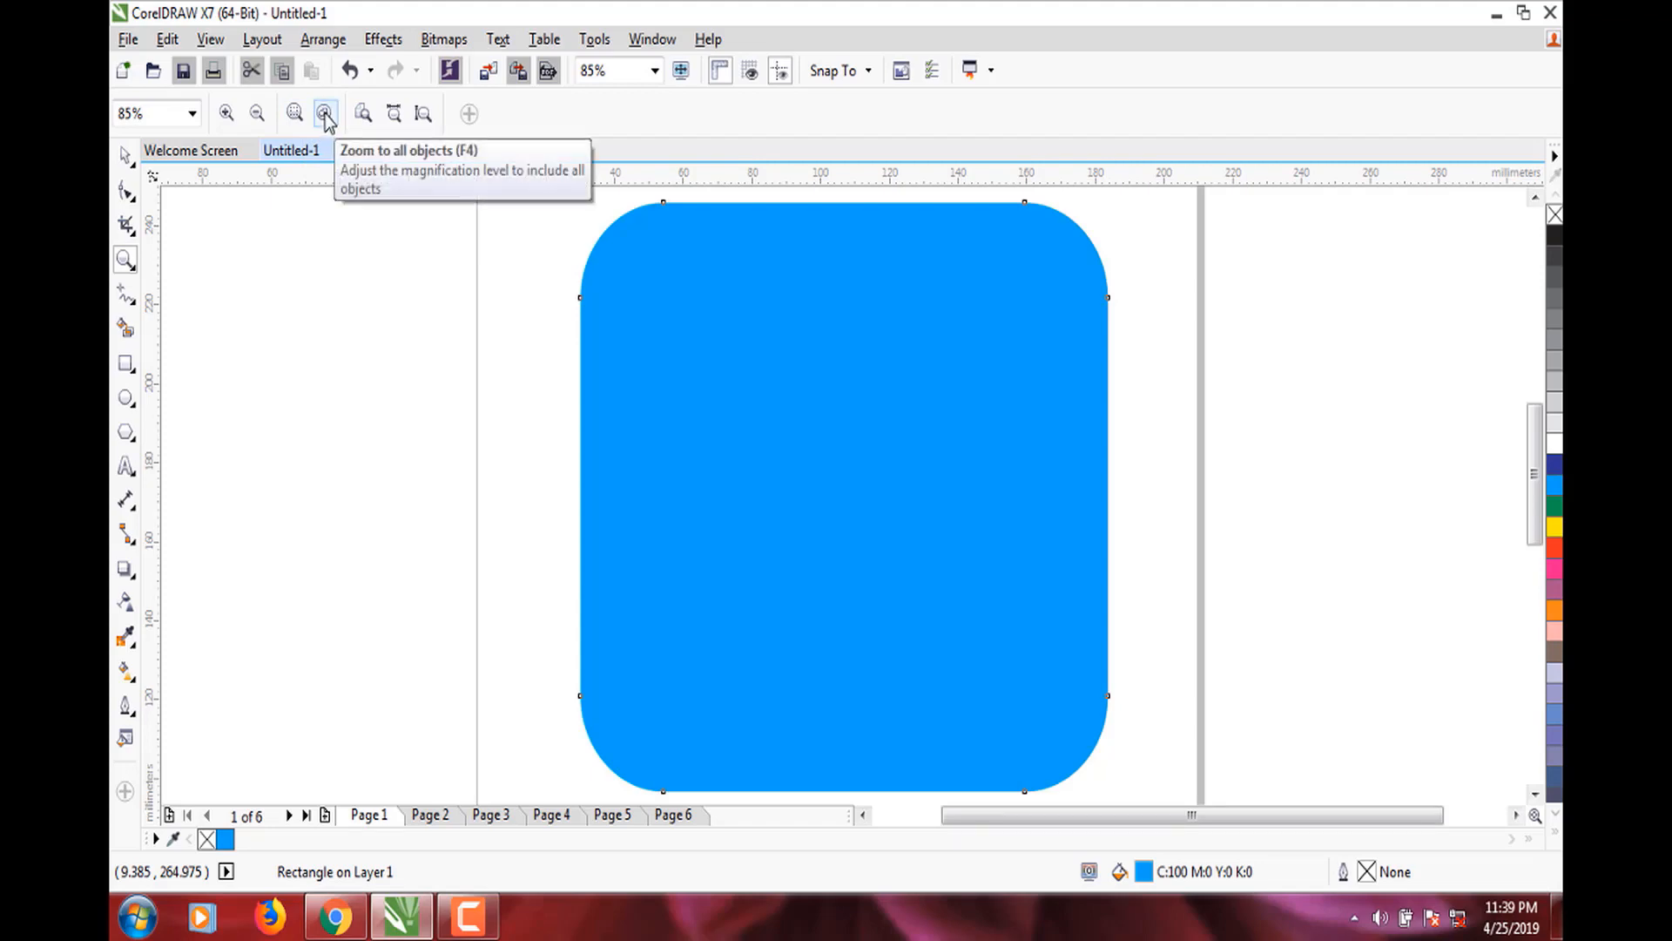
pyautogui.click(803, 364)
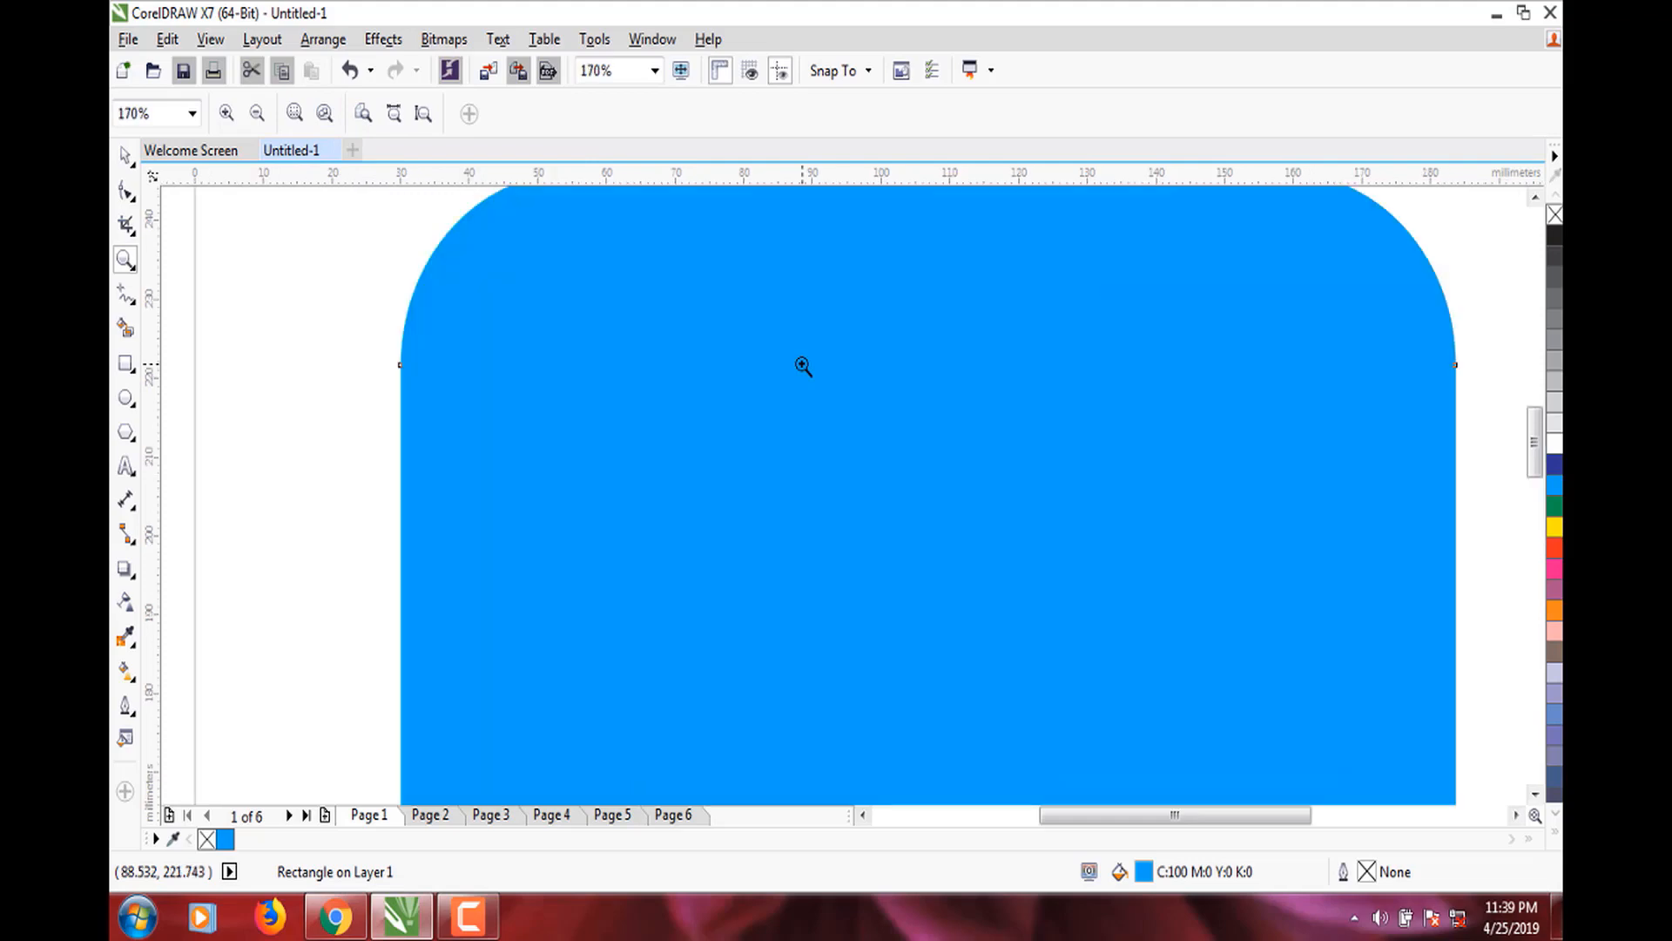
pyautogui.click(803, 366)
pyautogui.scroll(-3, 813, 372)
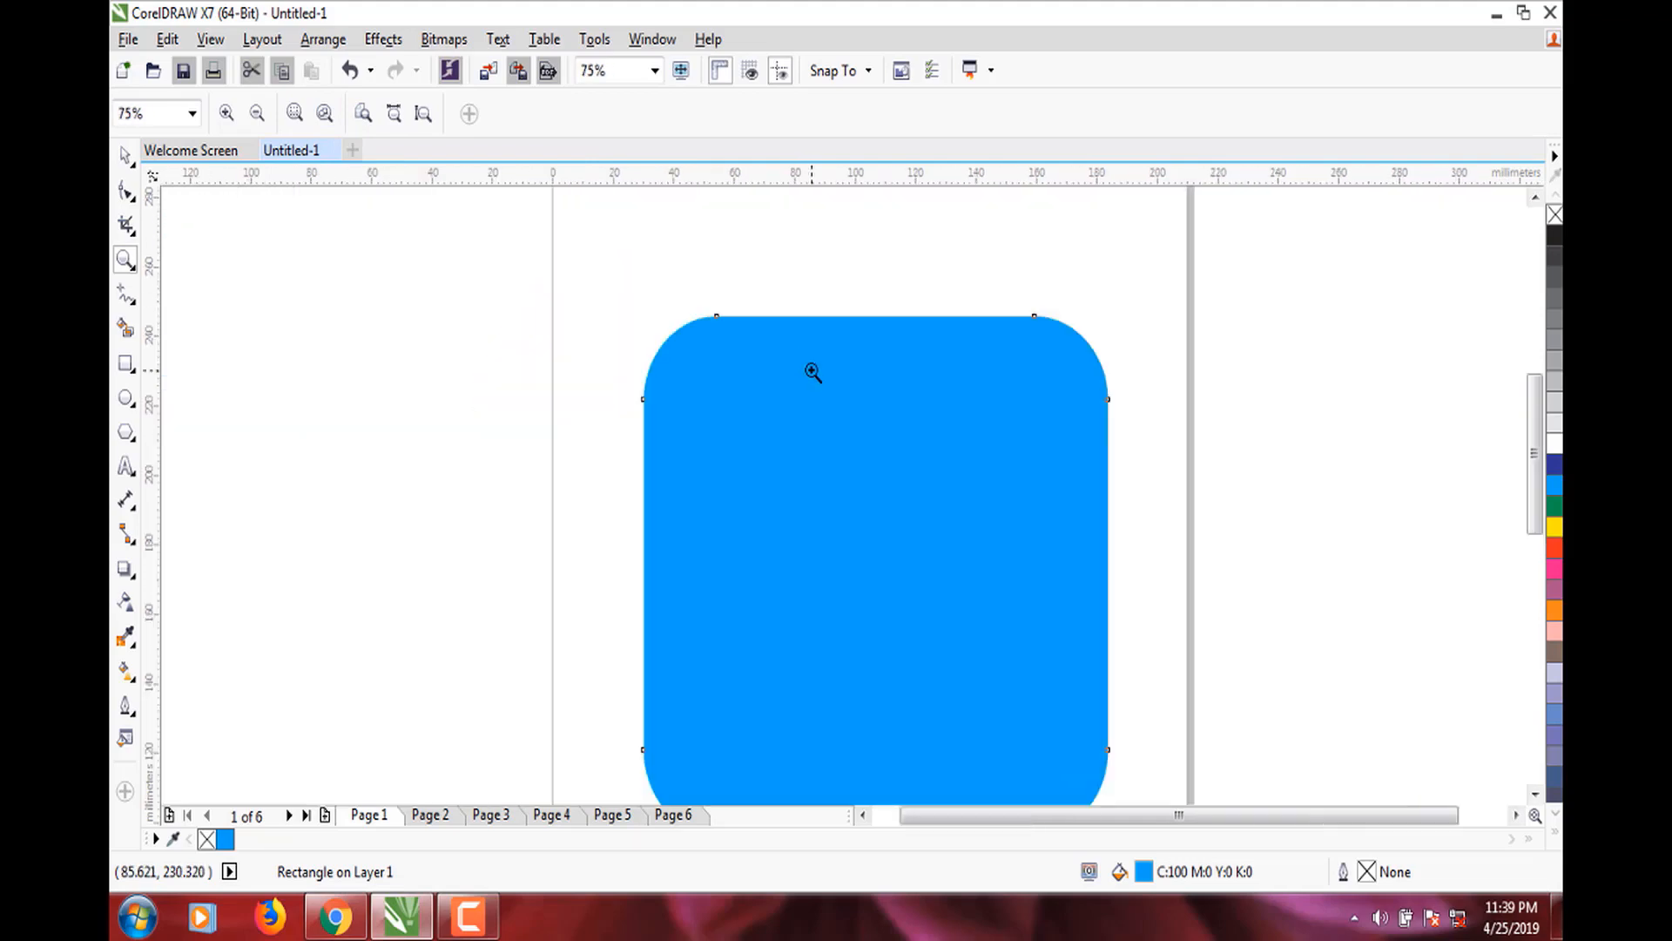
# Zoom to the whole page and magnify the blue rectangle to 144%.
pyautogui.click(363, 118)
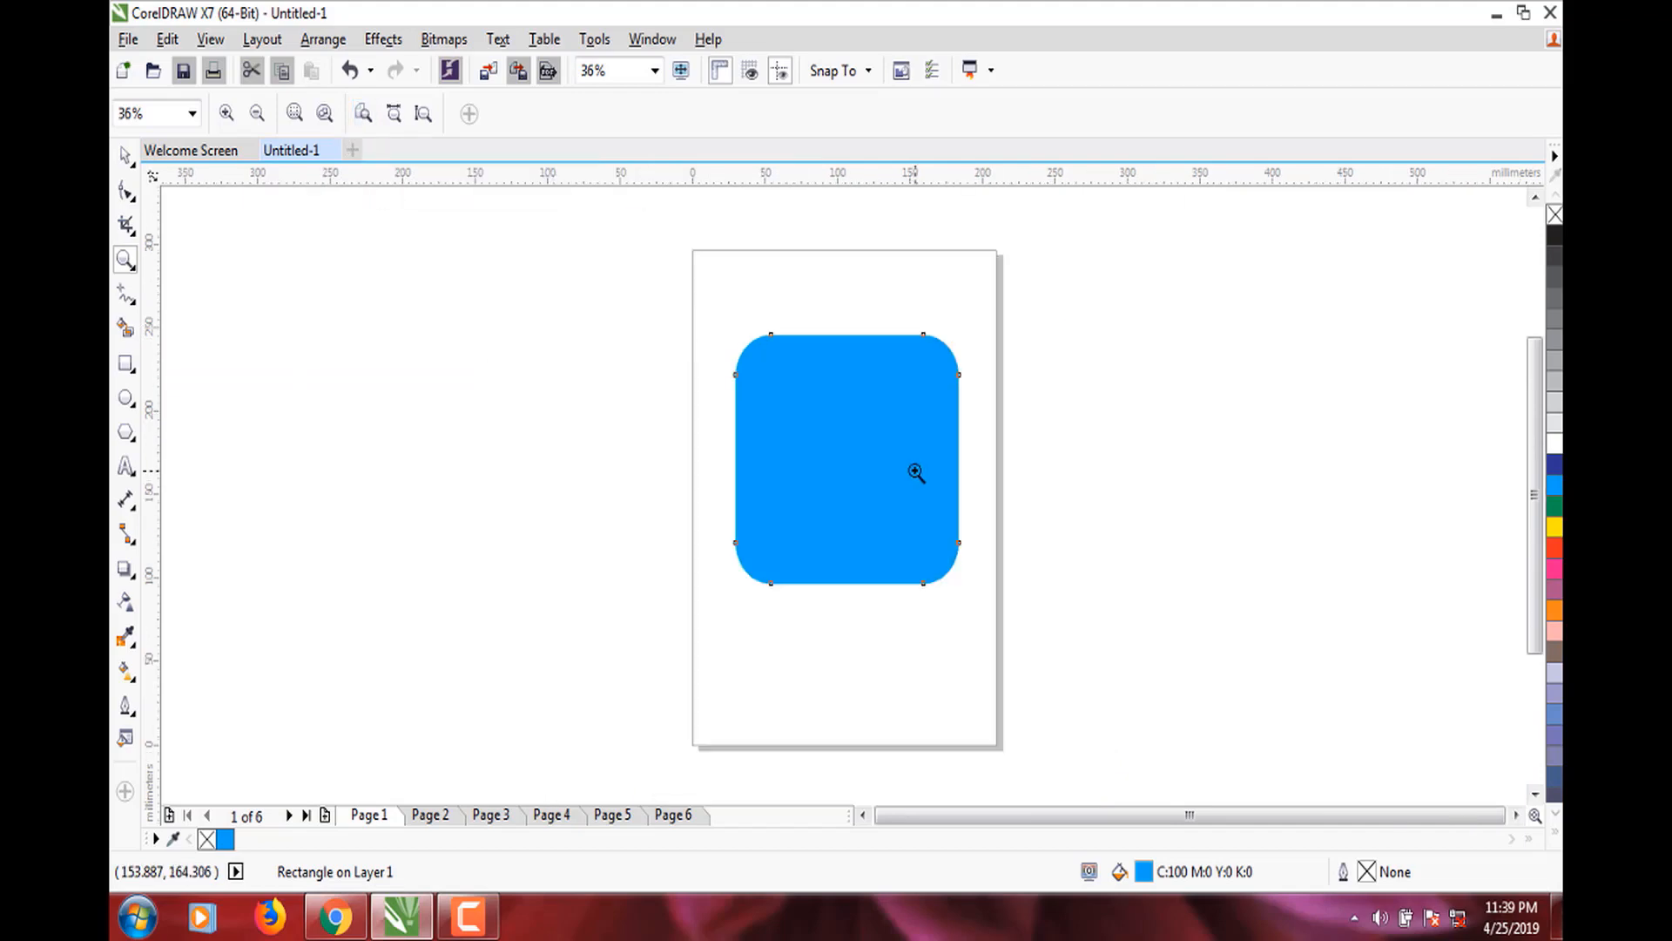
pyautogui.click(914, 474)
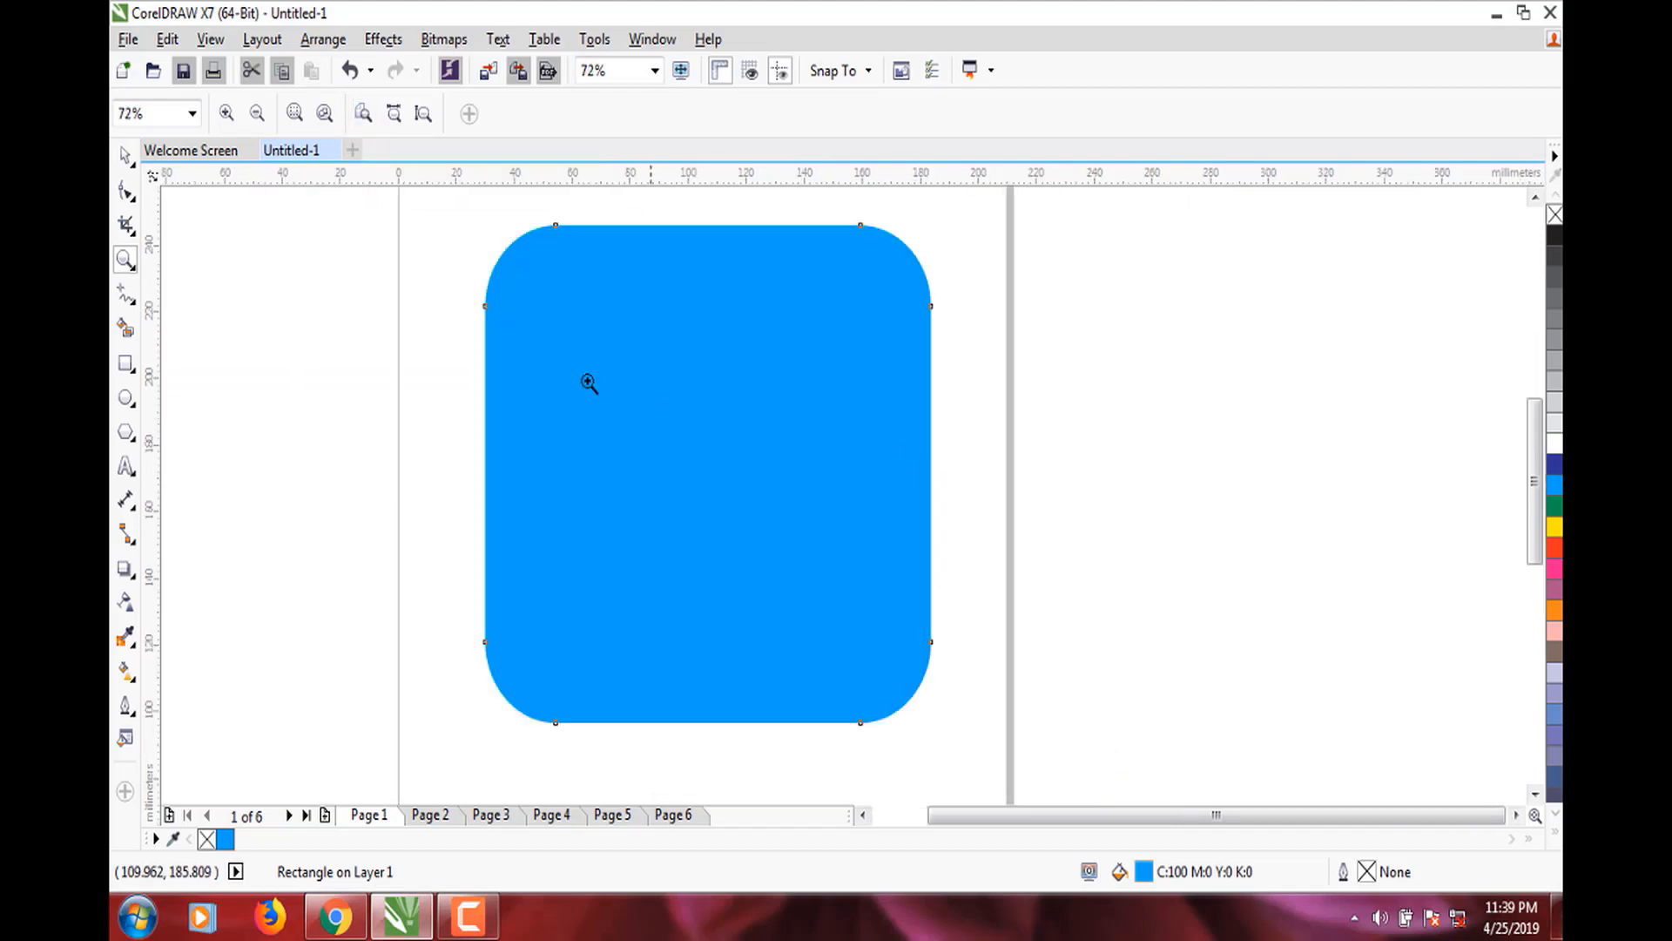
pyautogui.click(806, 440)
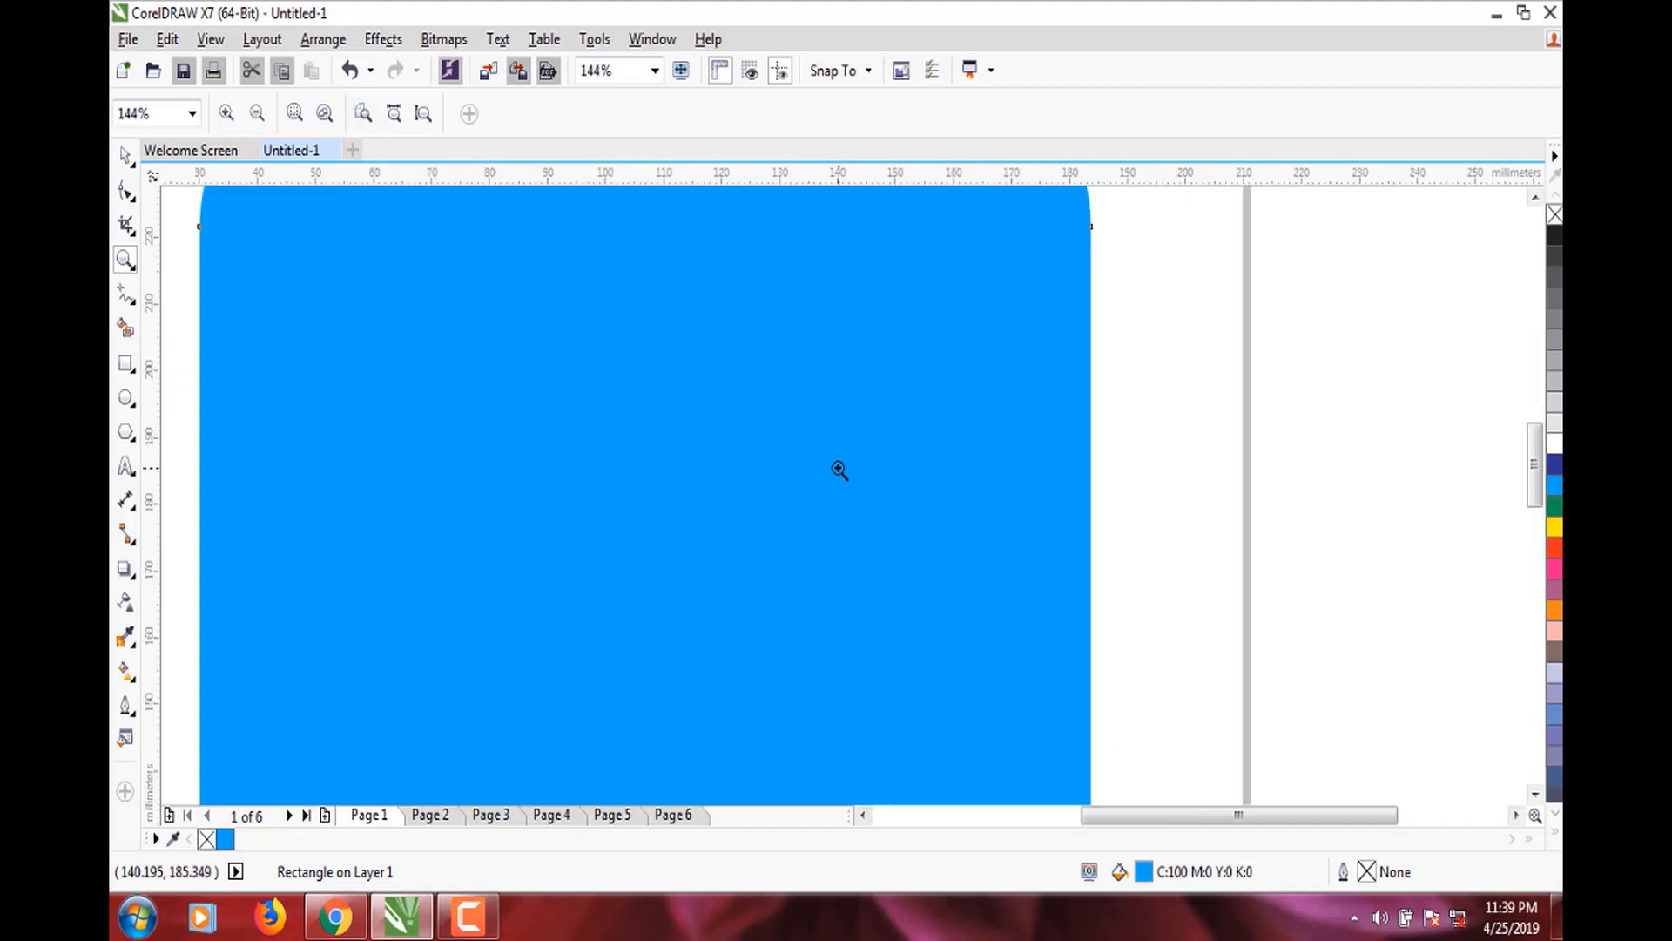
# Zoom to the page width and magnify the rectangle's left edge to 1228%.
pyautogui.click(393, 113)
pyautogui.click(575, 343)
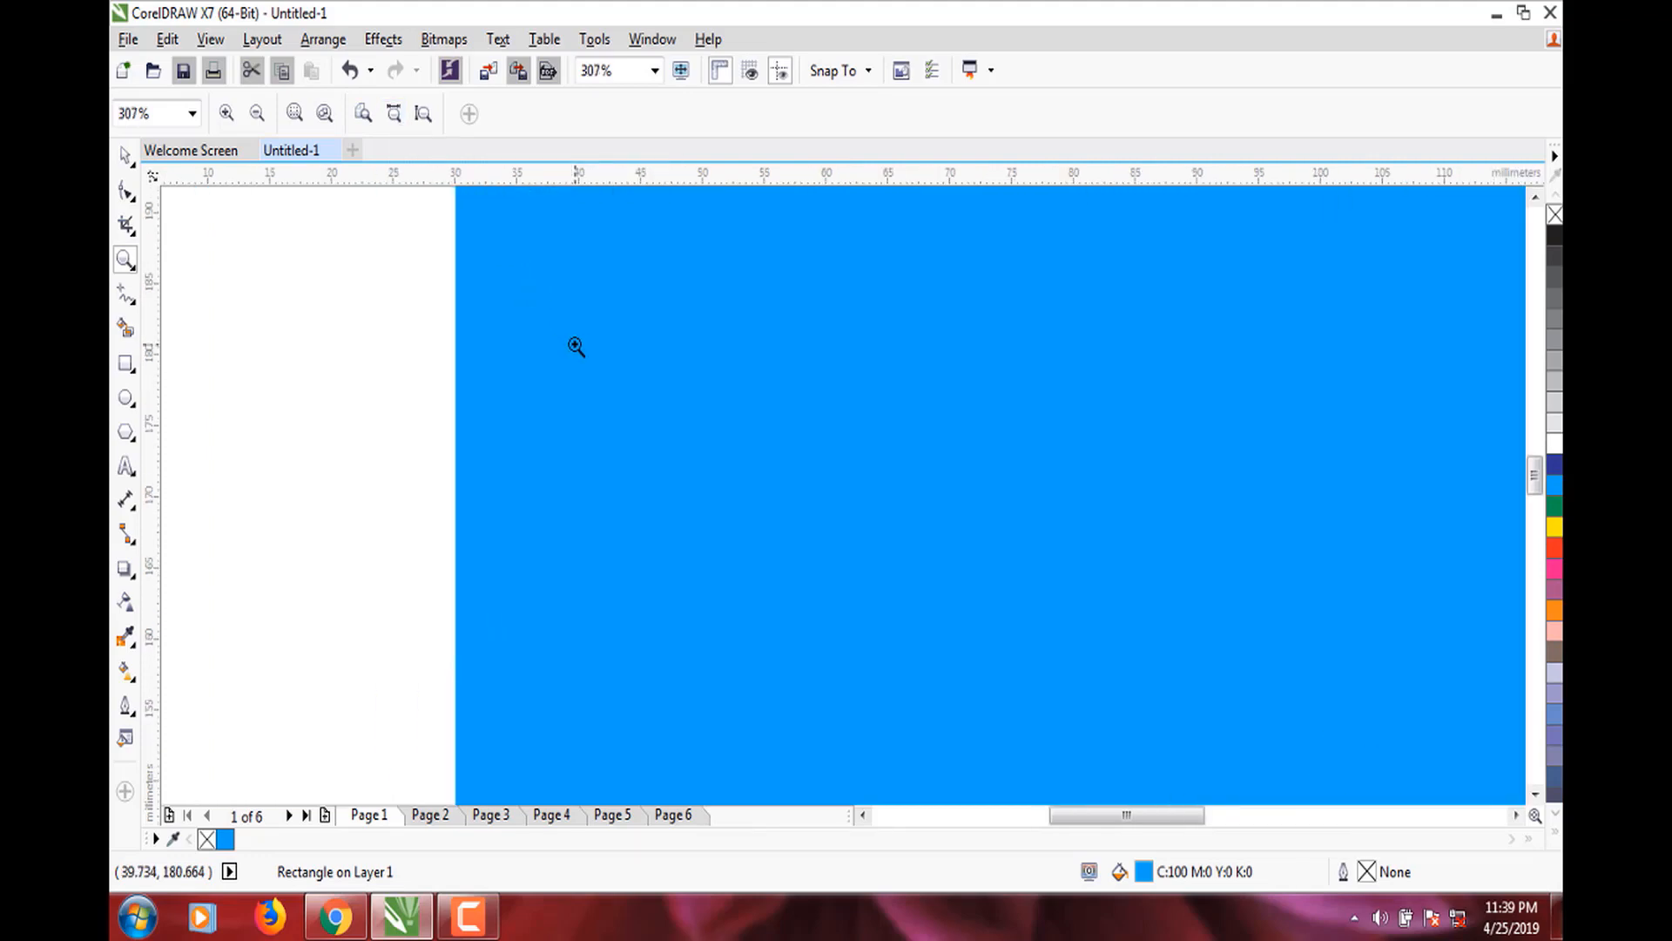
pyautogui.click(575, 343)
pyautogui.click(618, 369)
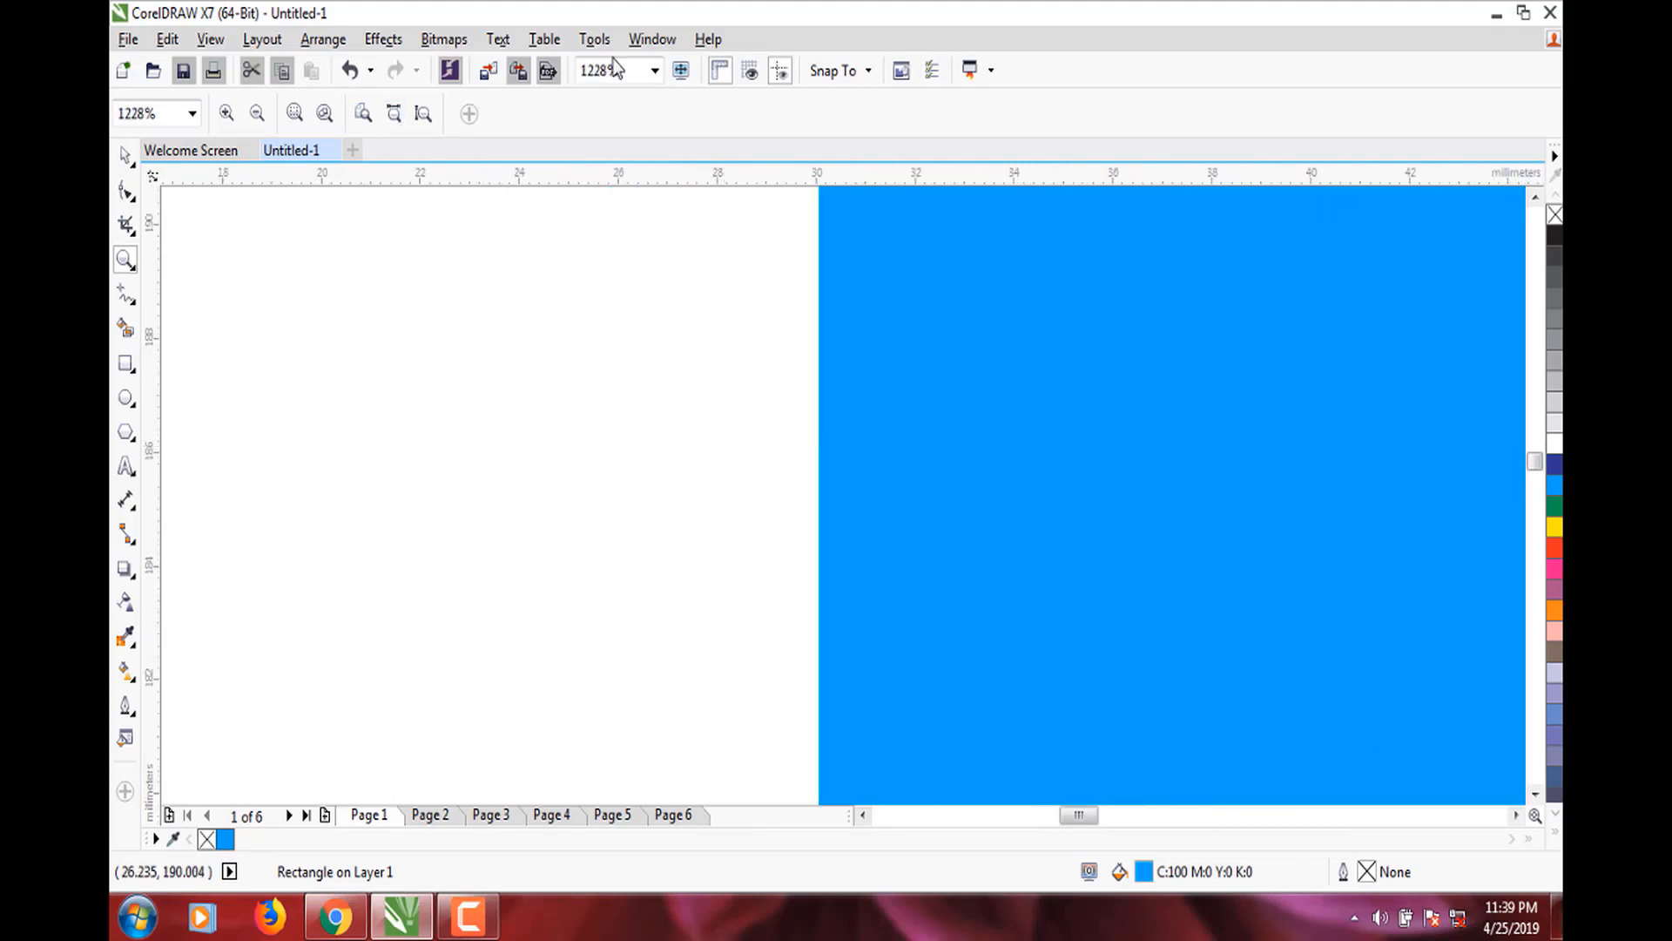
# Reset the zoom level to the page width, 153%, and shift the view slightly sideways.
pyautogui.click(655, 71)
pyautogui.click(664, 153)
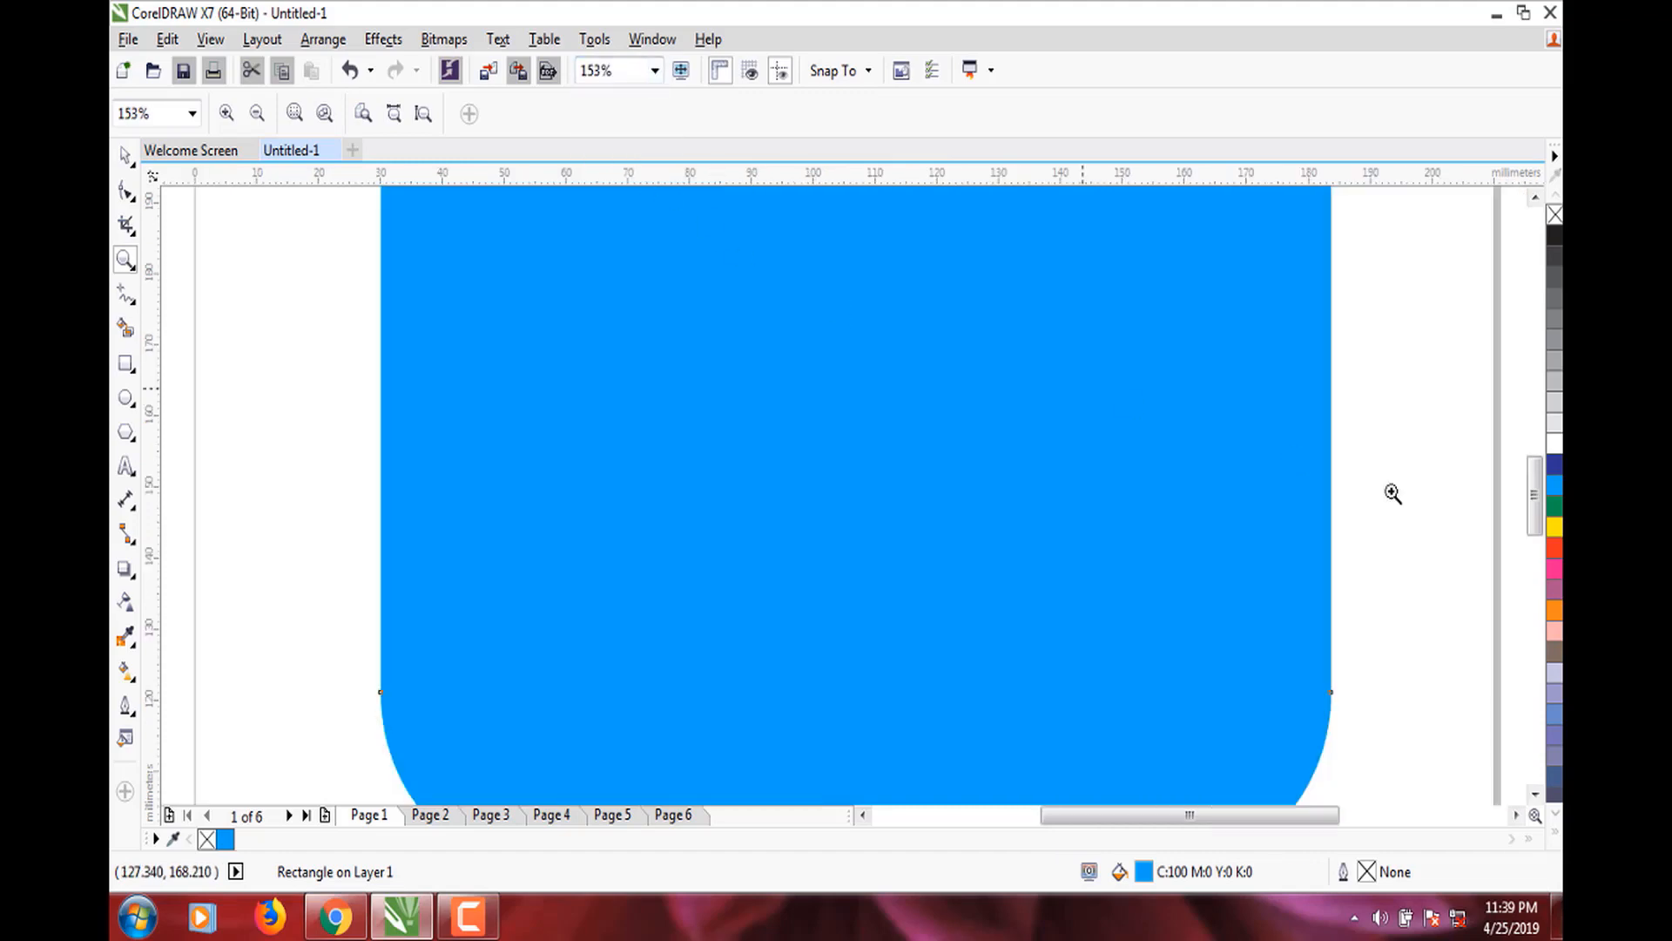
pyautogui.moveTo(1101, 818)
pyautogui.mouseDown()
pyautogui.moveTo(993, 823)
pyautogui.moveTo(1148, 838)
pyautogui.moveTo(1090, 843)
pyautogui.mouseUp()
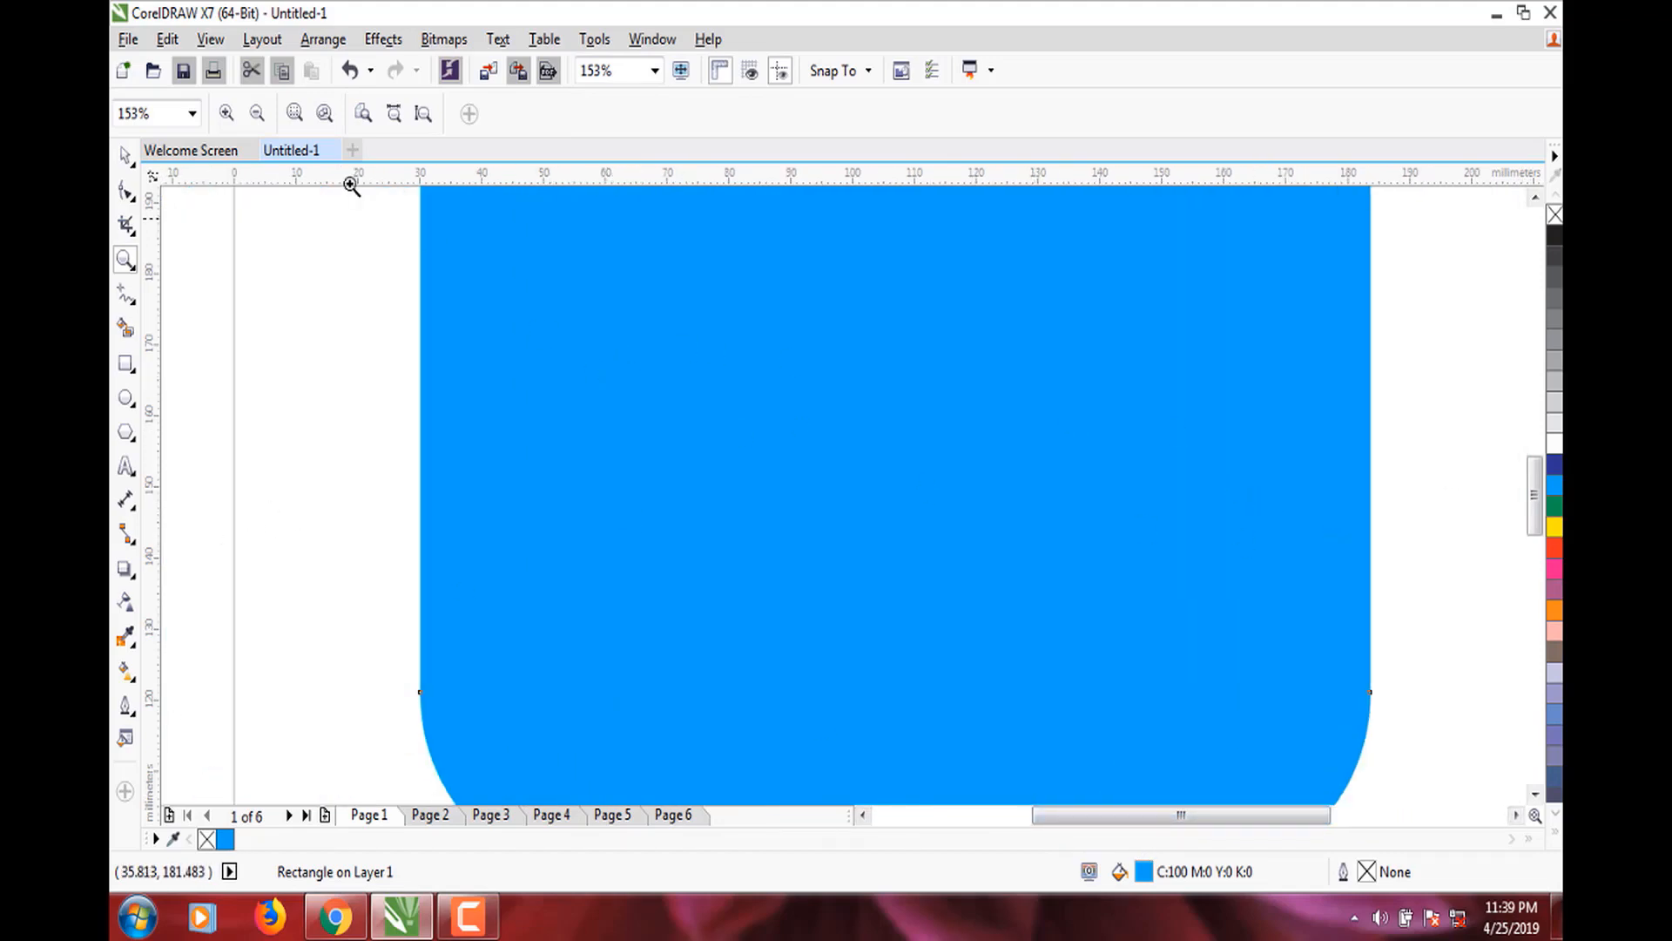
# Zoom to the page height, magnify the area beside the rectangle to 86%, and fit the page height again.
pyautogui.click(423, 114)
pyautogui.click(737, 386)
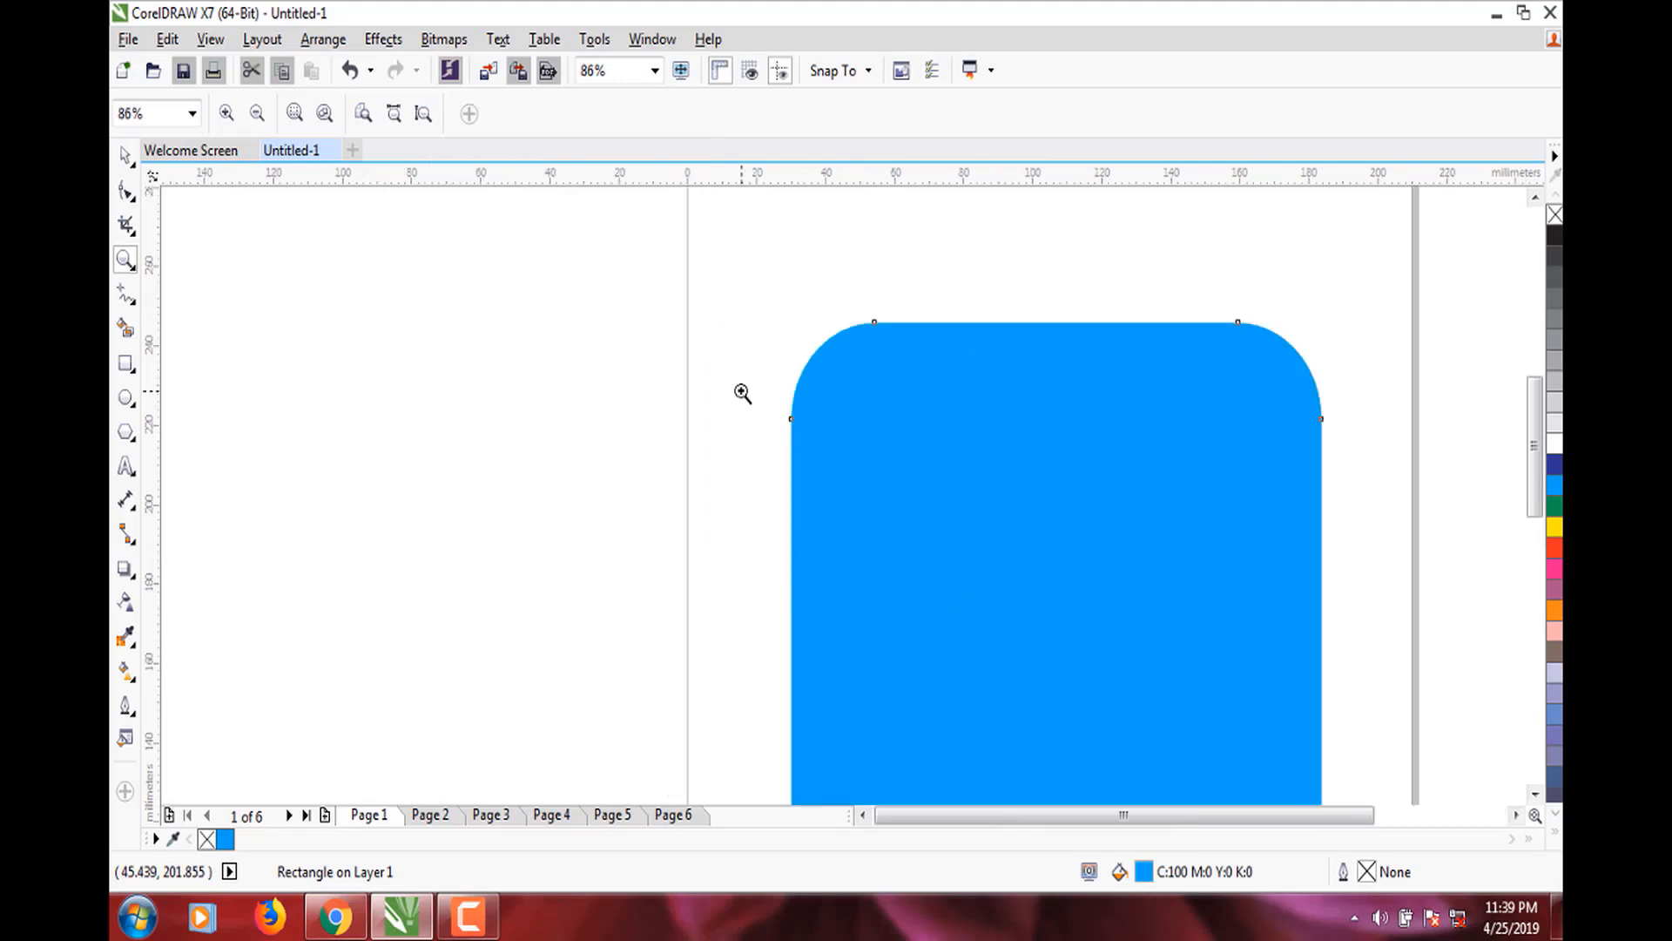
pyautogui.click(423, 114)
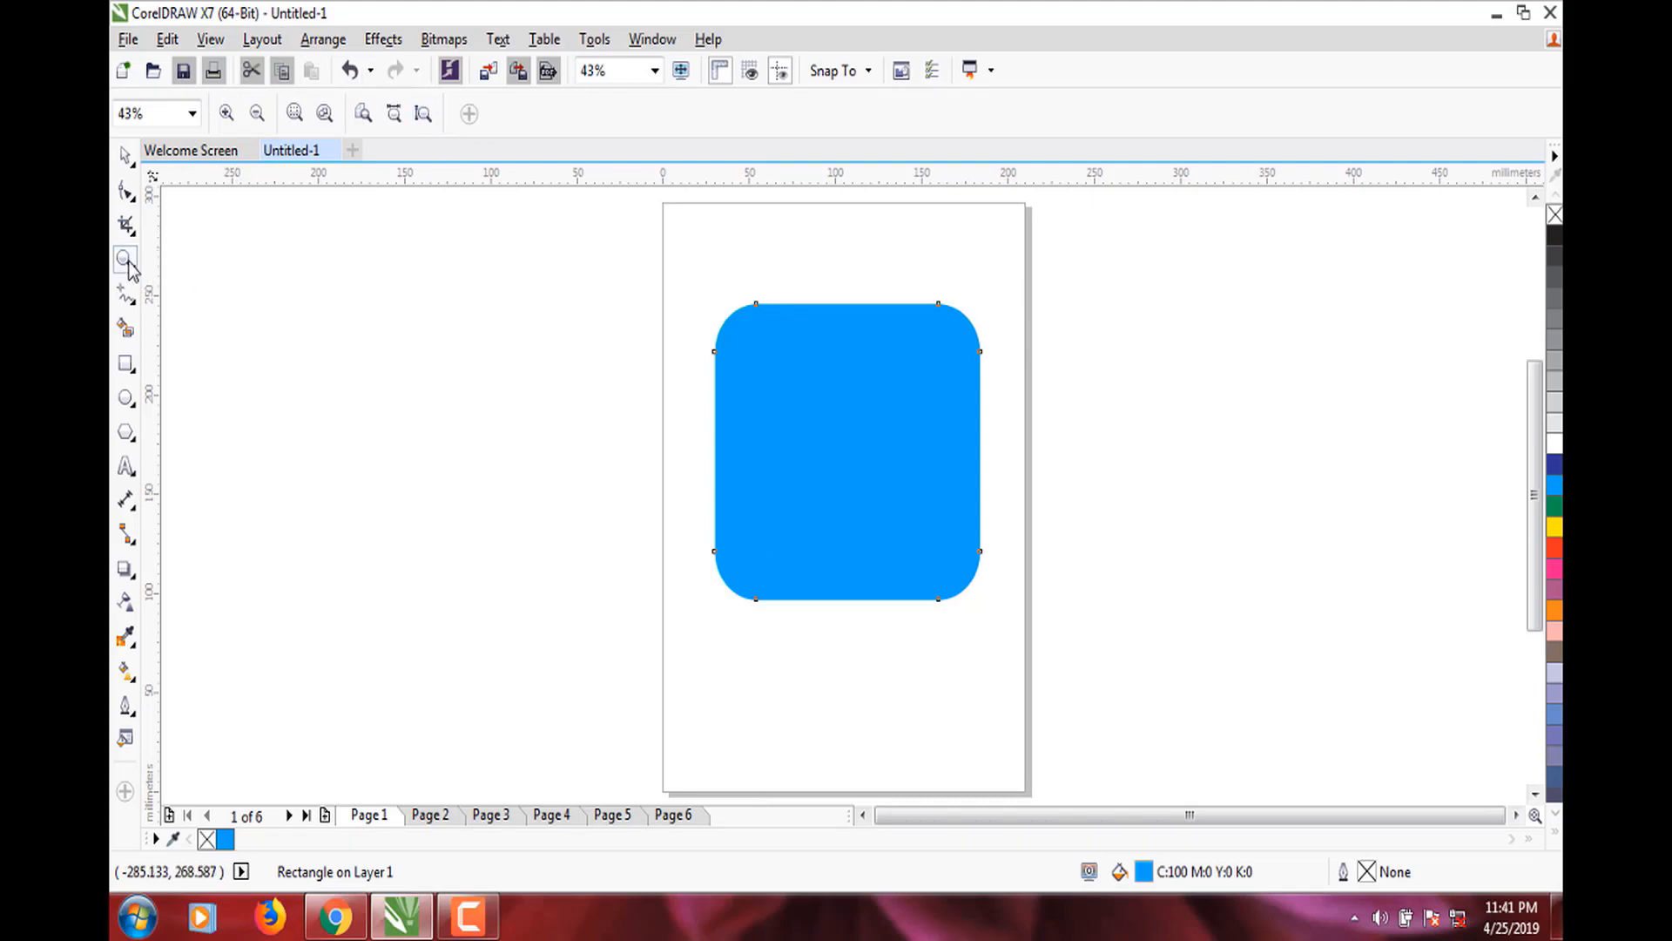
pyautogui.click(595, 40)
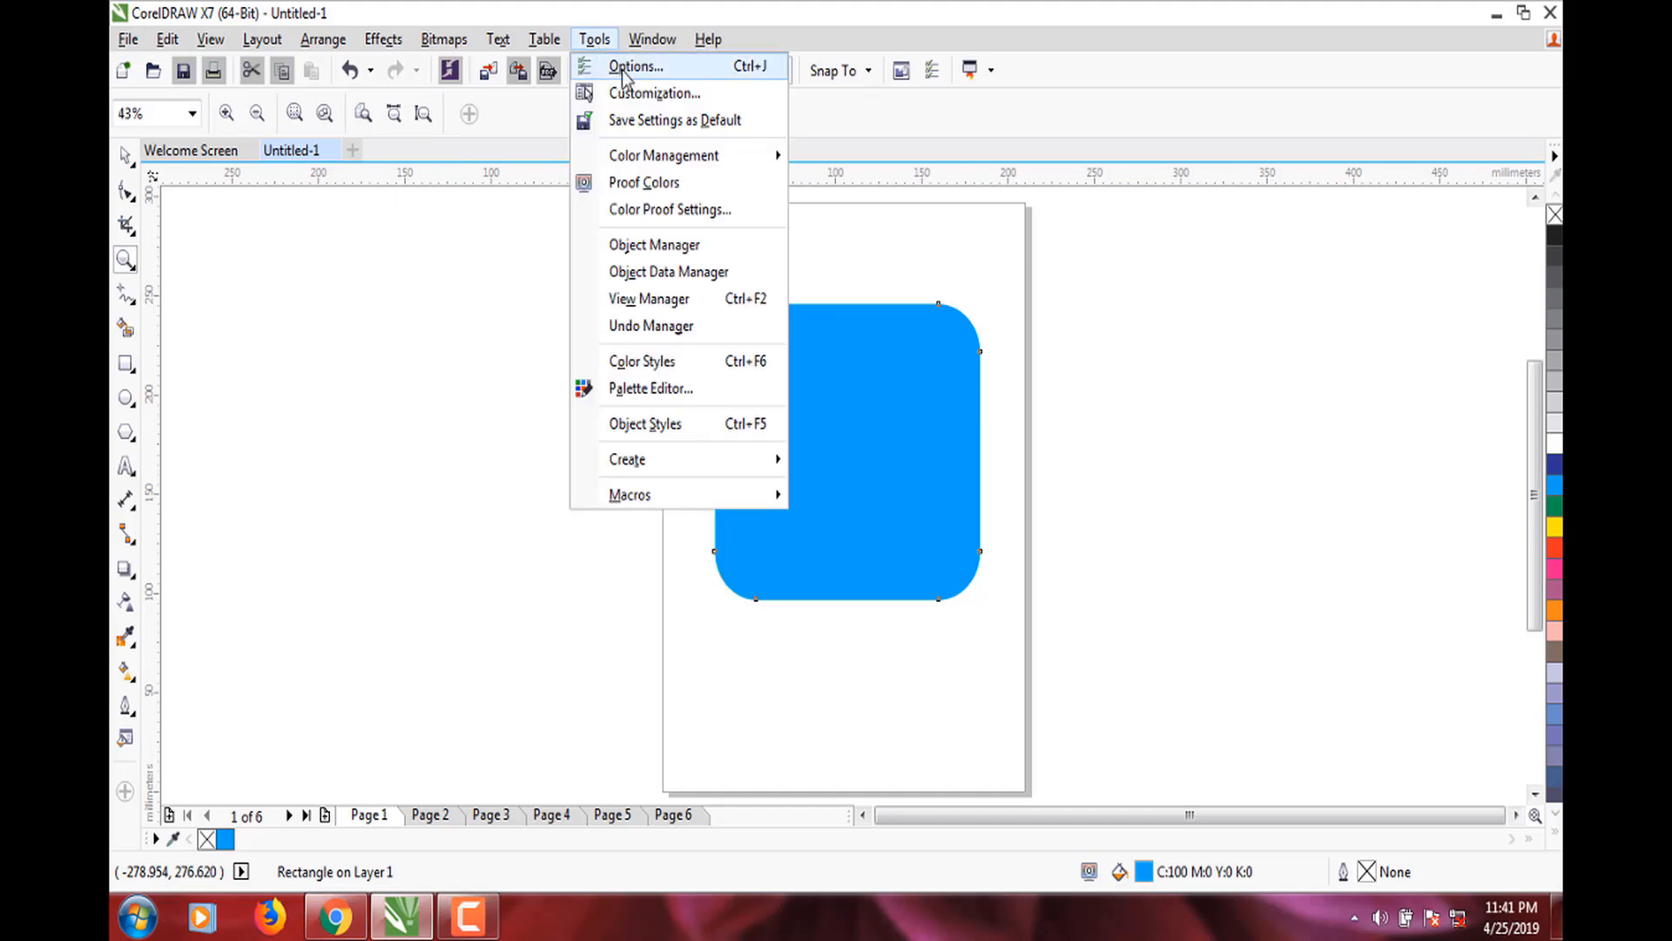
pyautogui.click(623, 73)
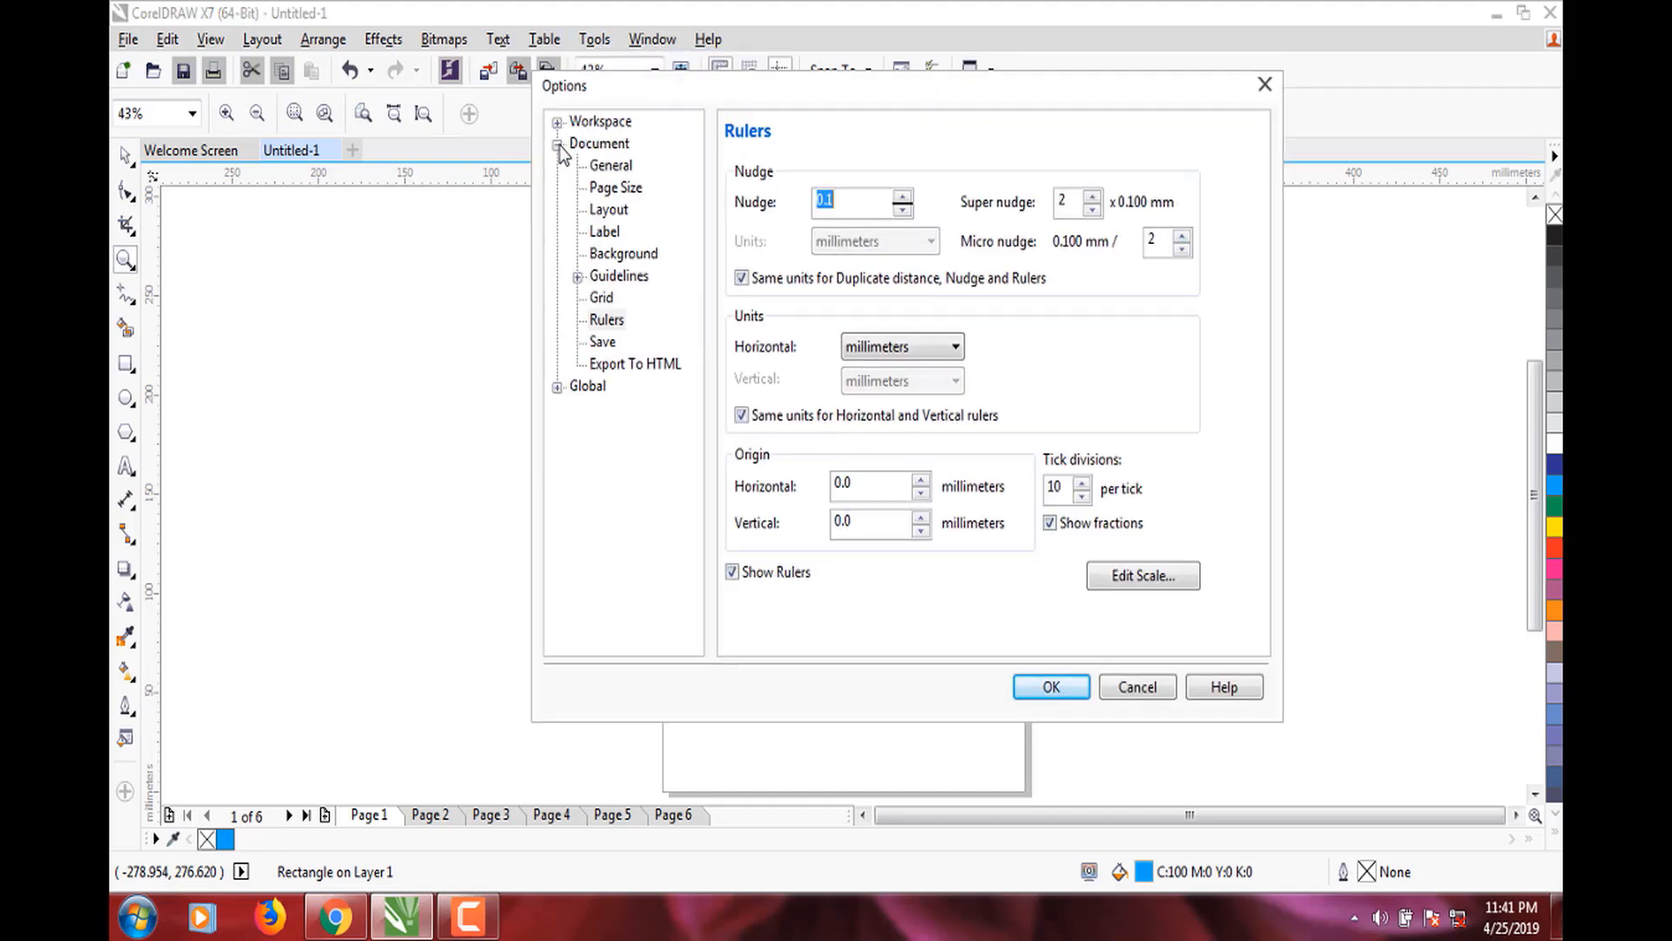
pyautogui.click(558, 145)
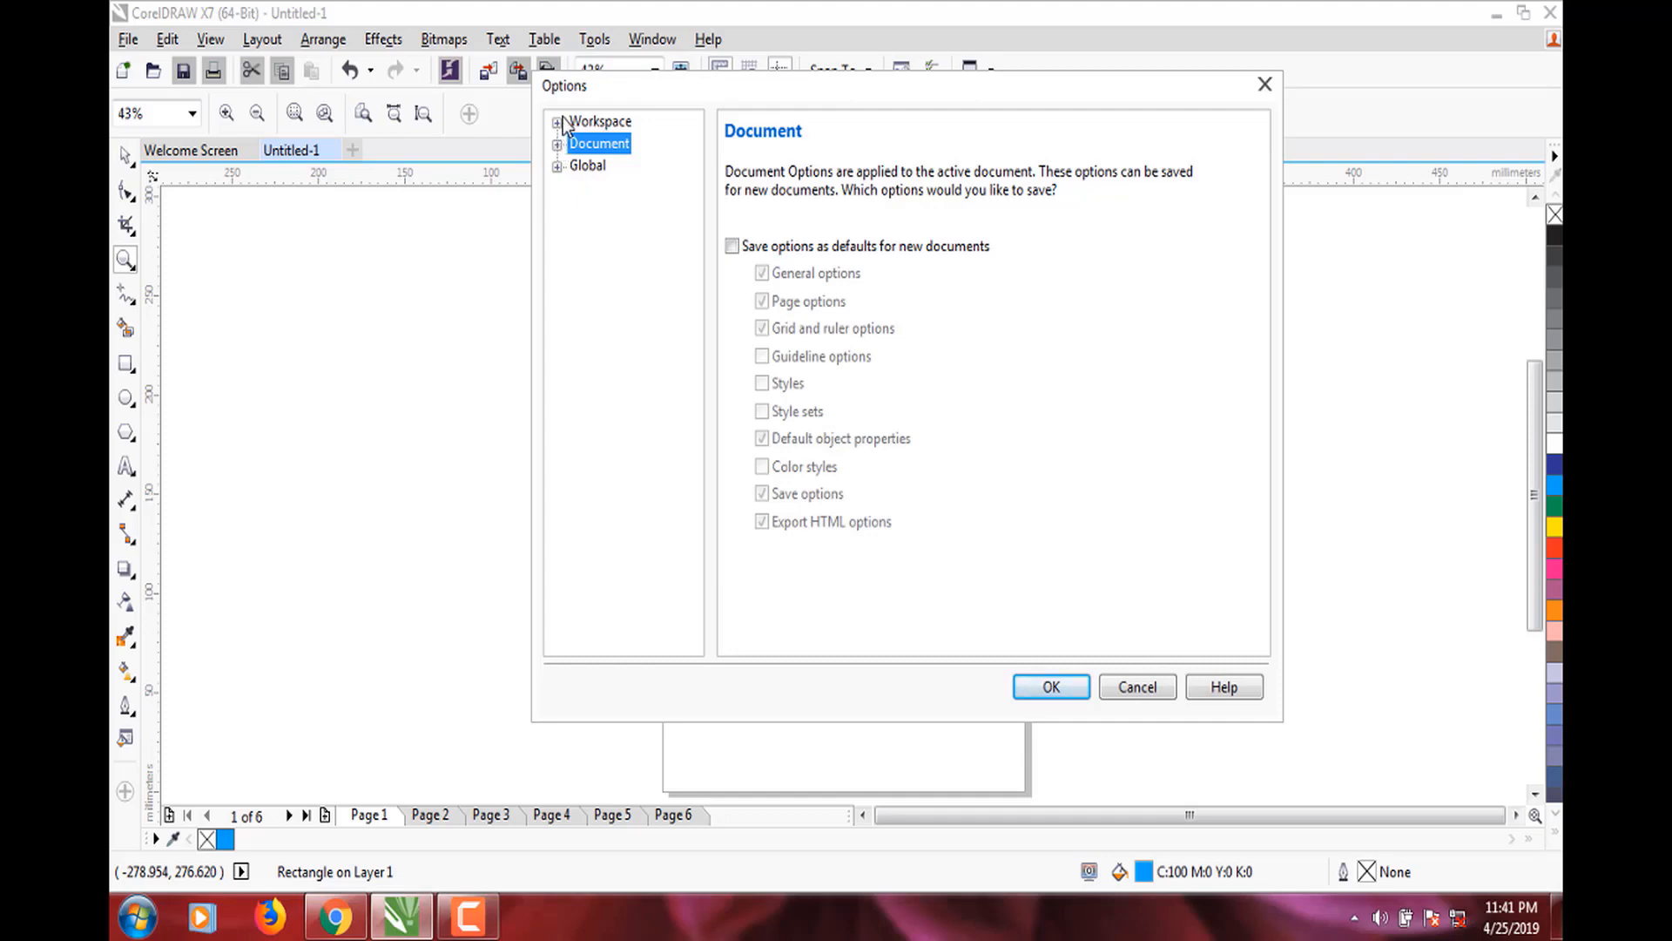
pyautogui.click(558, 123)
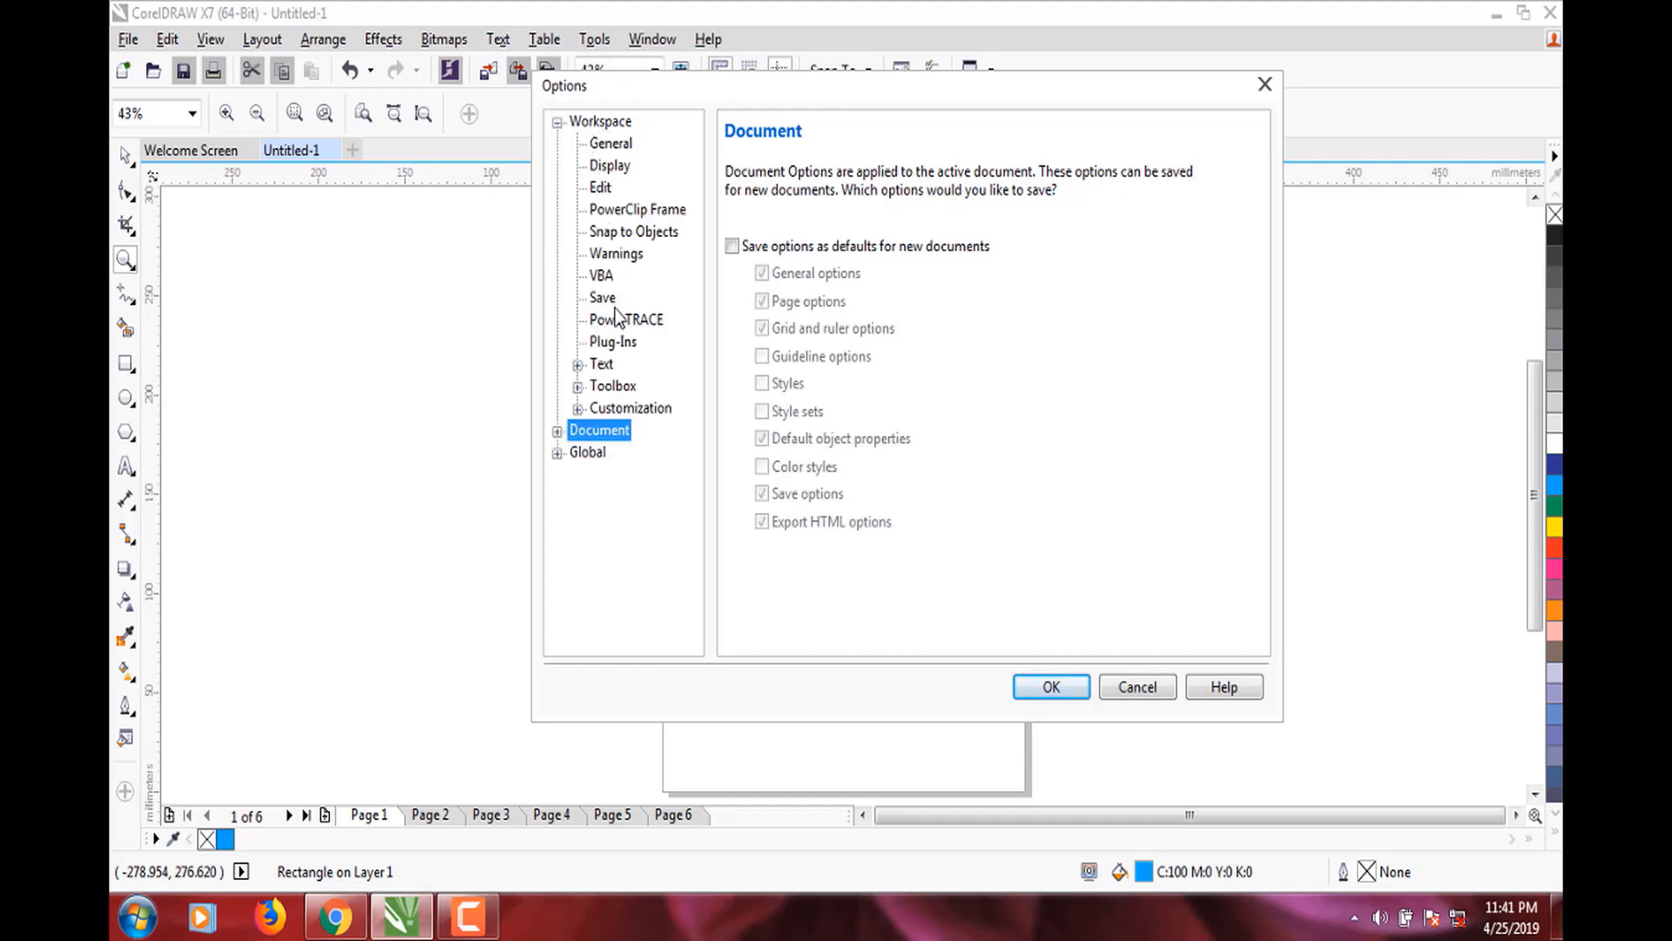
pyautogui.click(578, 388)
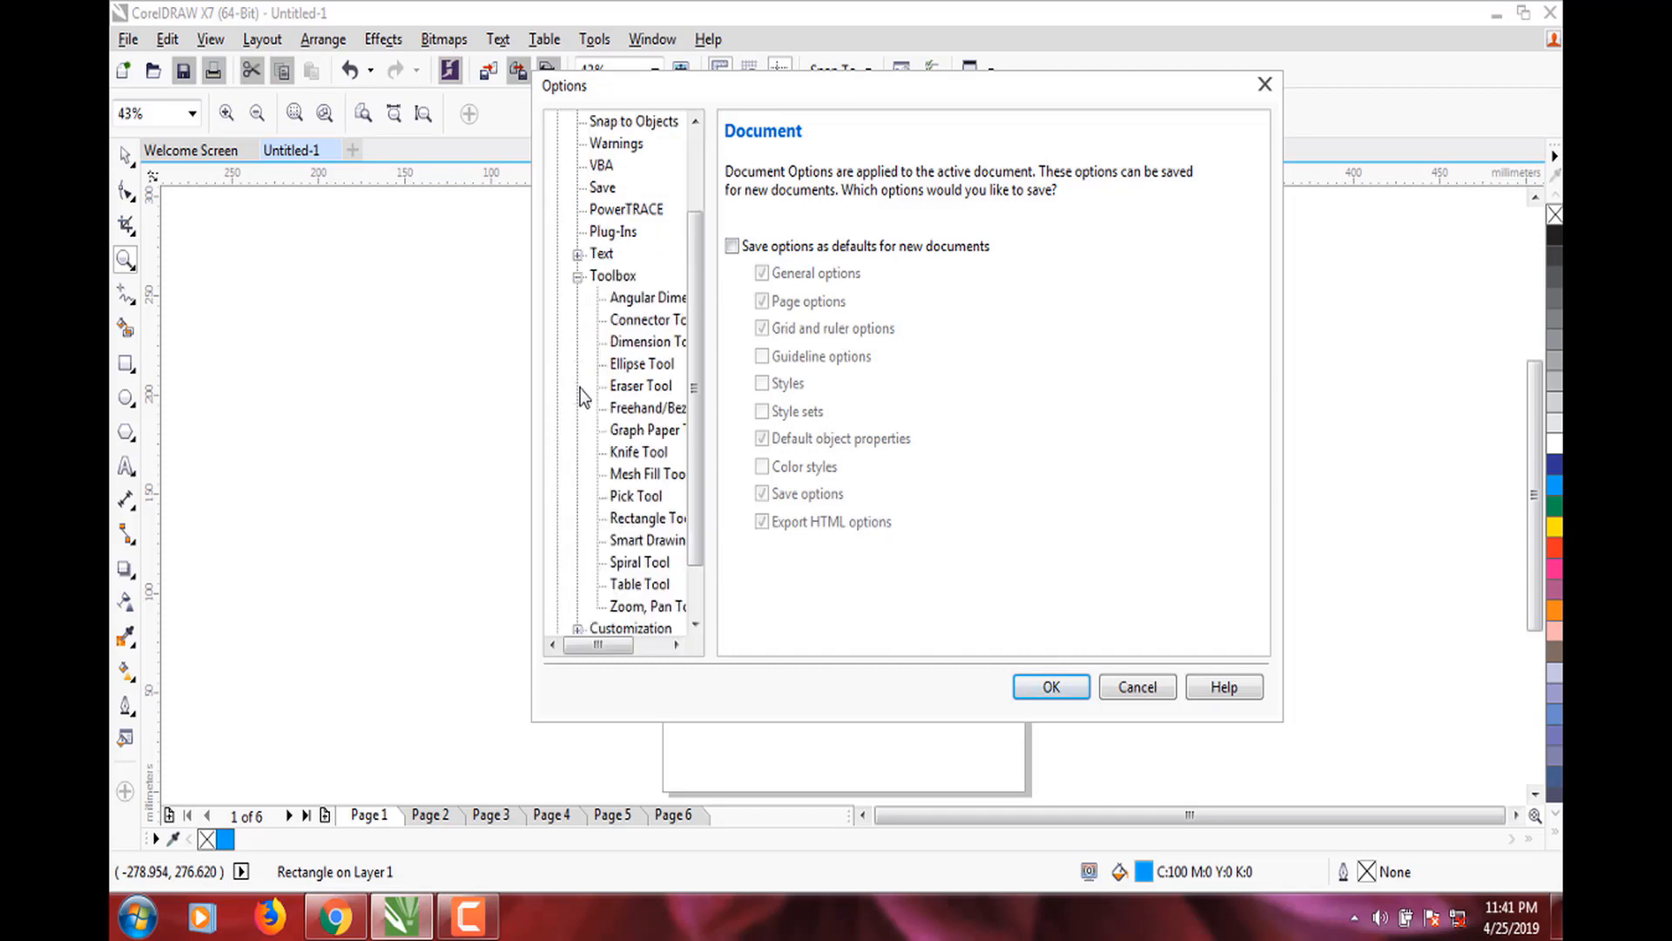
pyautogui.click(578, 278)
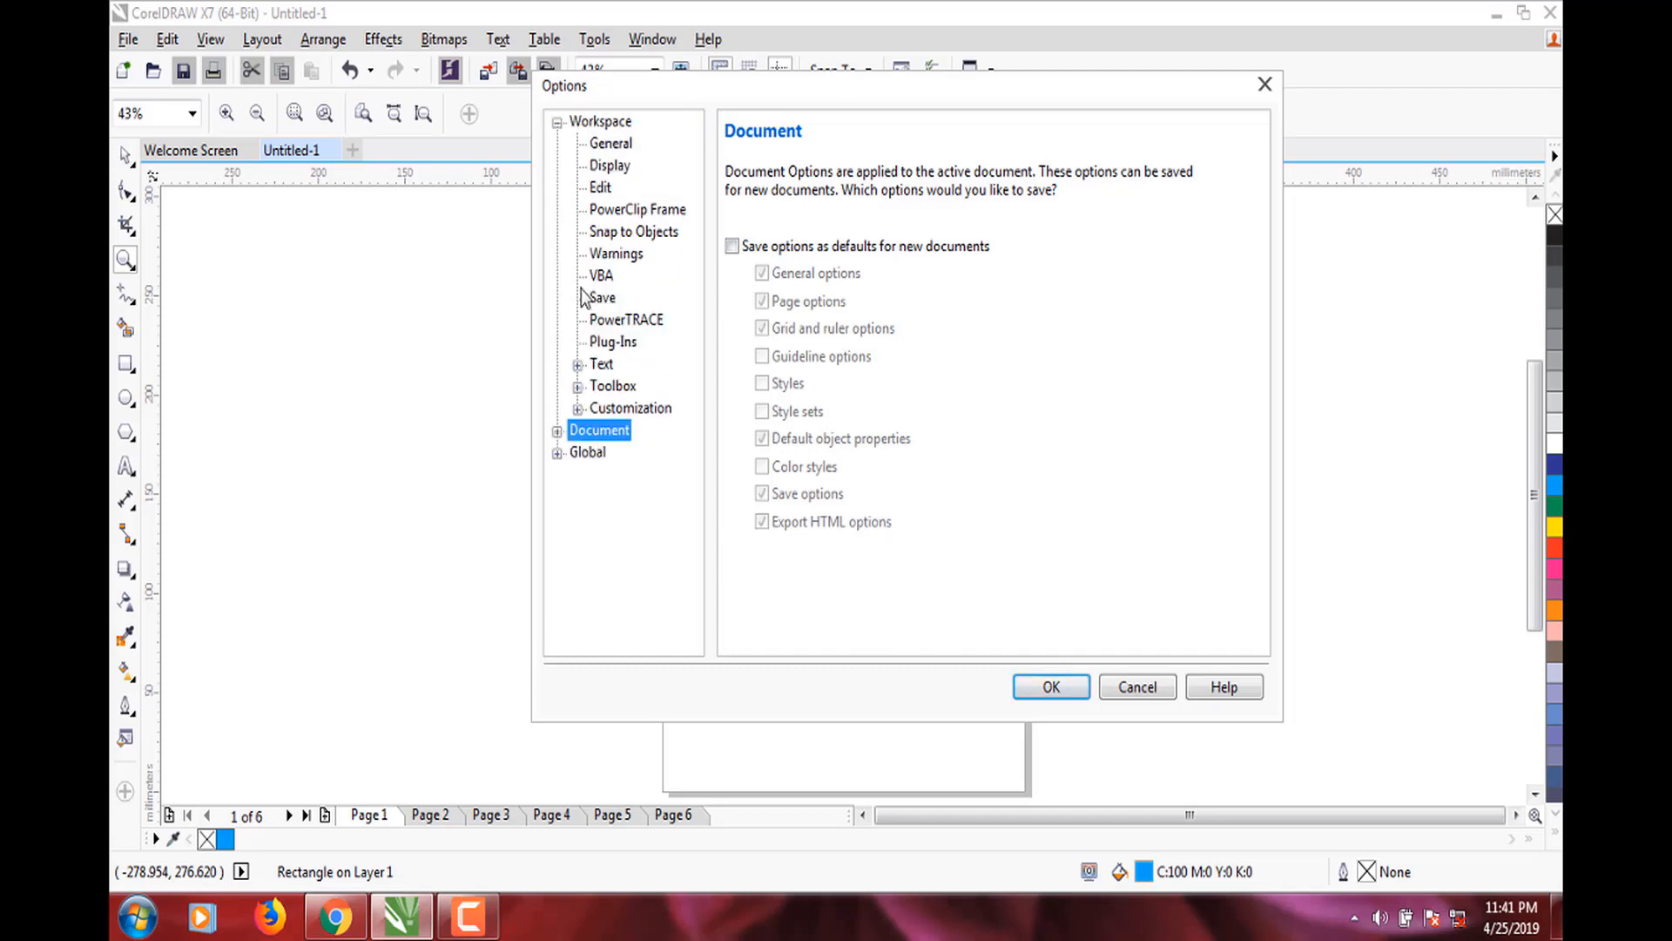
pyautogui.click(1126, 693)
# Open the Zoom, Pan Tool settings under the Workspace Toolbox options.
pyautogui.click(591, 53)
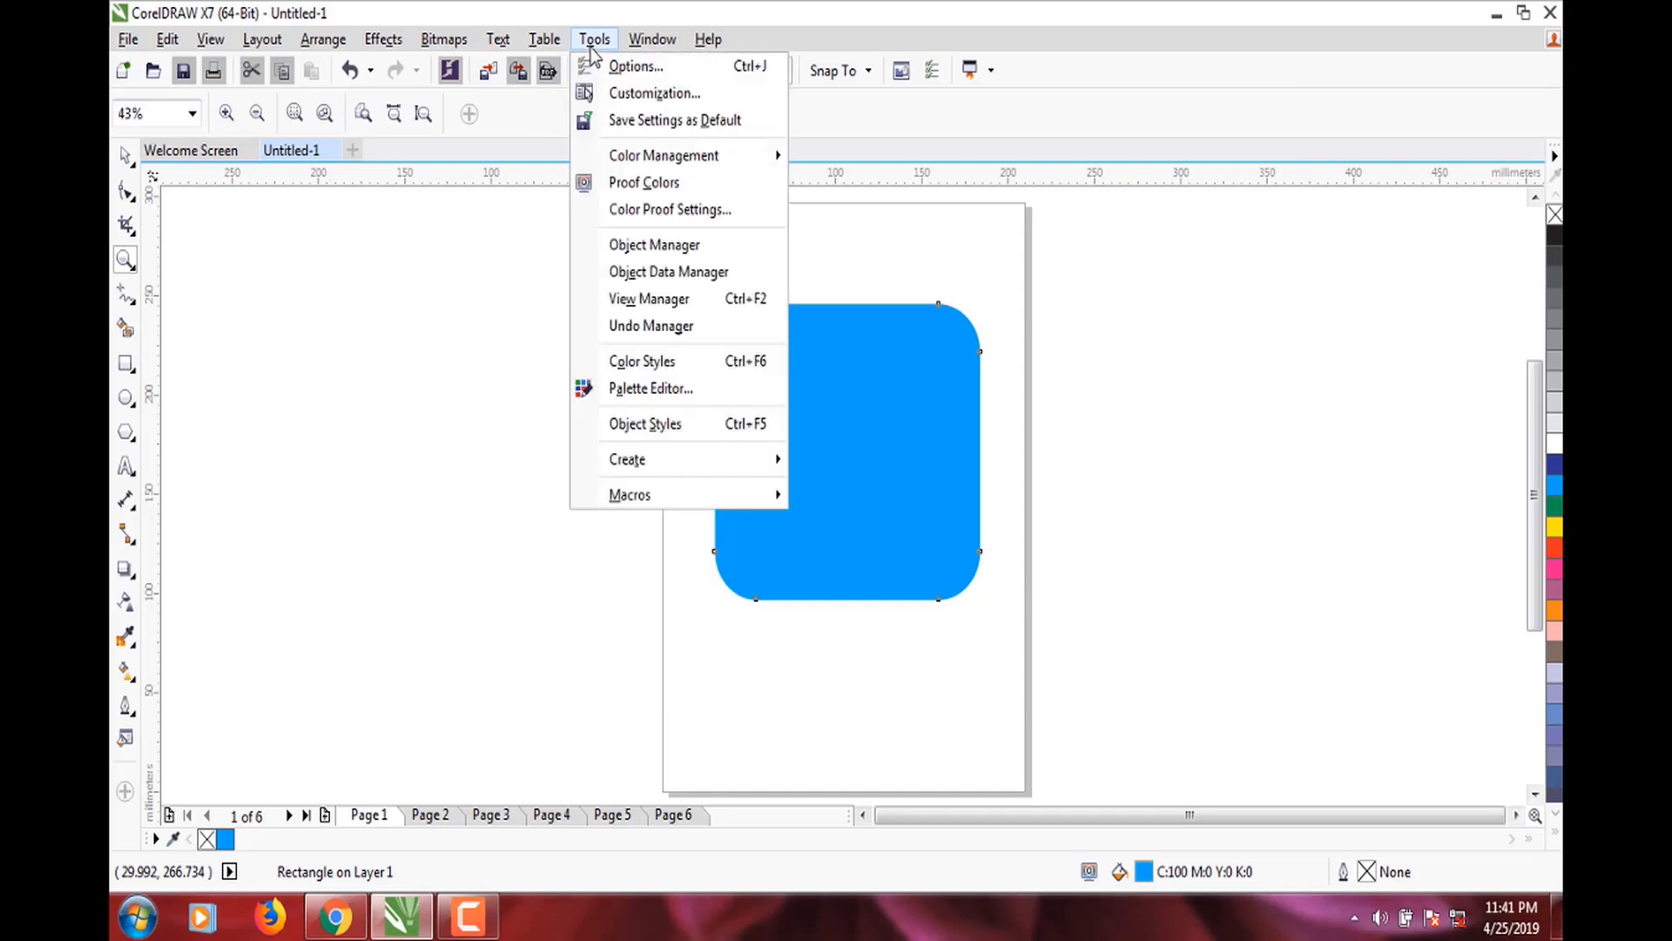
pyautogui.click(639, 81)
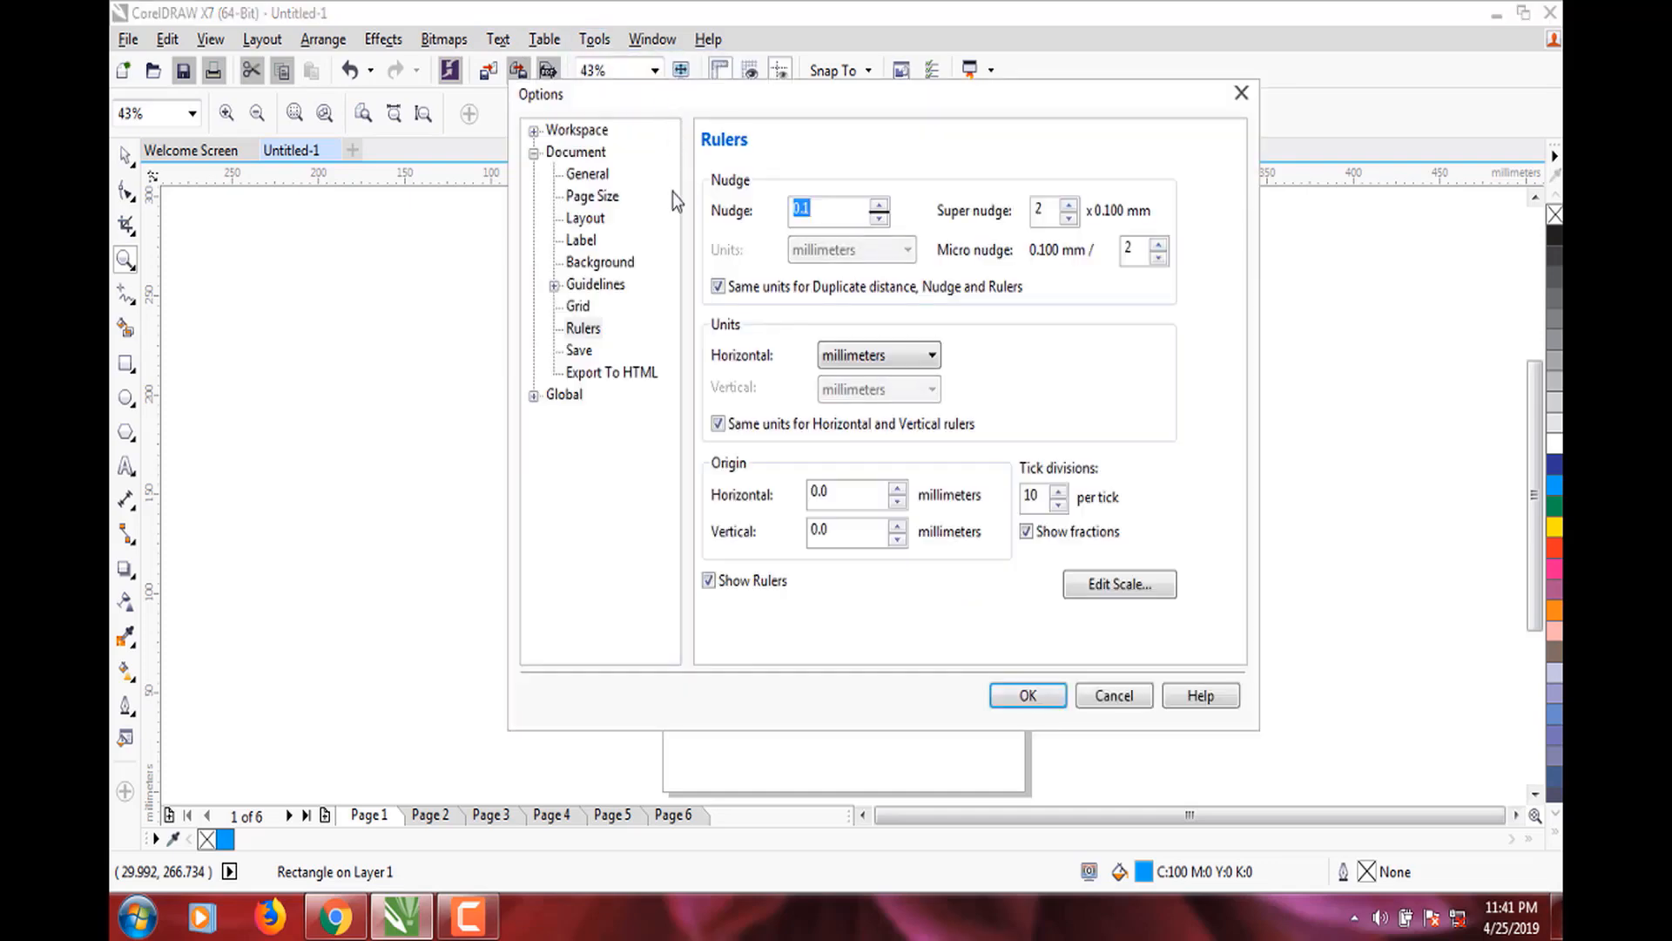
pyautogui.click(534, 151)
pyautogui.click(533, 131)
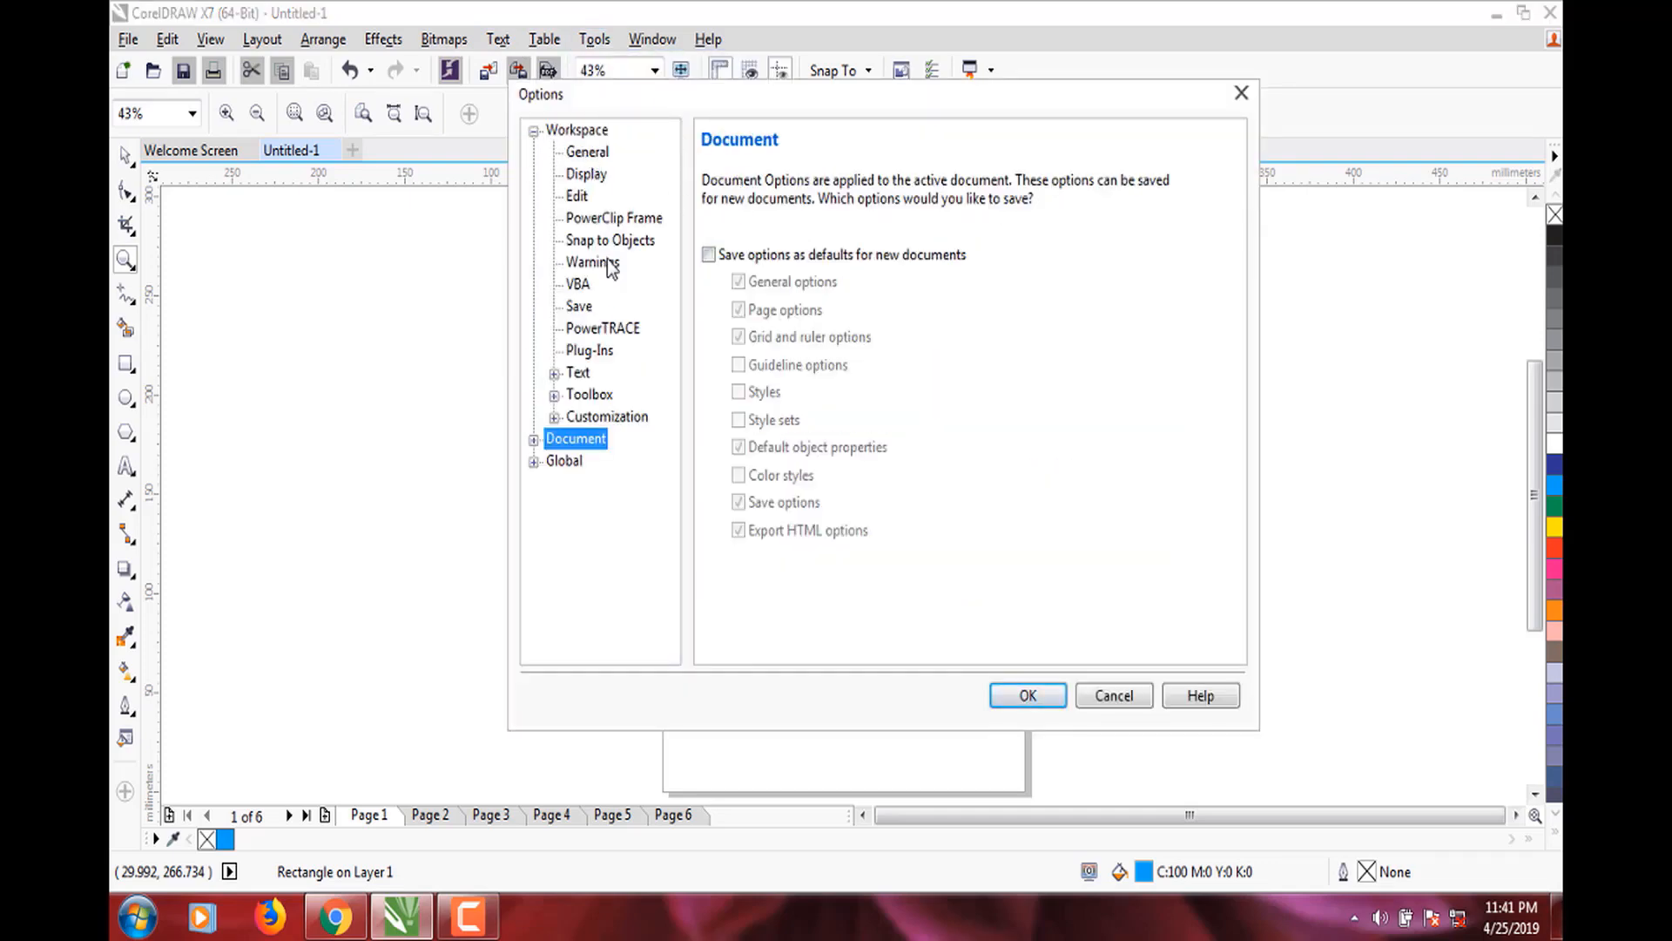
pyautogui.click(554, 395)
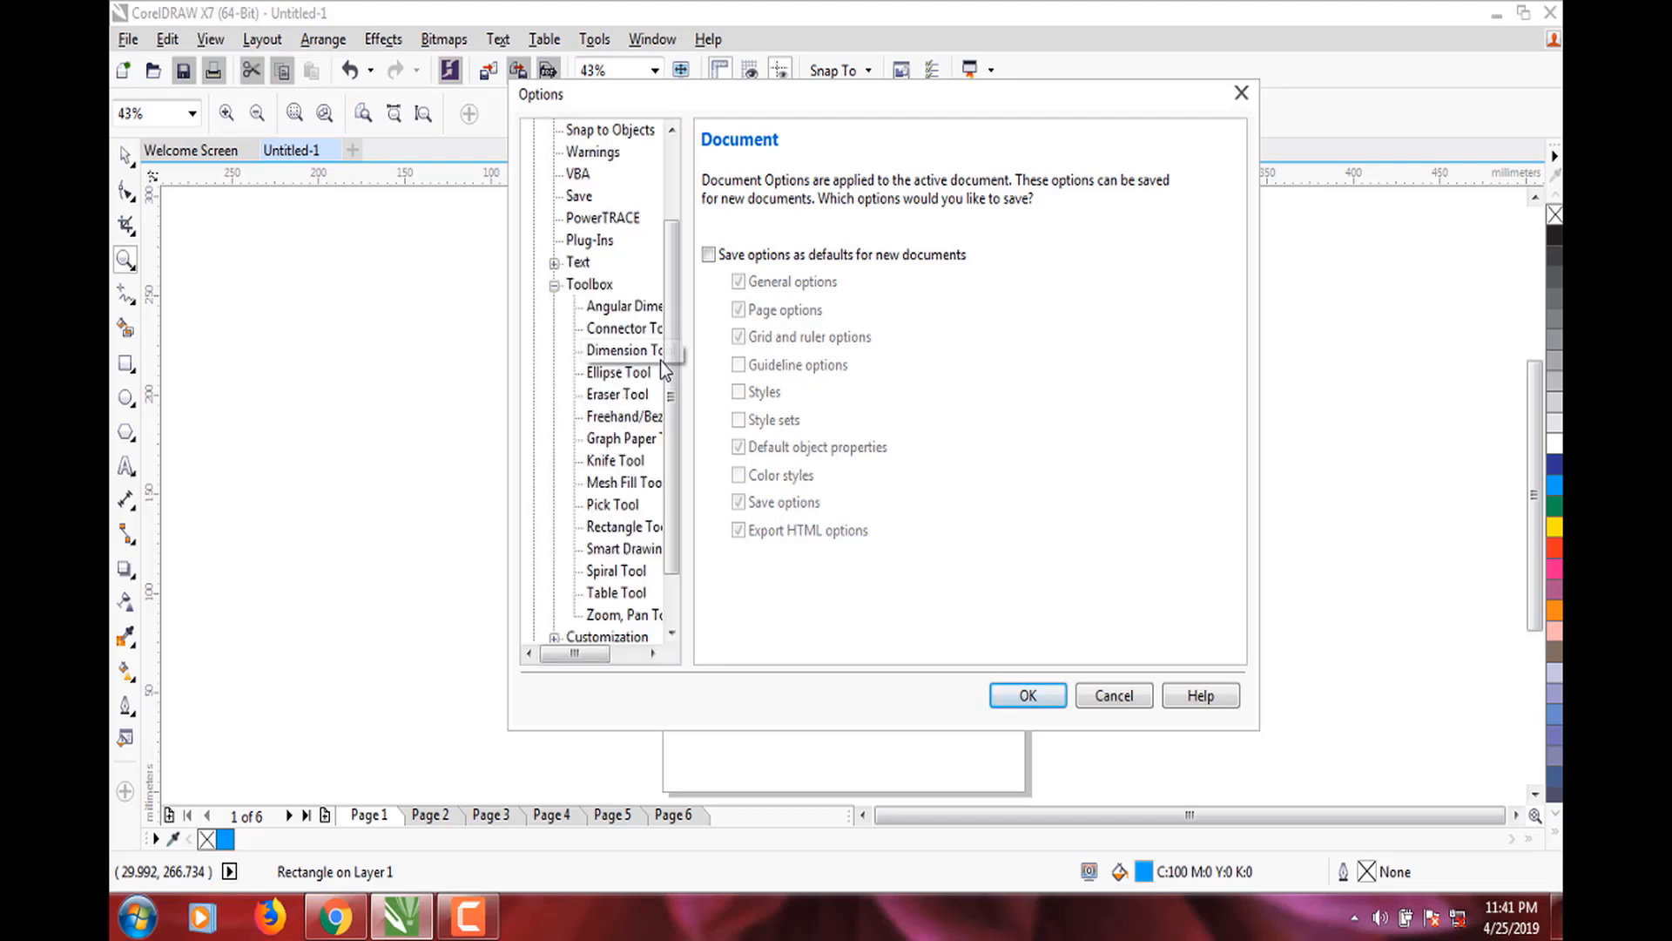
pyautogui.scroll(-1, 640, 545)
pyautogui.click(640, 547)
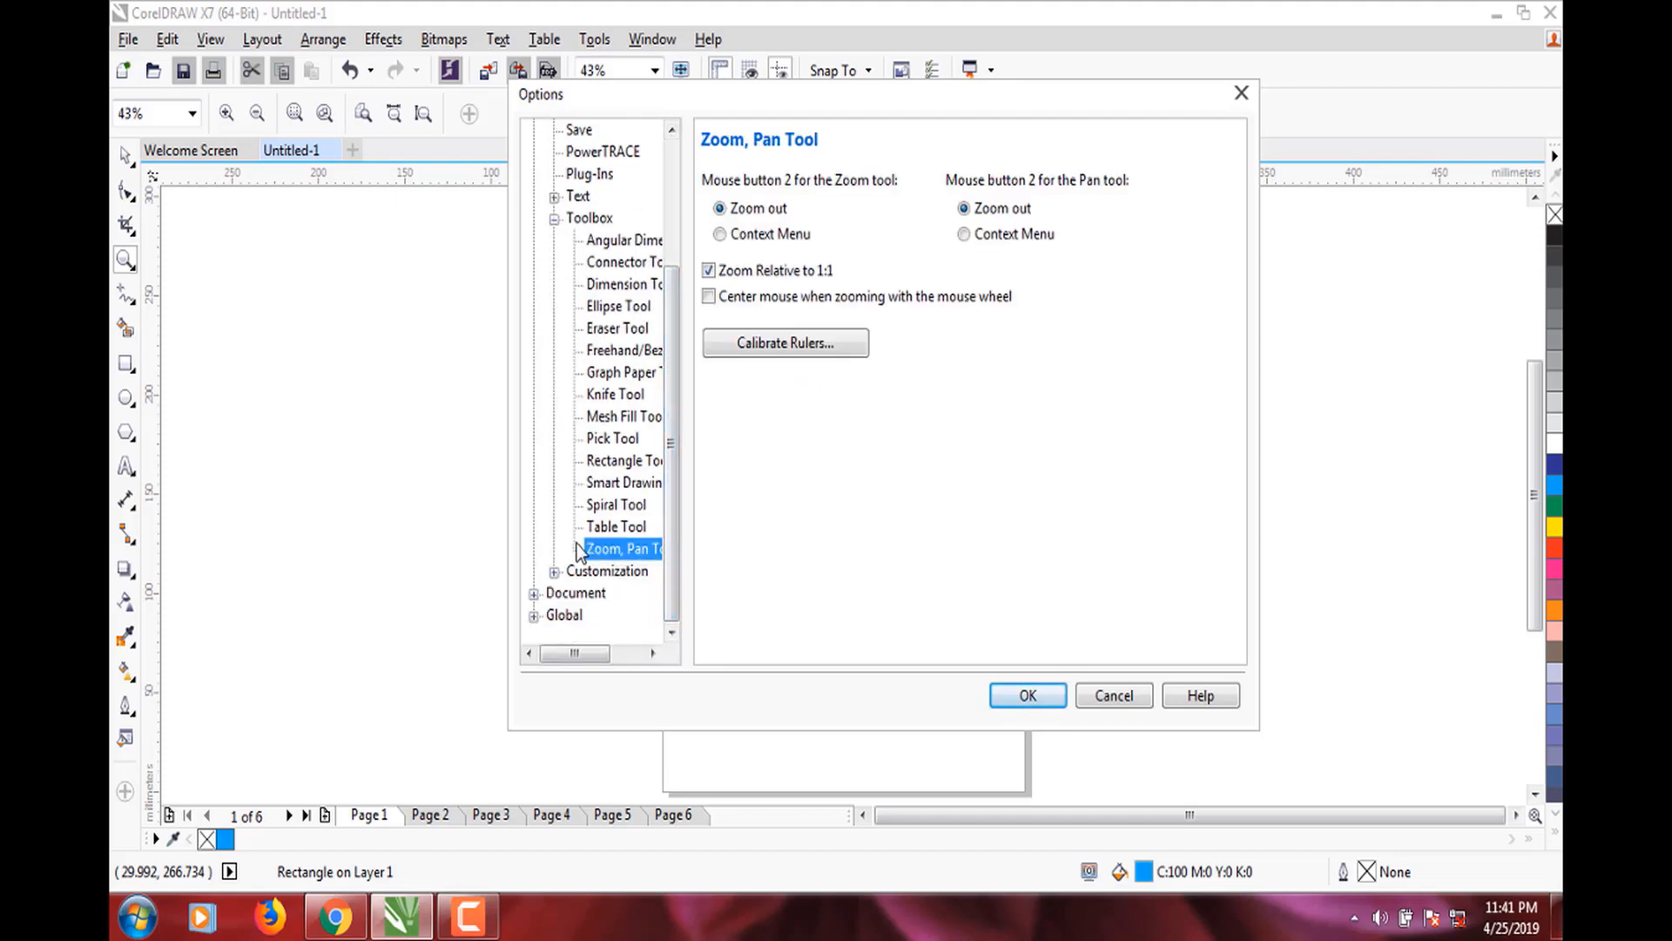
# Set mouse button 2 to Context Menu for both the Zoom and Pan tools and apply the options.
pyautogui.click(721, 235)
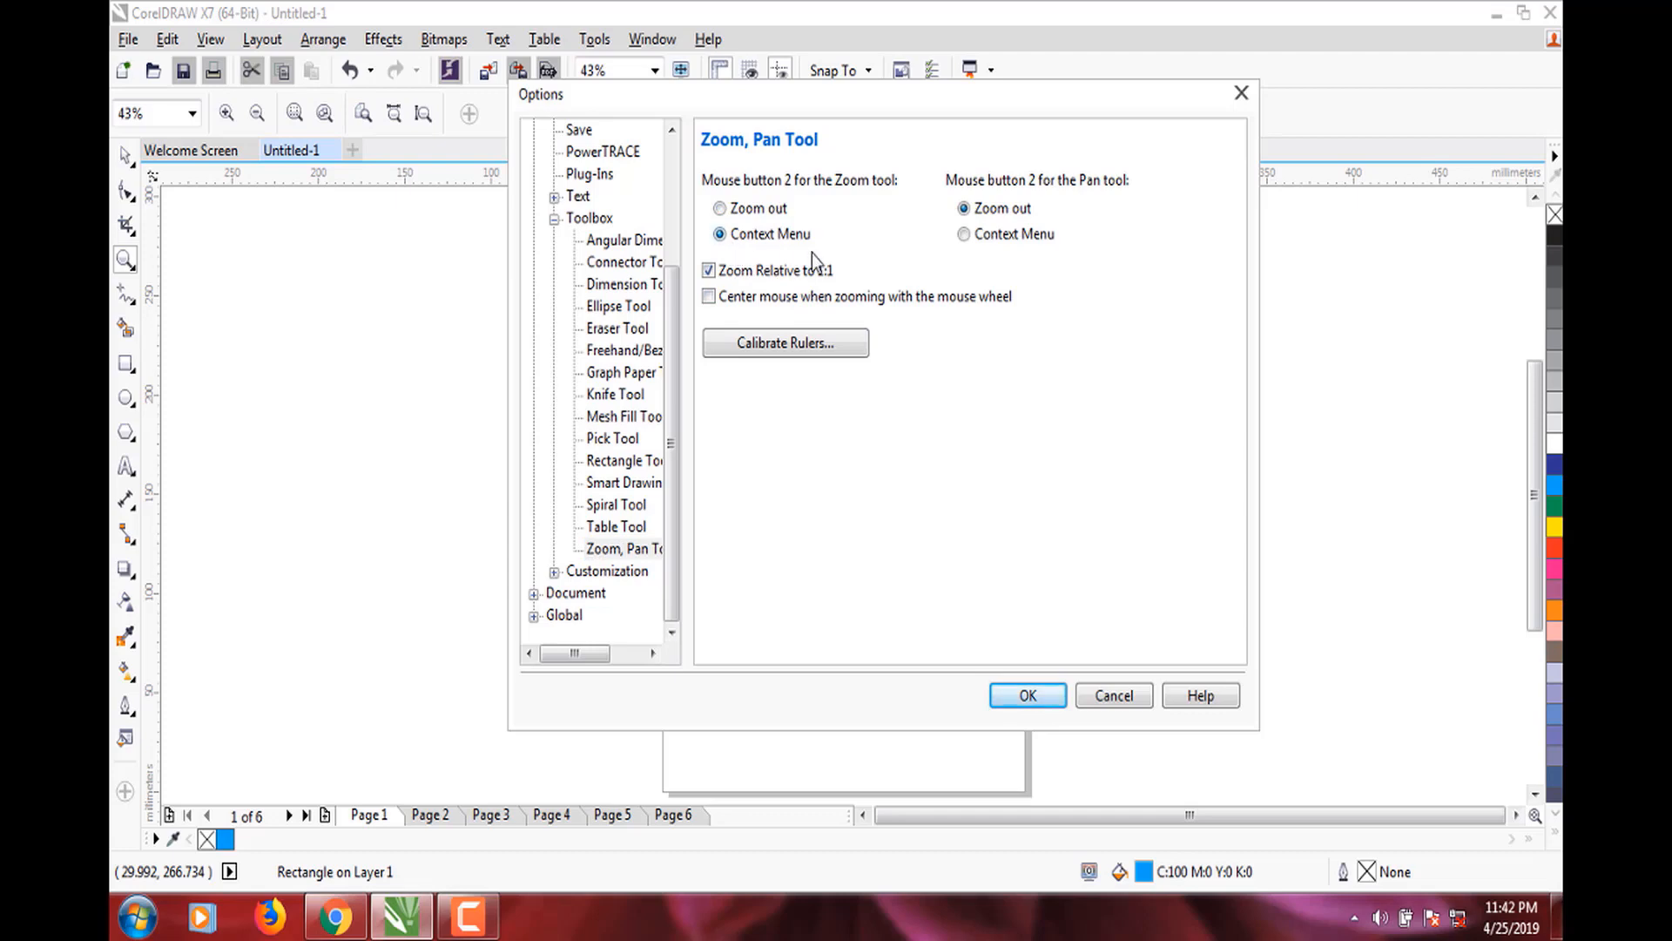
pyautogui.click(966, 237)
pyautogui.click(1017, 695)
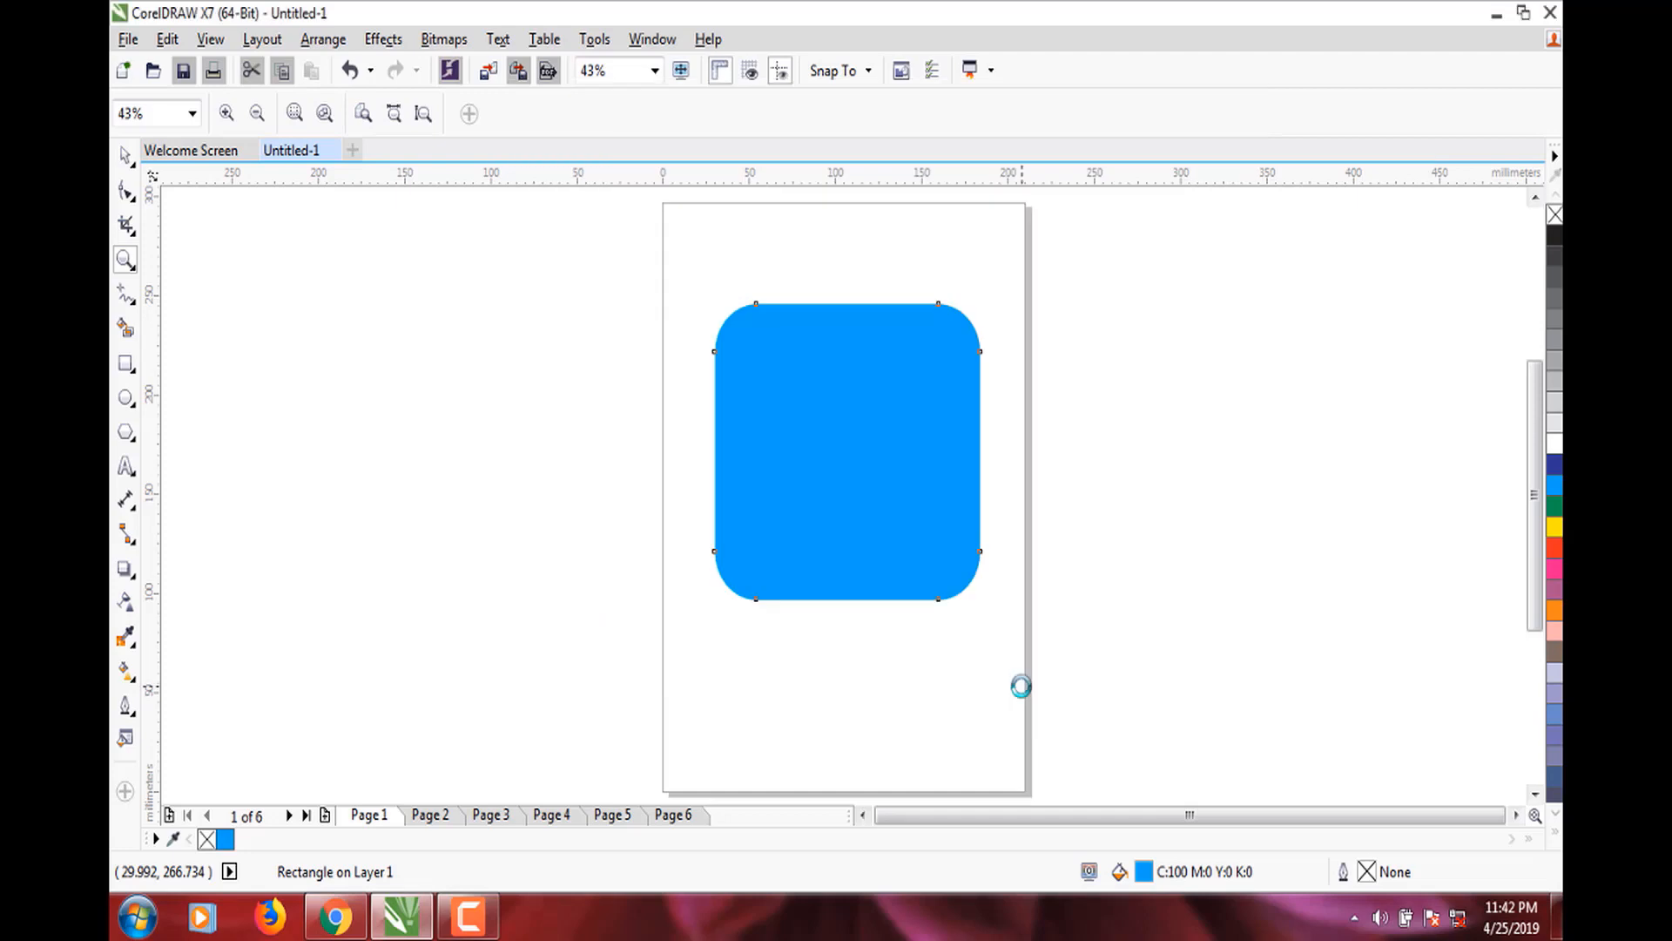
# Magnify the middle of the blue rectangle to 171% with the Zoom tool and zoom out to 150%.
pyautogui.click(827, 467)
pyautogui.click(854, 416)
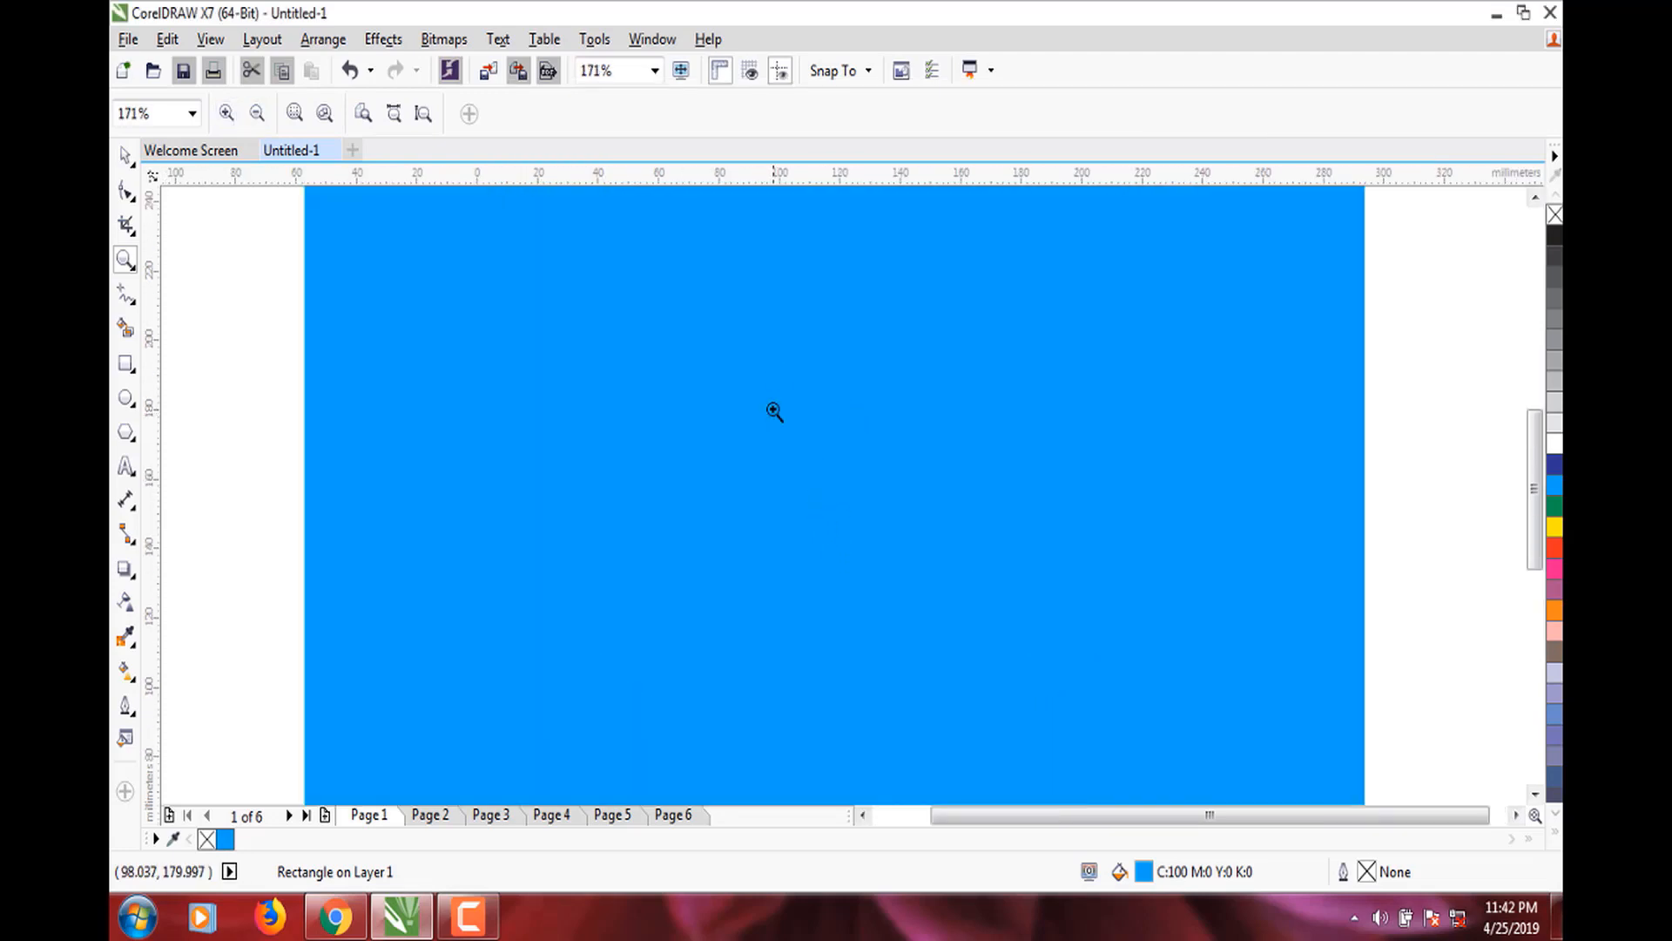
pyautogui.scroll(-1, 775, 412)
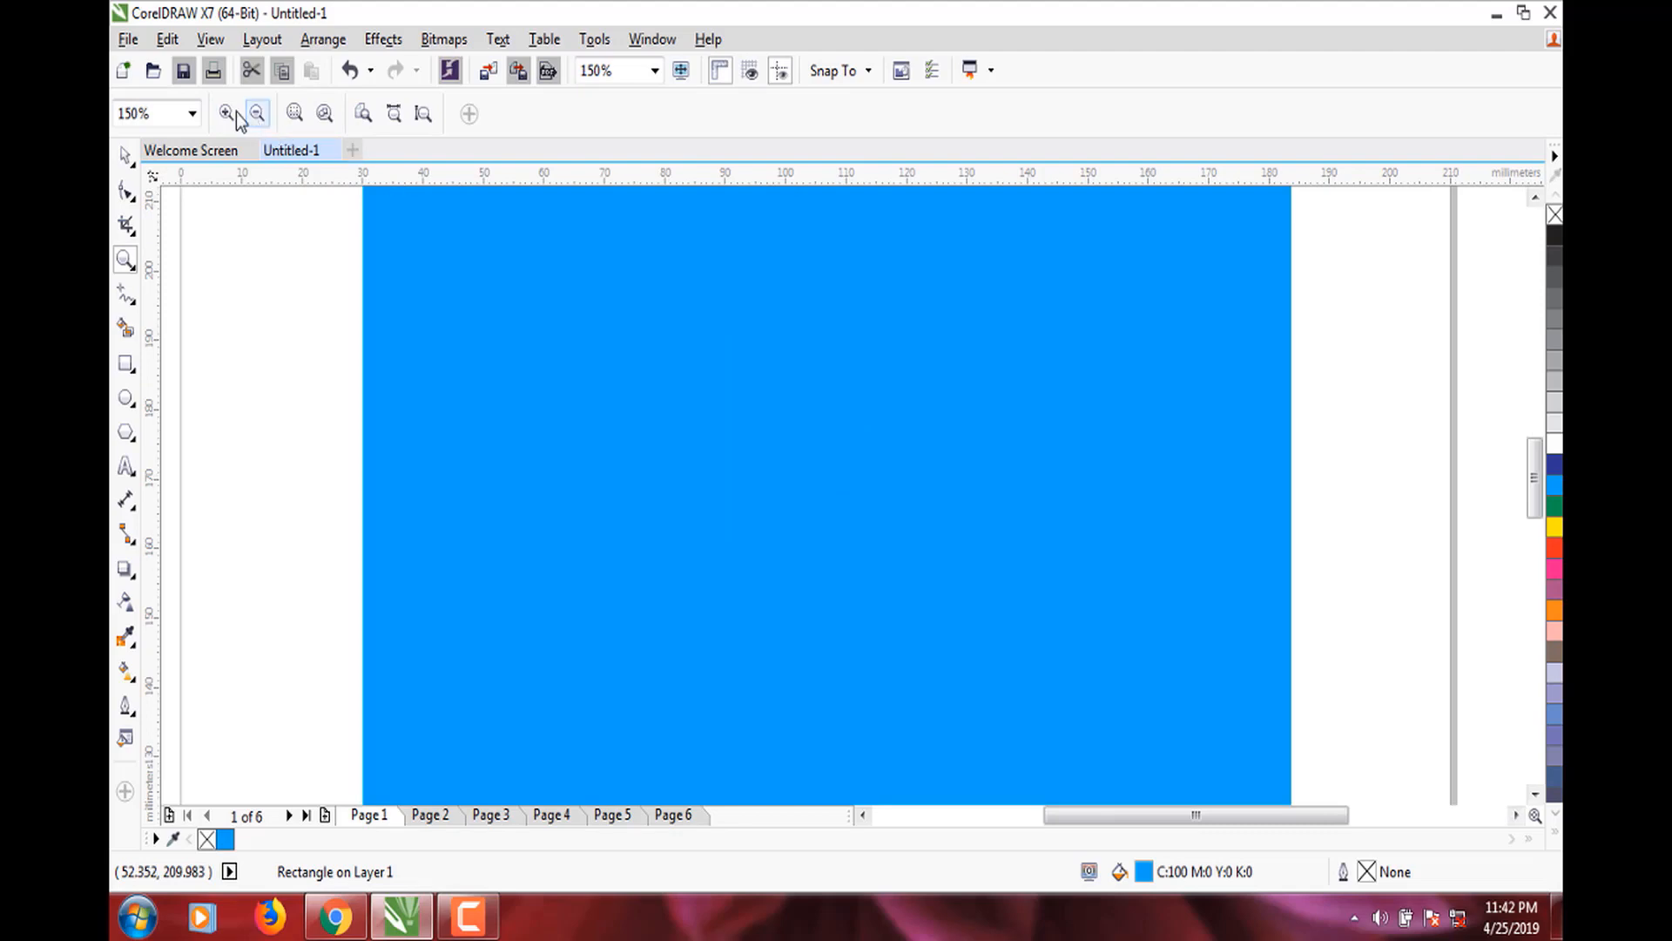
# Zoom the view of the blue rectangle out to 75%.
pyautogui.scroll(-2, 653, 463)
pyautogui.scroll(2, 654, 462)
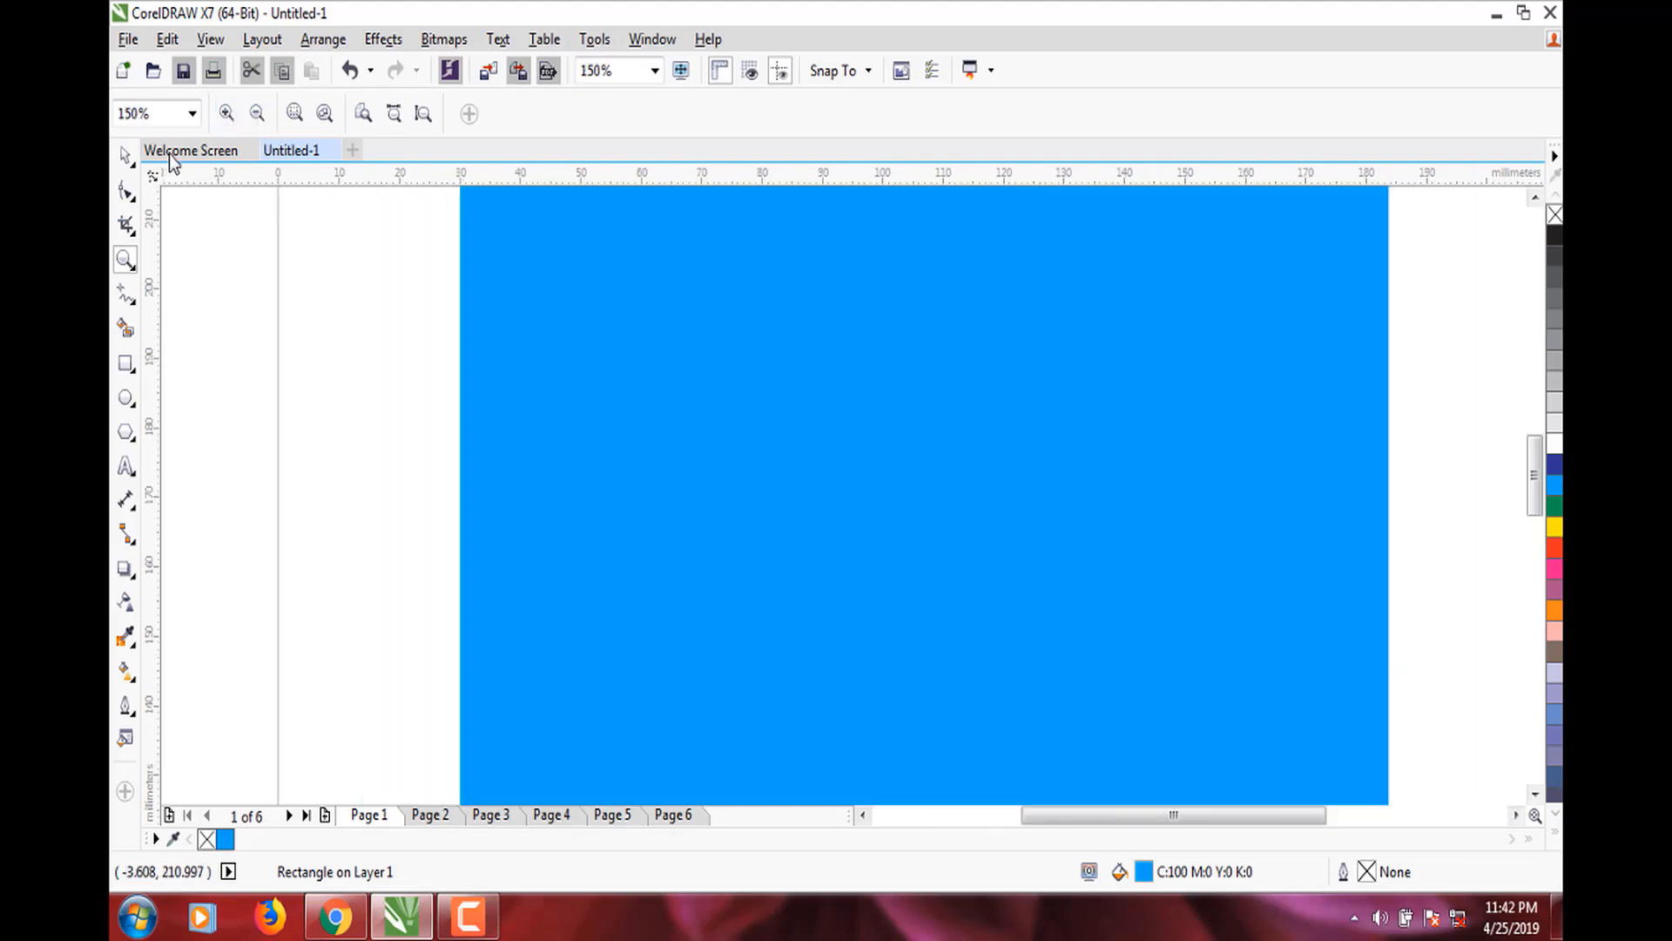
pyautogui.scroll(-1, 573, 325)
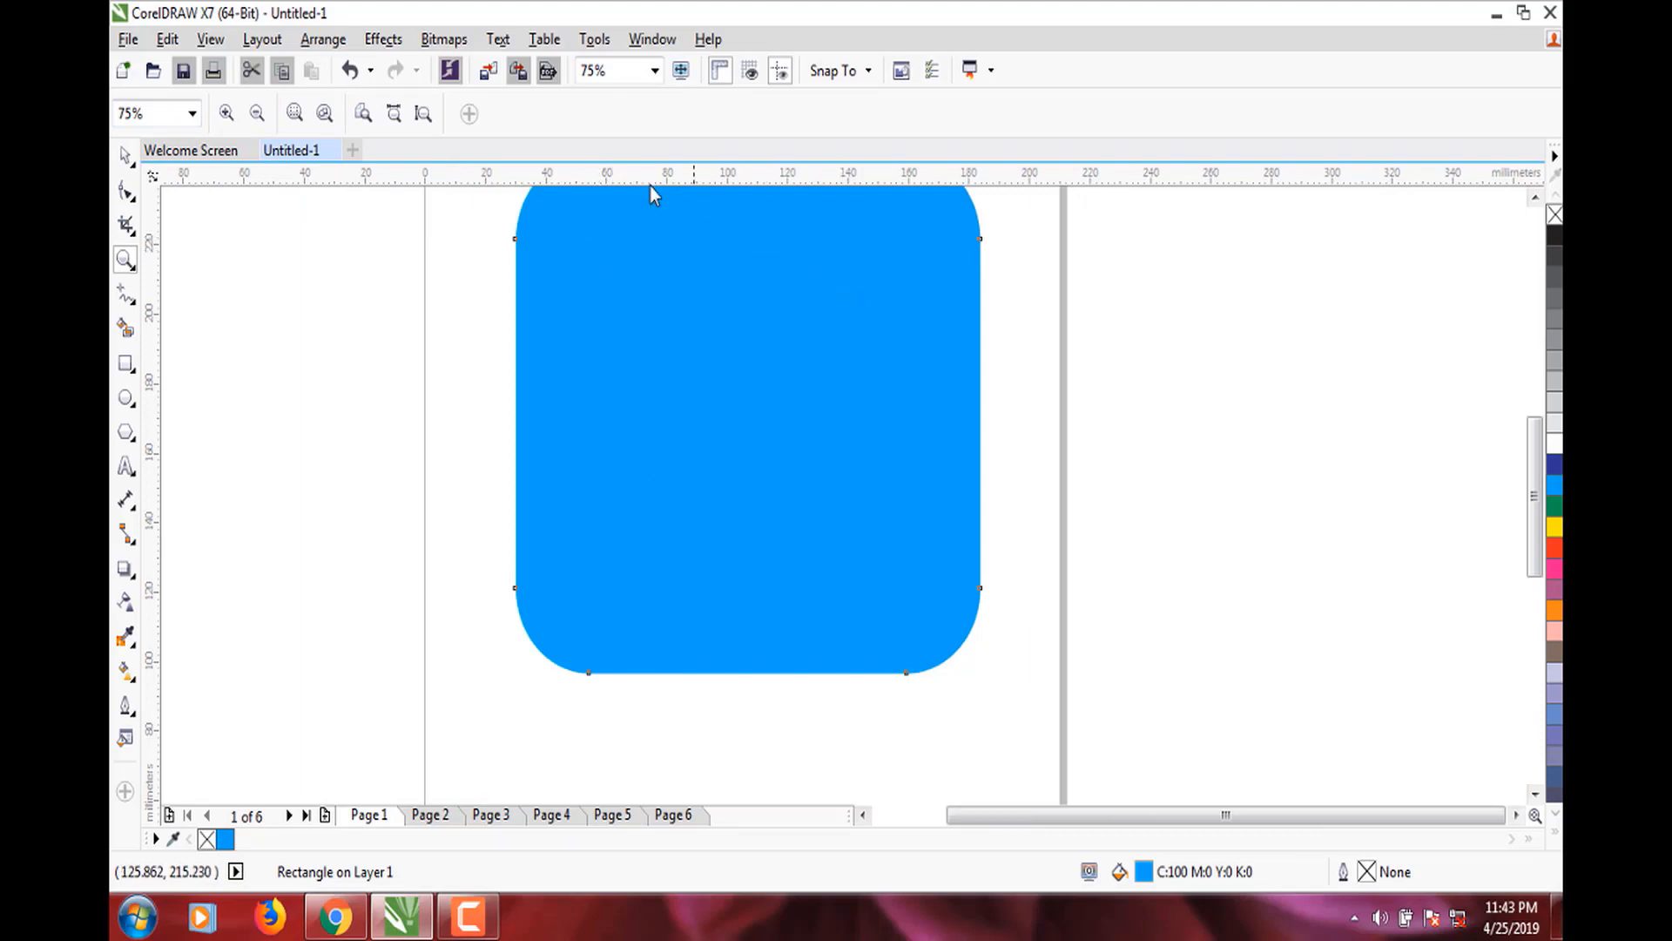
# Review the Workspace and Toolbox categories in the Options, collapse both, and close the dialog.
pyautogui.click(595, 39)
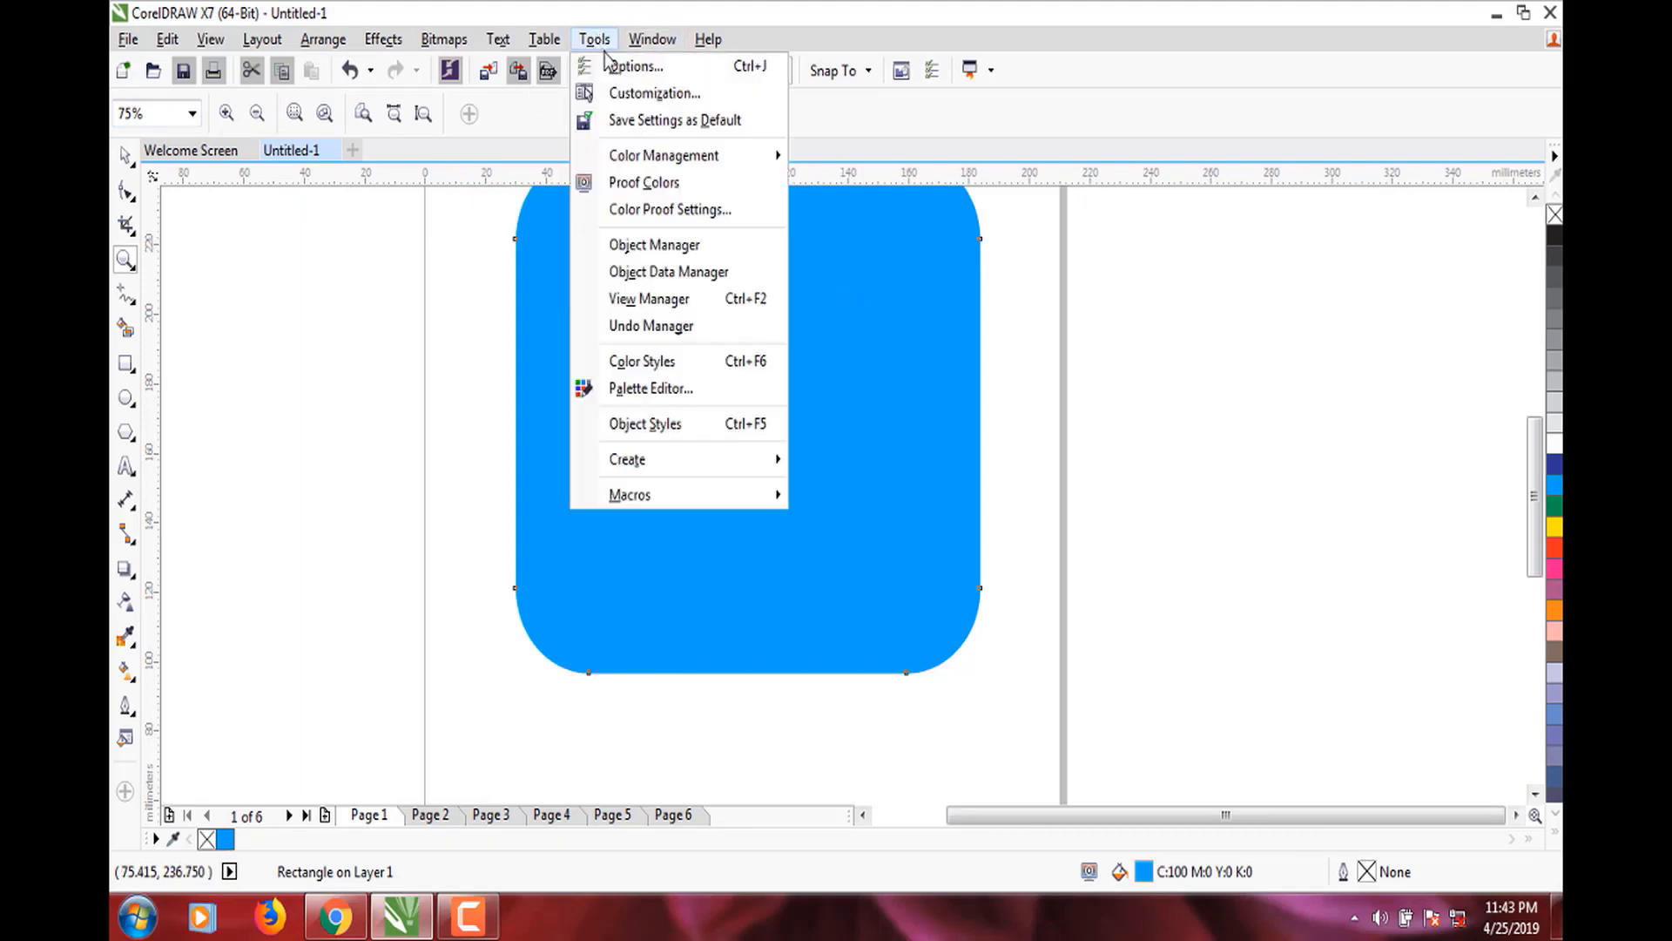
pyautogui.click(632, 66)
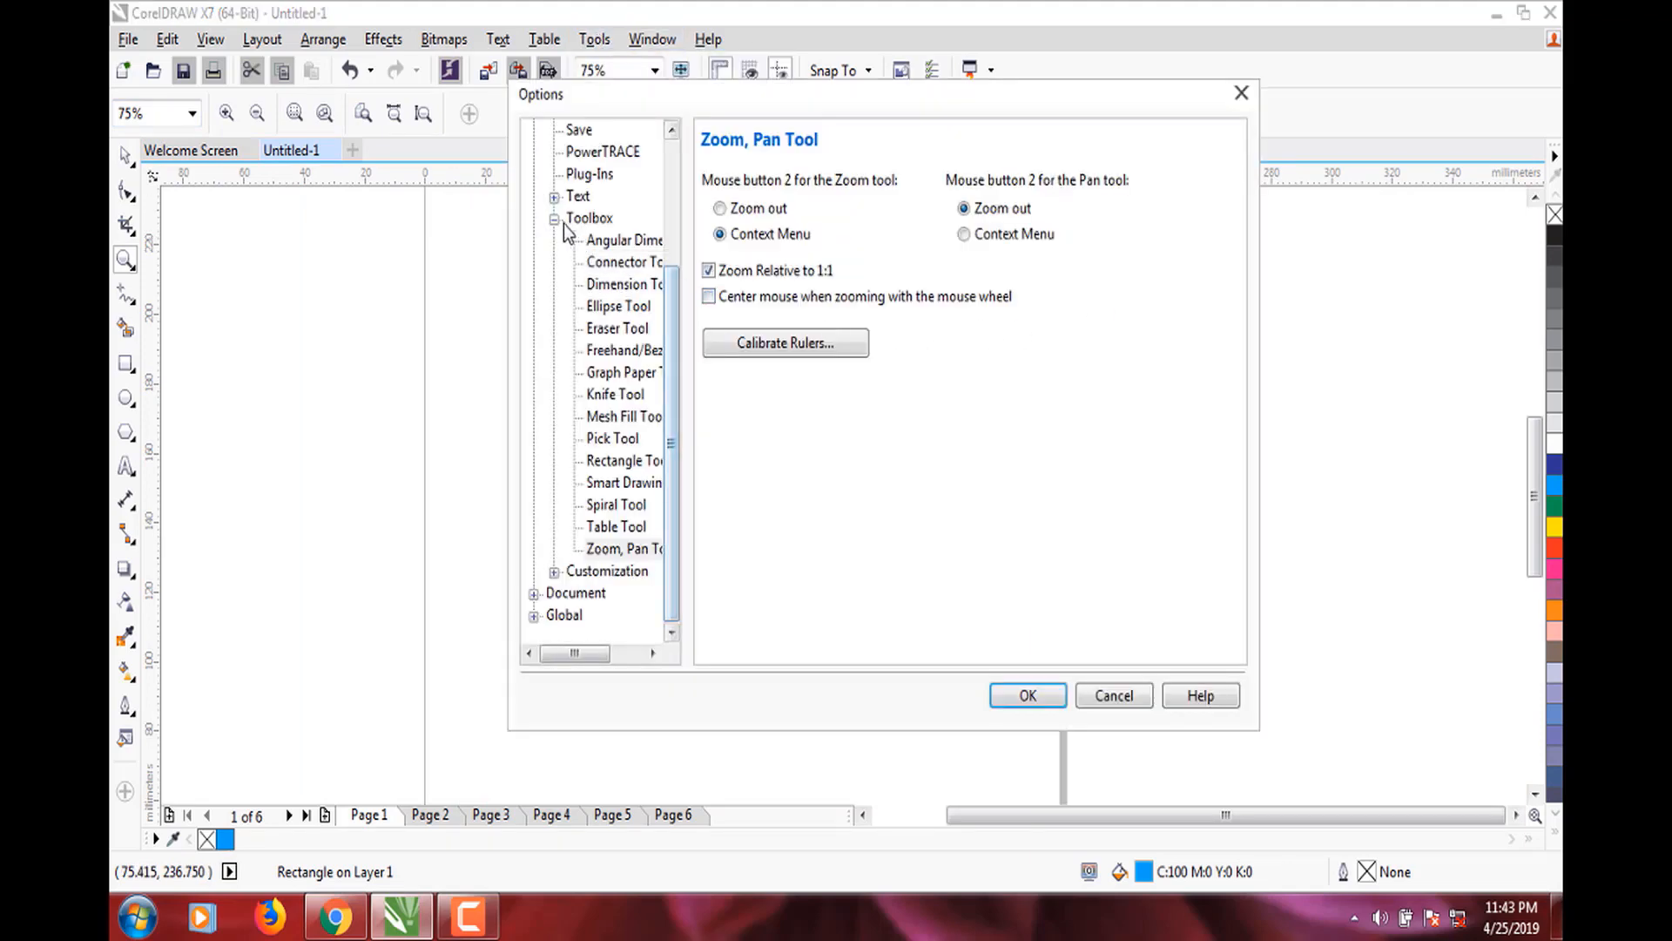
pyautogui.scroll(3, 567, 228)
pyautogui.click(533, 132)
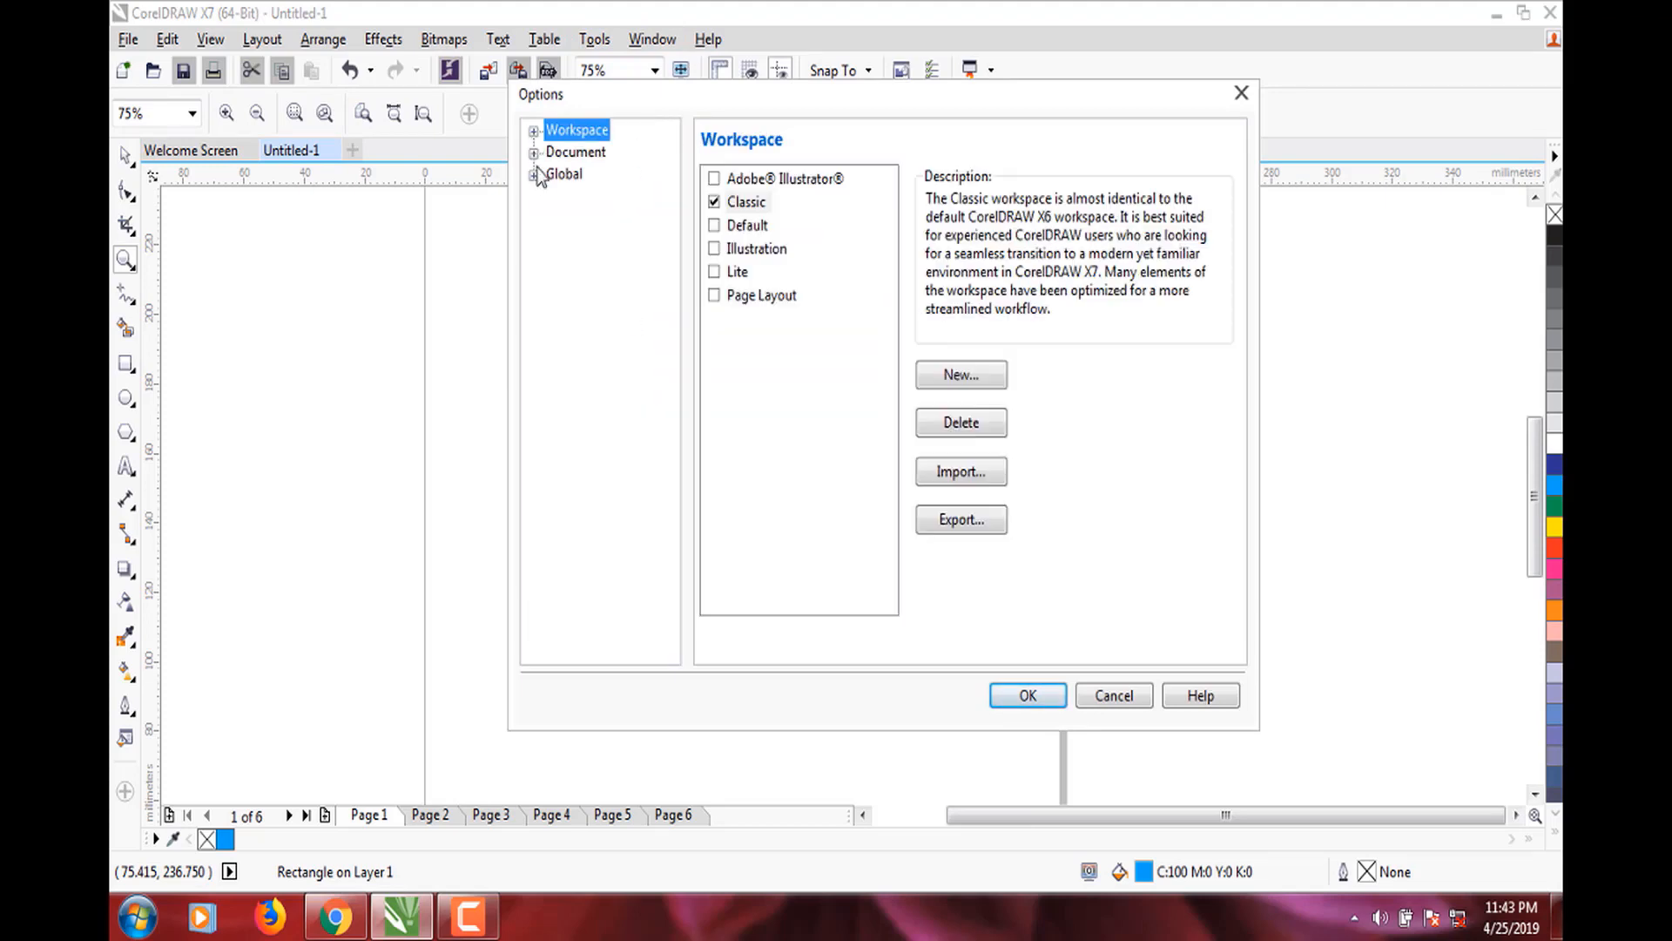
pyautogui.click(534, 131)
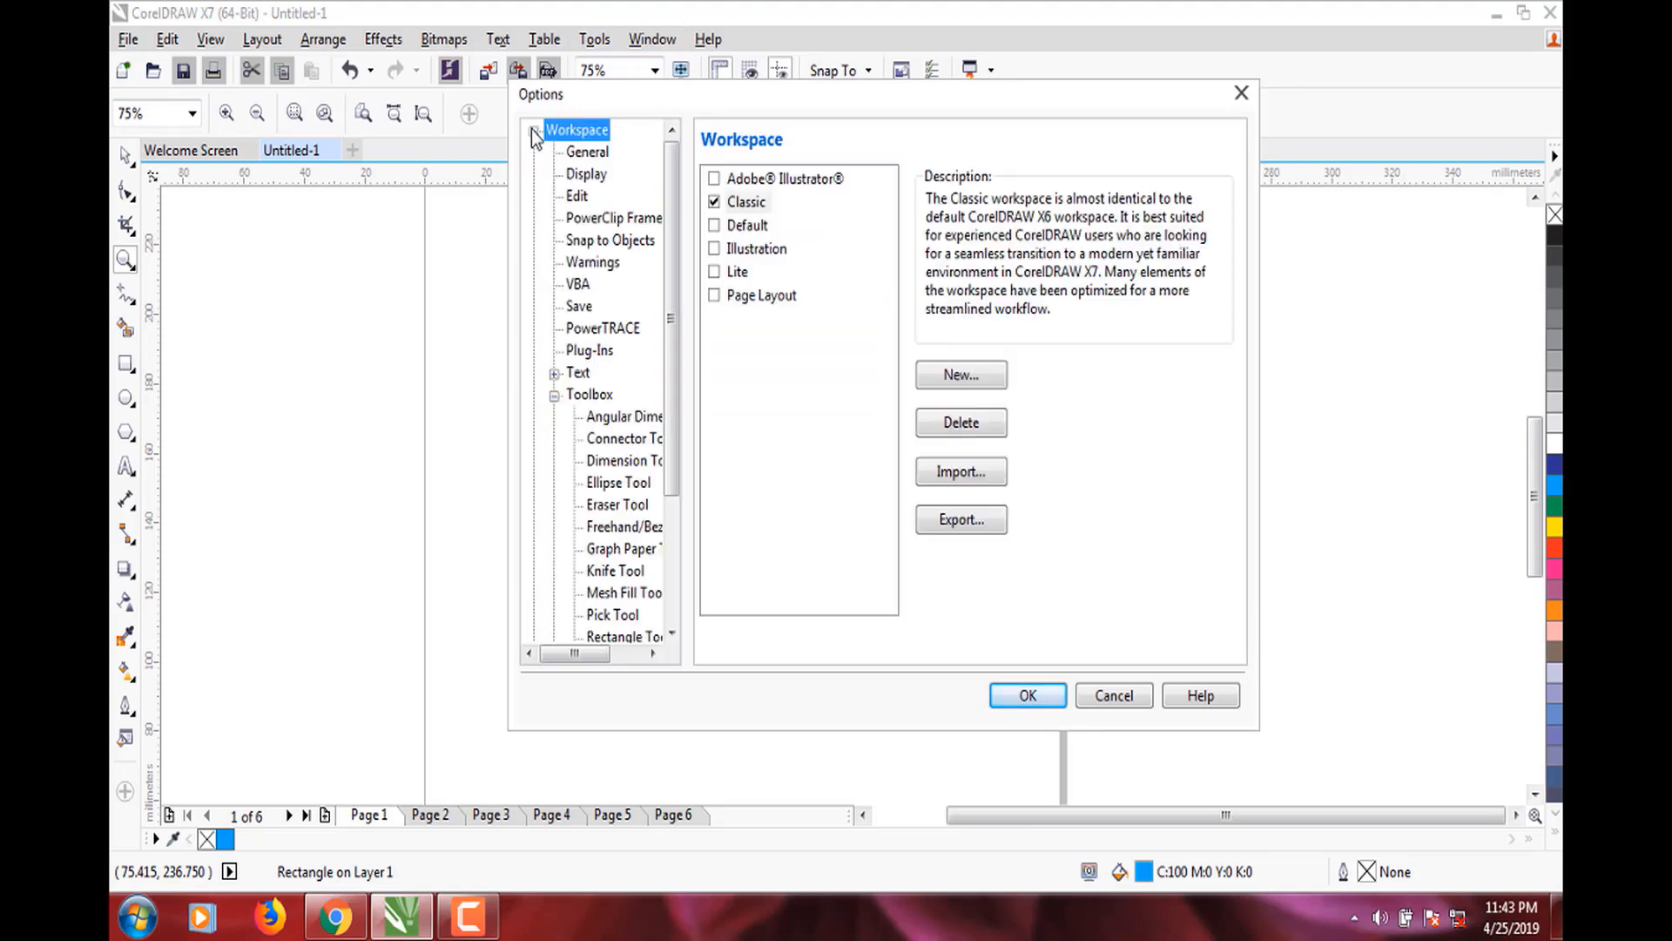
pyautogui.click(580, 397)
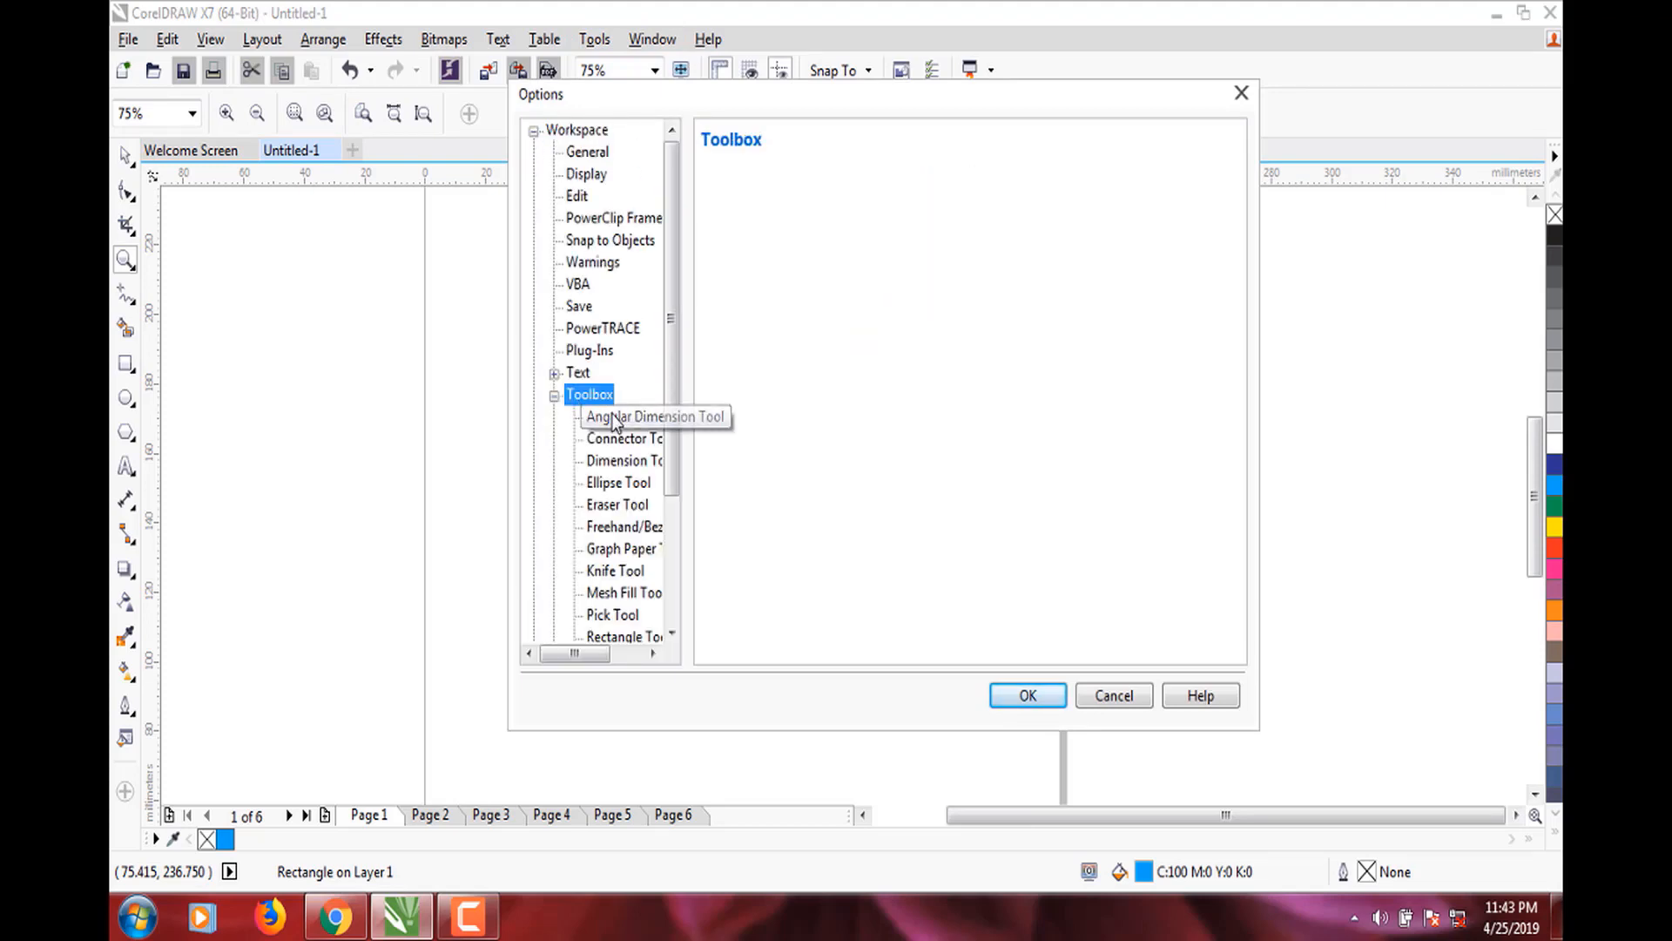
pyautogui.click(554, 396)
pyautogui.click(533, 132)
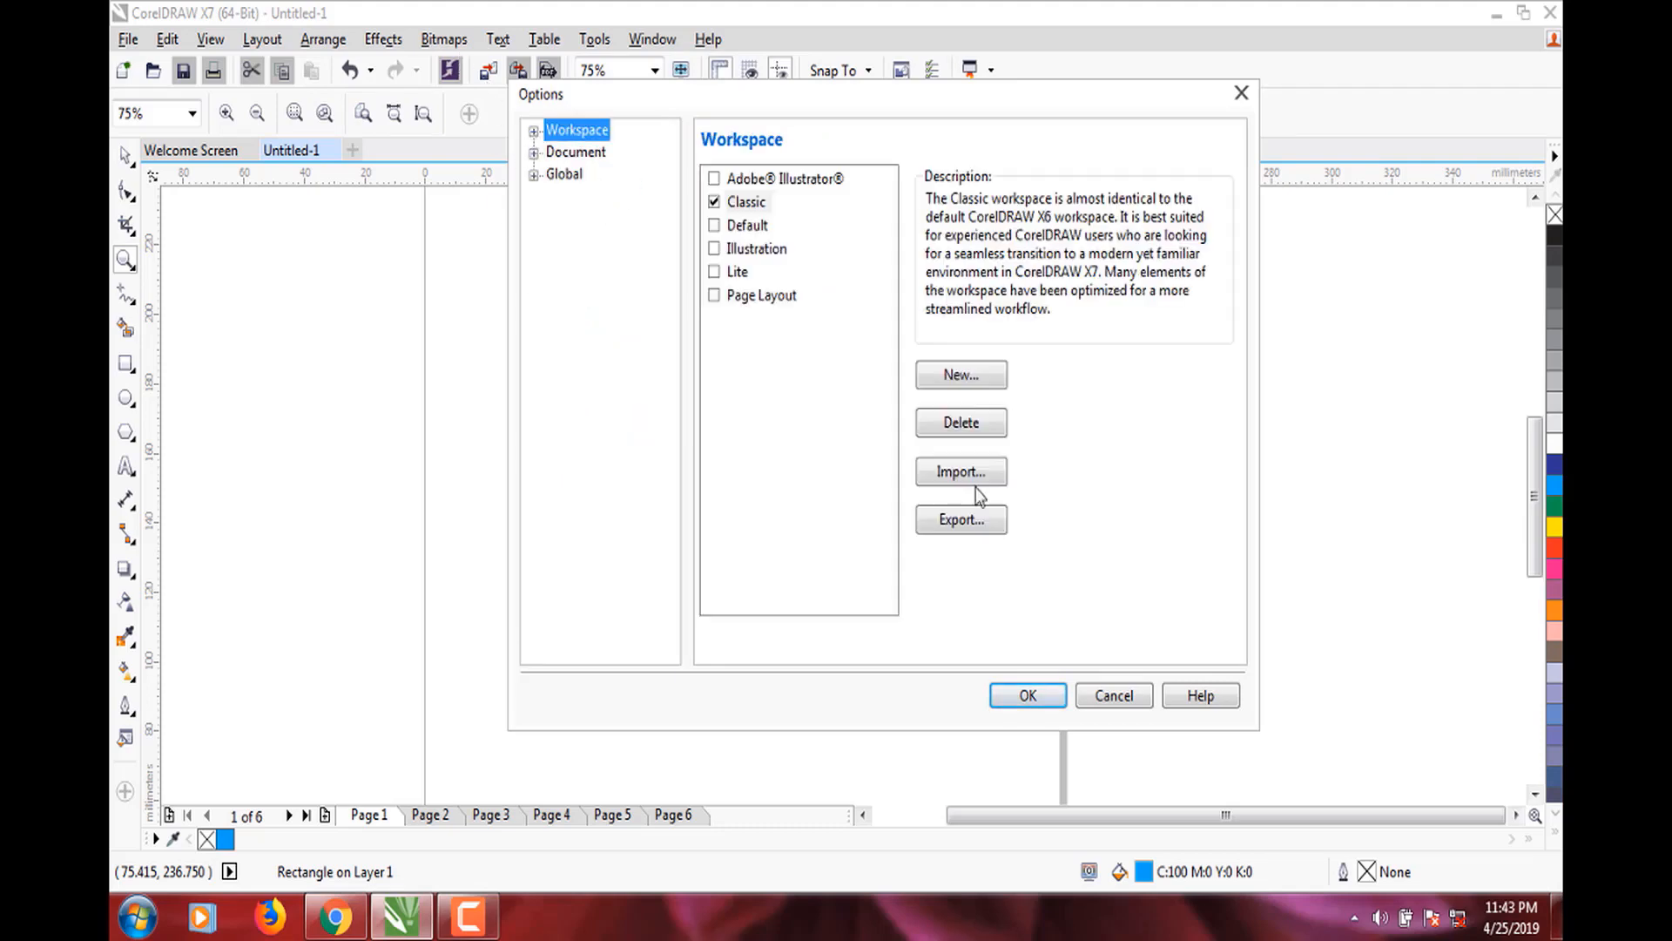
pyautogui.click(1045, 695)
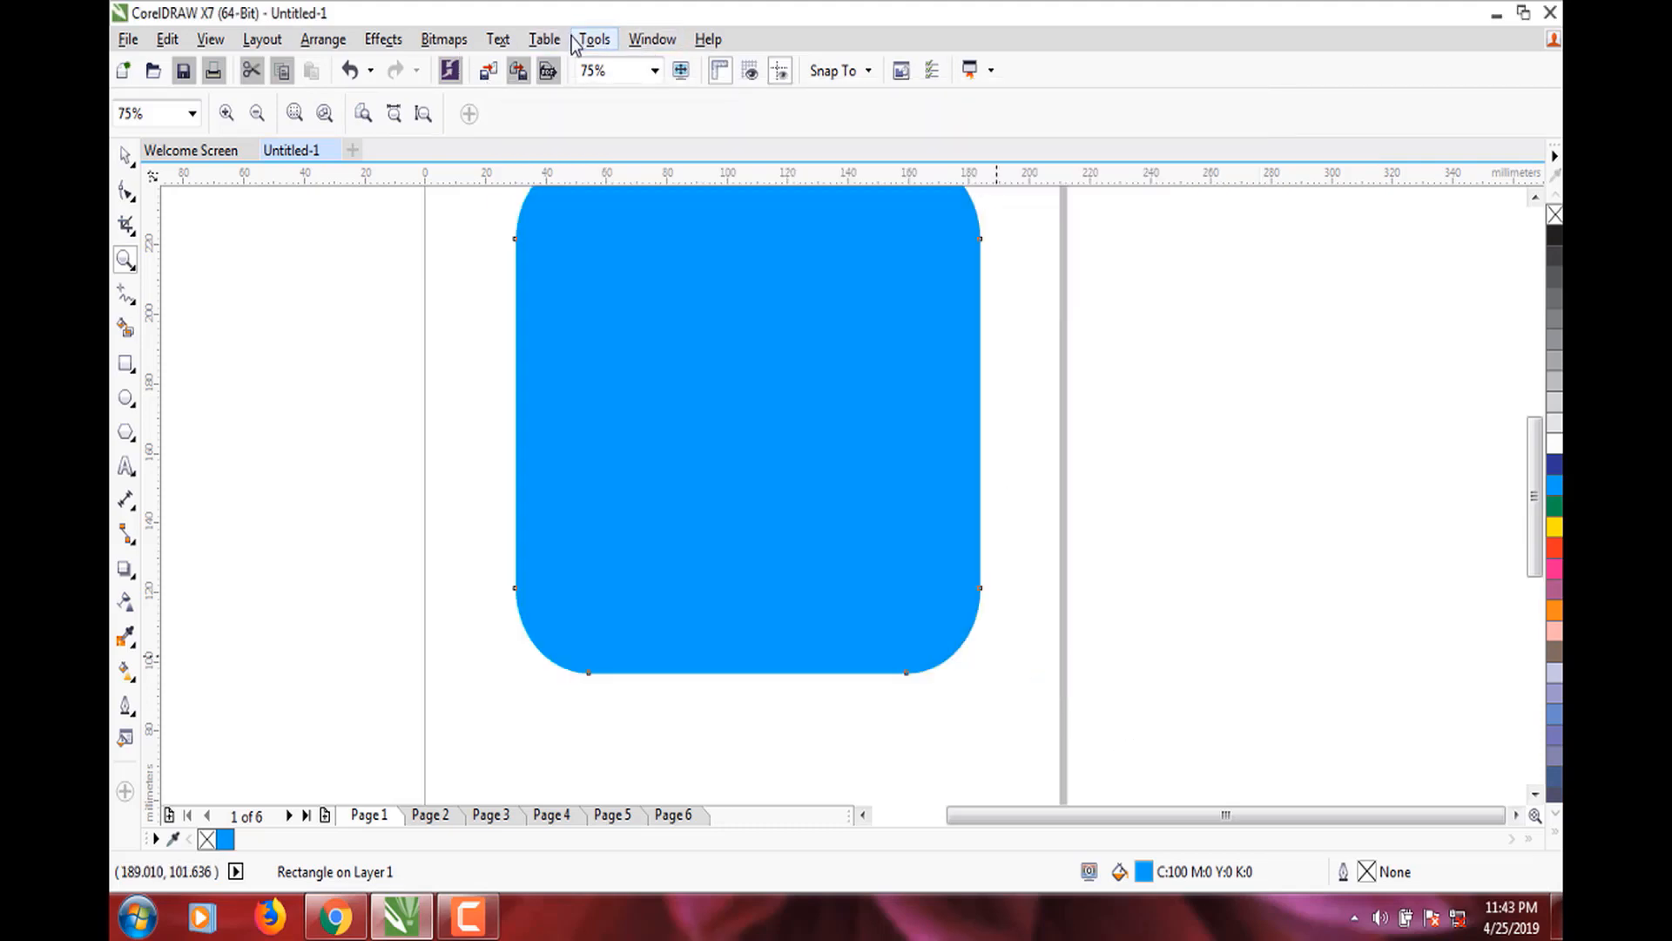
# Set mouse button 2 for the Pan tool to Context Menu in the Zoom, Pan Tool options and apply it.
pyautogui.click(593, 39)
pyautogui.click(616, 68)
pyautogui.click(534, 131)
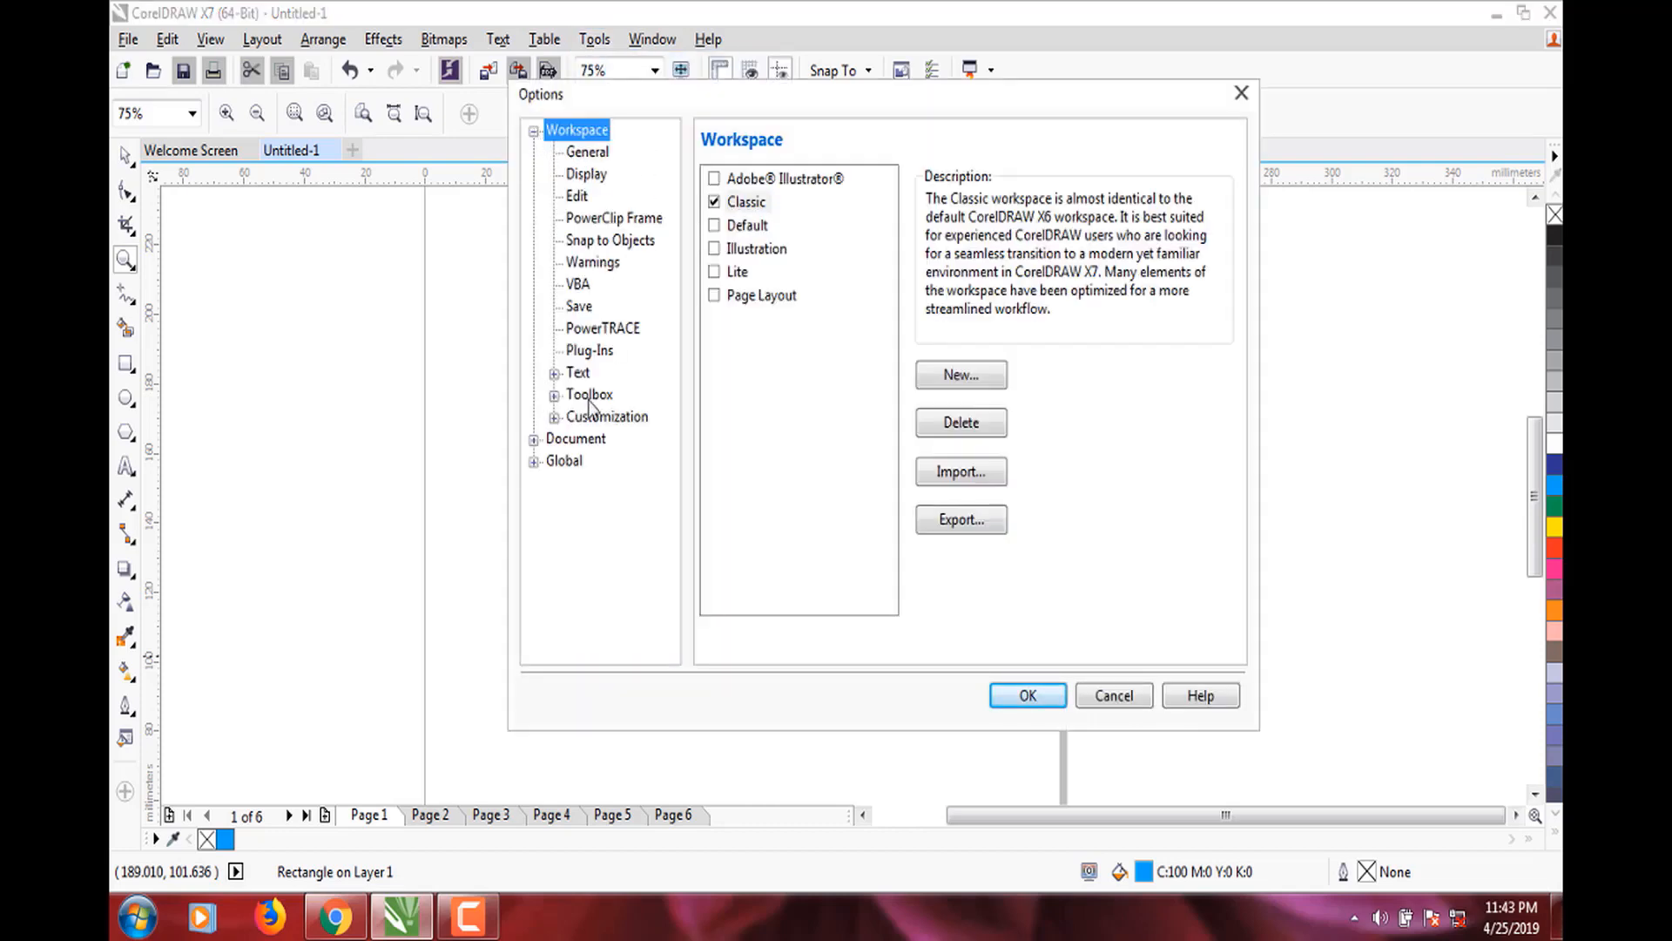
pyautogui.click(554, 394)
pyautogui.scroll(-1, 653, 418)
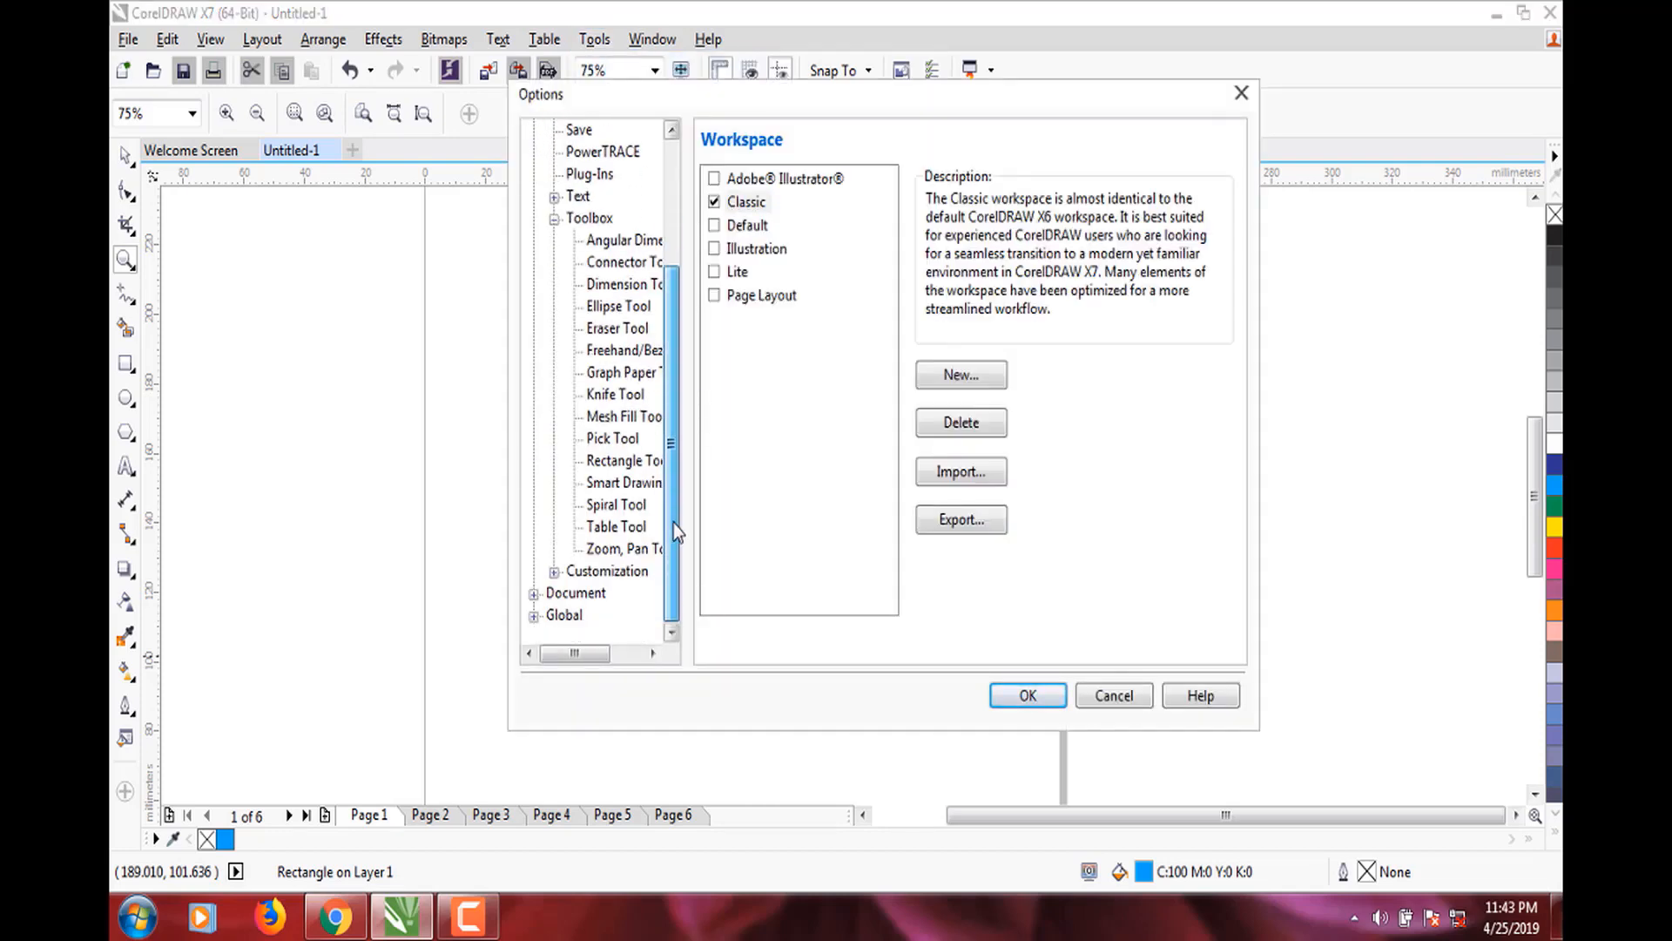
pyautogui.click(631, 549)
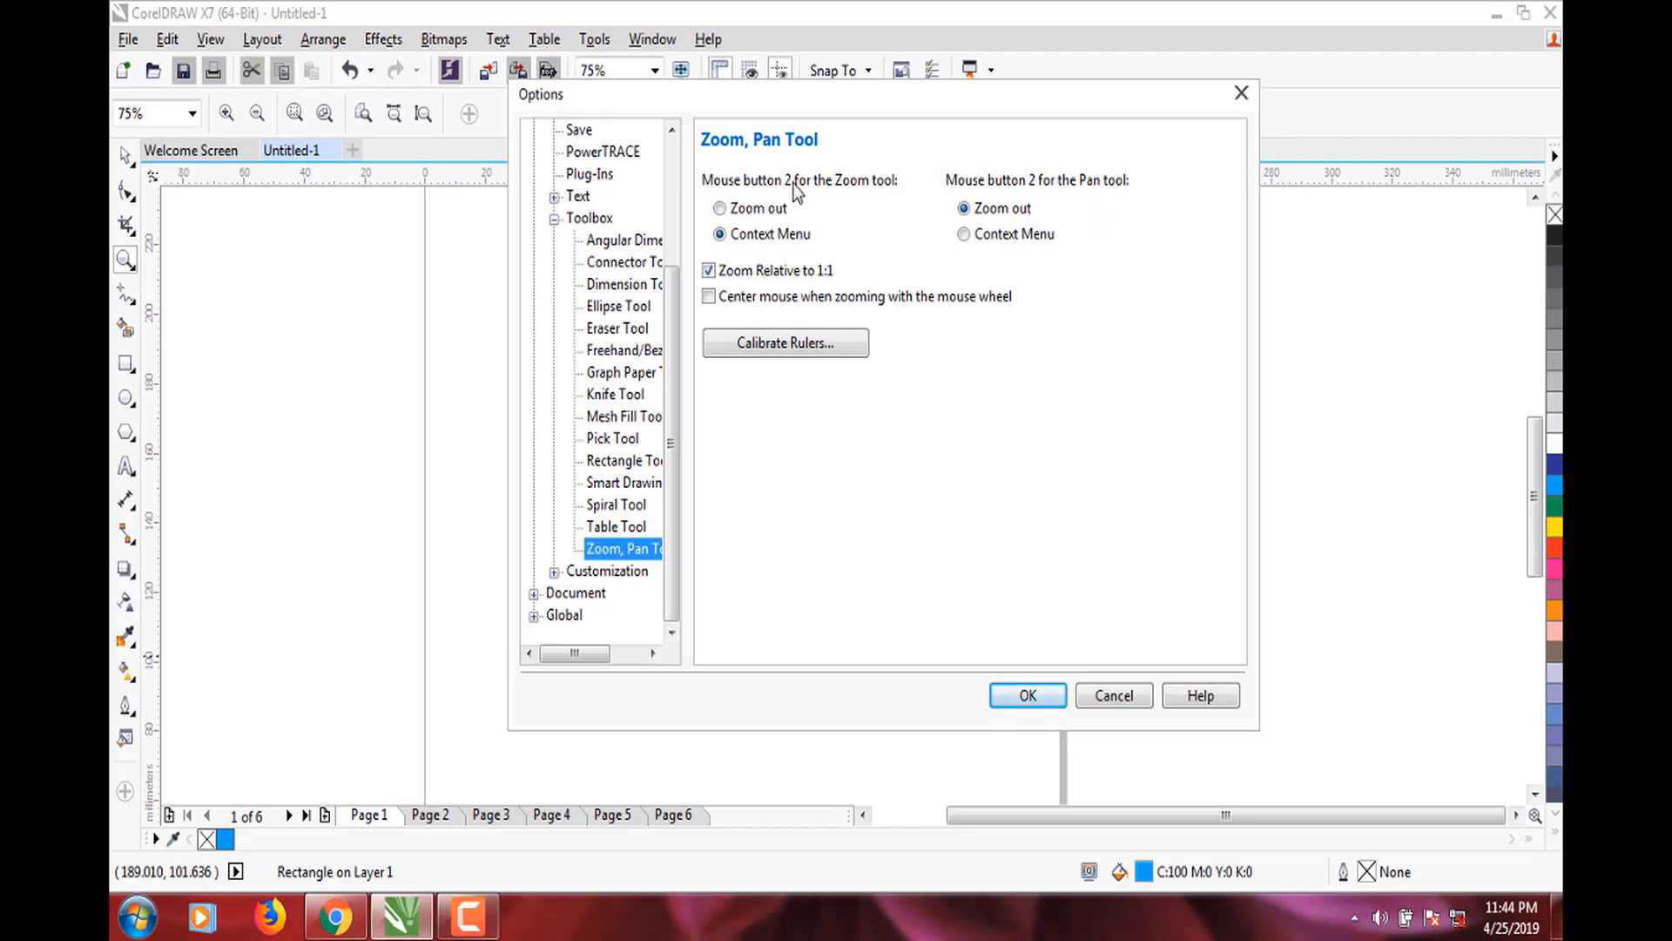
pyautogui.click(722, 243)
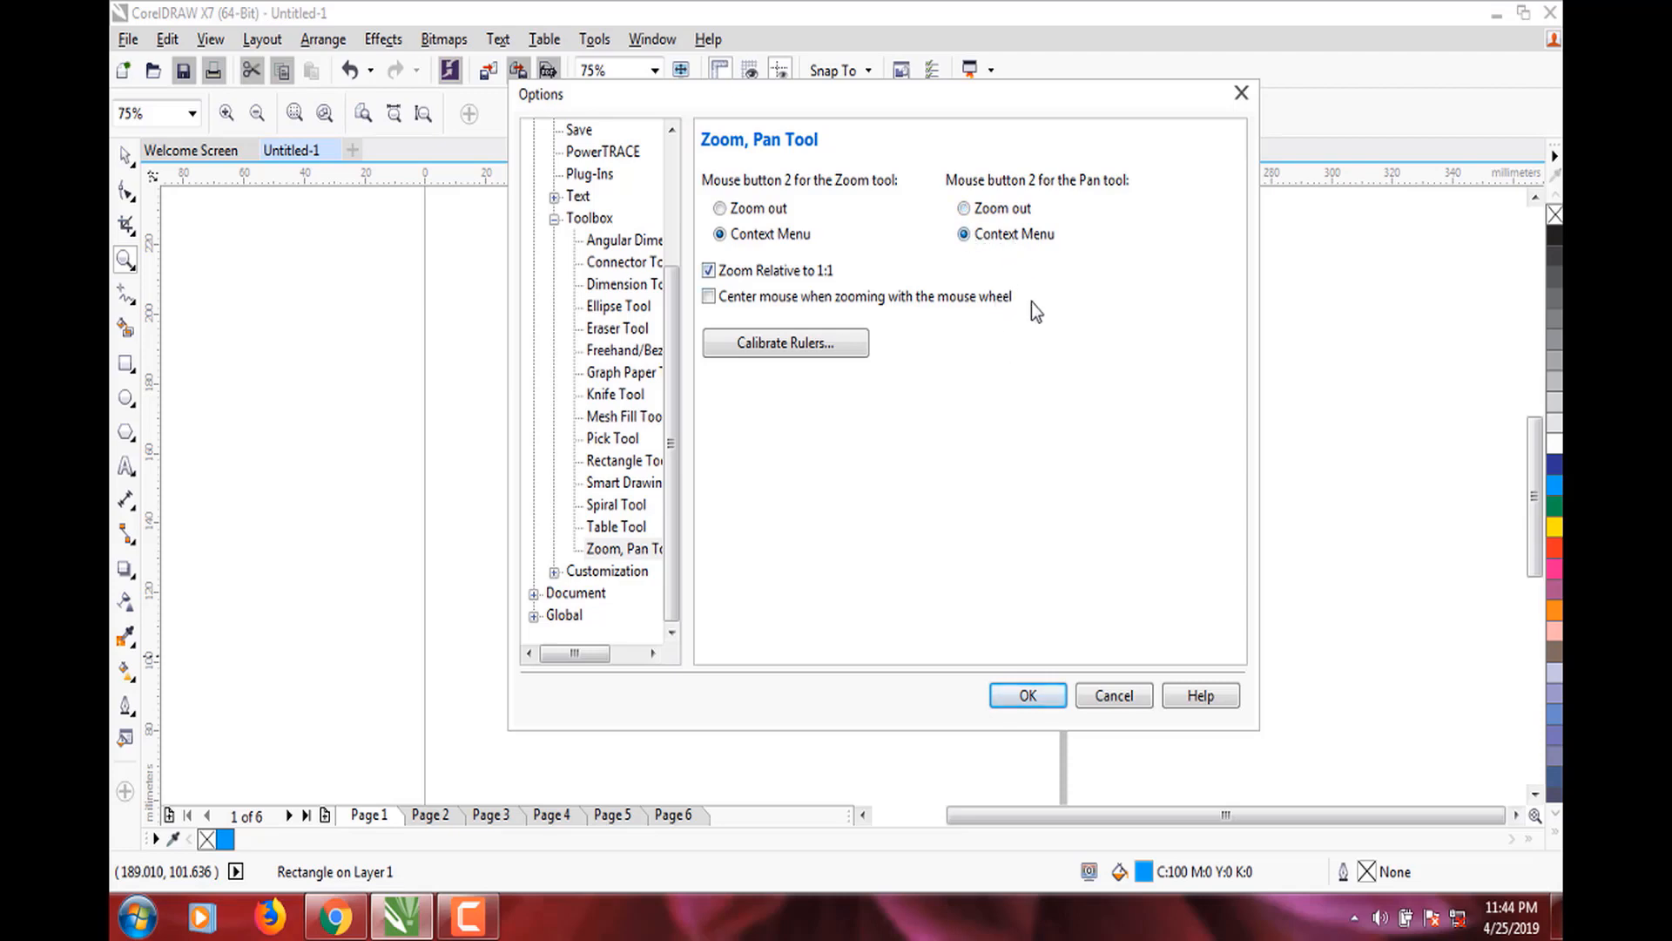
pyautogui.click(1026, 695)
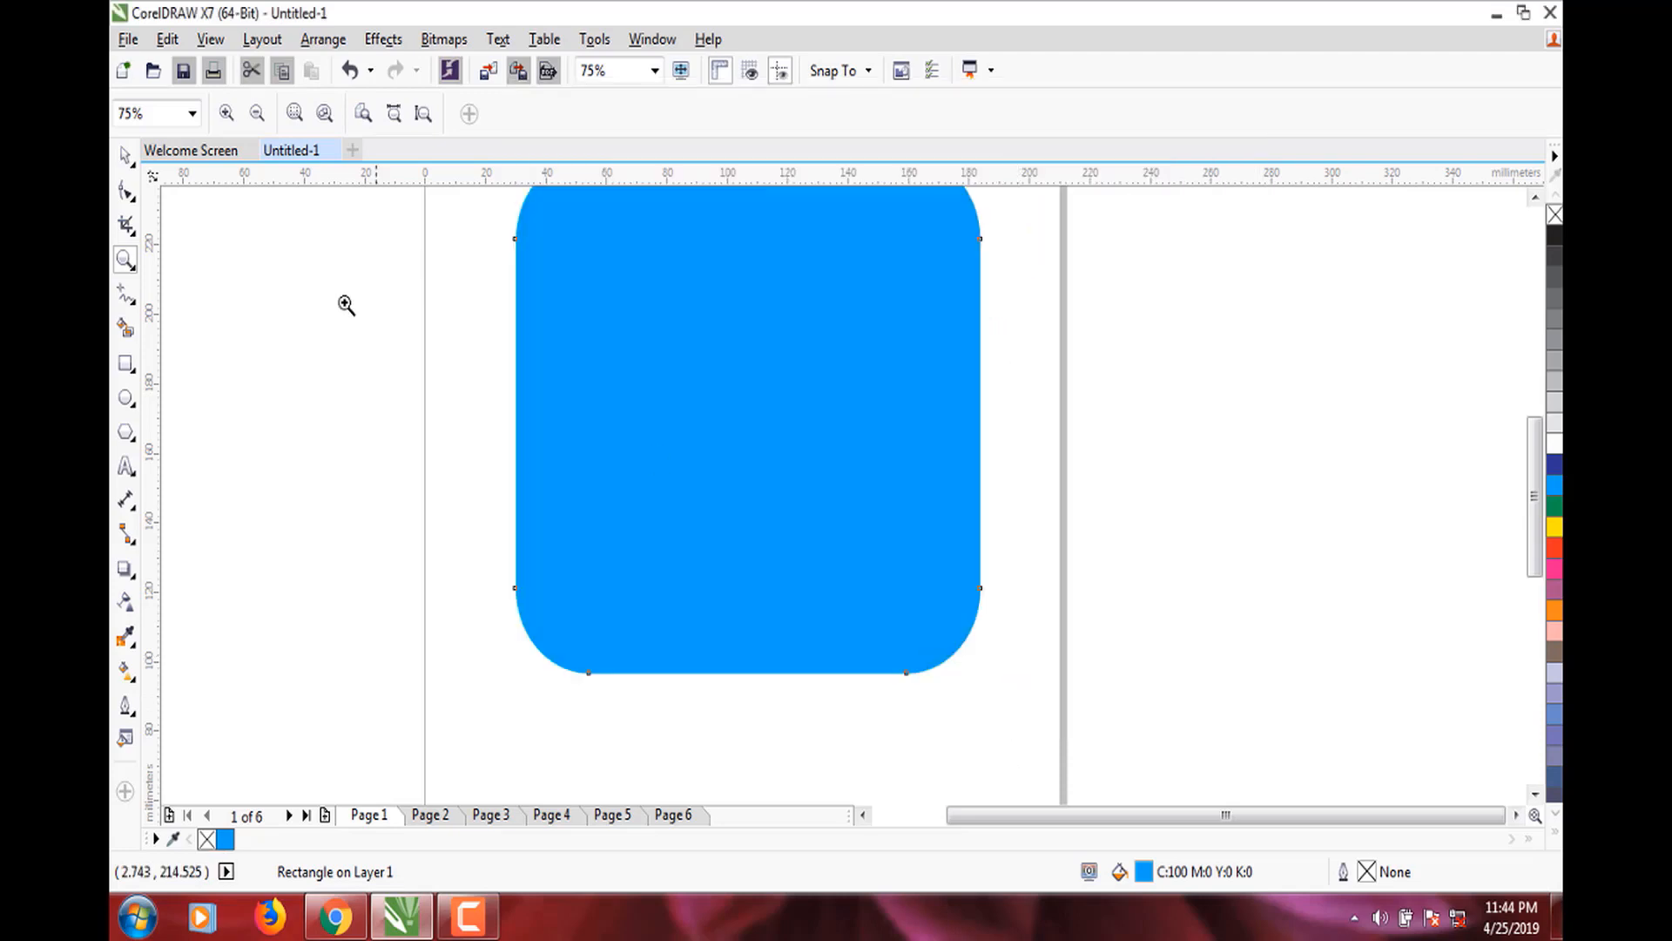
# Zoom out once from the blue rectangle using the Zoom tool's context commands, and fit the whole page with Zoom To Page.
pyautogui.rightClick(631, 312)
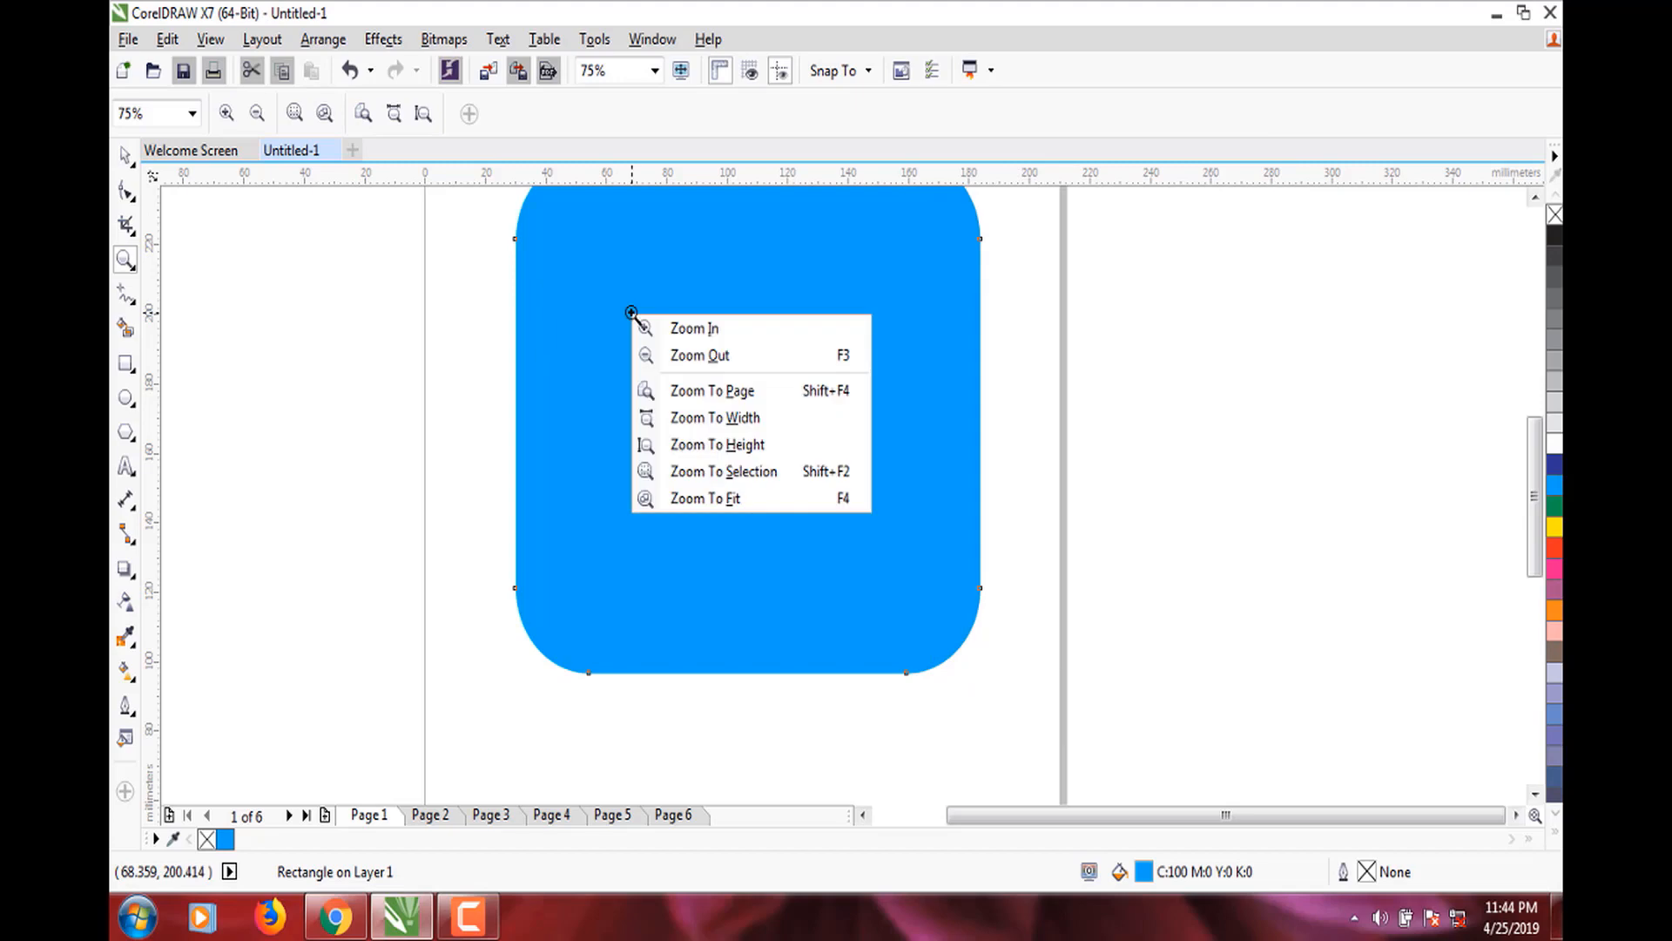
pyautogui.click(721, 355)
pyautogui.rightClick(723, 353)
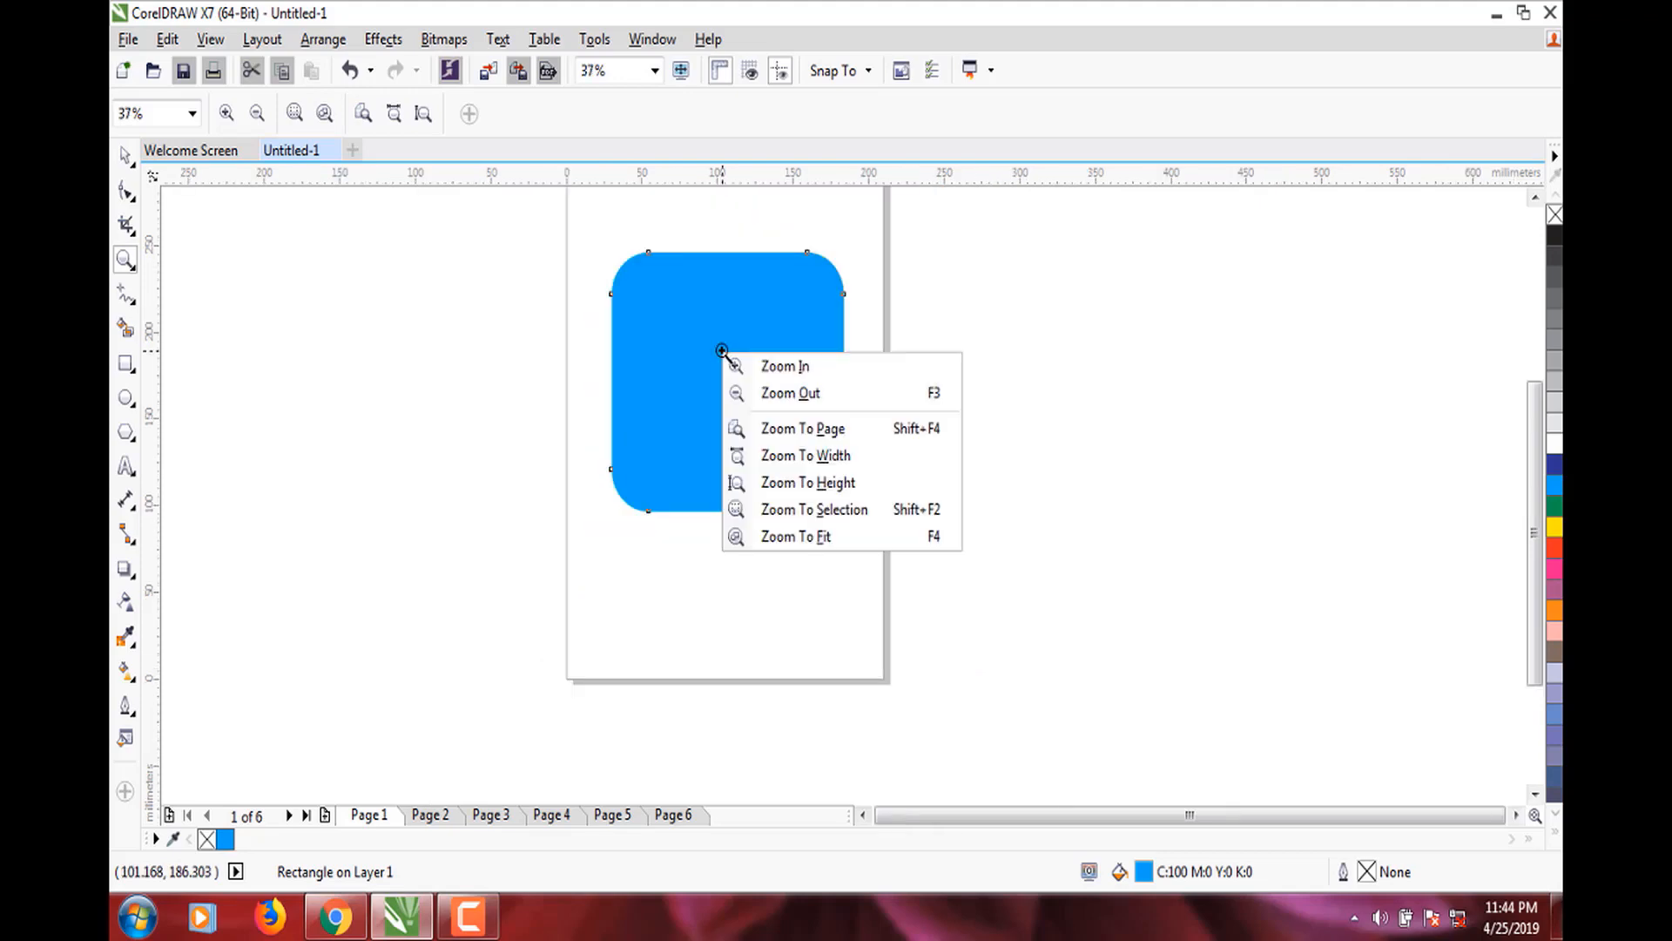
pyautogui.click(814, 430)
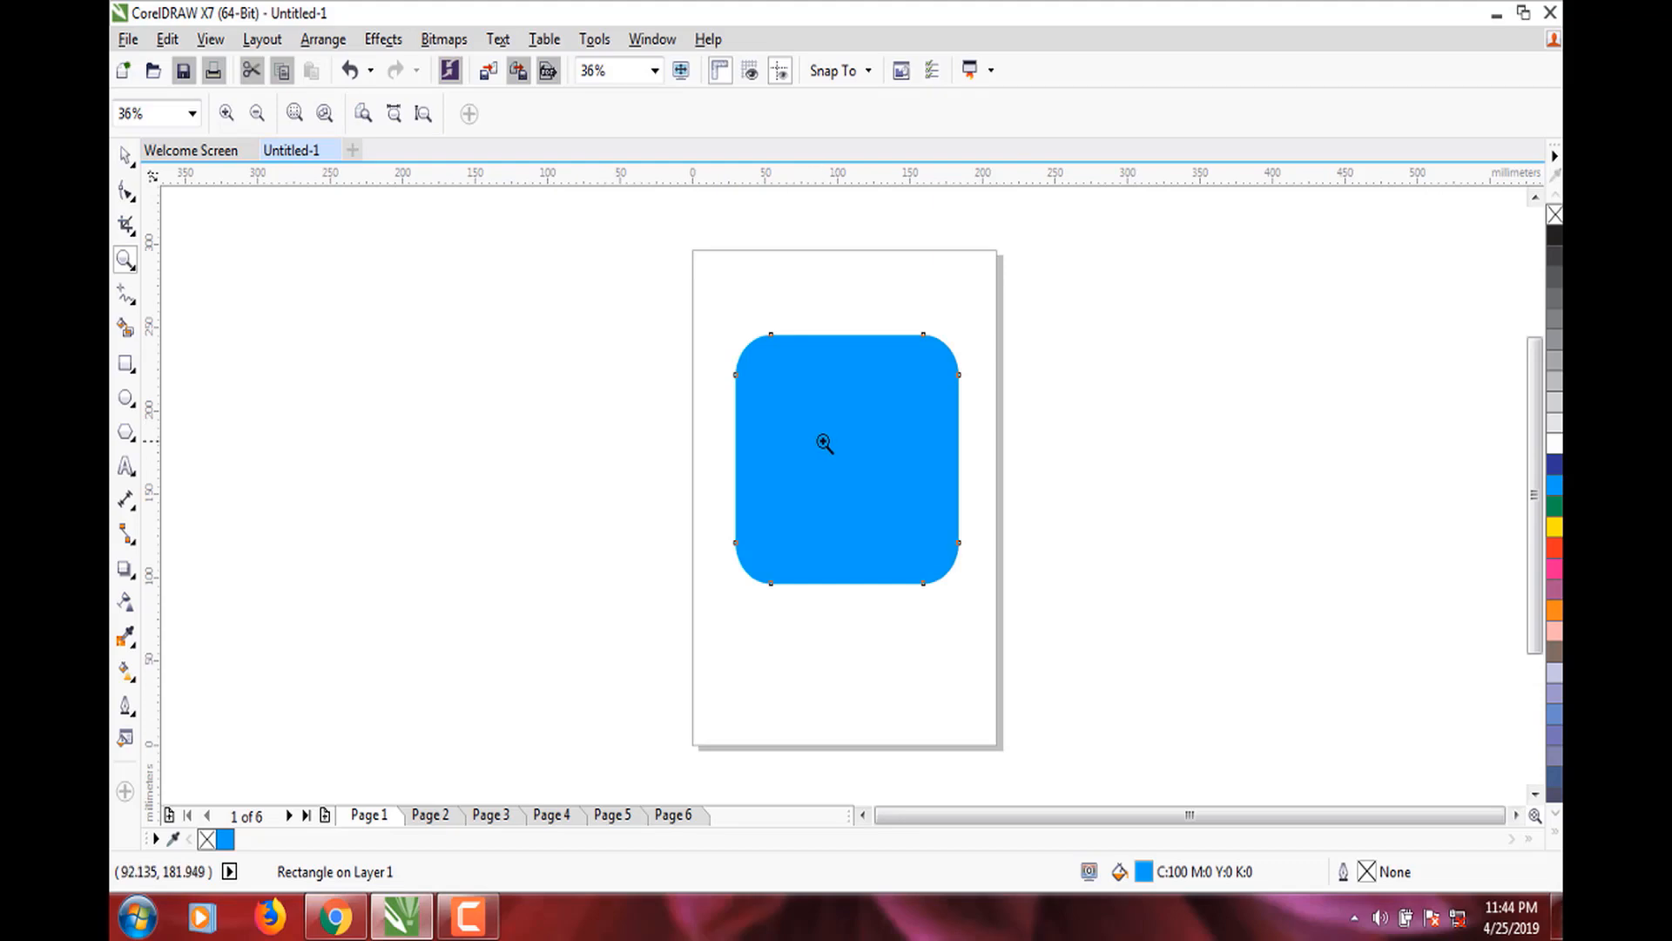
# Magnify the blue rectangle with Zoom To Selection and frame all objects with Zoom To Fit.
pyautogui.rightClick(824, 440)
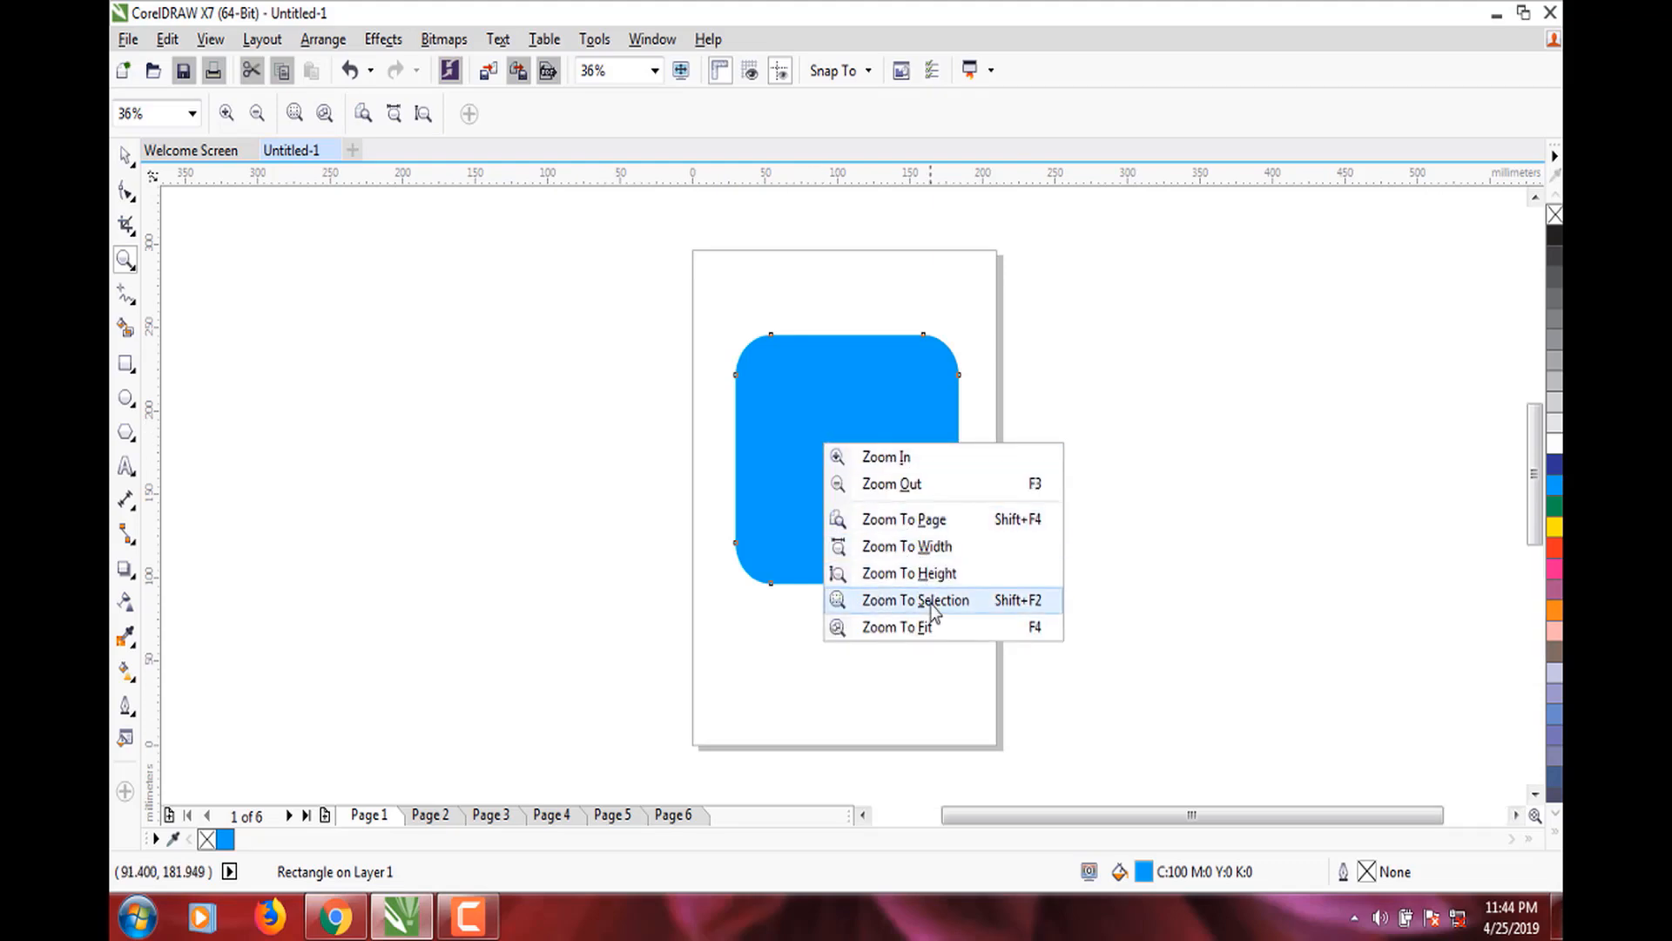
pyautogui.click(923, 599)
pyautogui.rightClick(886, 498)
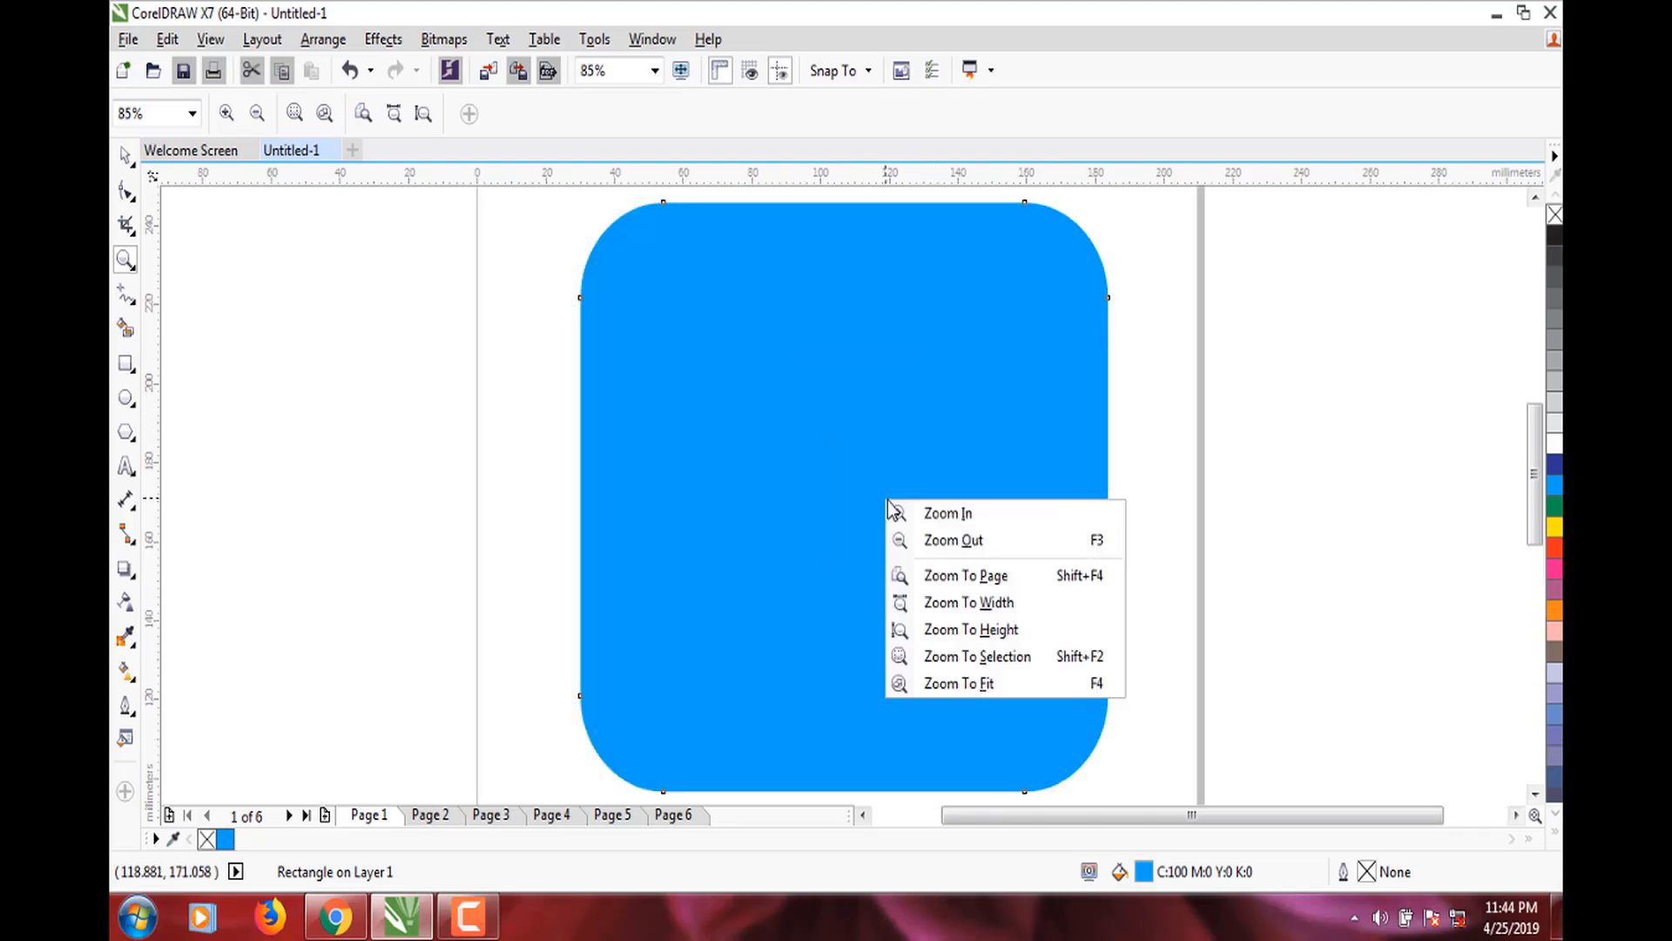
pyautogui.click(984, 620)
pyautogui.rightClick(889, 500)
pyautogui.click(982, 686)
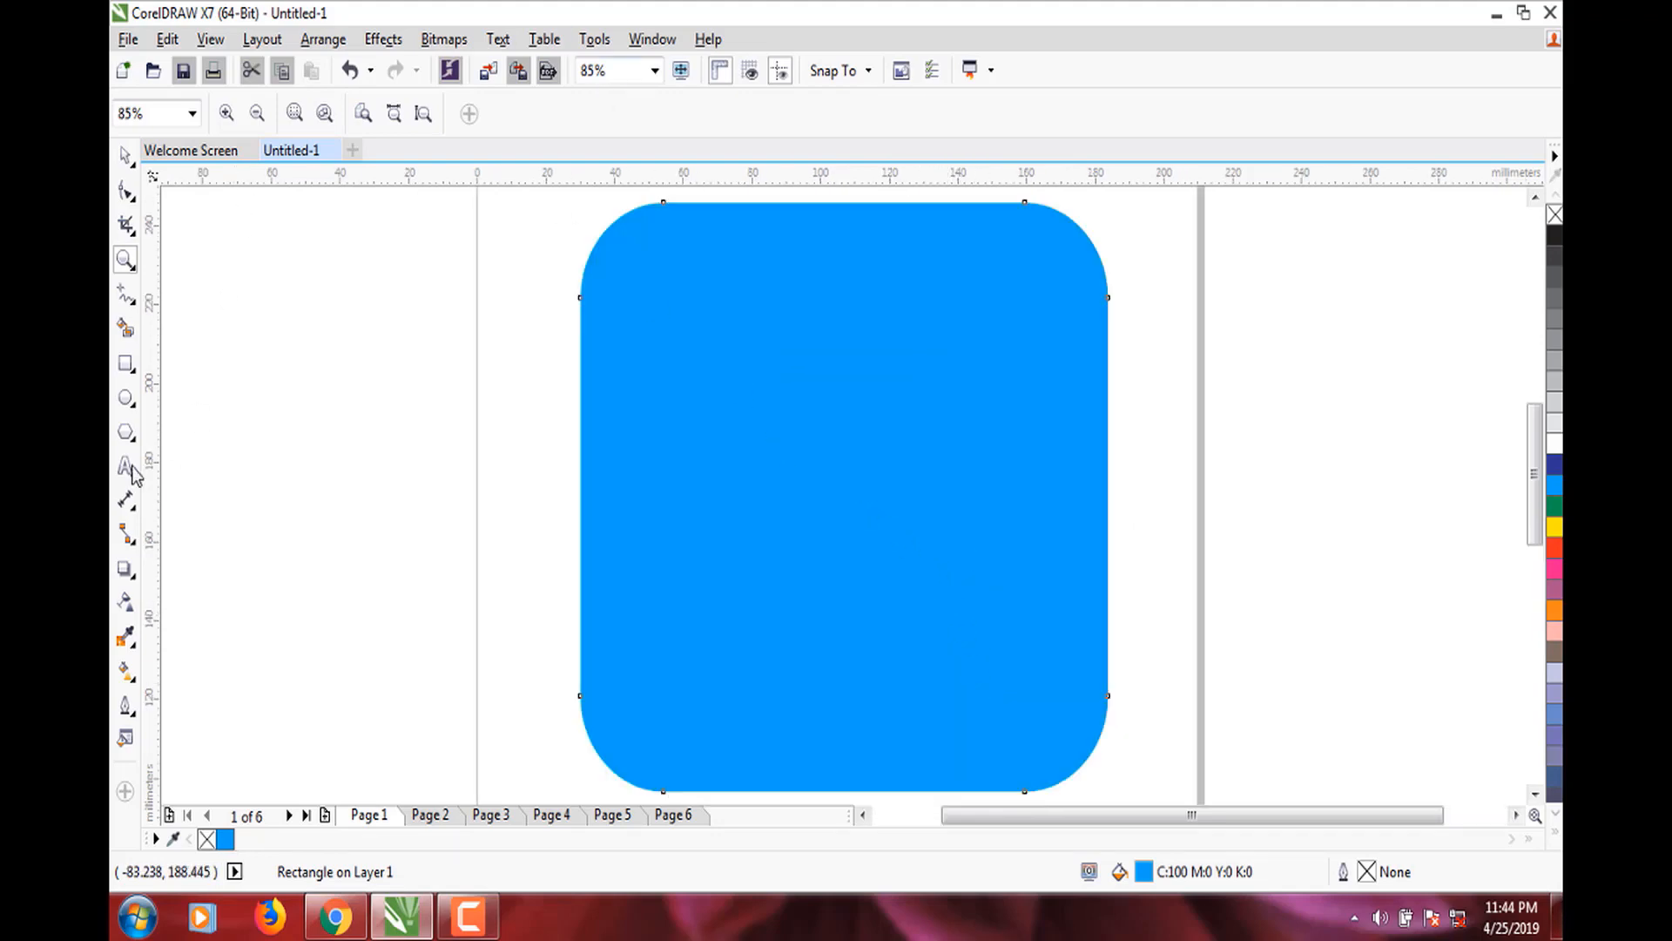
# Switch to the Pan tool, show its context commands over the blue rectangle, and view the available Zoom and Pan tools.
pyautogui.click(127, 263)
pyautogui.click(209, 294)
pyautogui.rightClick(806, 366)
pyautogui.click(751, 317)
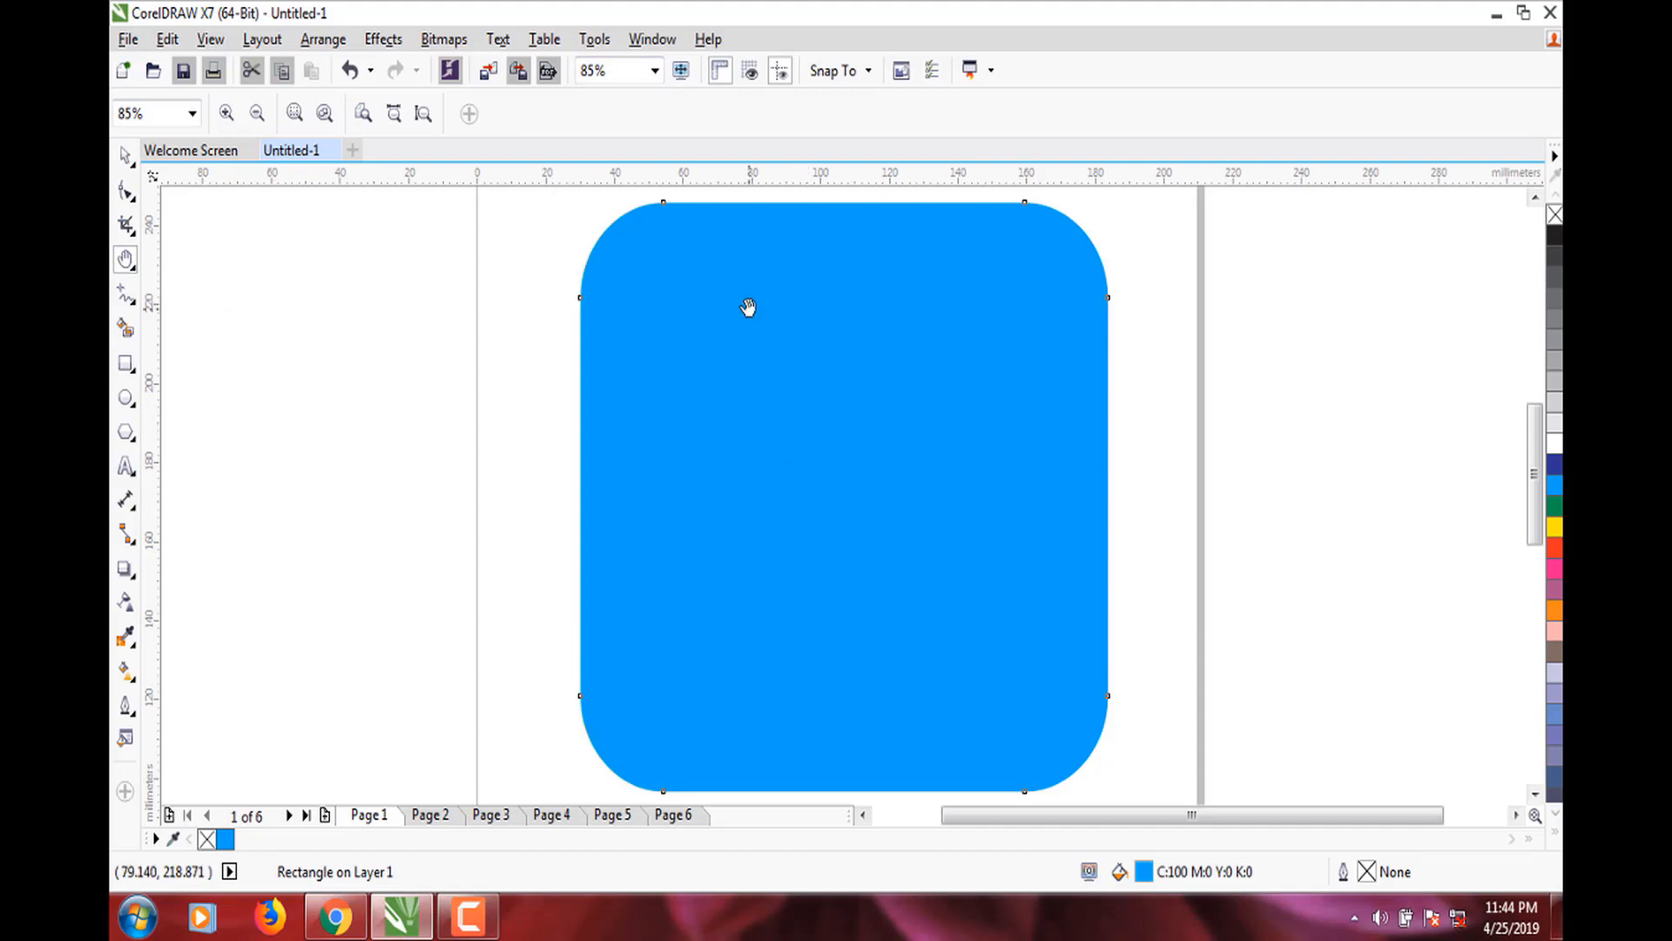
pyautogui.rightClick(742, 301)
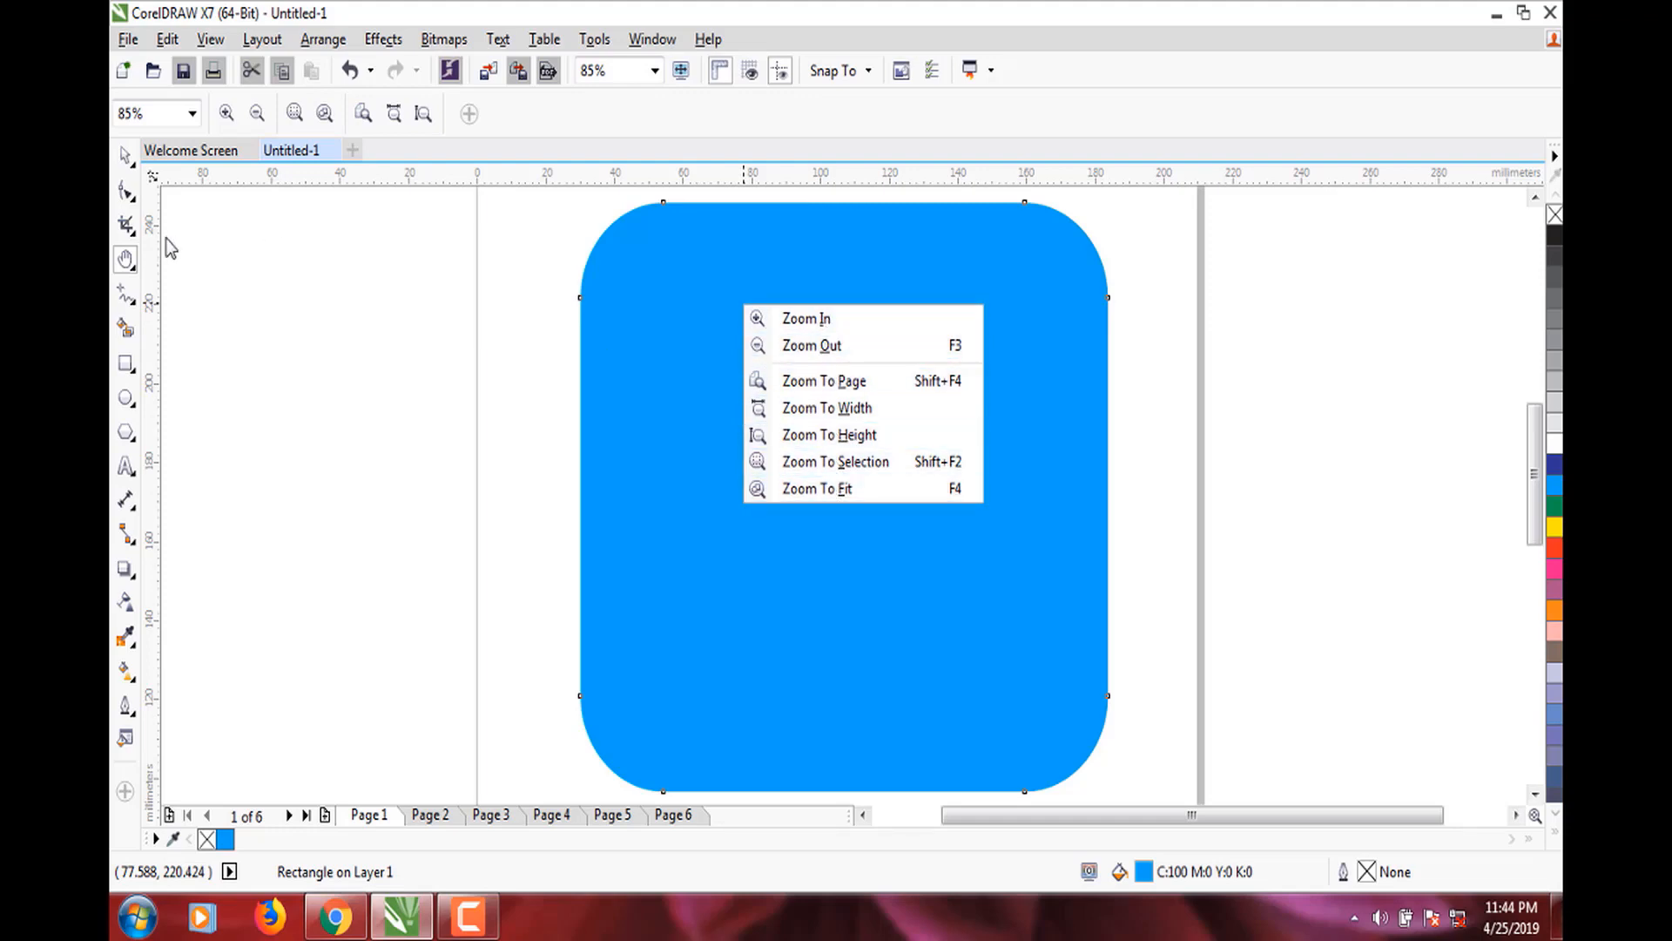
pyautogui.click(131, 265)
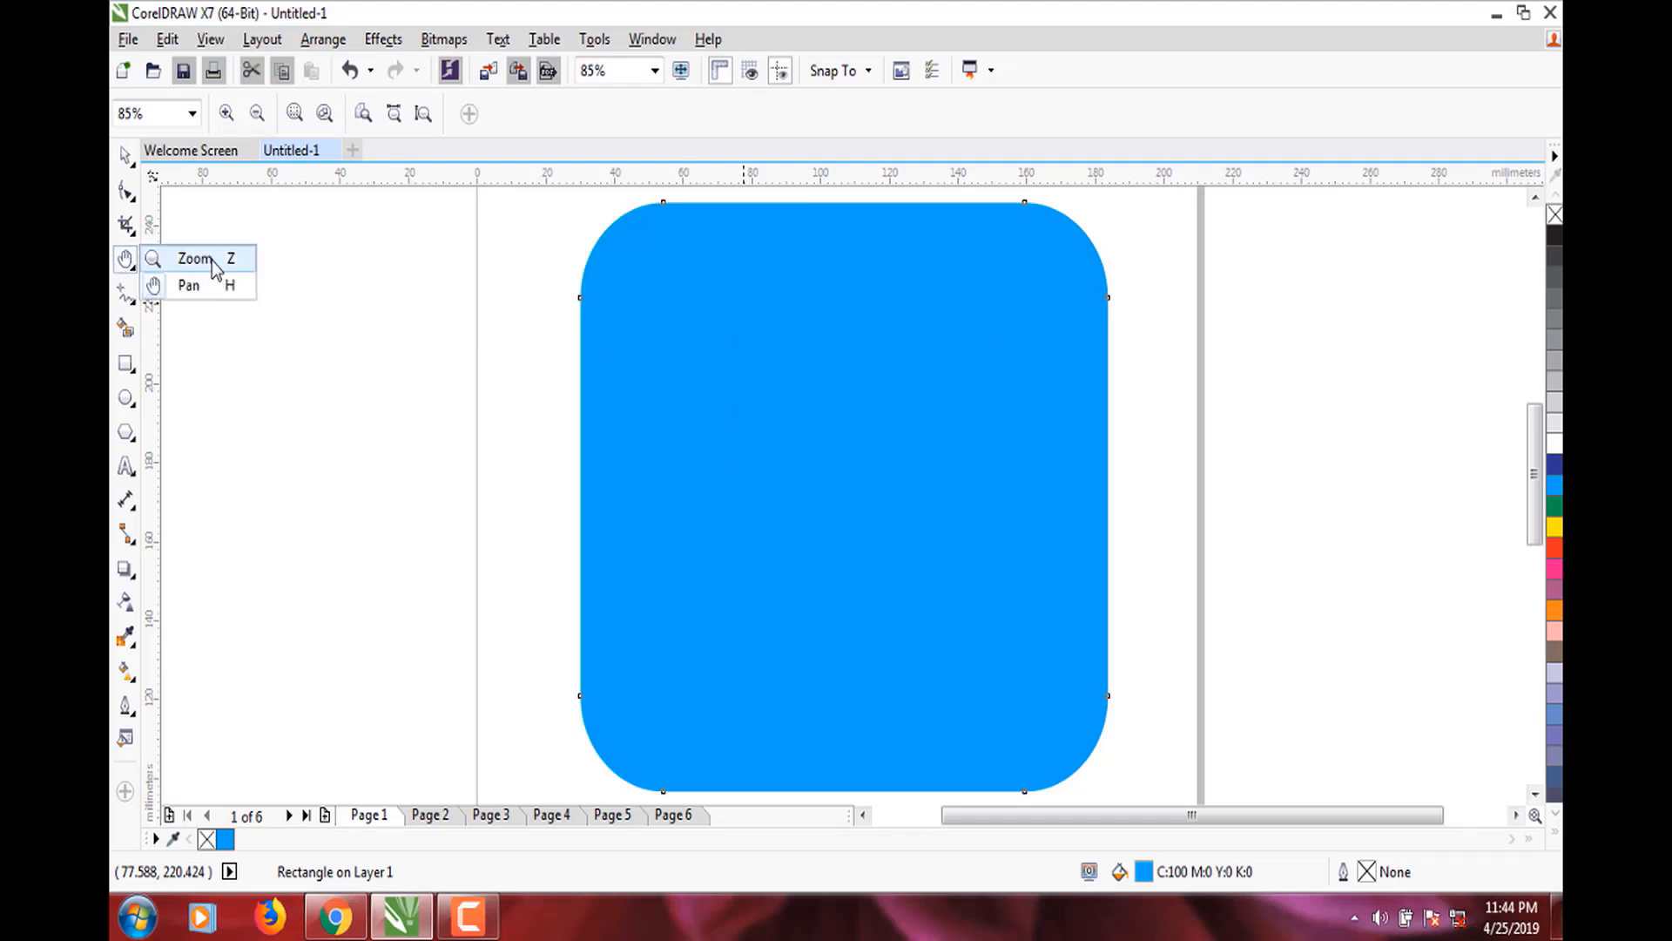
pyautogui.click(613, 288)
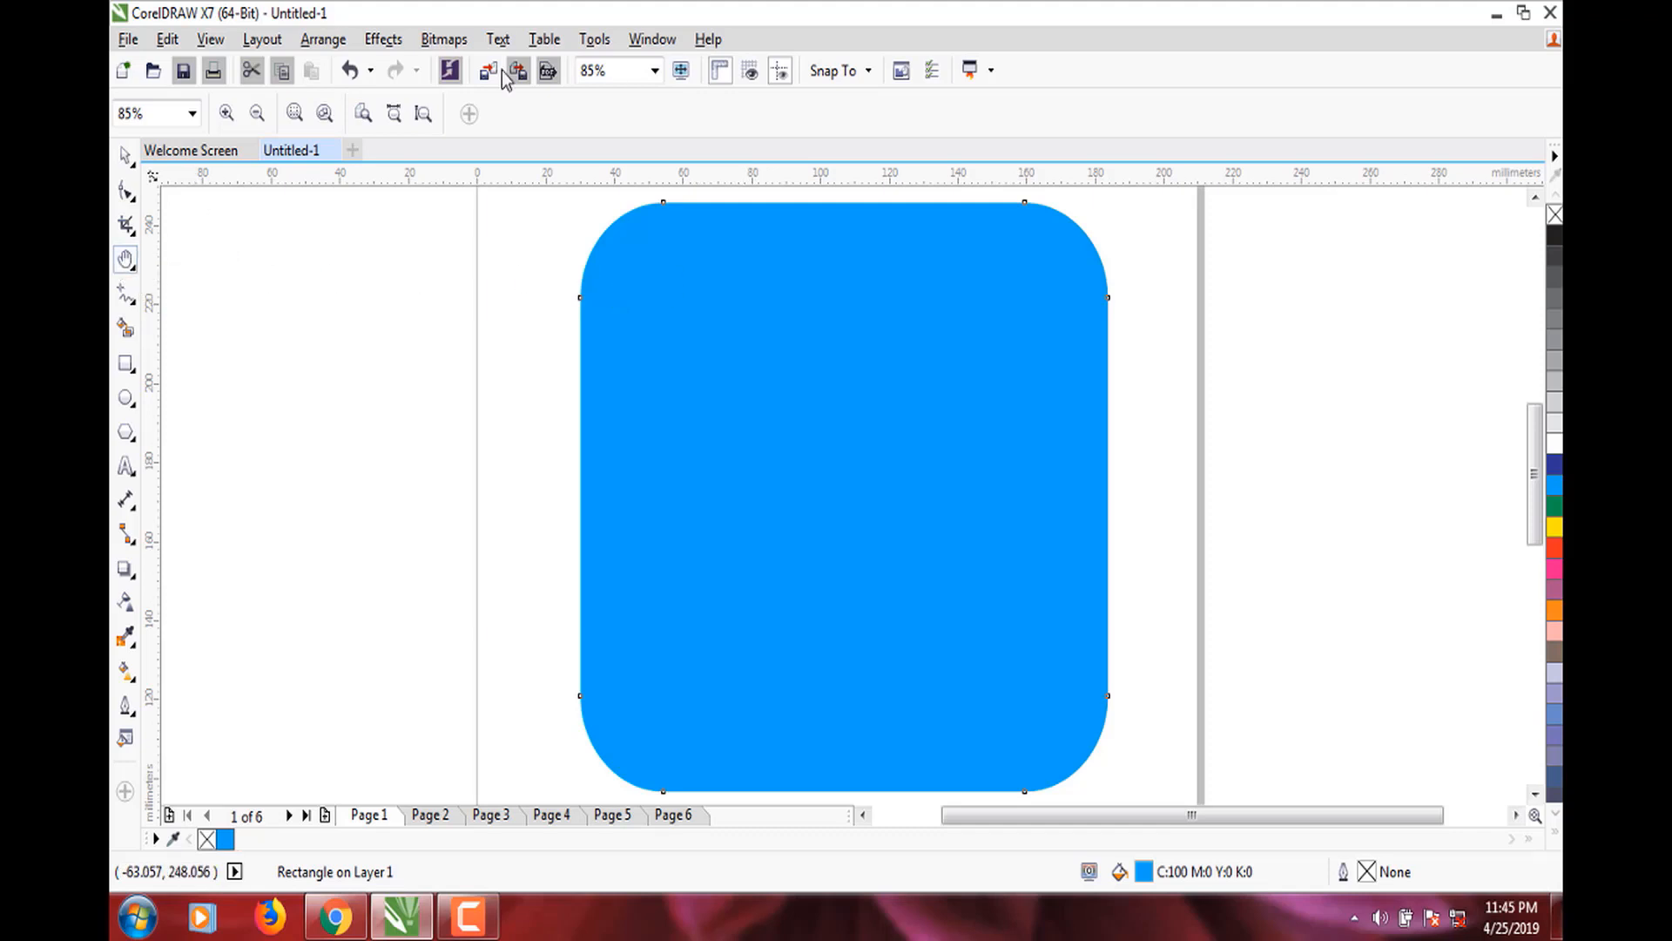
pyautogui.click(127, 259)
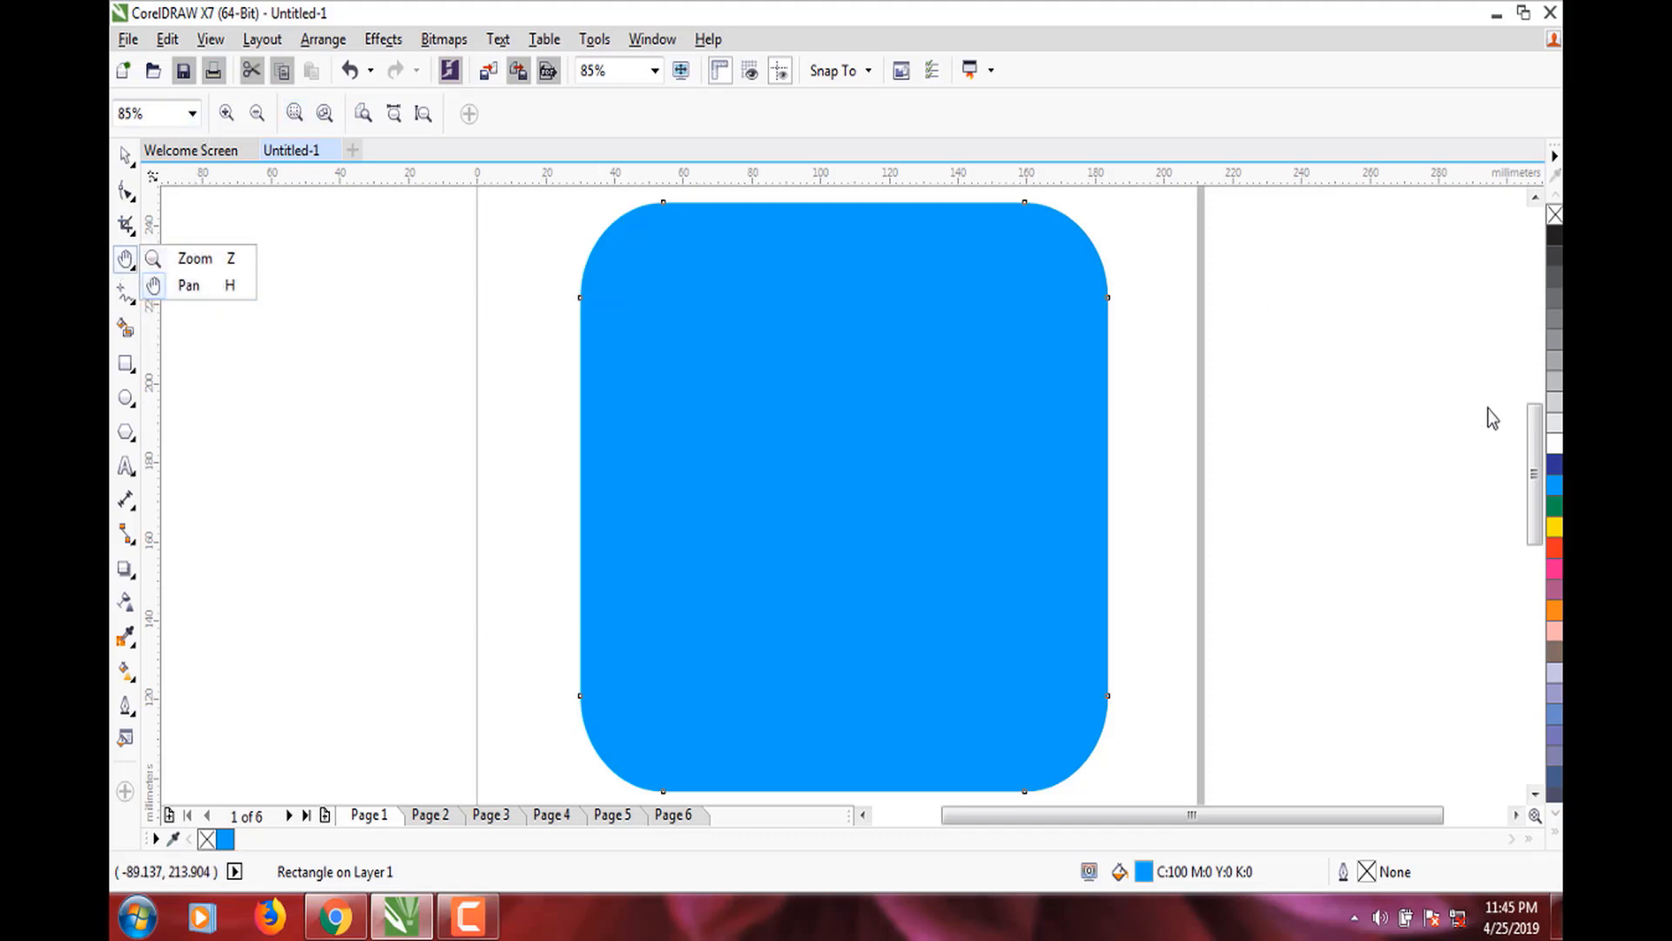
# Scroll the page vertically and set the magnification to 75% around the blue rectangle.
pyautogui.moveTo(1538, 468)
pyautogui.mouseDown()
pyautogui.moveTo(1536, 412)
pyautogui.moveTo(1556, 530)
pyautogui.moveTo(1556, 412)
pyautogui.moveTo(1556, 447)
pyautogui.mouseUp()
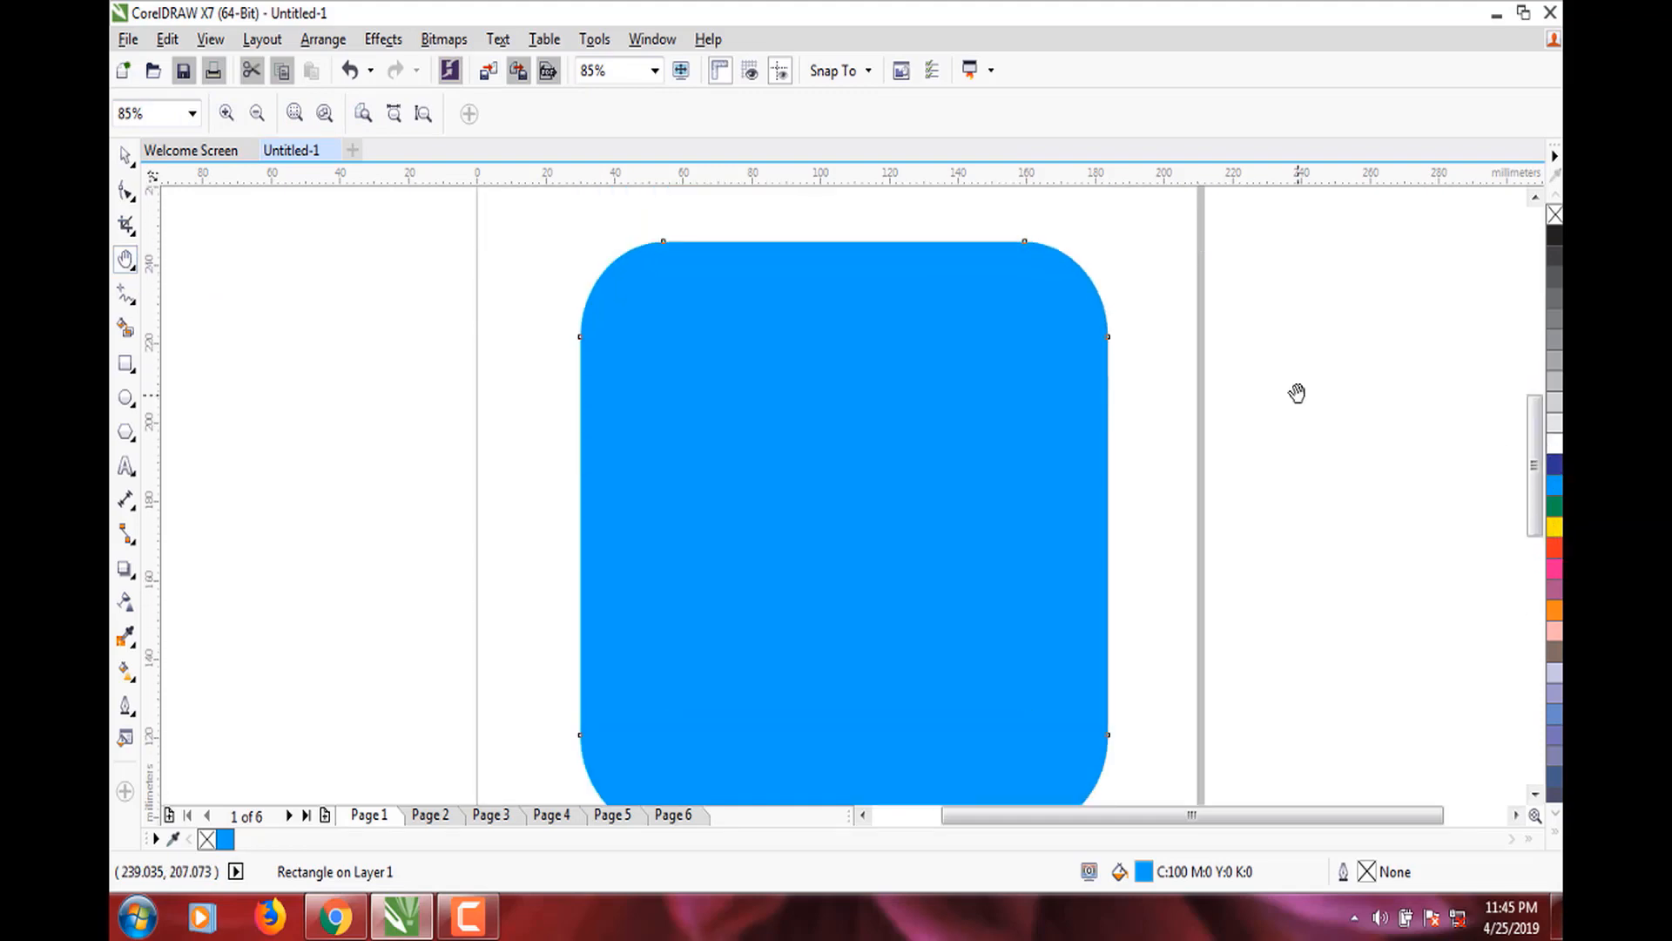
pyautogui.scroll(3, 627, 465)
pyautogui.scroll(-3, 627, 465)
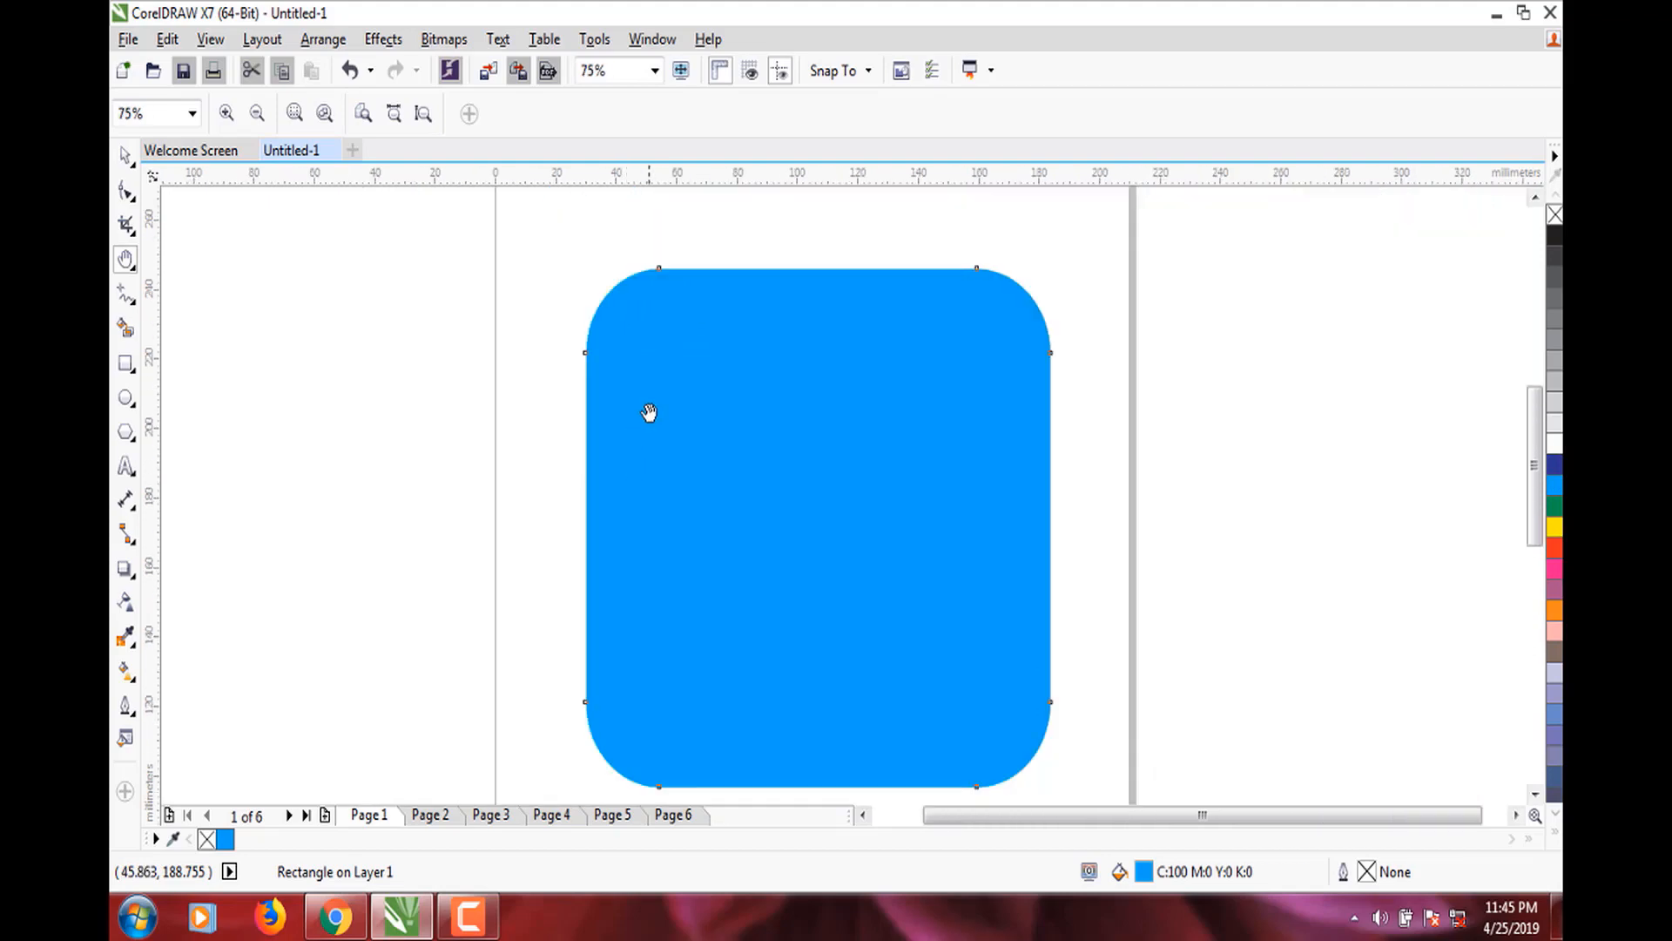
pyautogui.moveTo(1535, 503); pyautogui.dragTo(1535, 527)
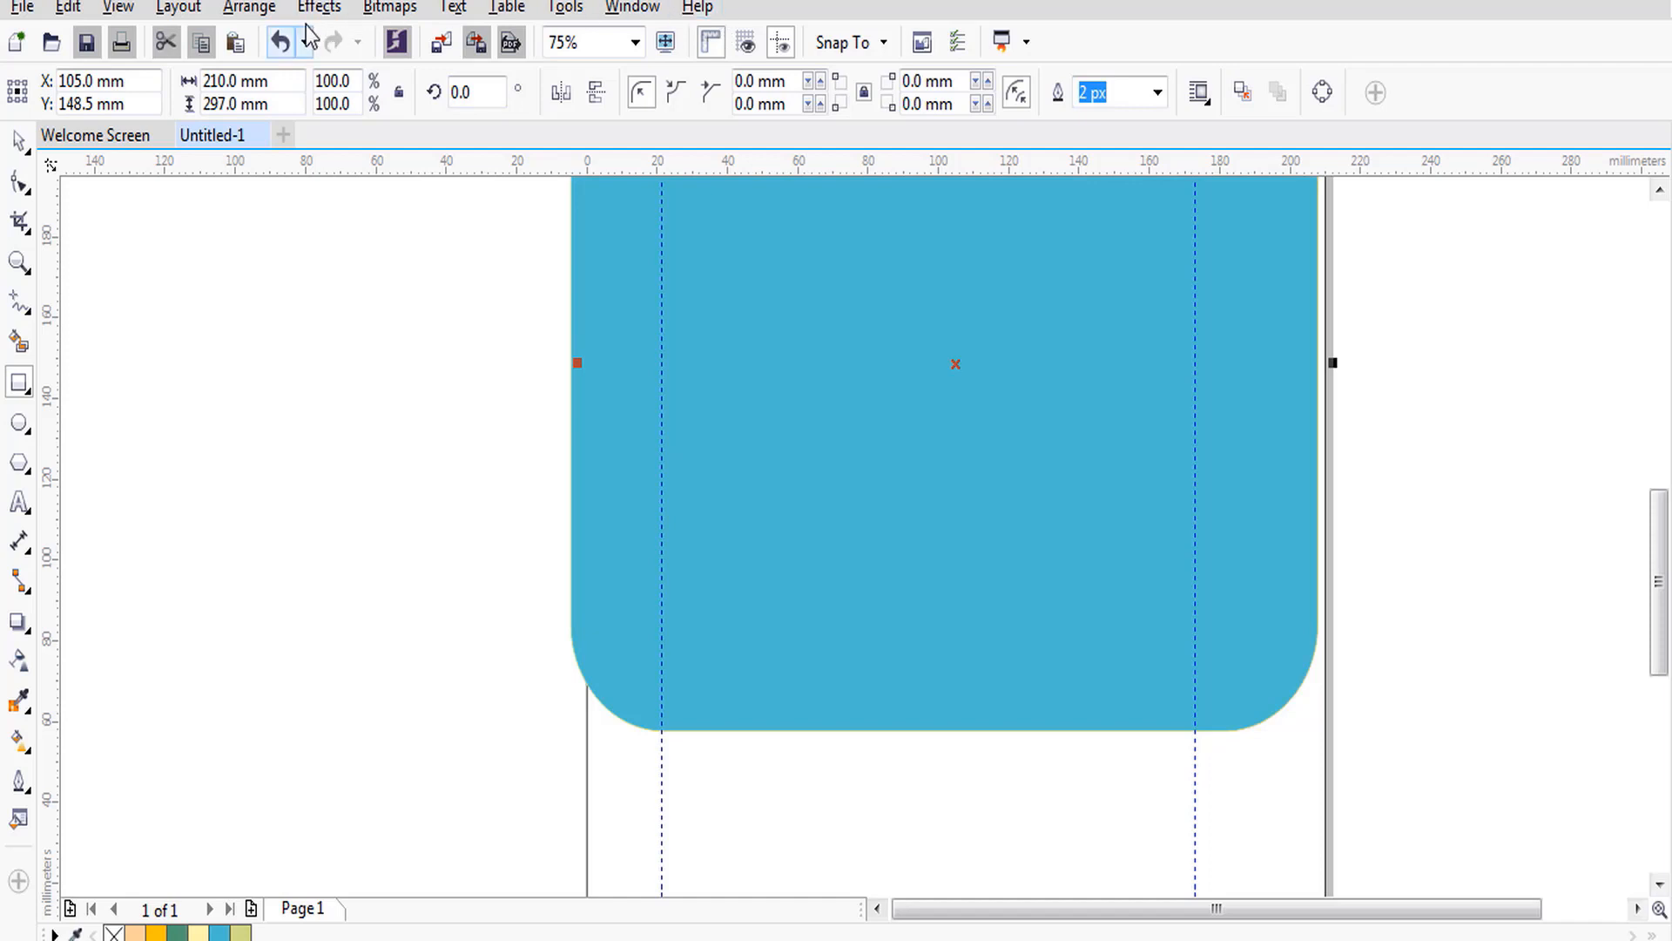
pyautogui.click(245, 19)
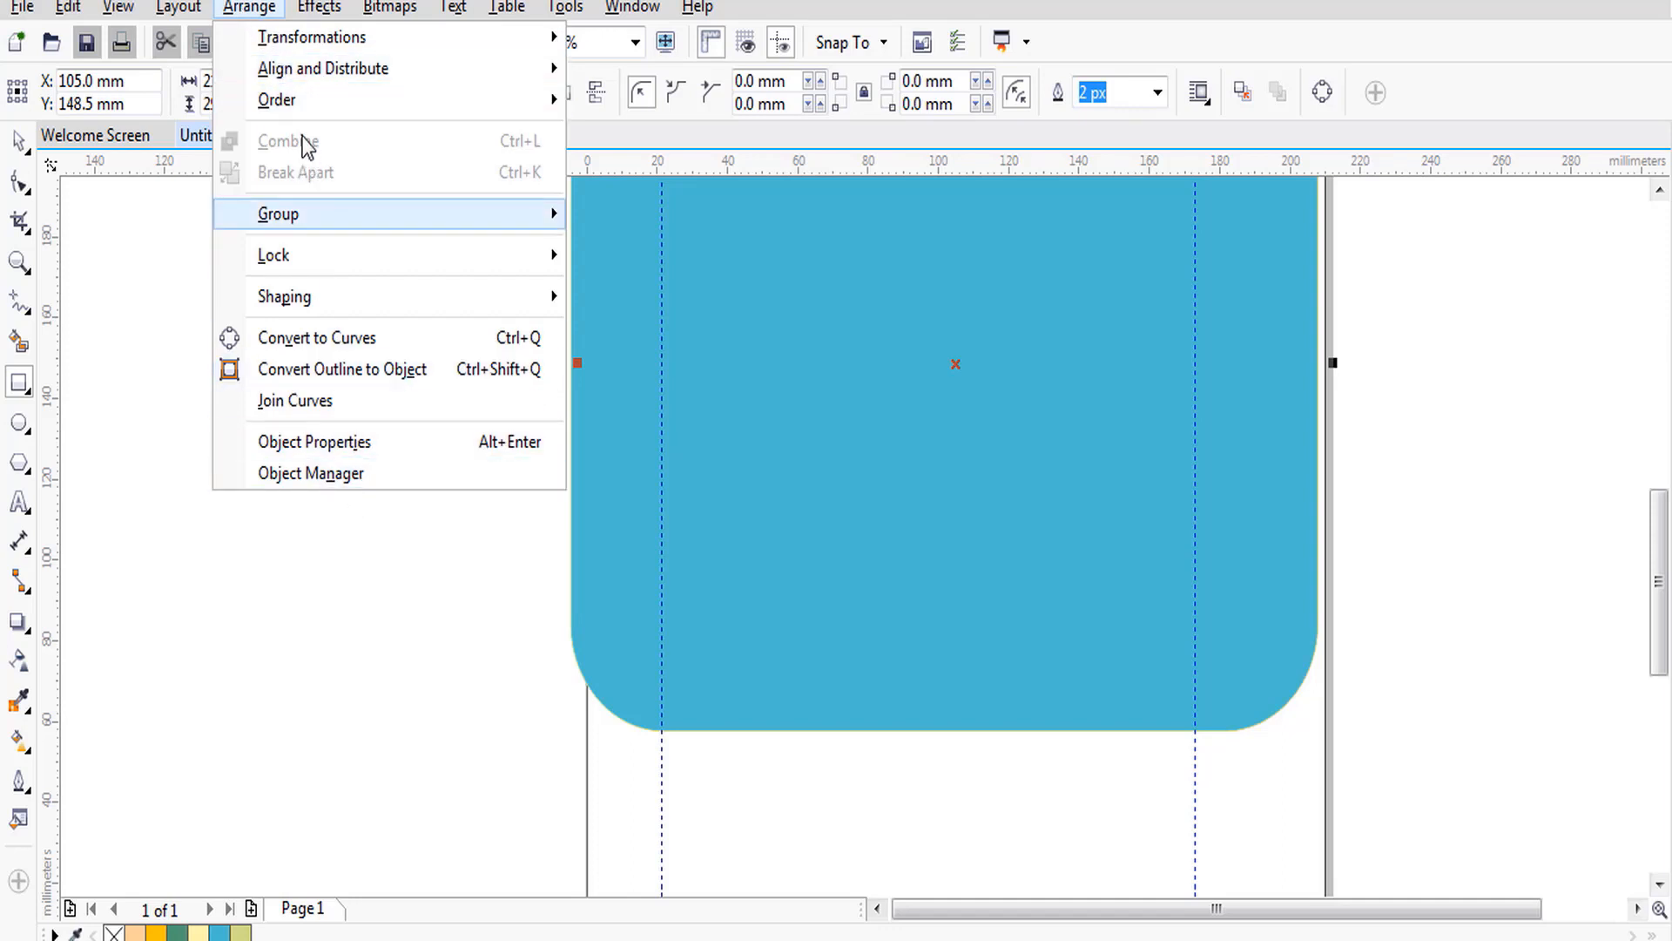
pyautogui.click(118, 7)
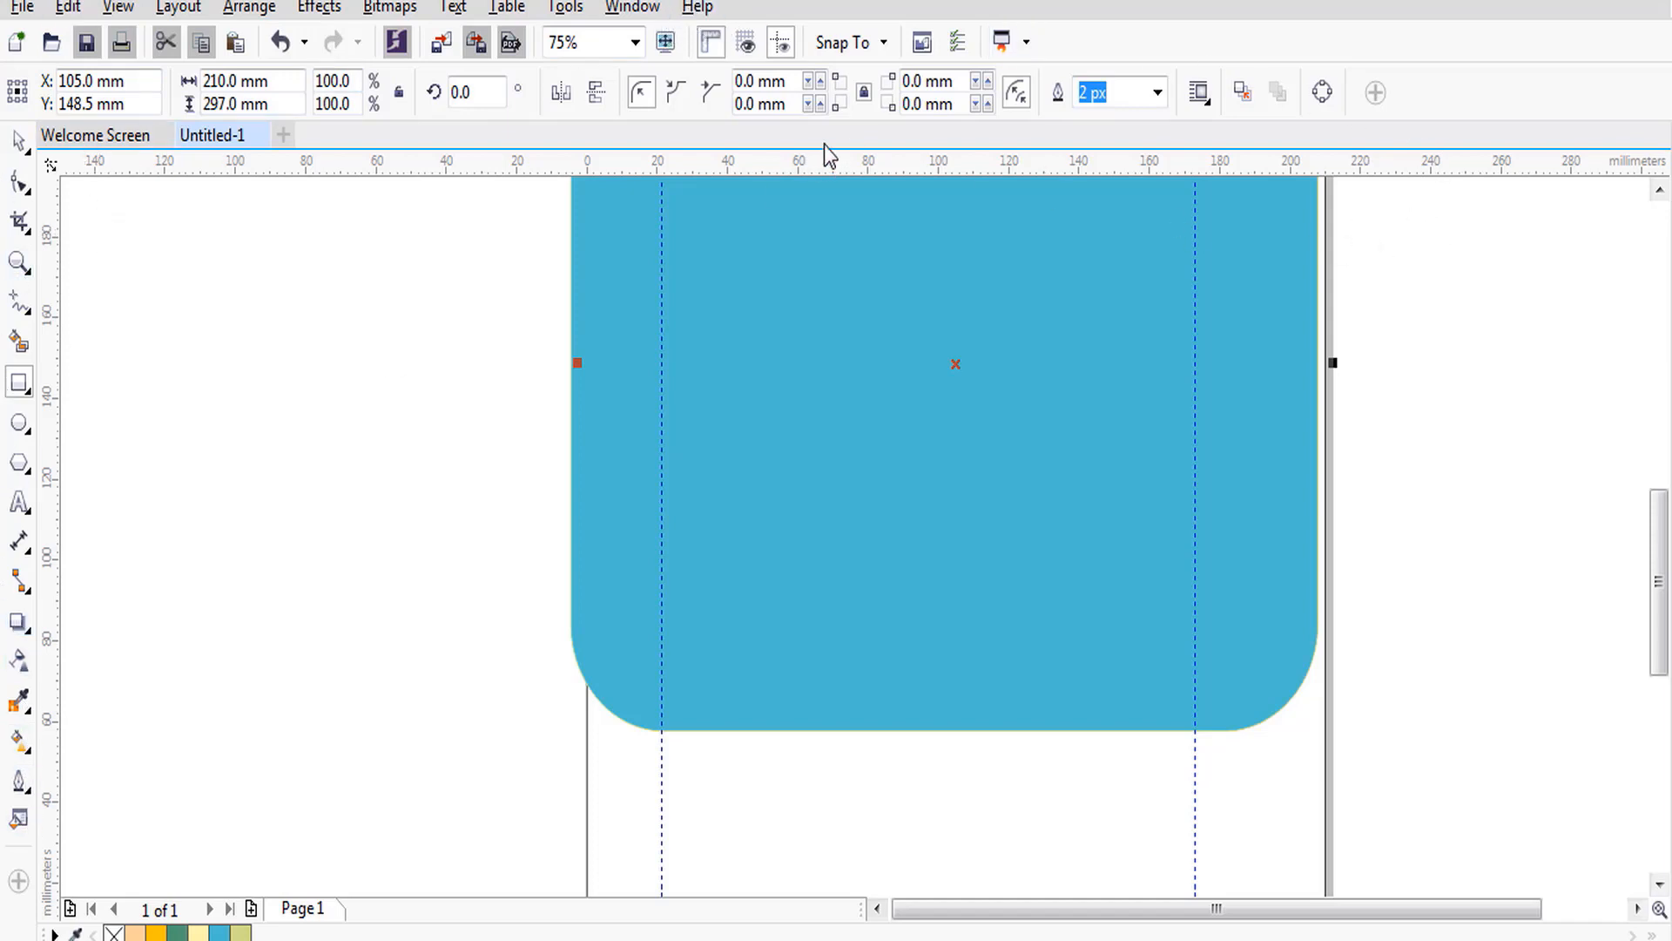
pyautogui.click(701, 8)
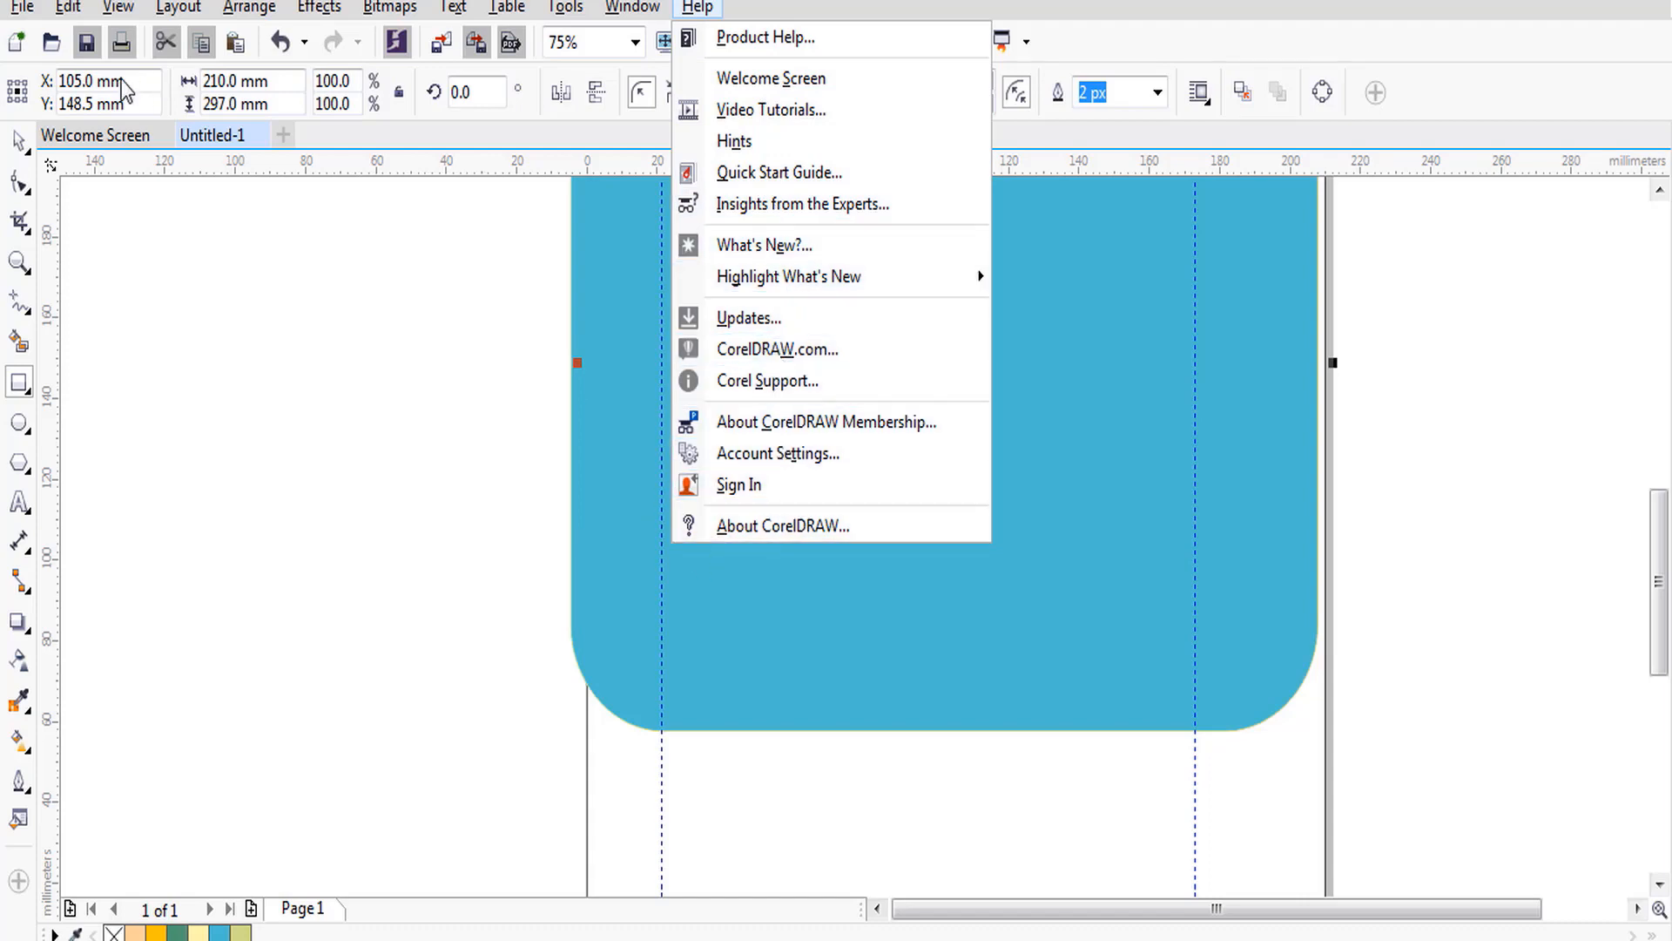
pyautogui.moveTo(624, 10)
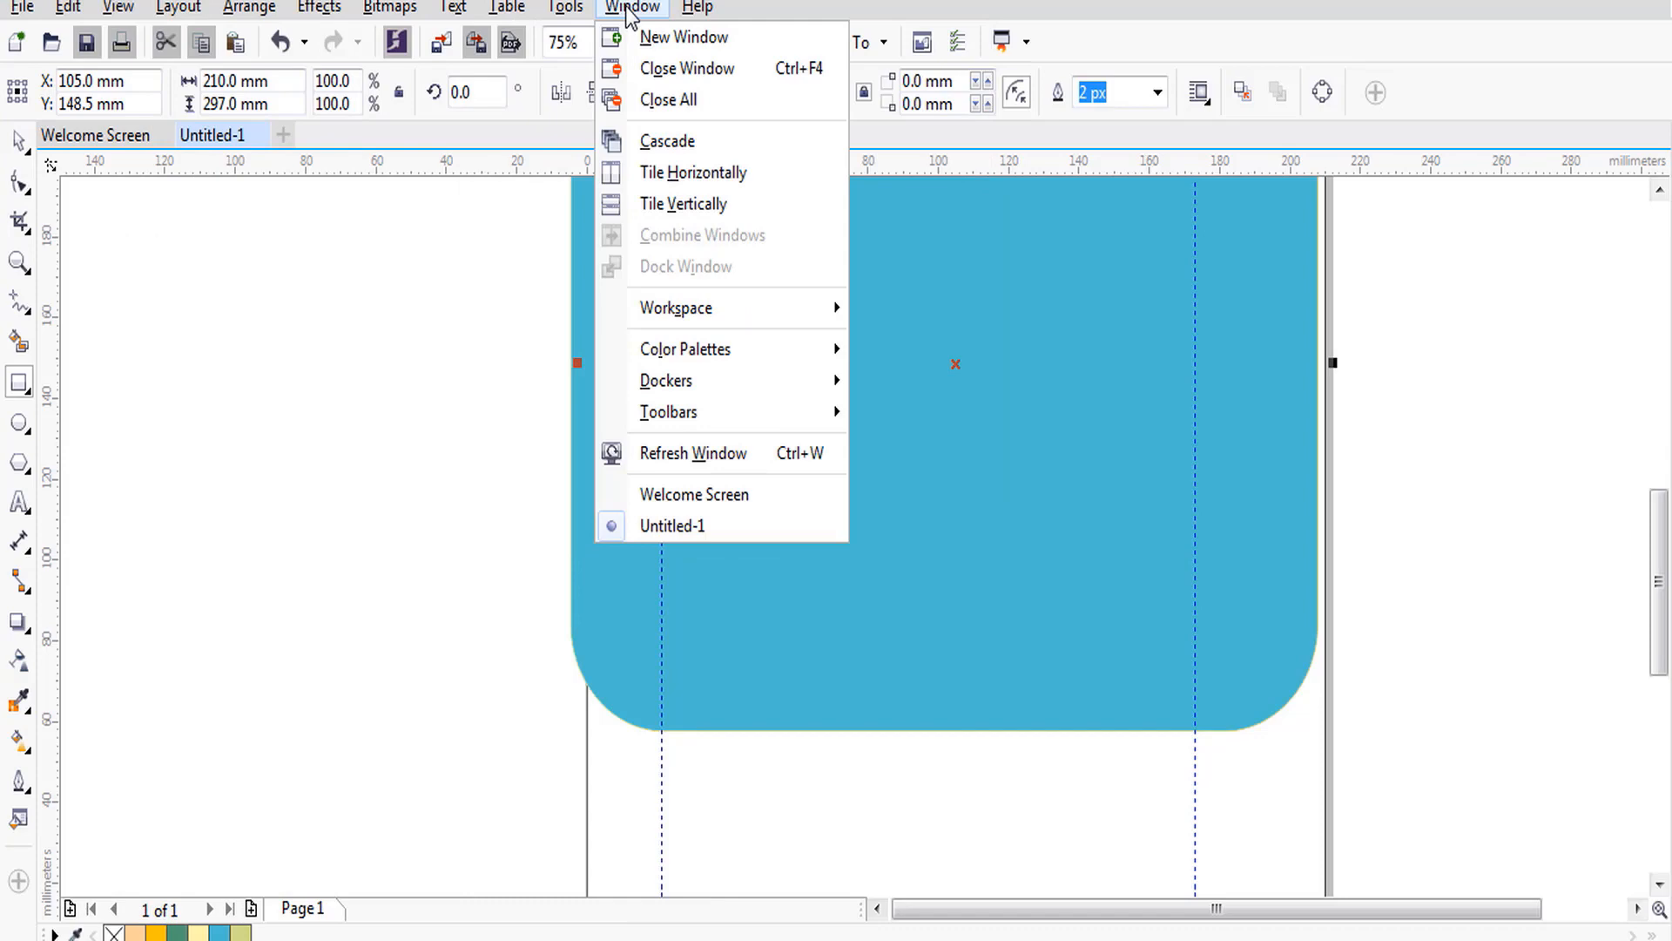
pyautogui.moveTo(307, 11)
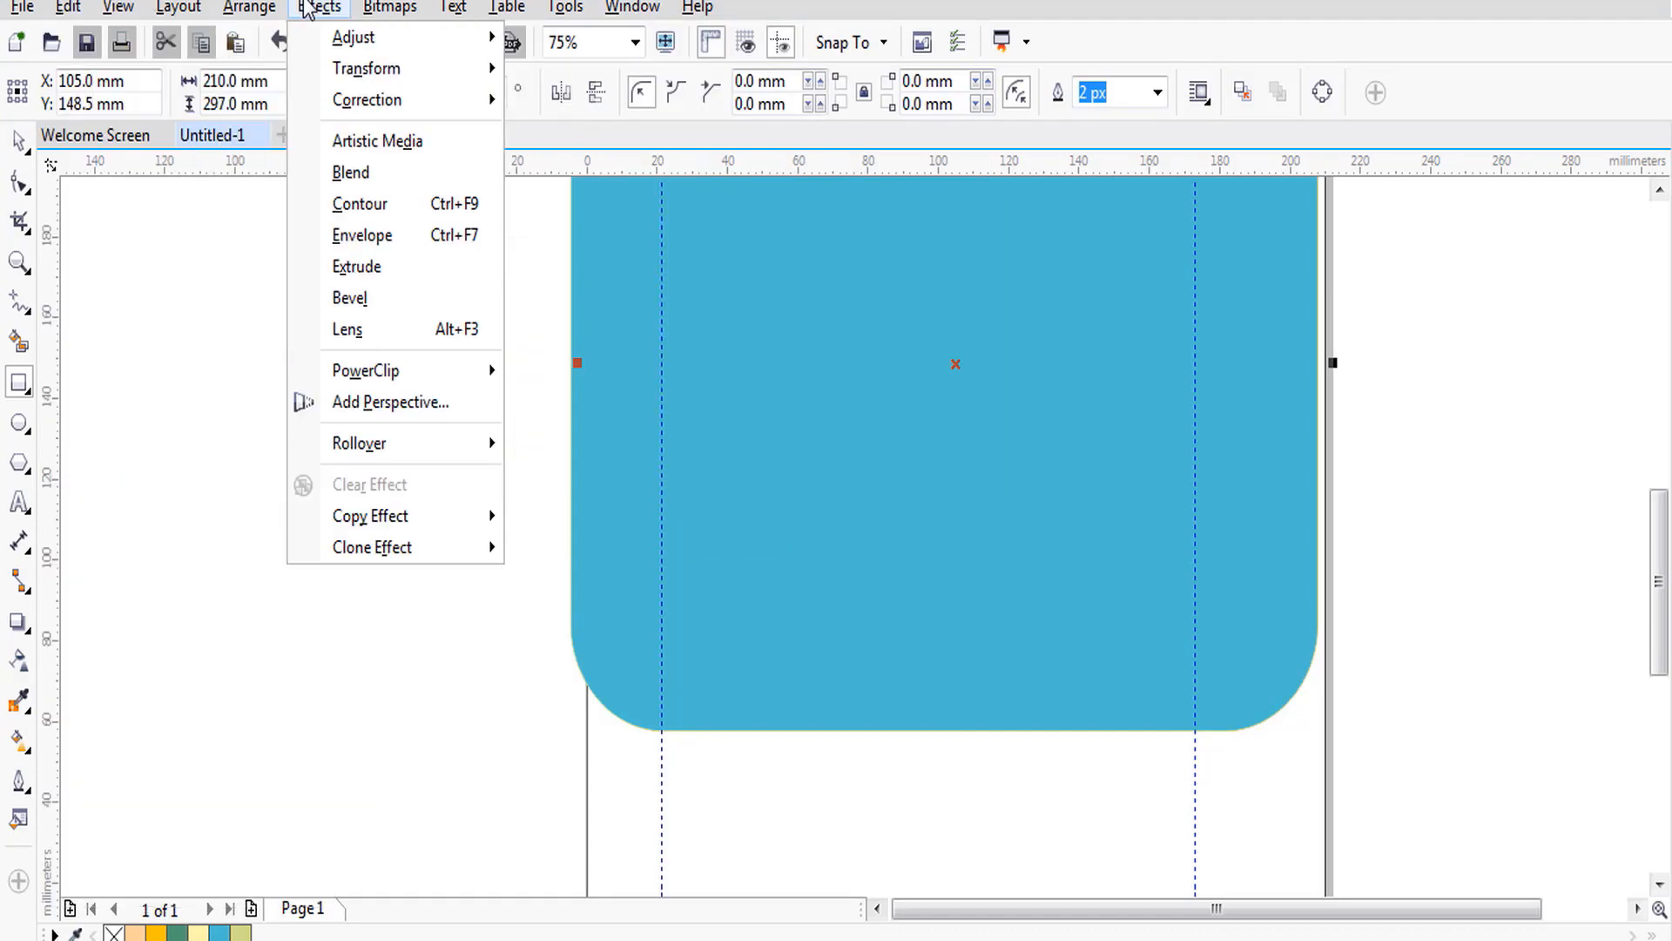
pyautogui.moveTo(453, 13)
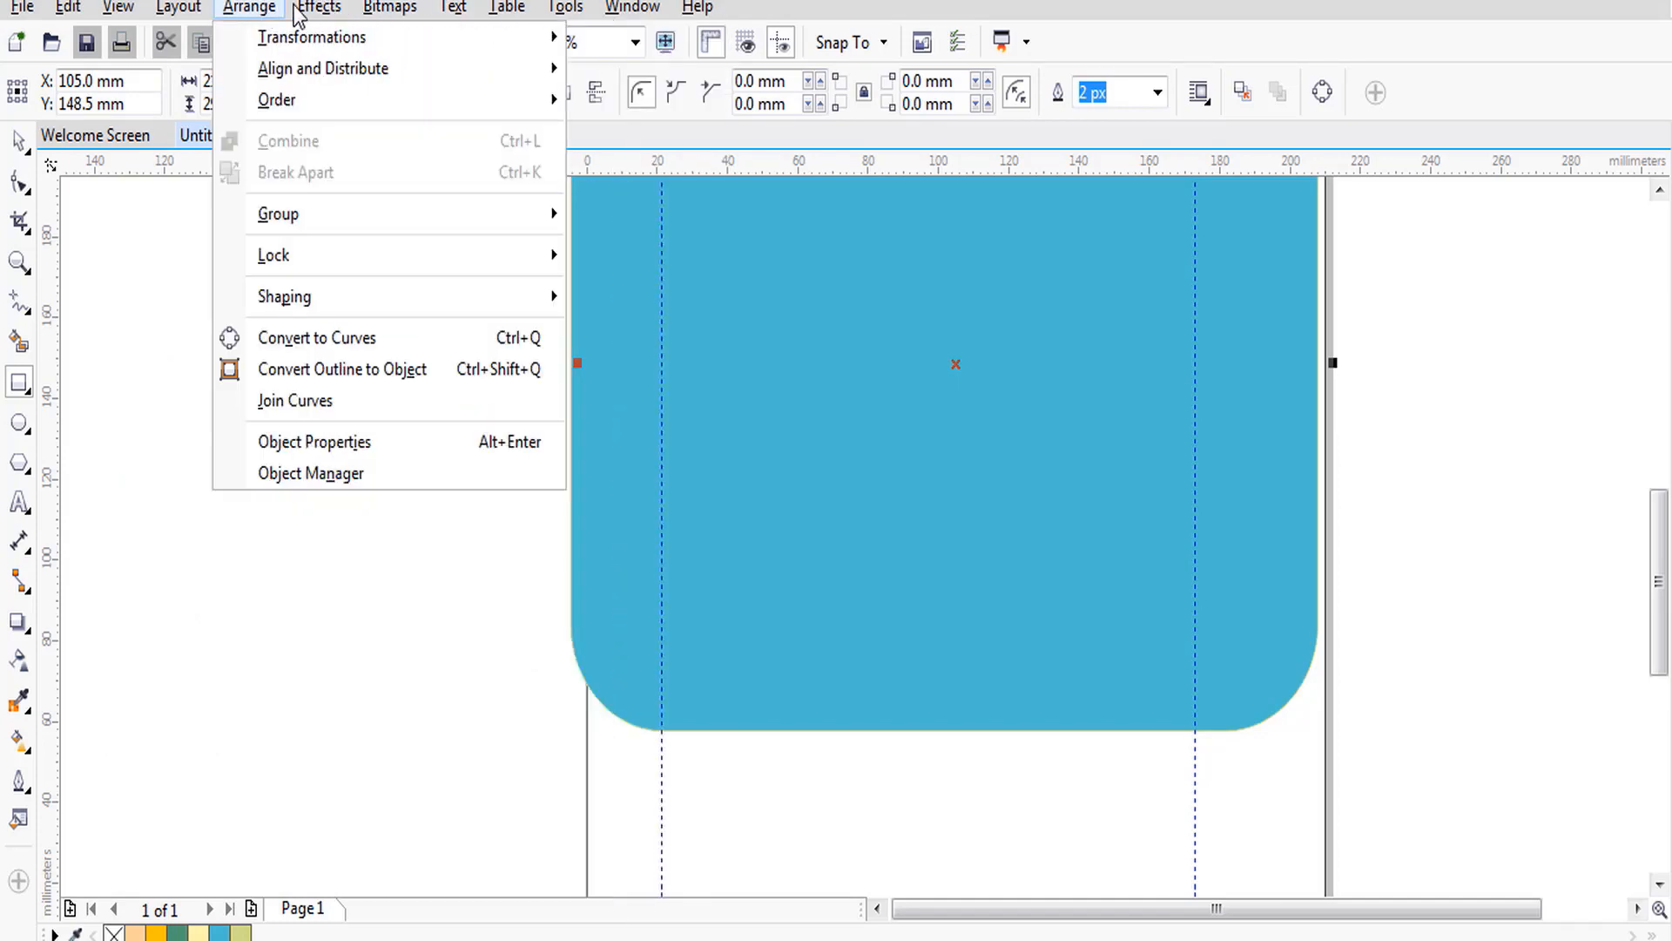
pyautogui.moveTo(358, 16)
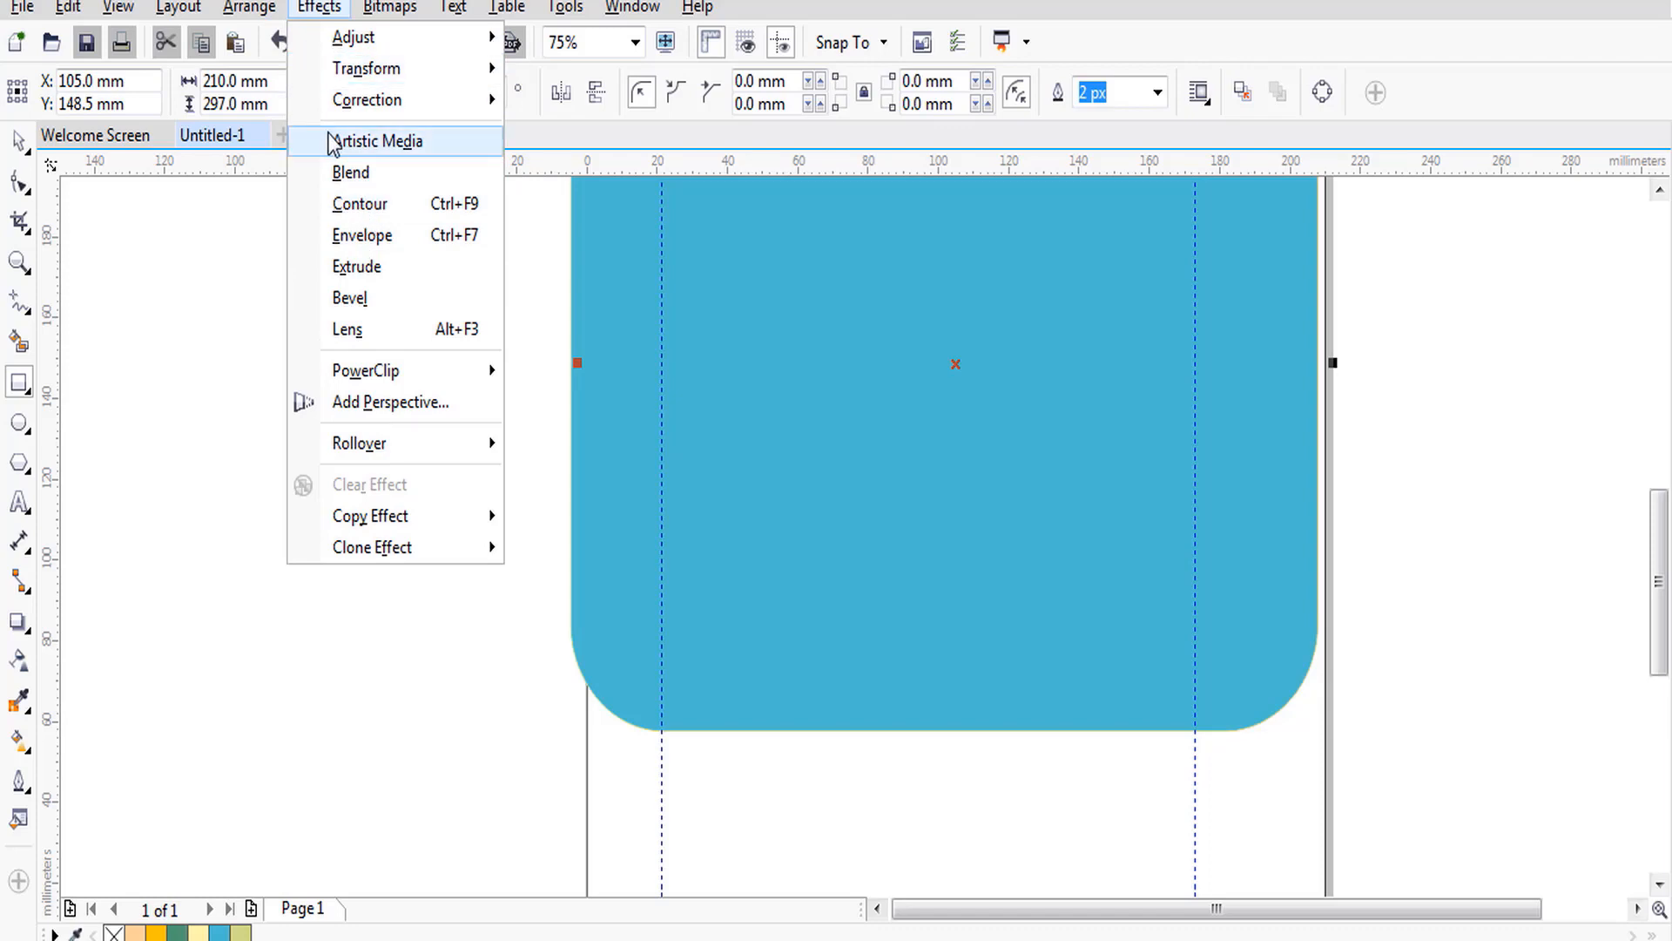
# Browse the File, Layout, Edit and View commands.
pyautogui.moveTo(22, 7)
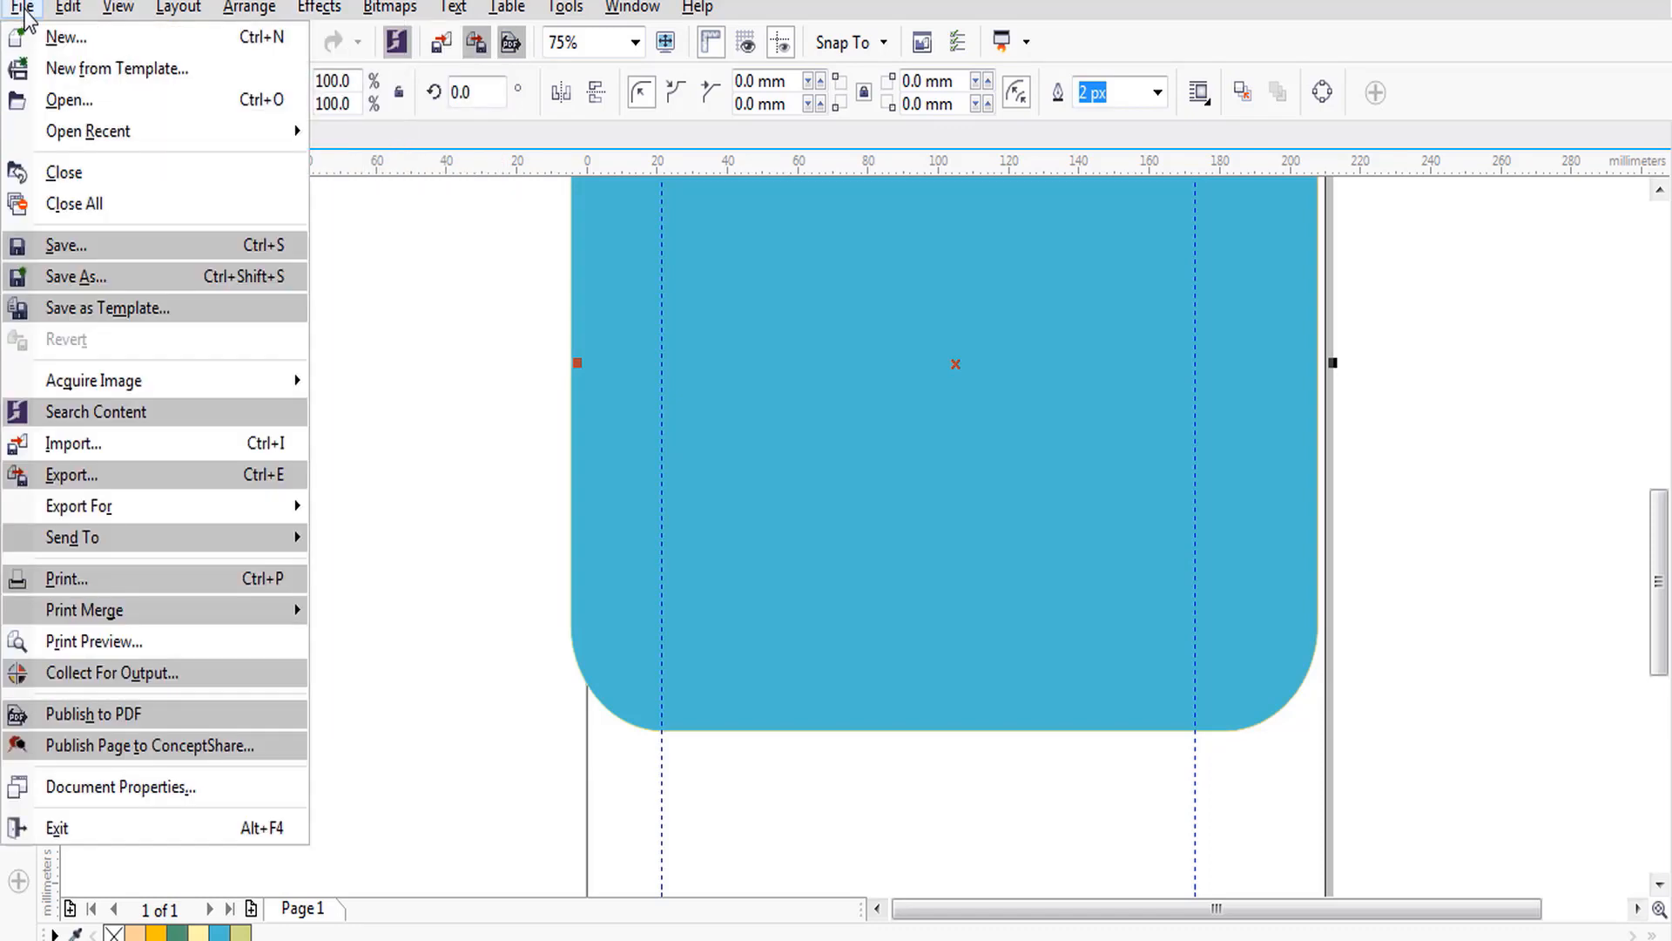
pyautogui.moveTo(178, 10)
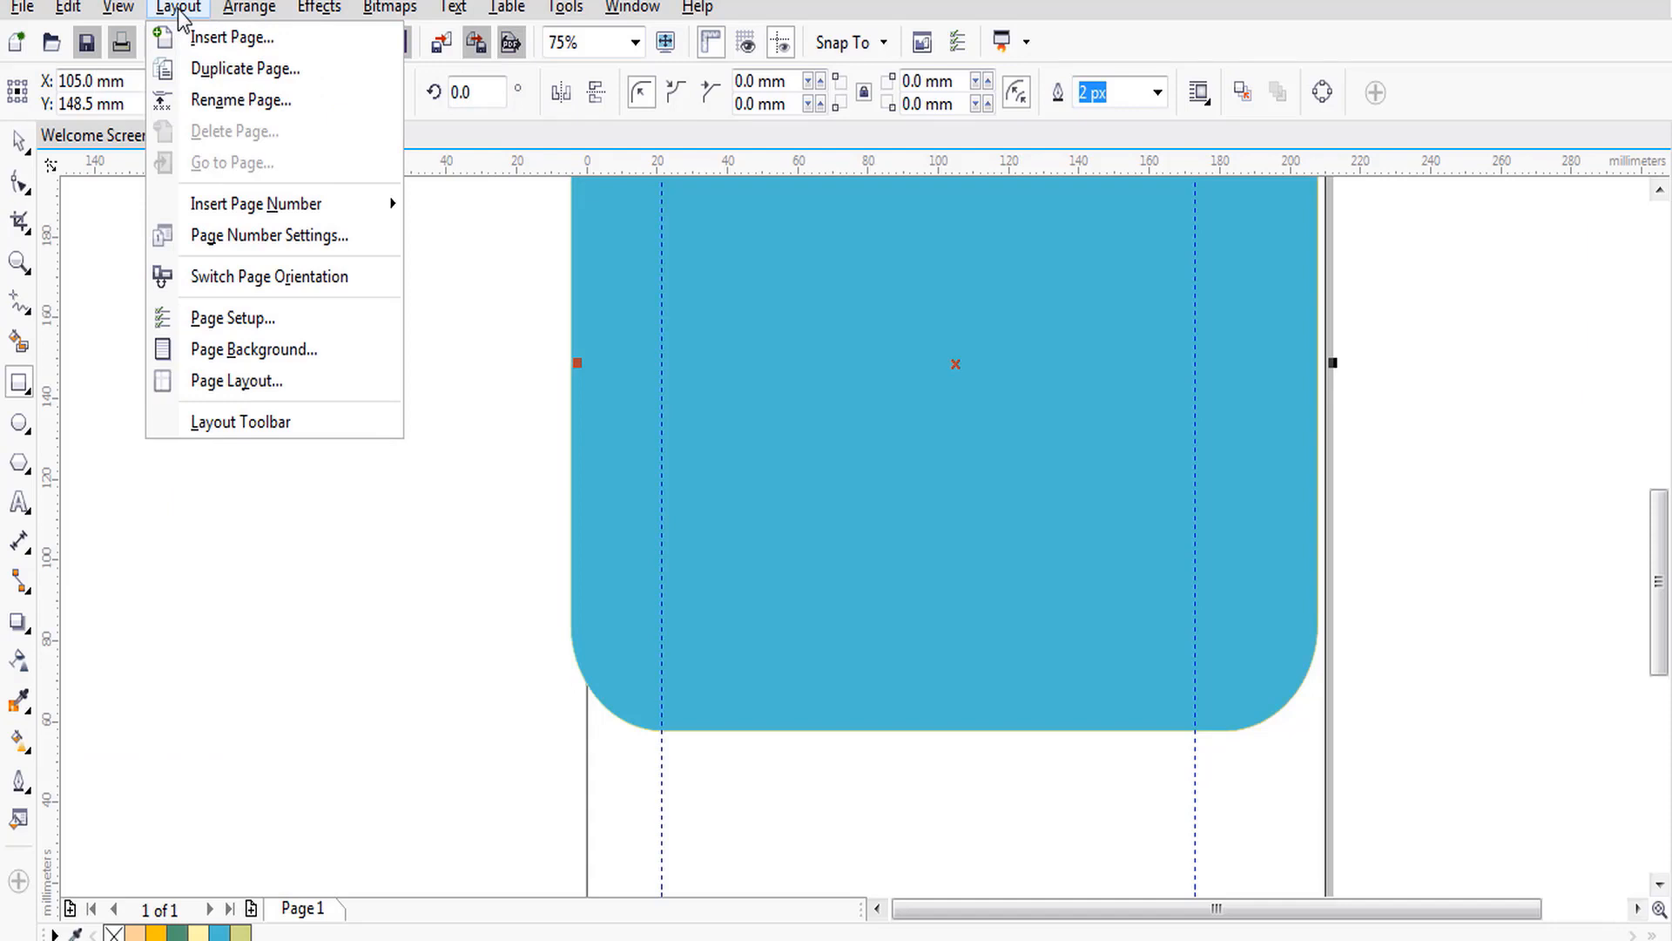
pyautogui.moveTo(113, 11)
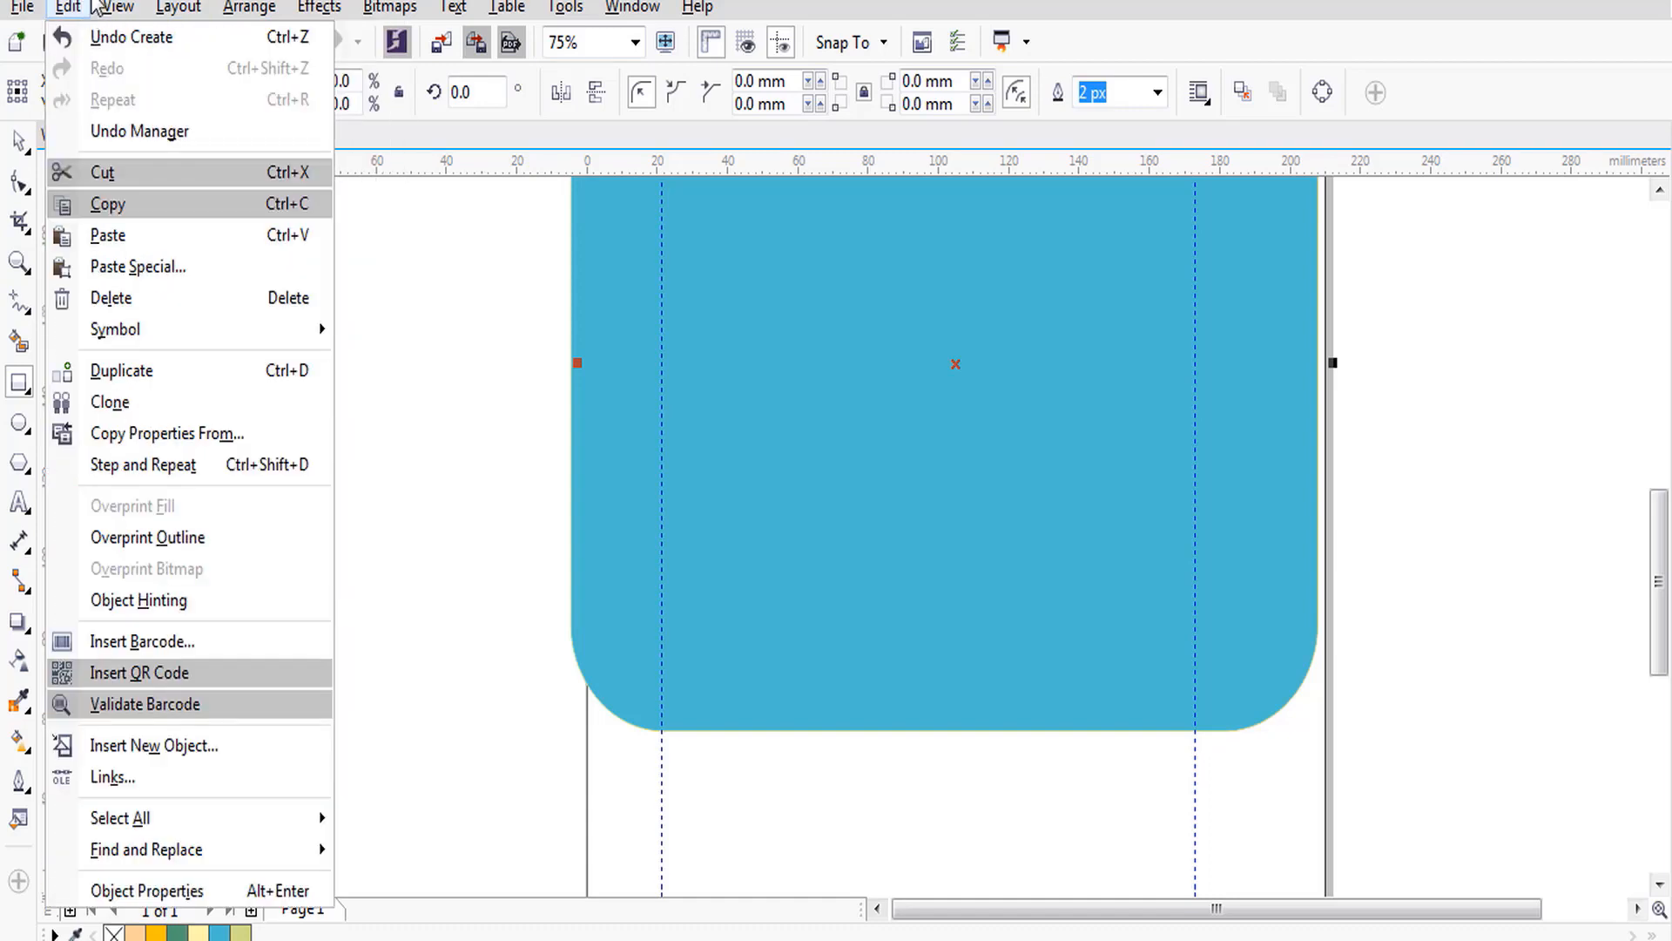
pyautogui.click(114, 6)
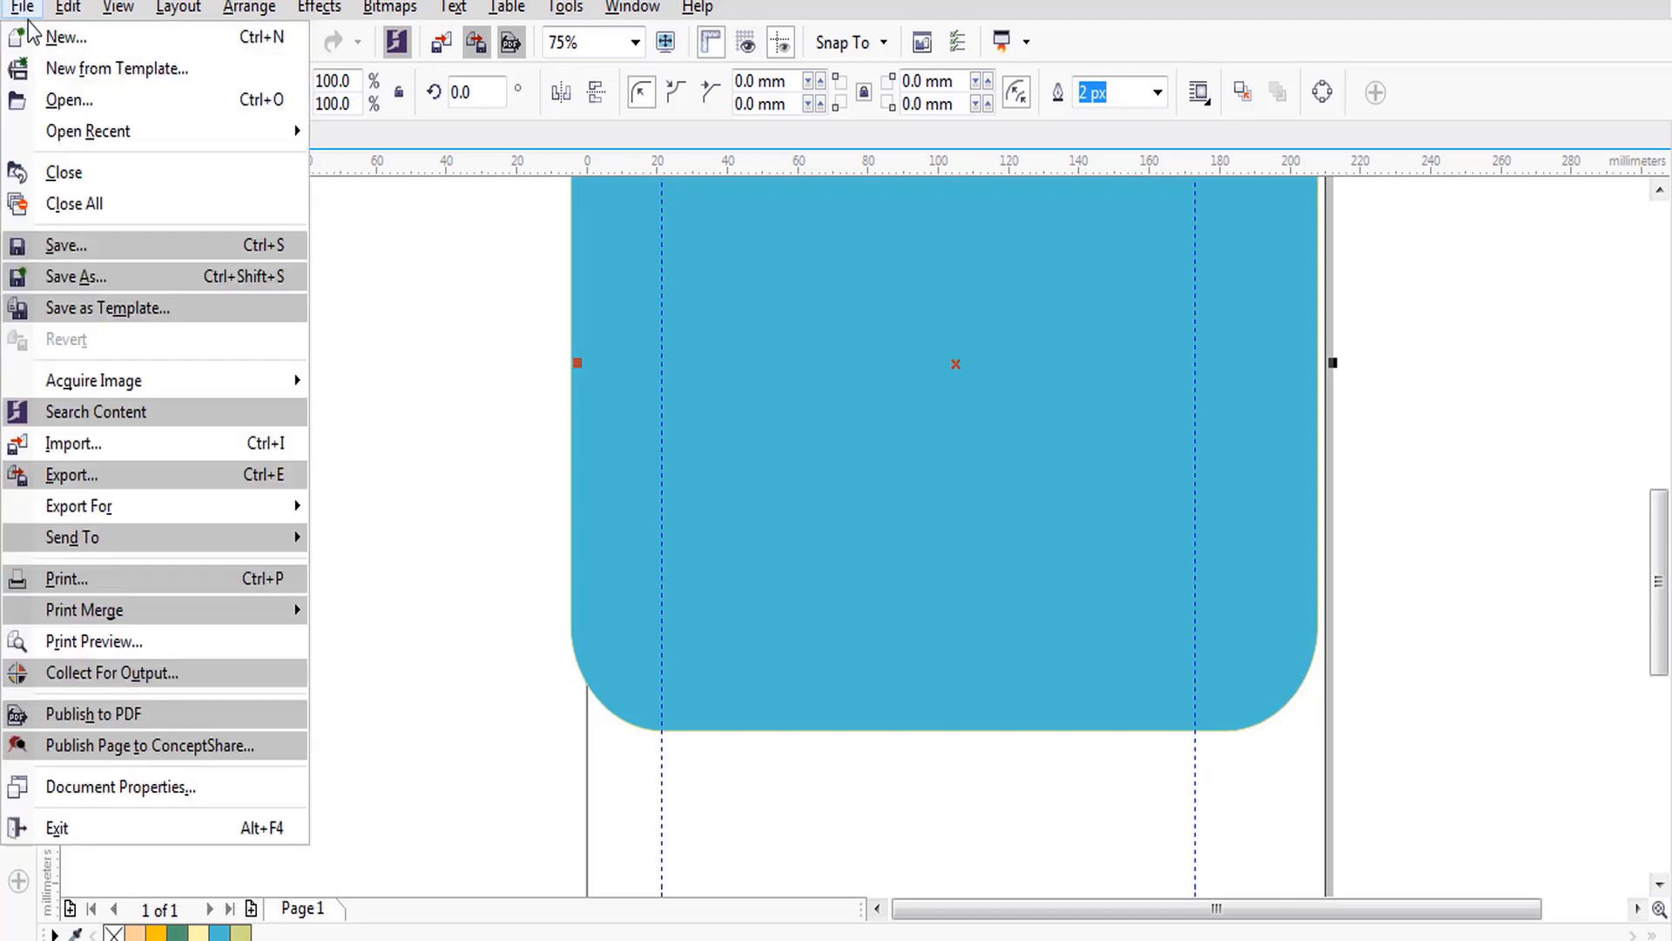
pyautogui.click(73, 444)
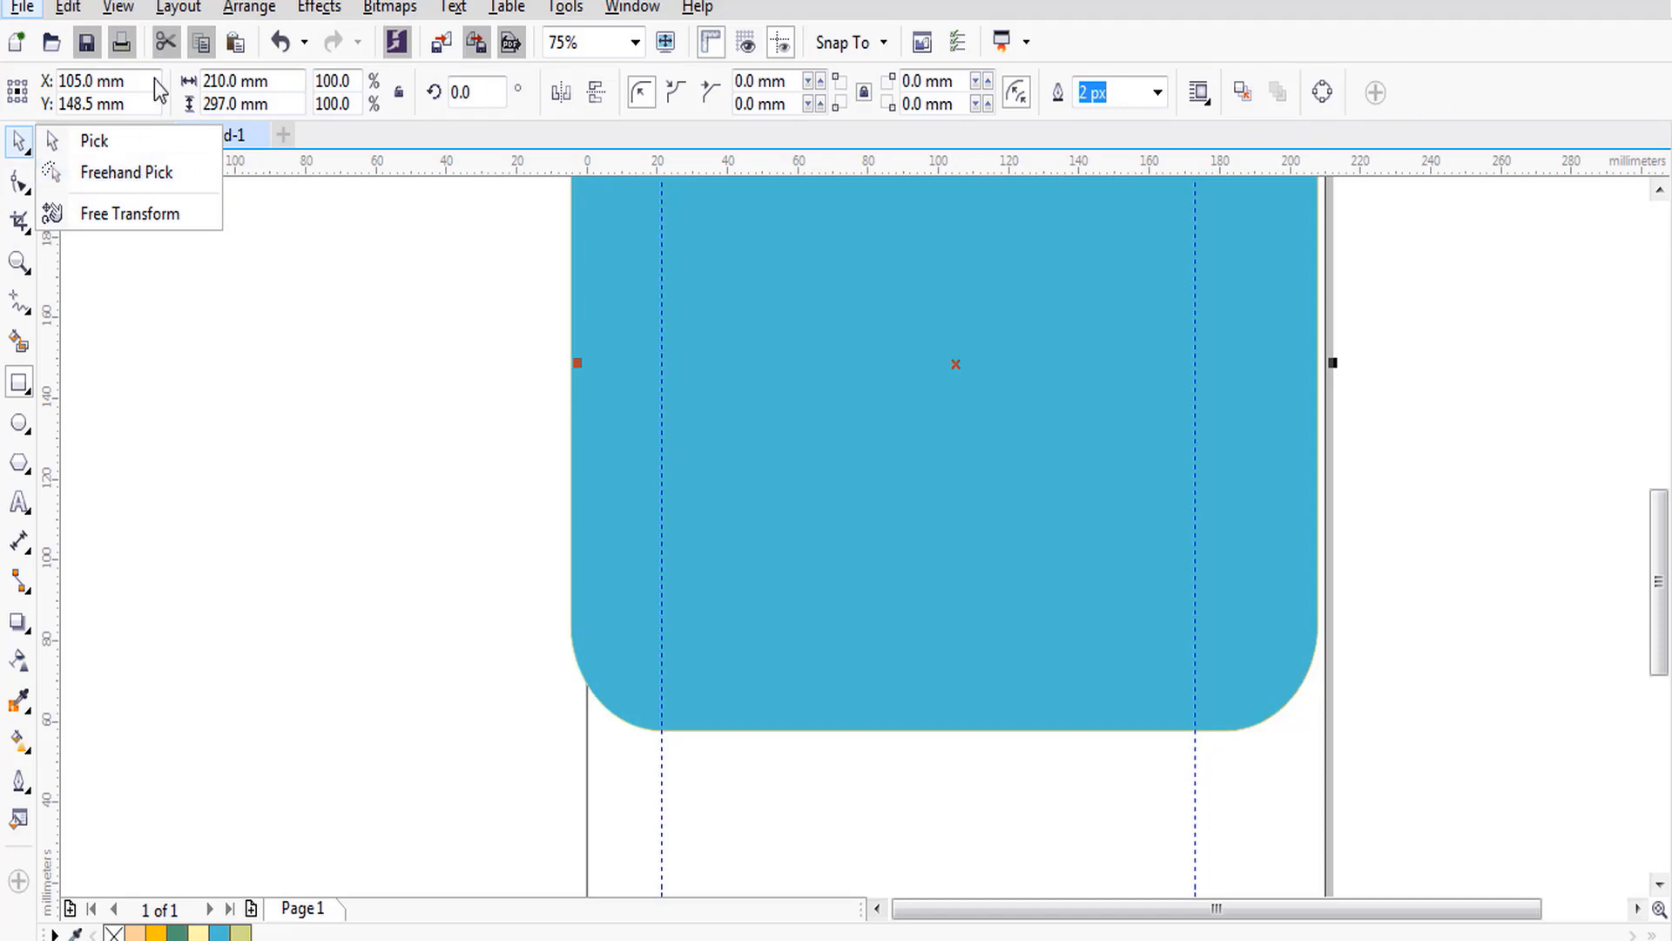
# Set the corner style of the selected page-sized rectangle to scalloped and switch to the Pick tool.
pyautogui.click(4, 87)
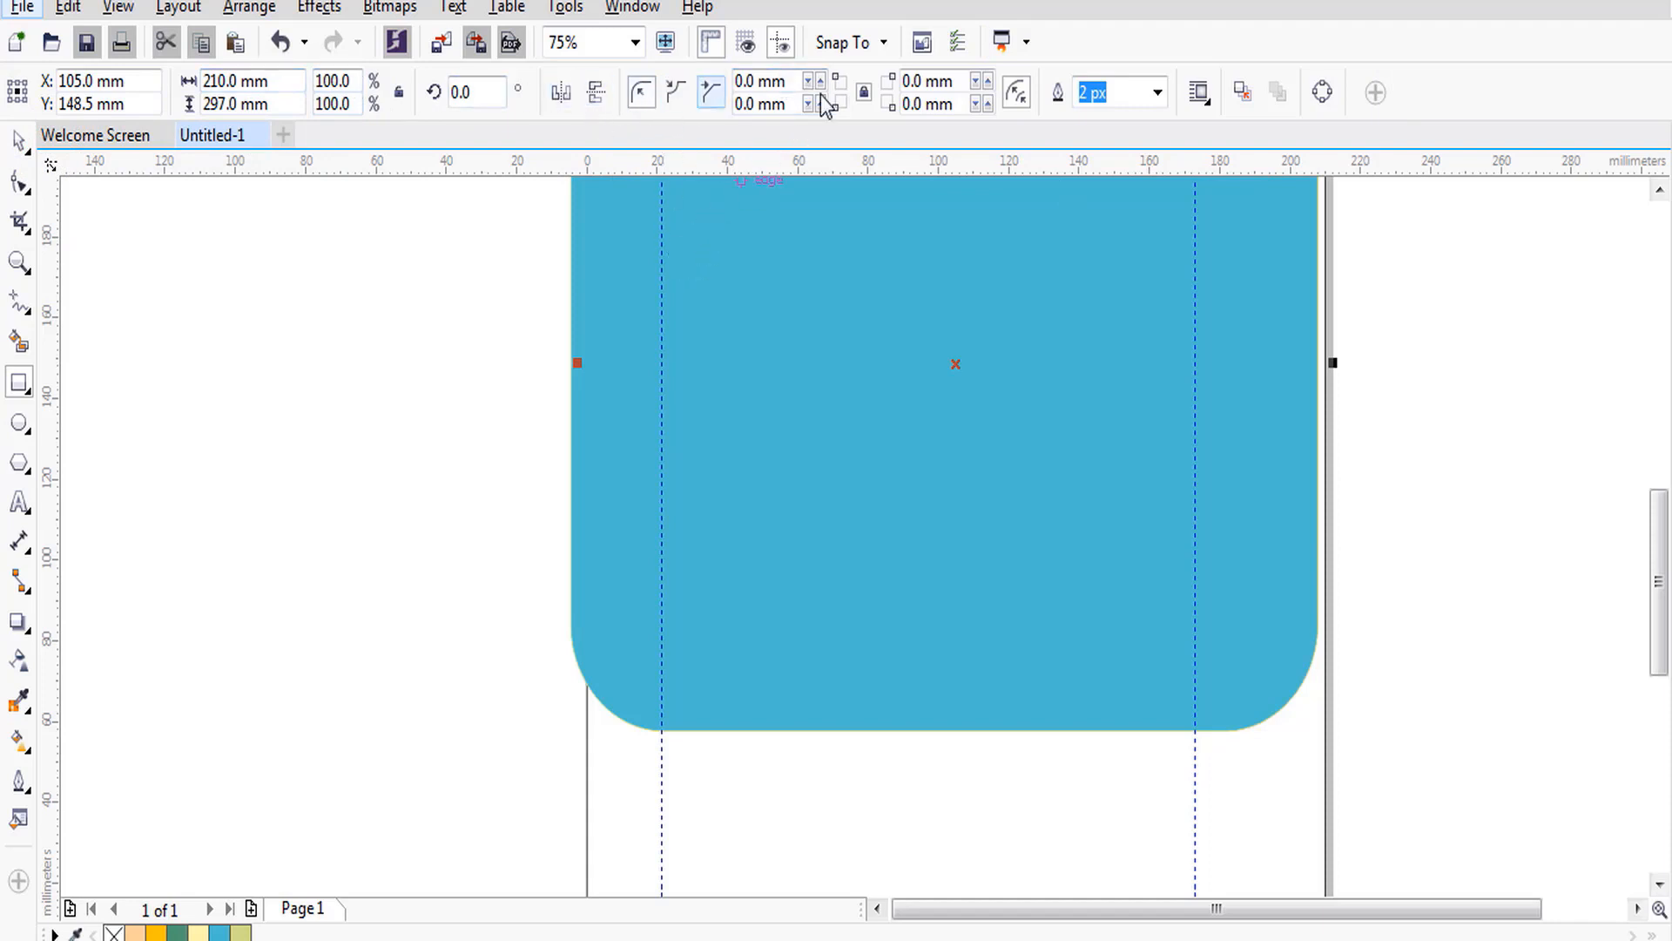
pyautogui.click(677, 94)
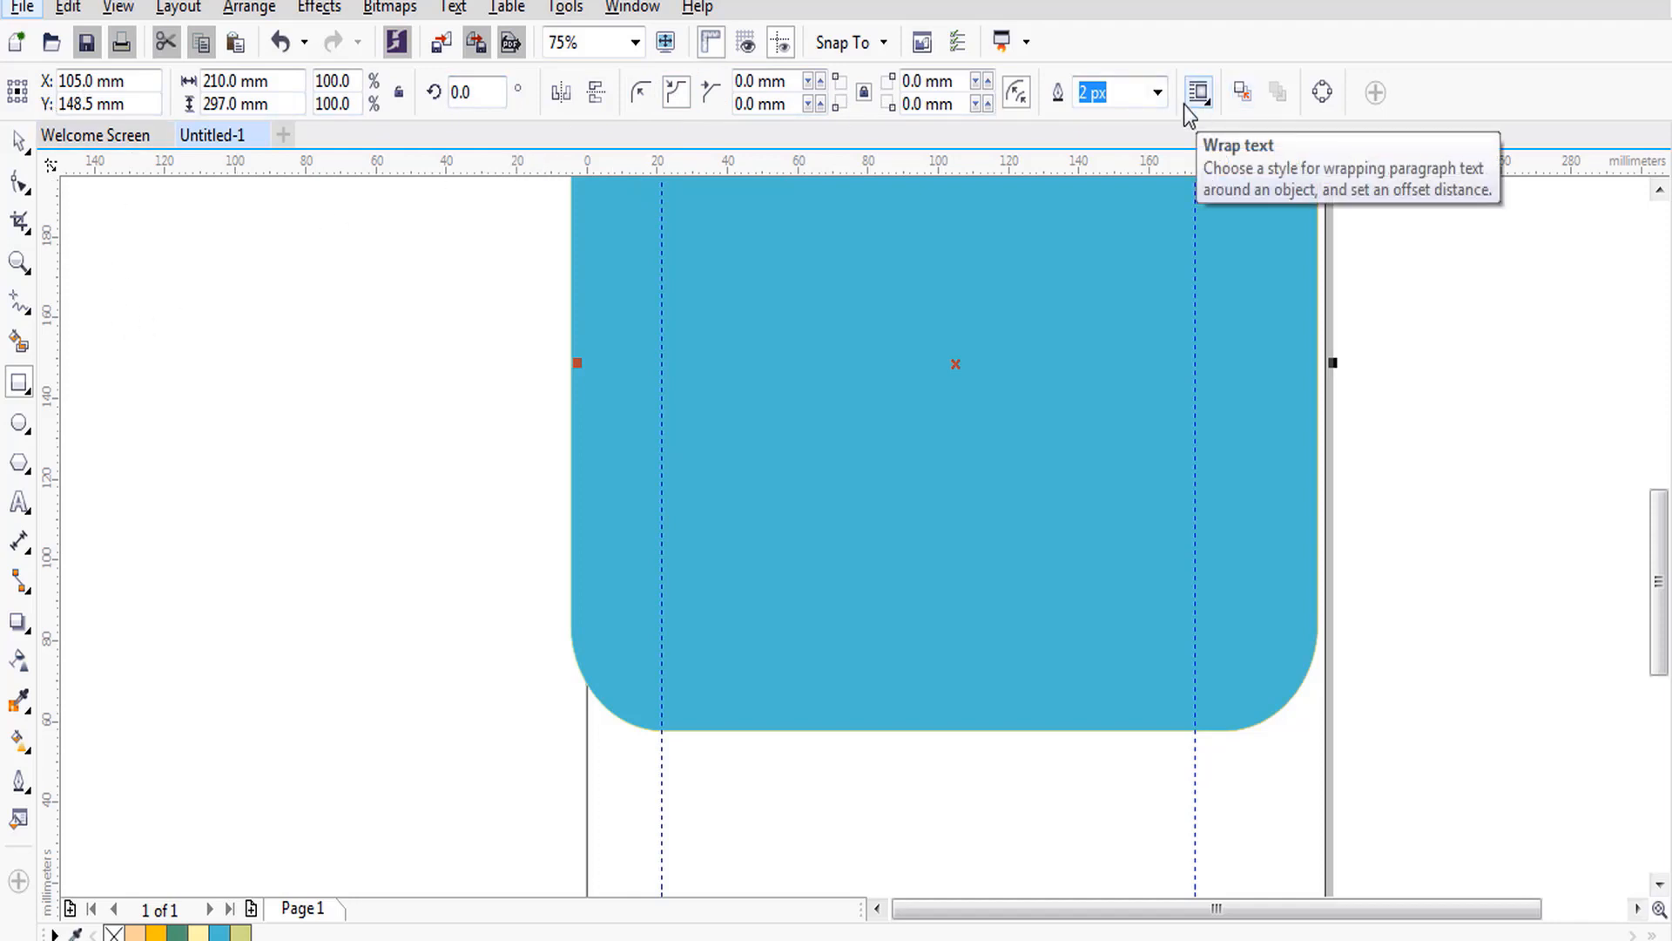
pyautogui.click(17, 157)
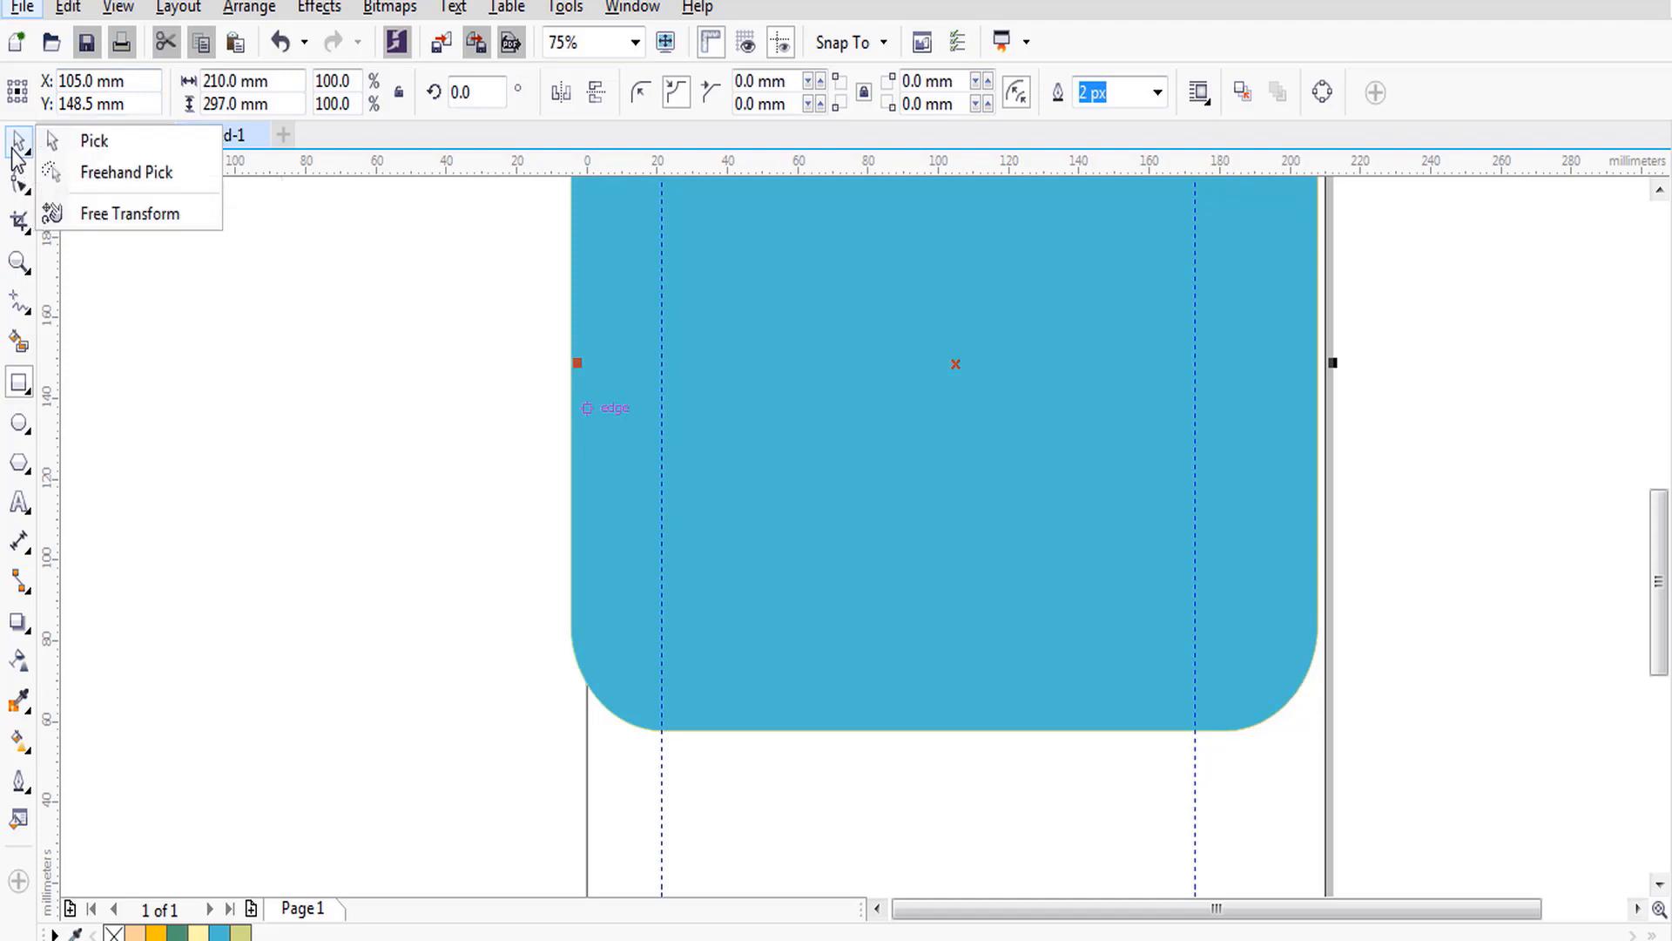
pyautogui.click(94, 142)
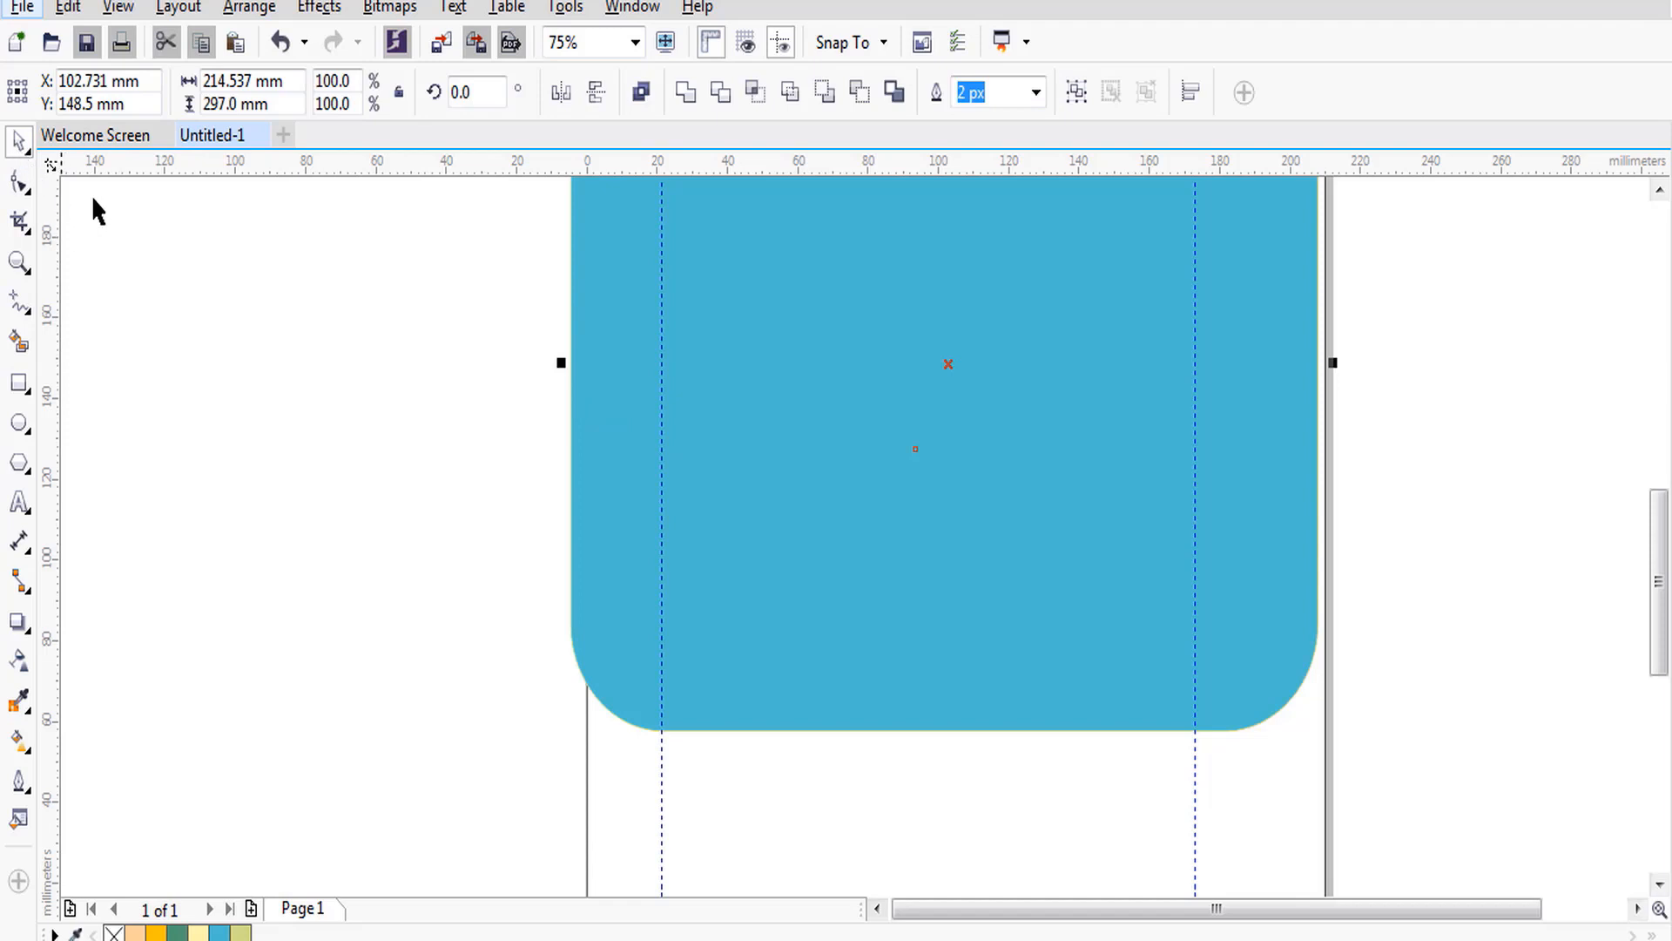
# View the variants of the Shape and Crop tools and clear the object selection.
pyautogui.click(23, 185)
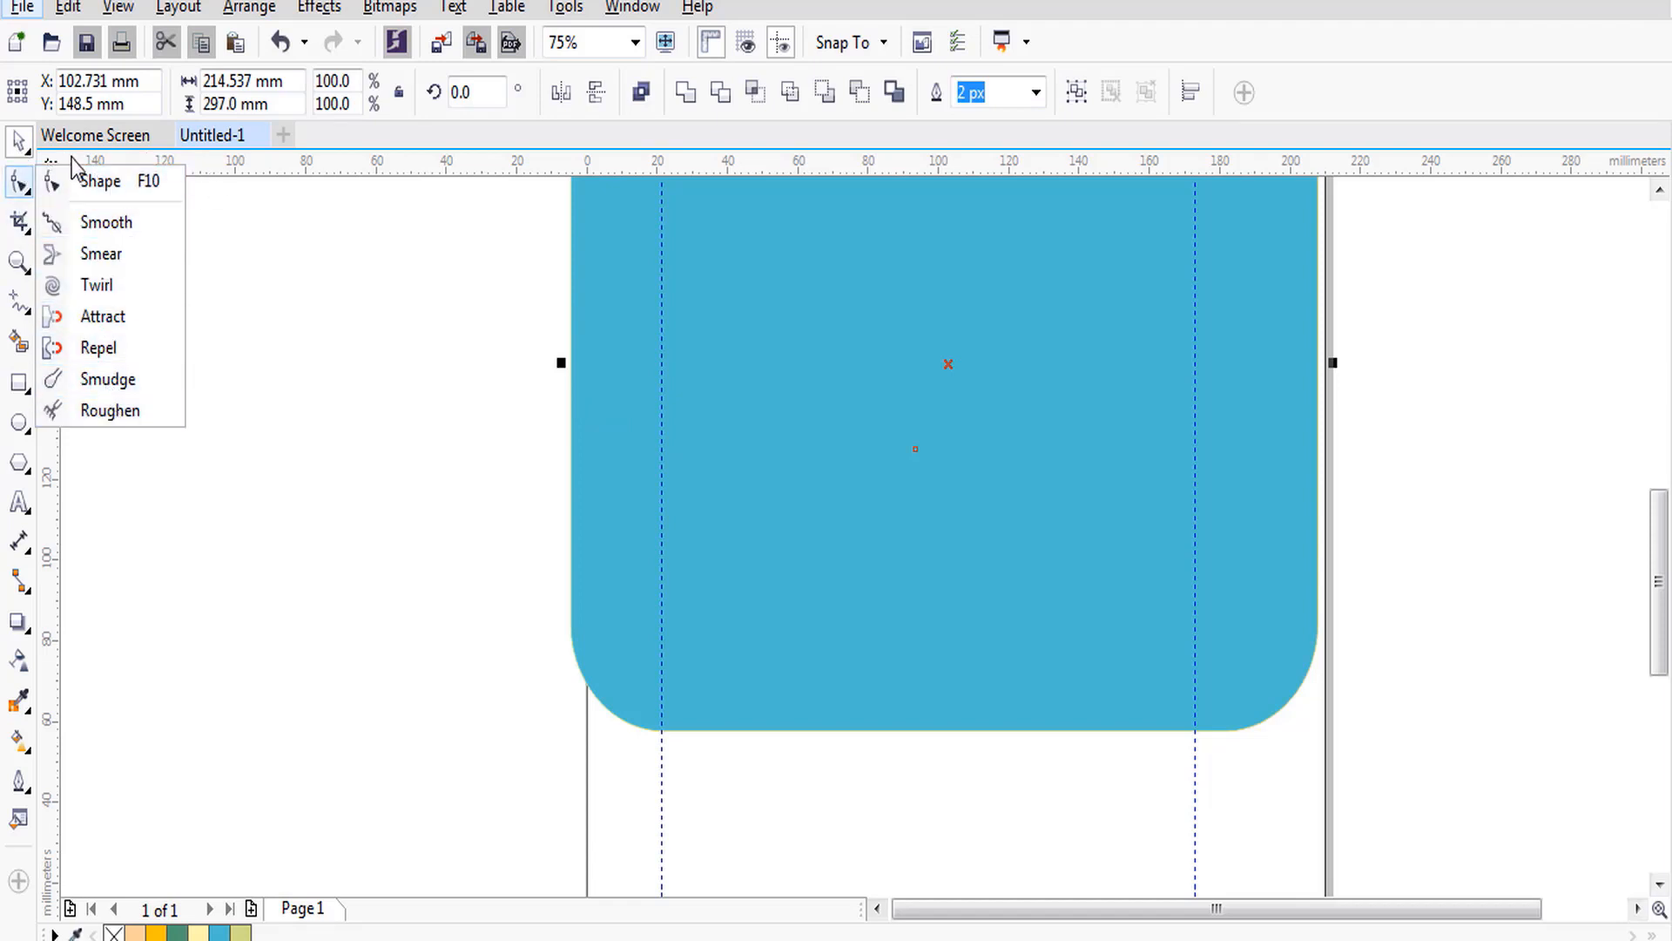
pyautogui.click(28, 151)
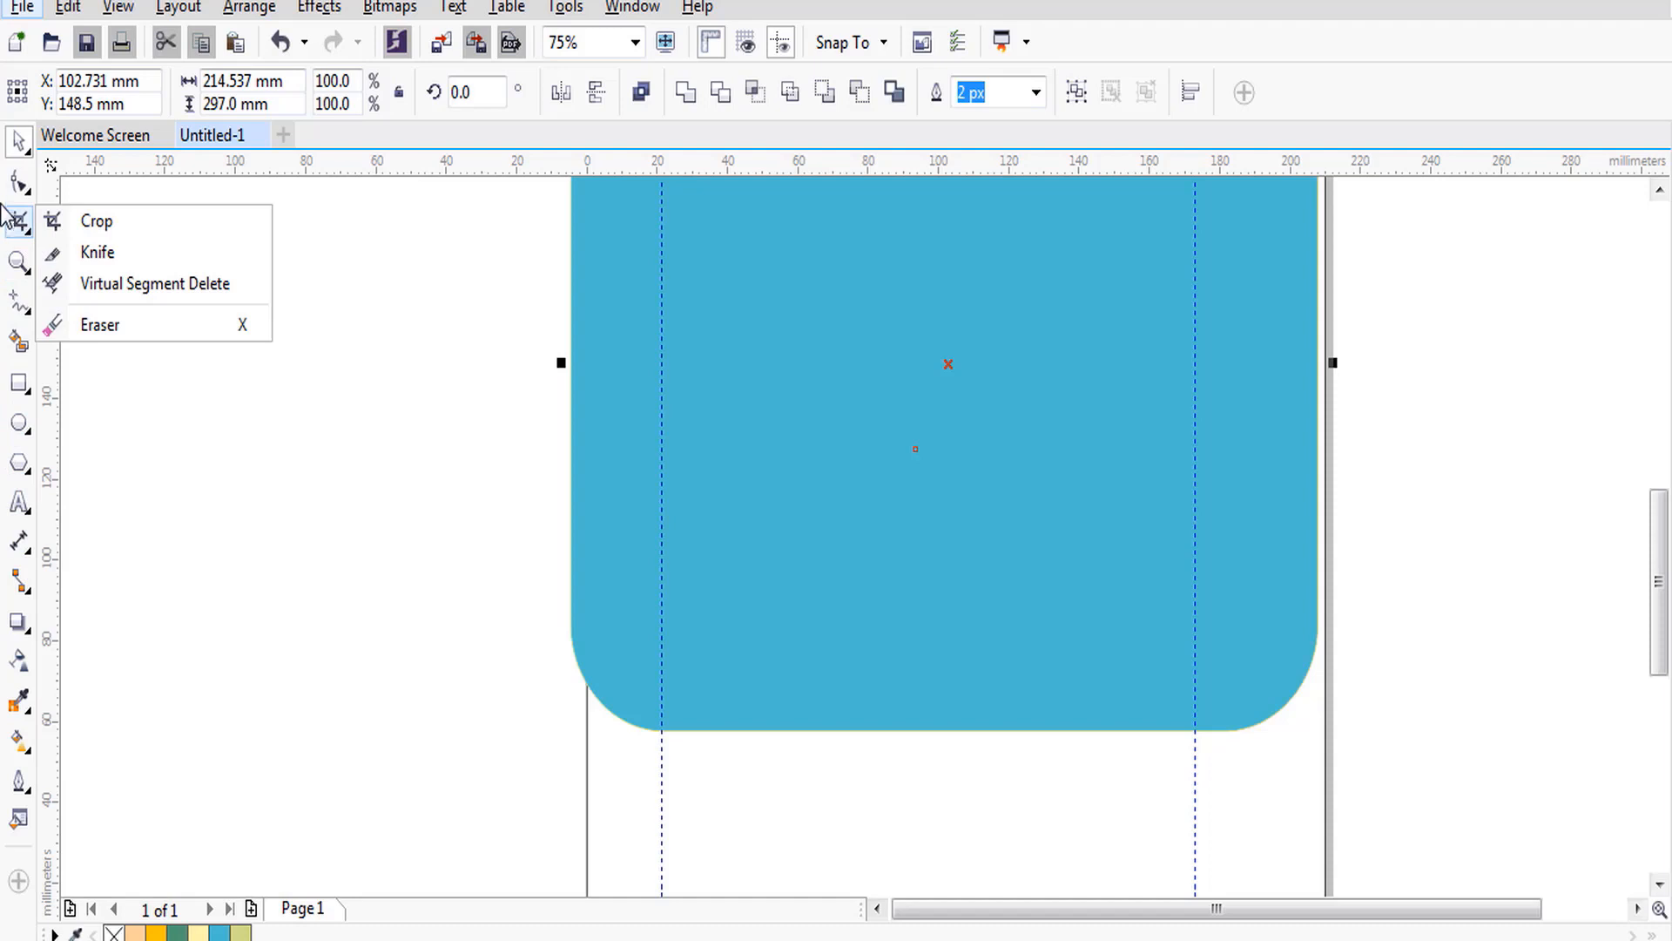
pyautogui.moveTo(21, 146)
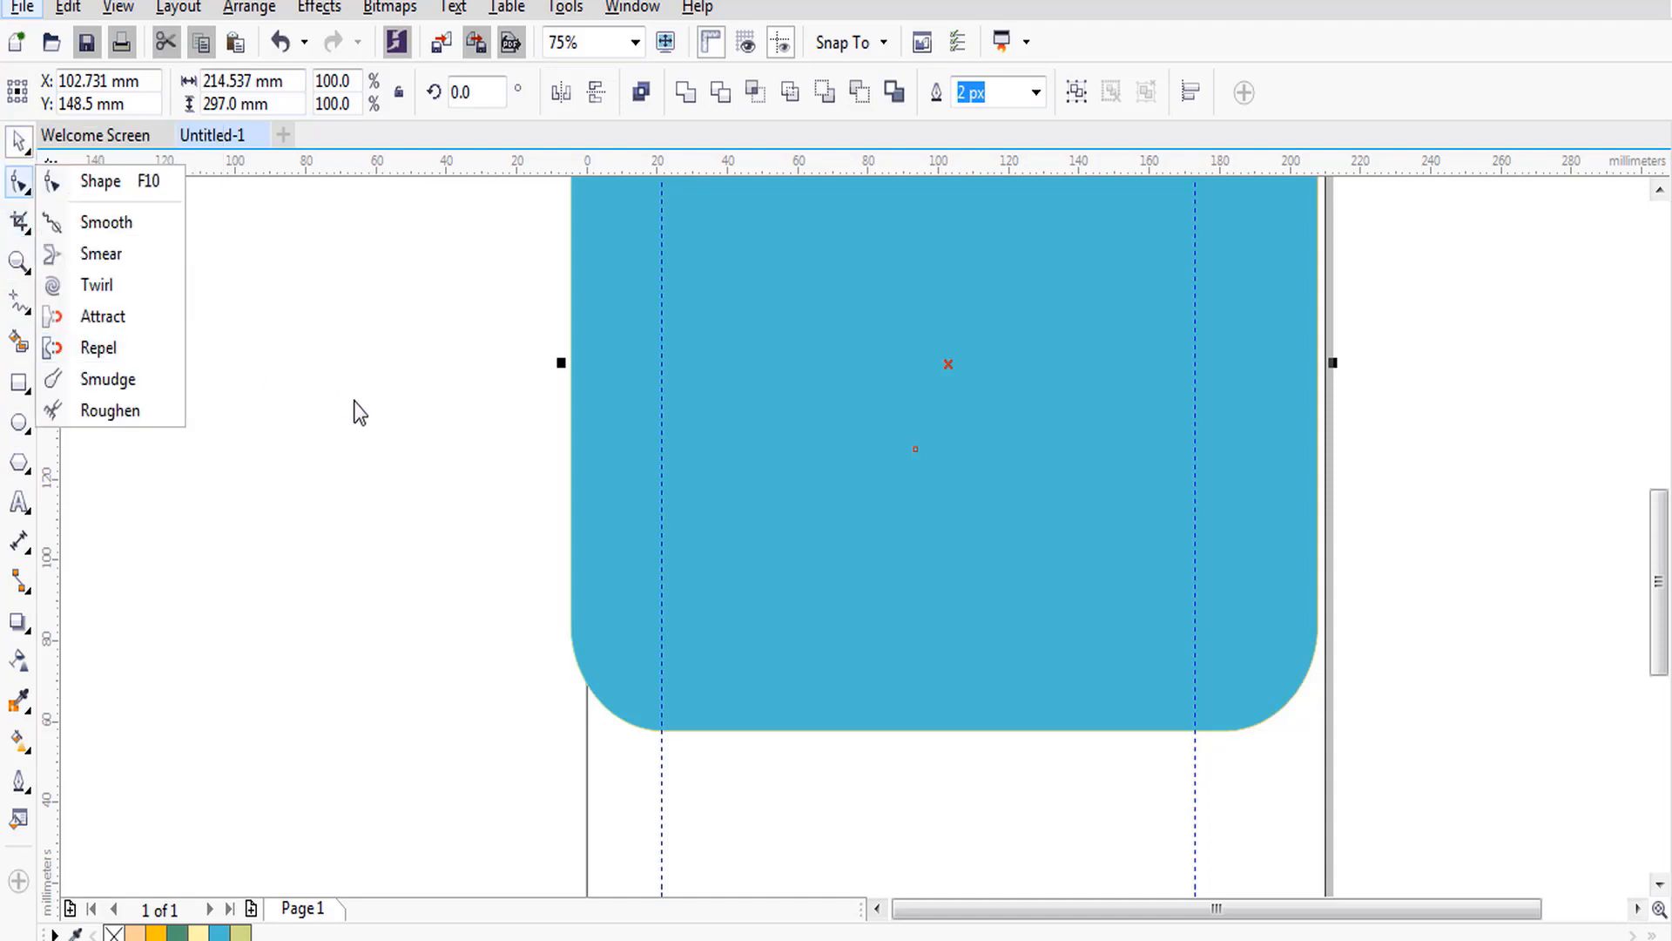
pyautogui.click(291, 328)
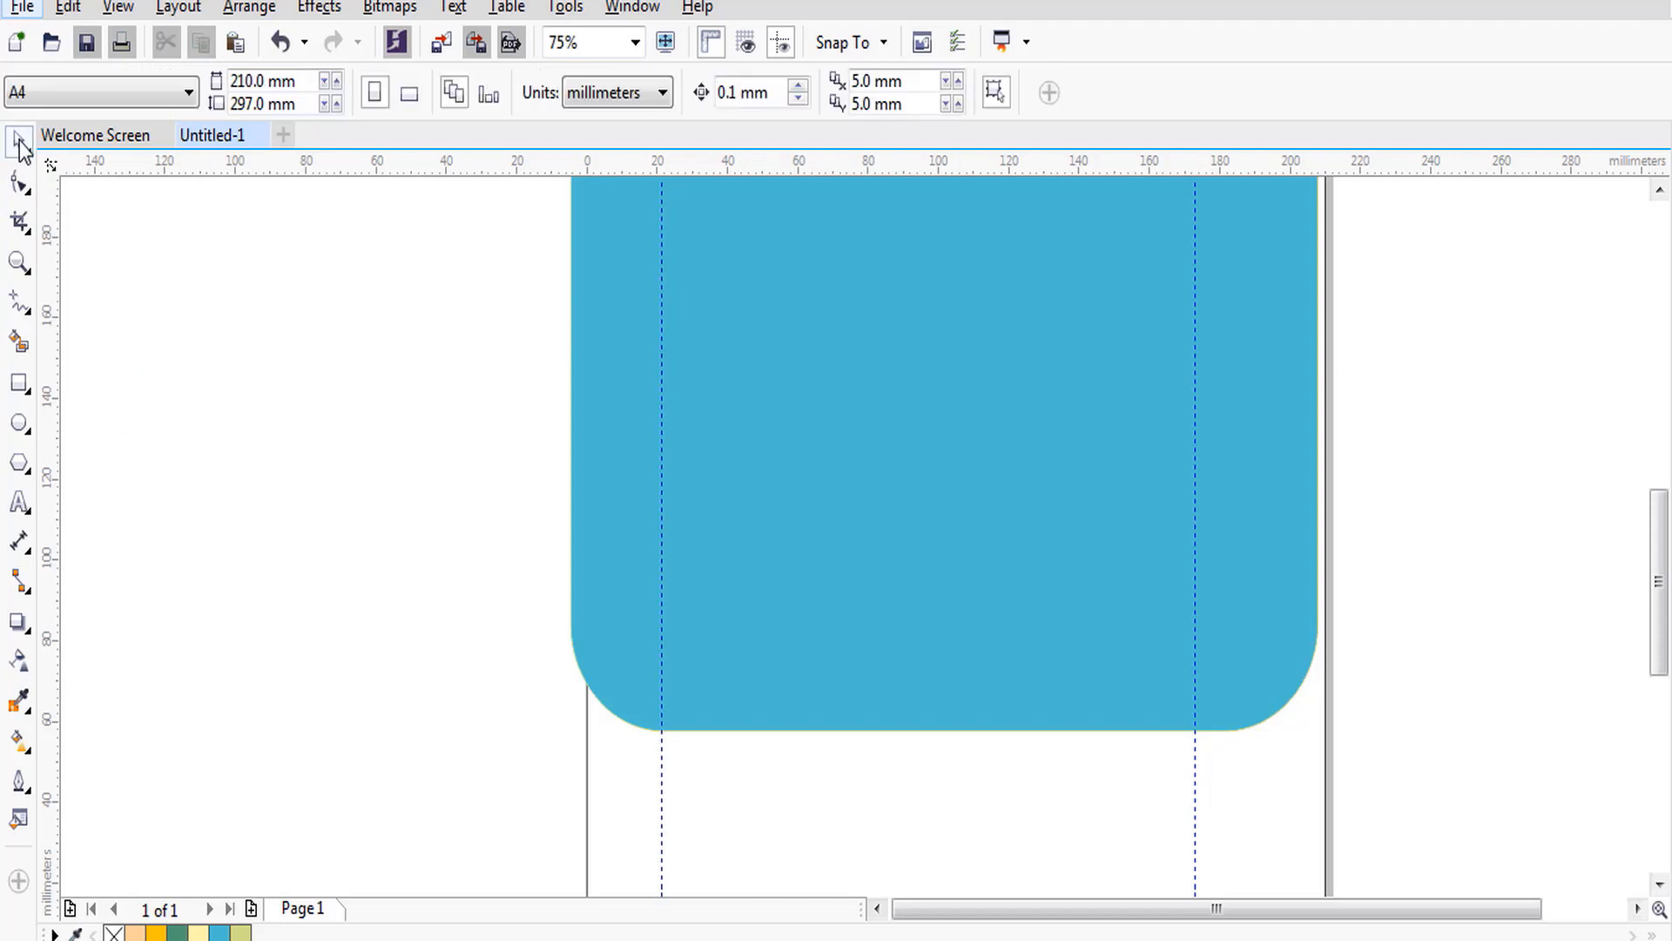
# Examine the variants grouped under the Shape, Crop, Zoom and Freehand tools, including Bézier and Pen.
pyautogui.click(19, 186)
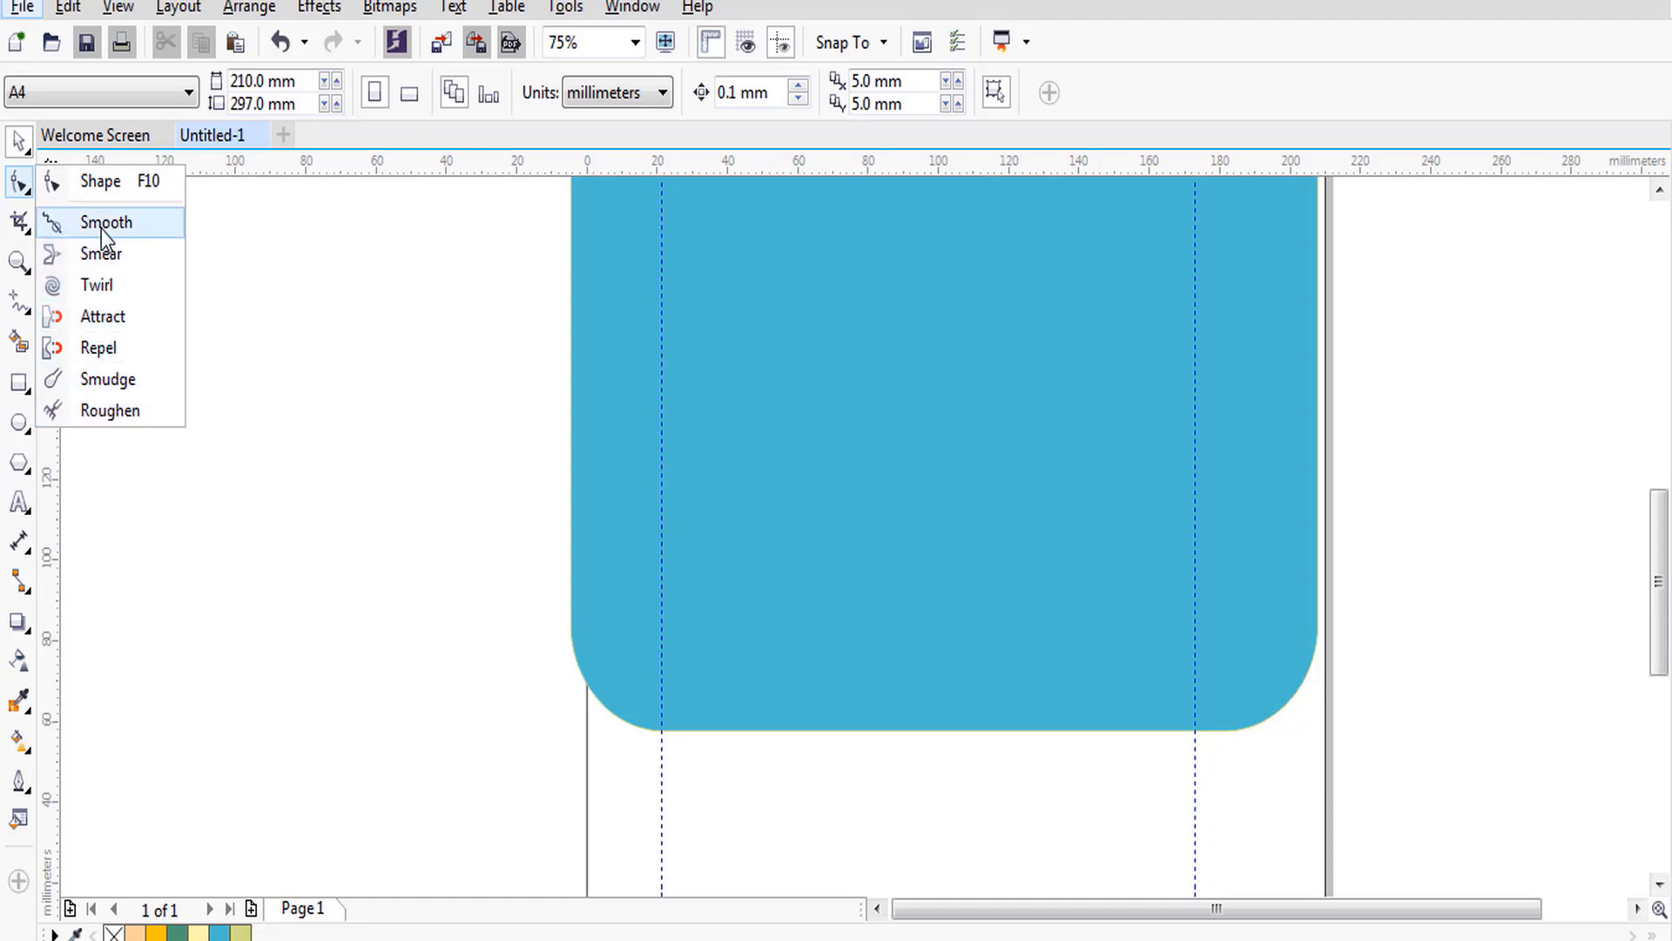
pyautogui.click(19, 222)
pyautogui.click(21, 264)
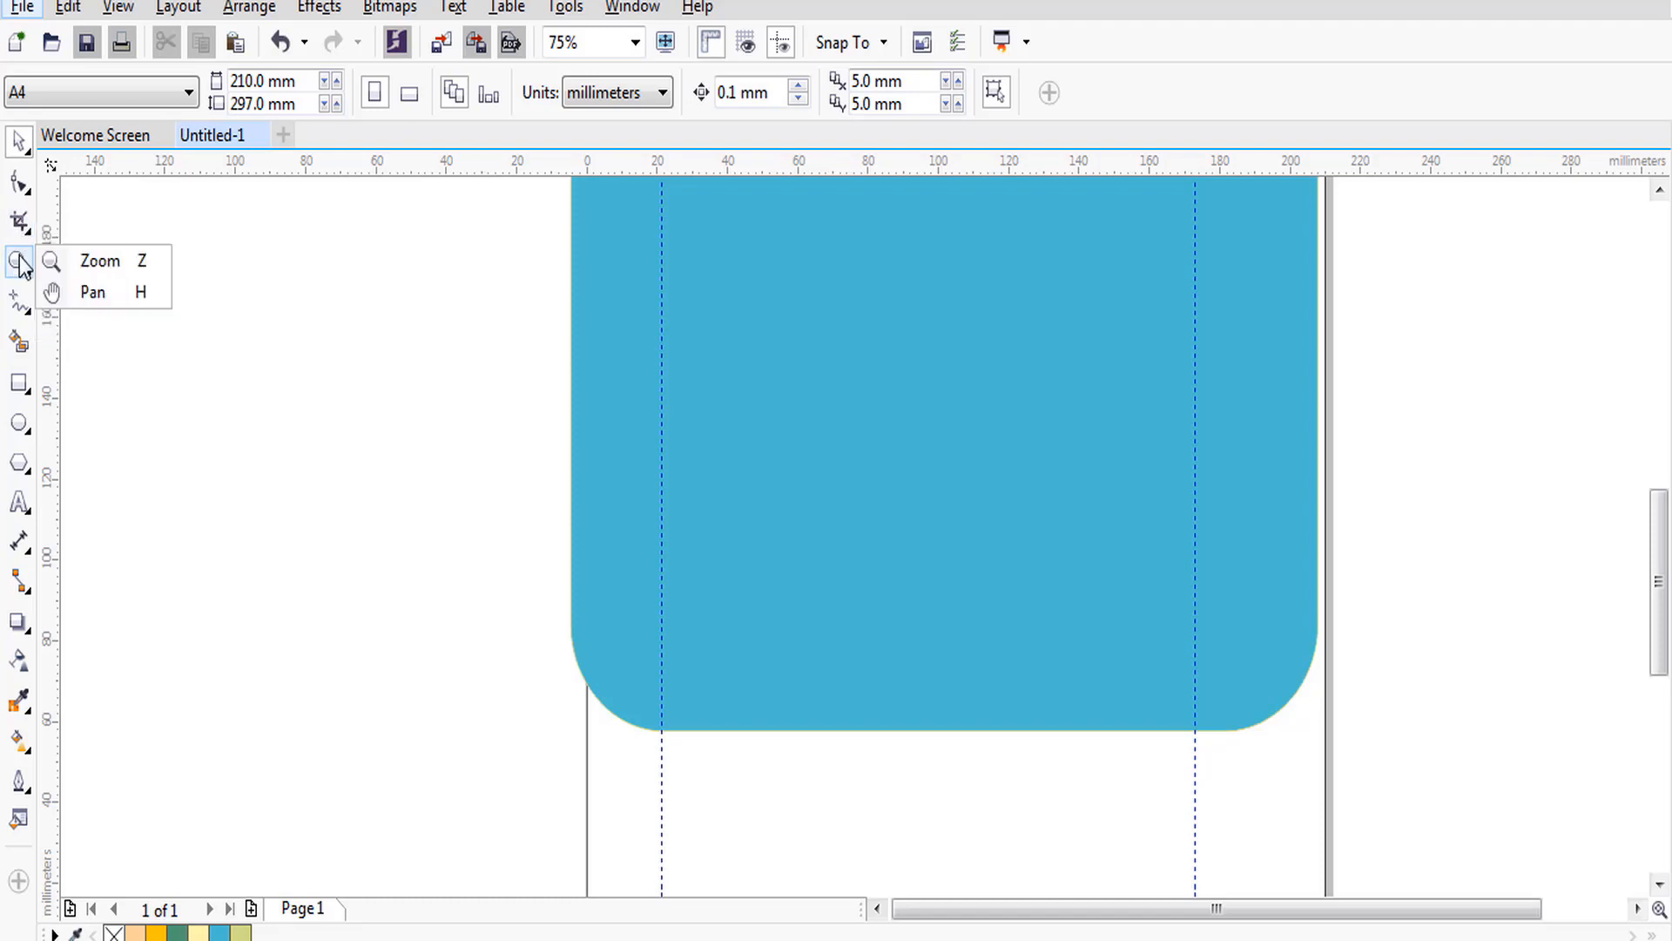
pyautogui.click(19, 310)
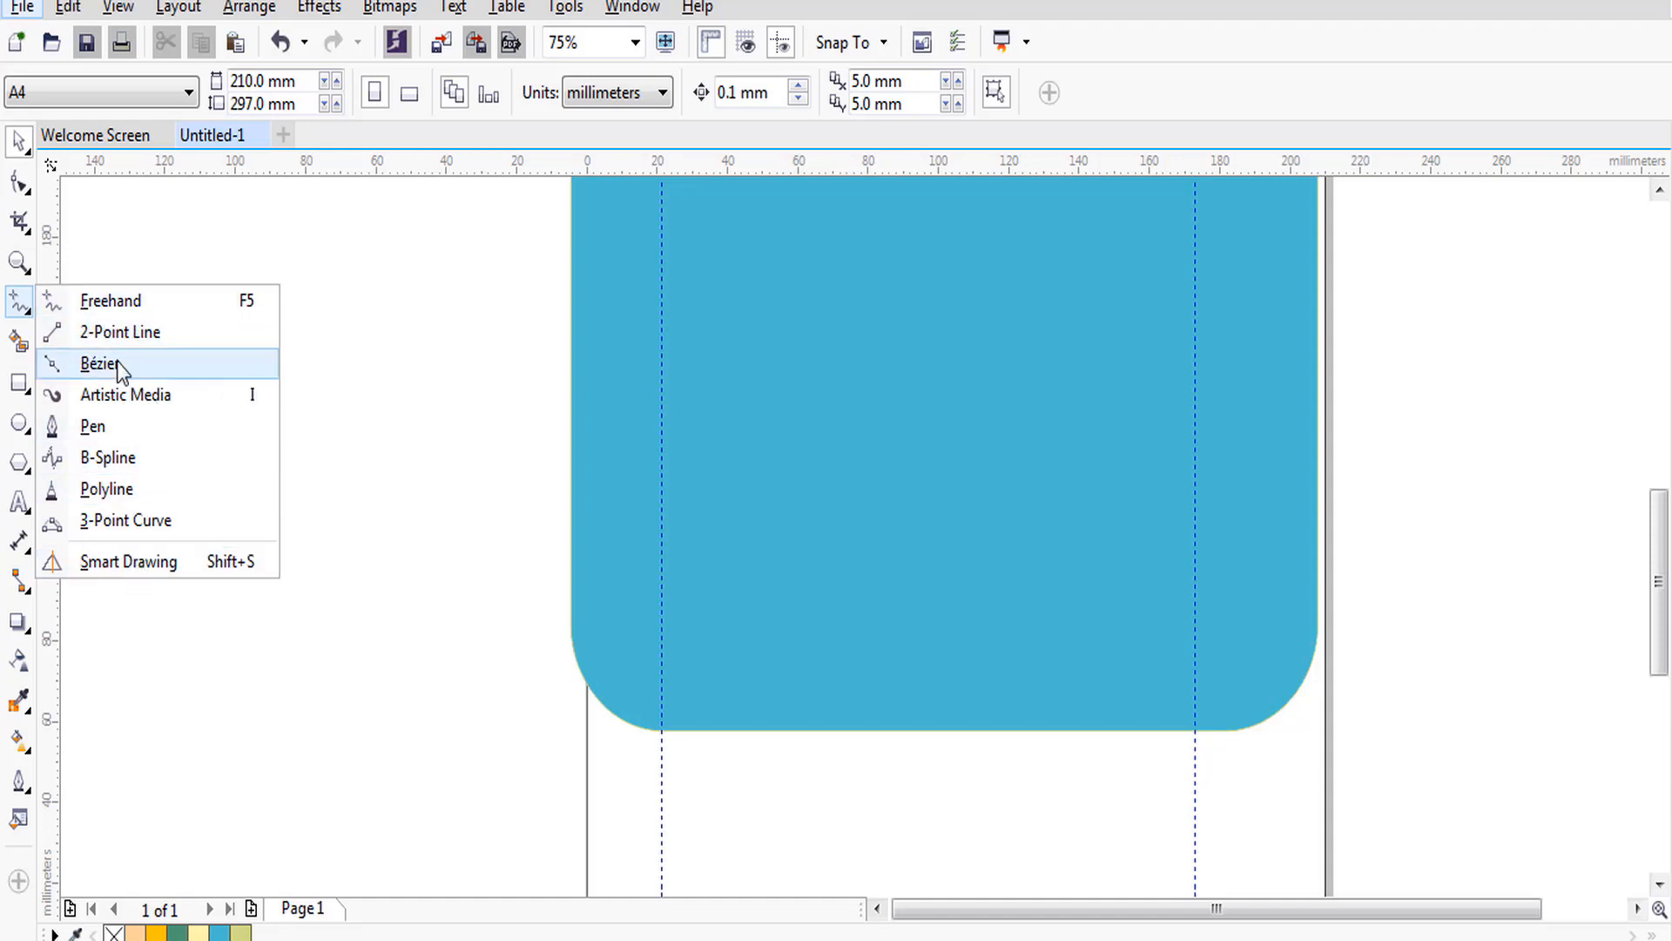
pyautogui.moveTo(19, 302)
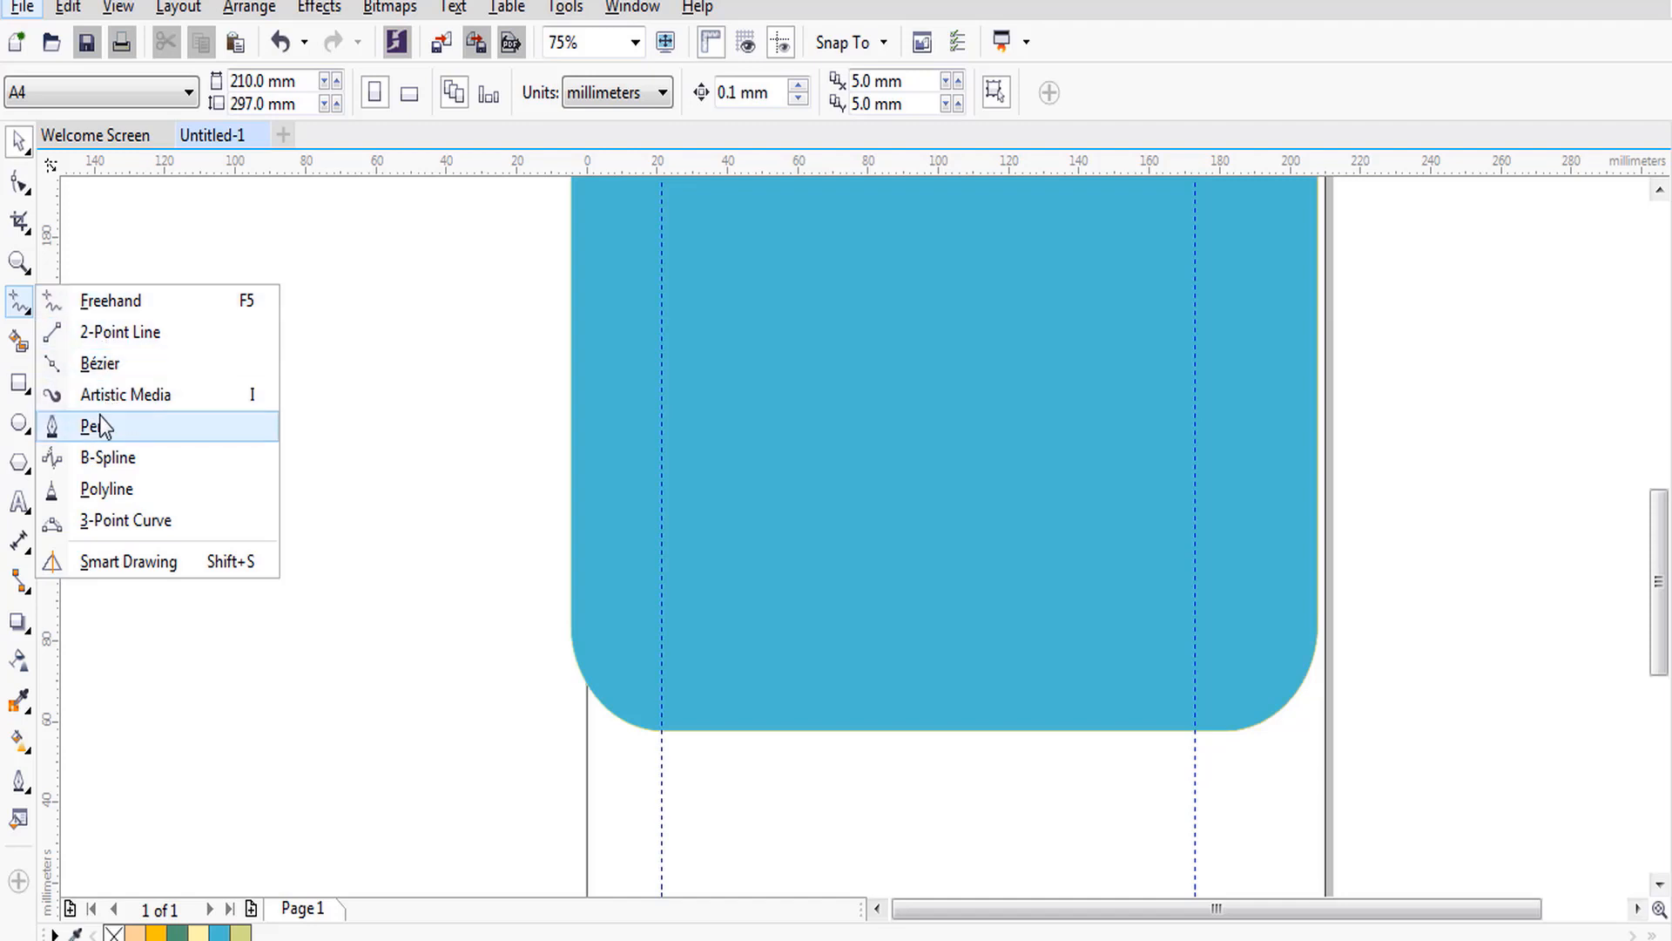
# Activate the Smart Fill tool and view the available rectangle, ellipse and polygon tool variants.
pyautogui.click(17, 345)
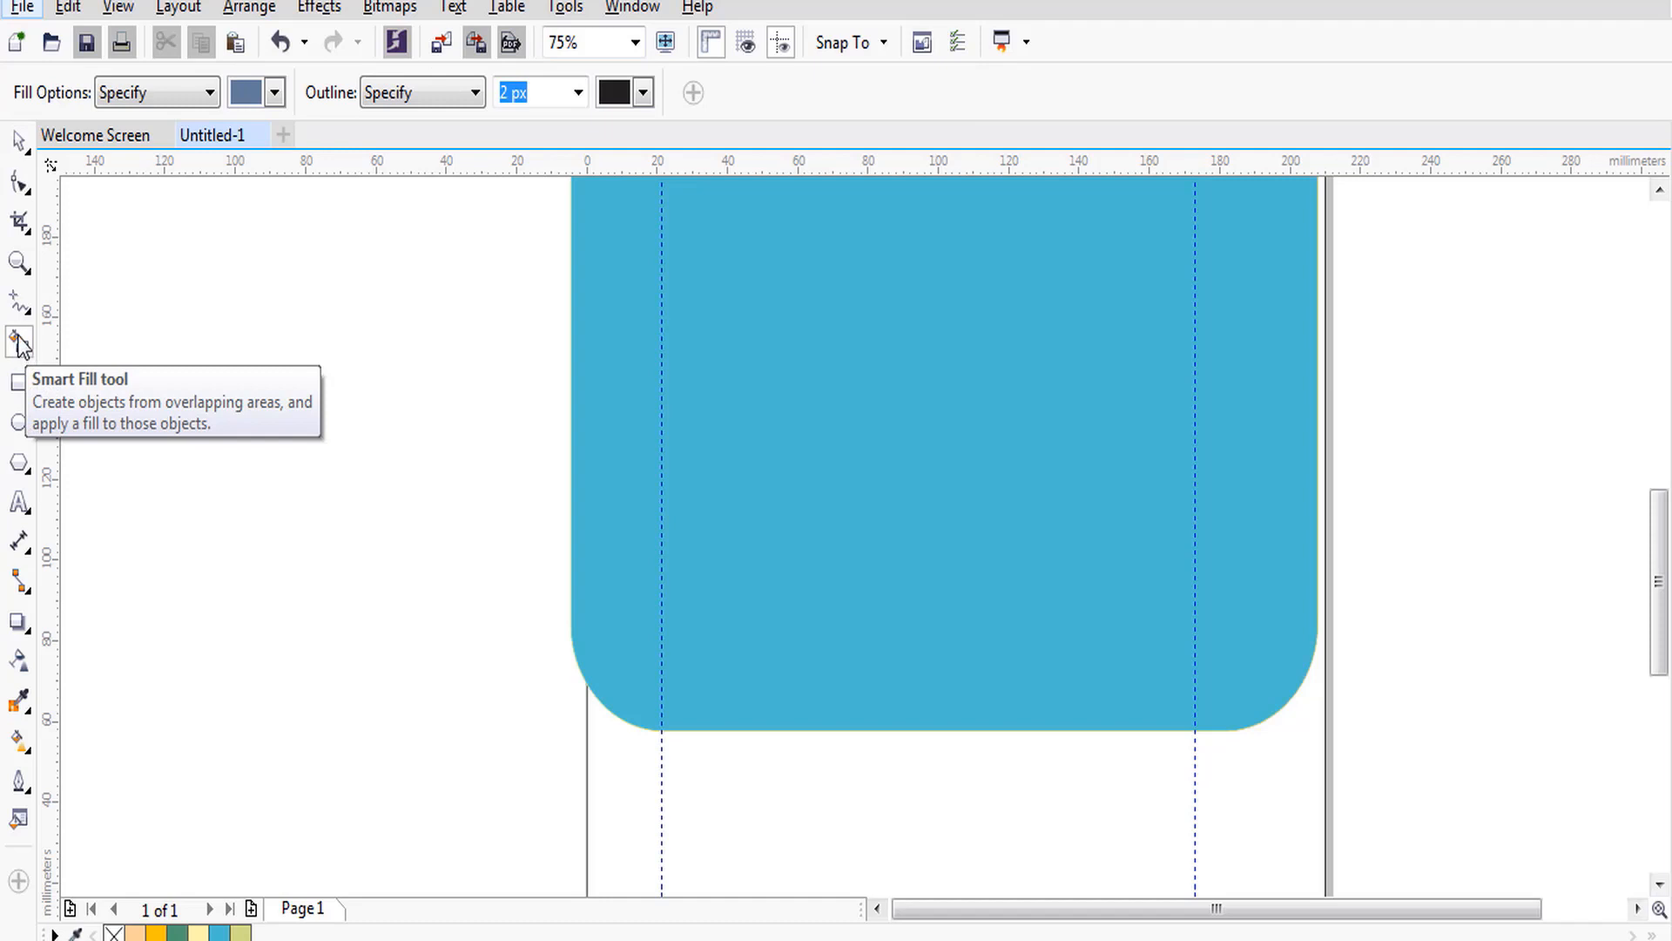
pyautogui.click(21, 391)
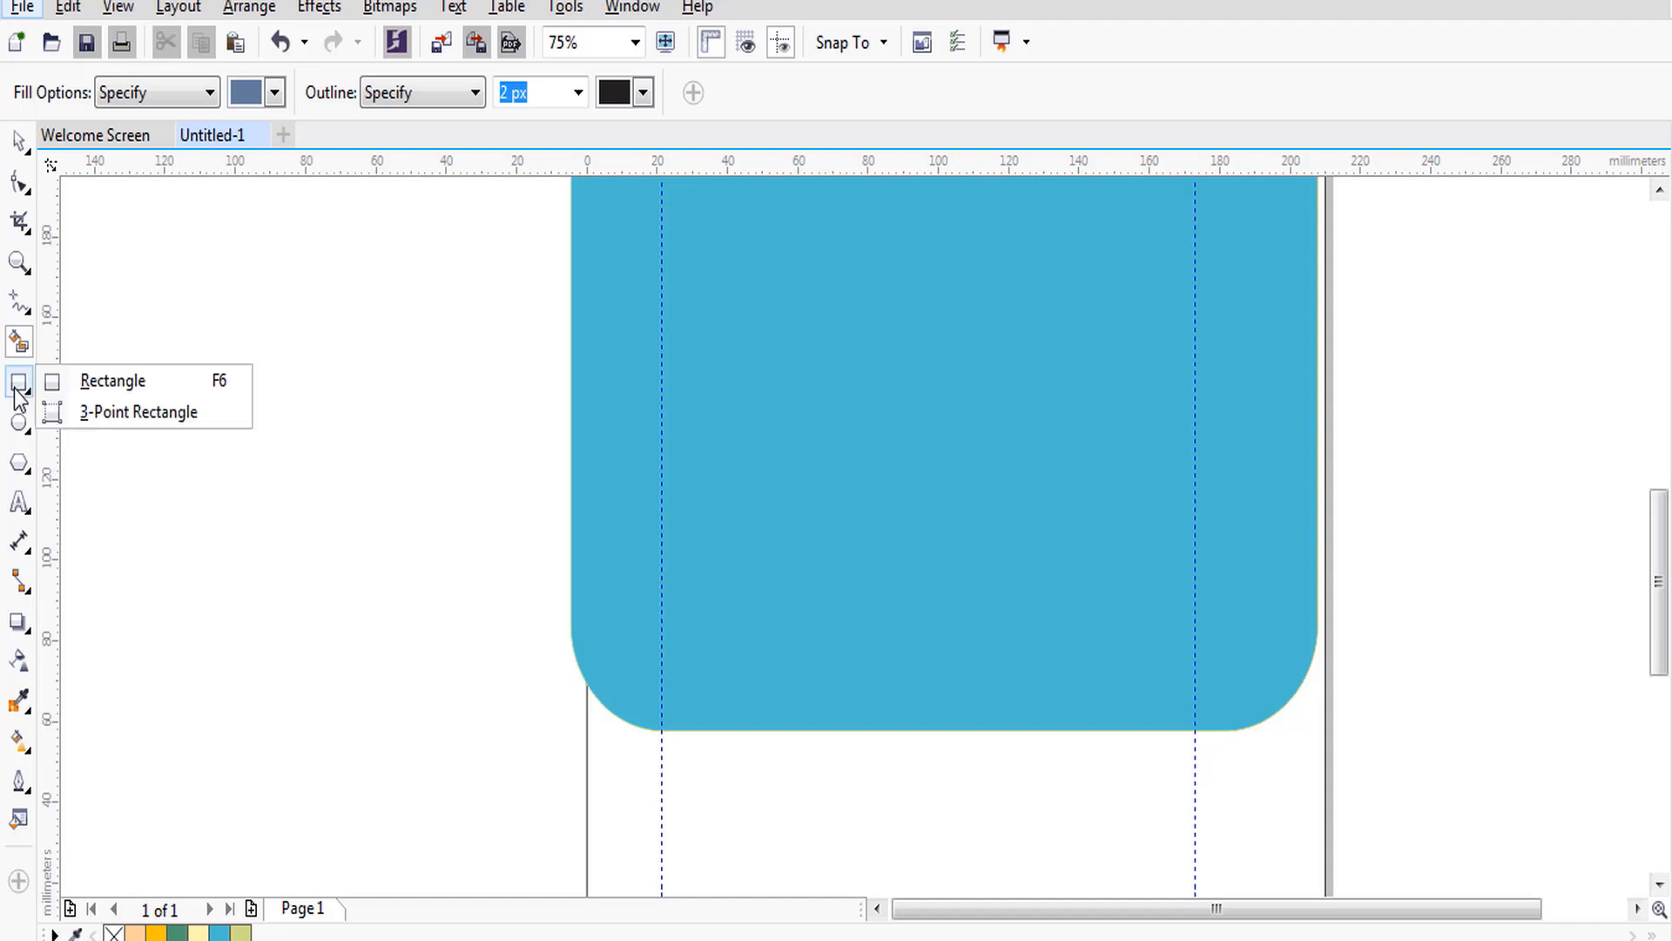
pyautogui.moveTo(21, 426)
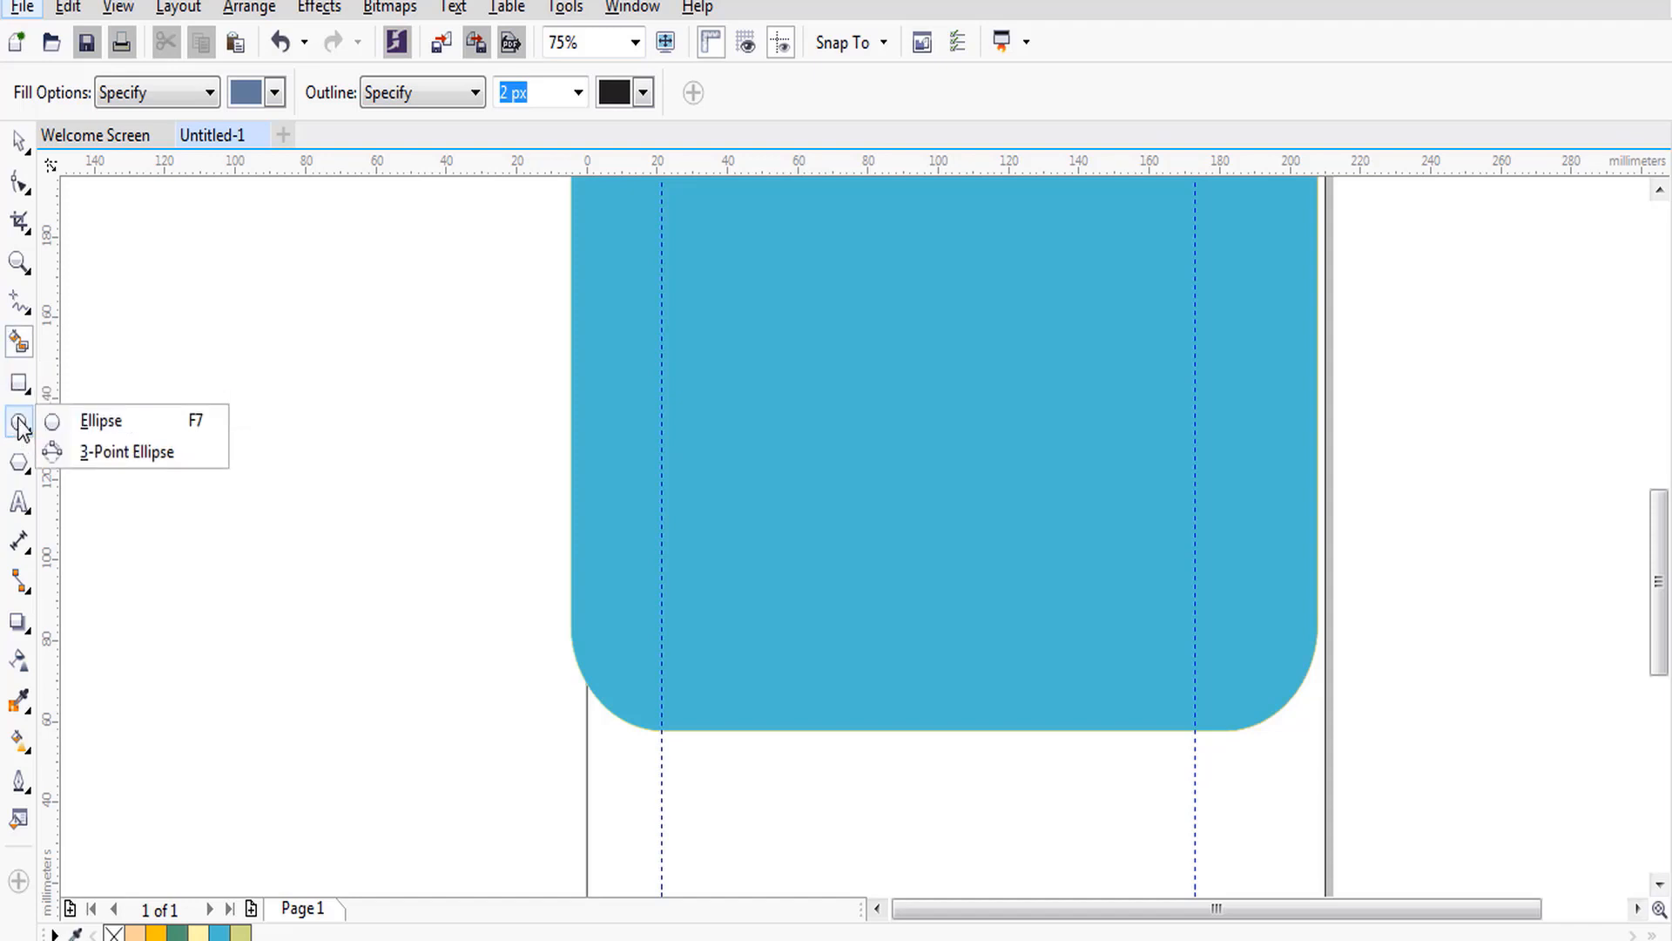
pyautogui.moveTo(22, 468)
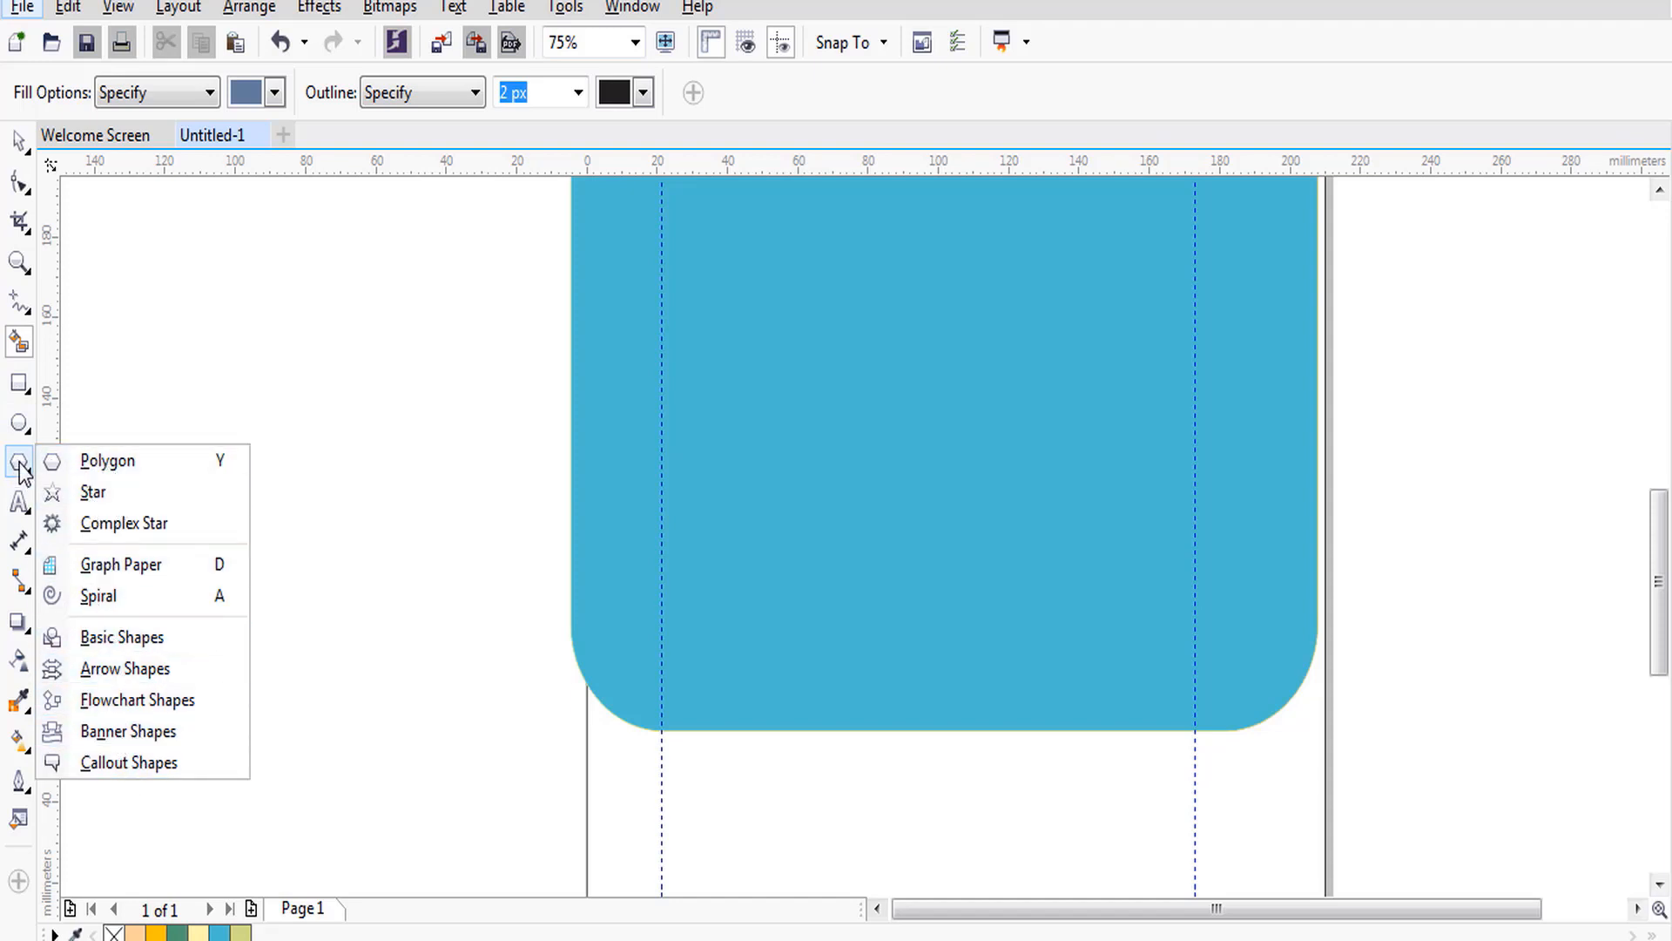
# Draw a straight-line connector spanning about 94 by 40 mm from the empty area beside the page to the blue rectangle's edge.
pyautogui.moveTo(22, 555)
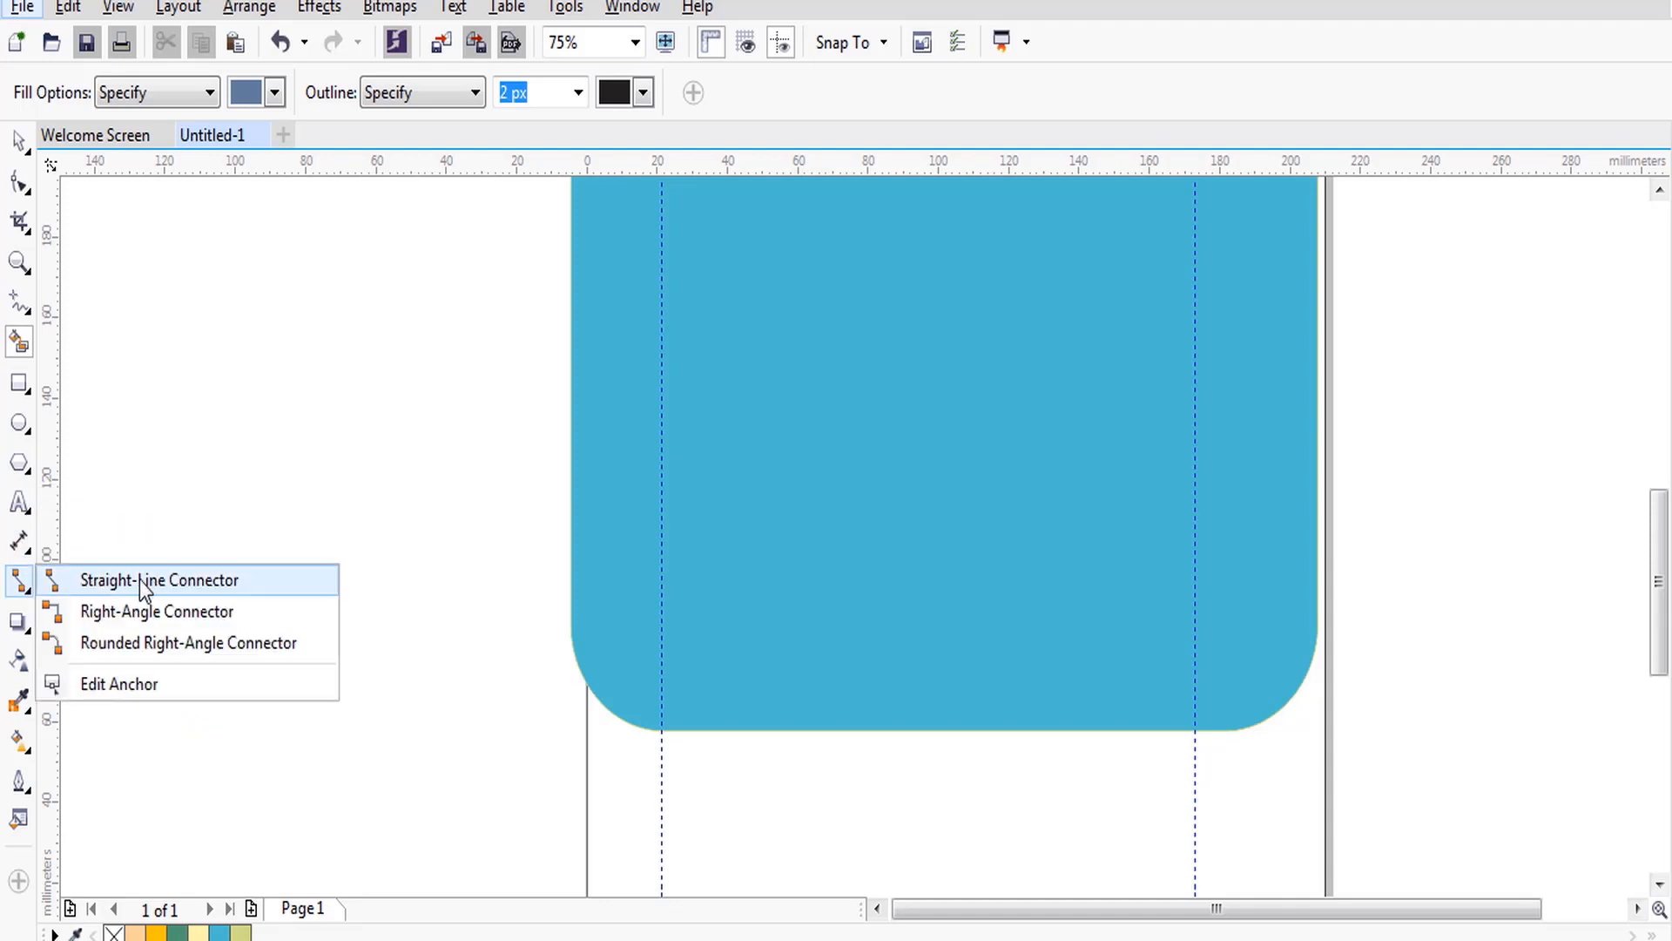
pyautogui.click(105, 580)
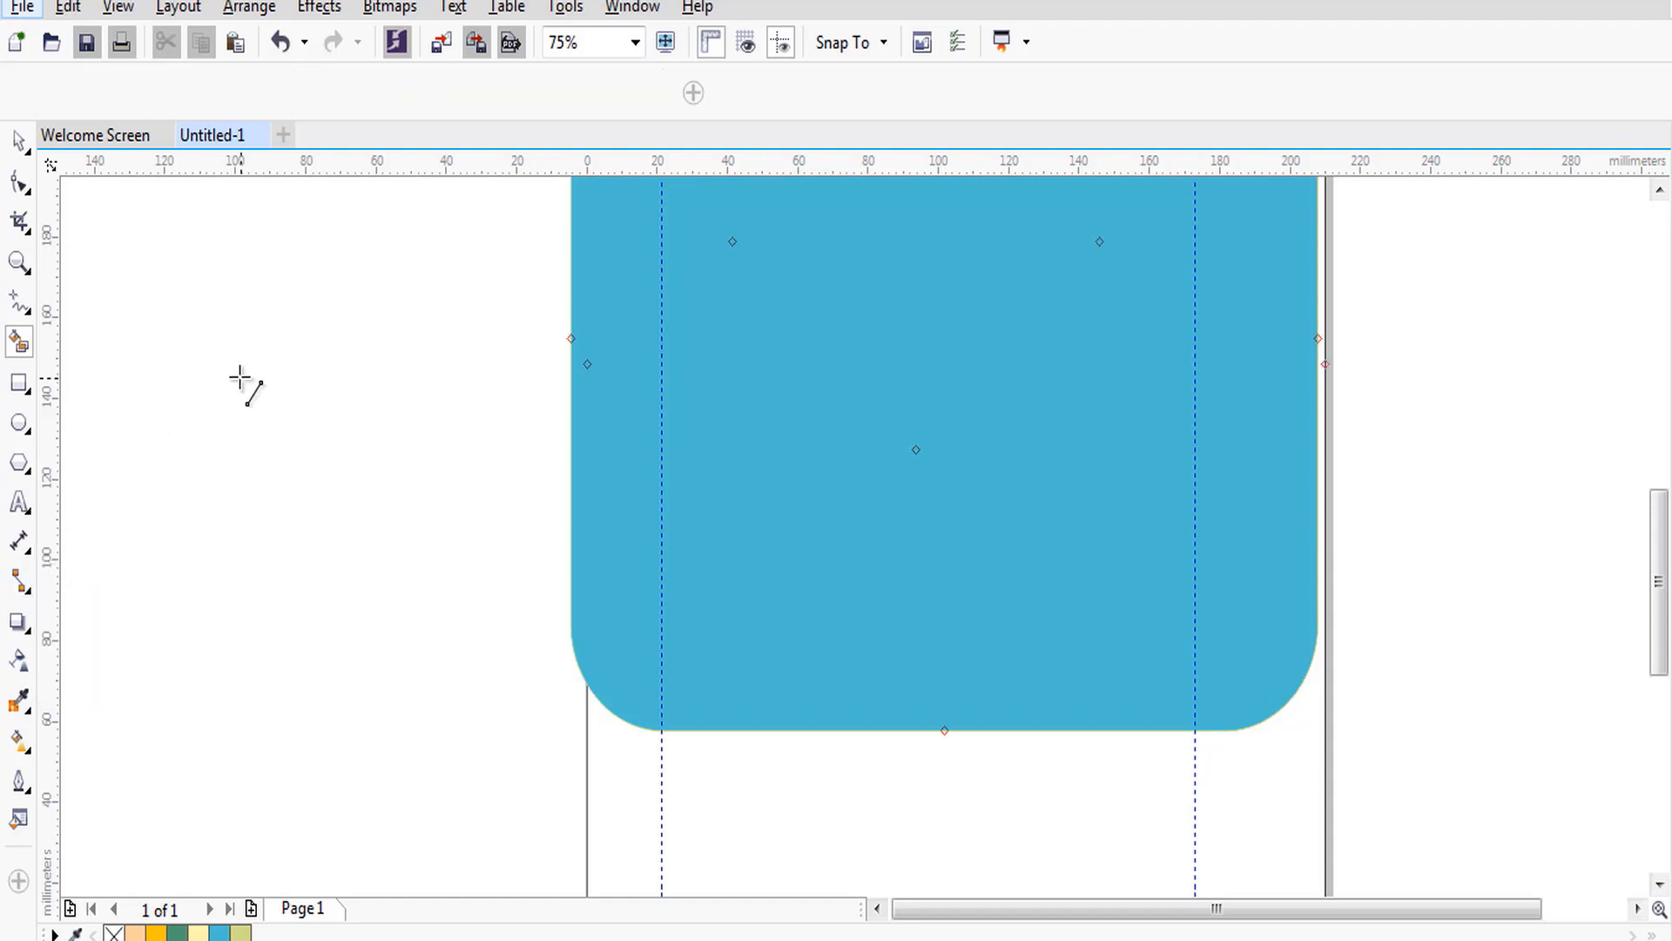
pyautogui.moveTo(240, 376); pyautogui.dragTo(571, 538)
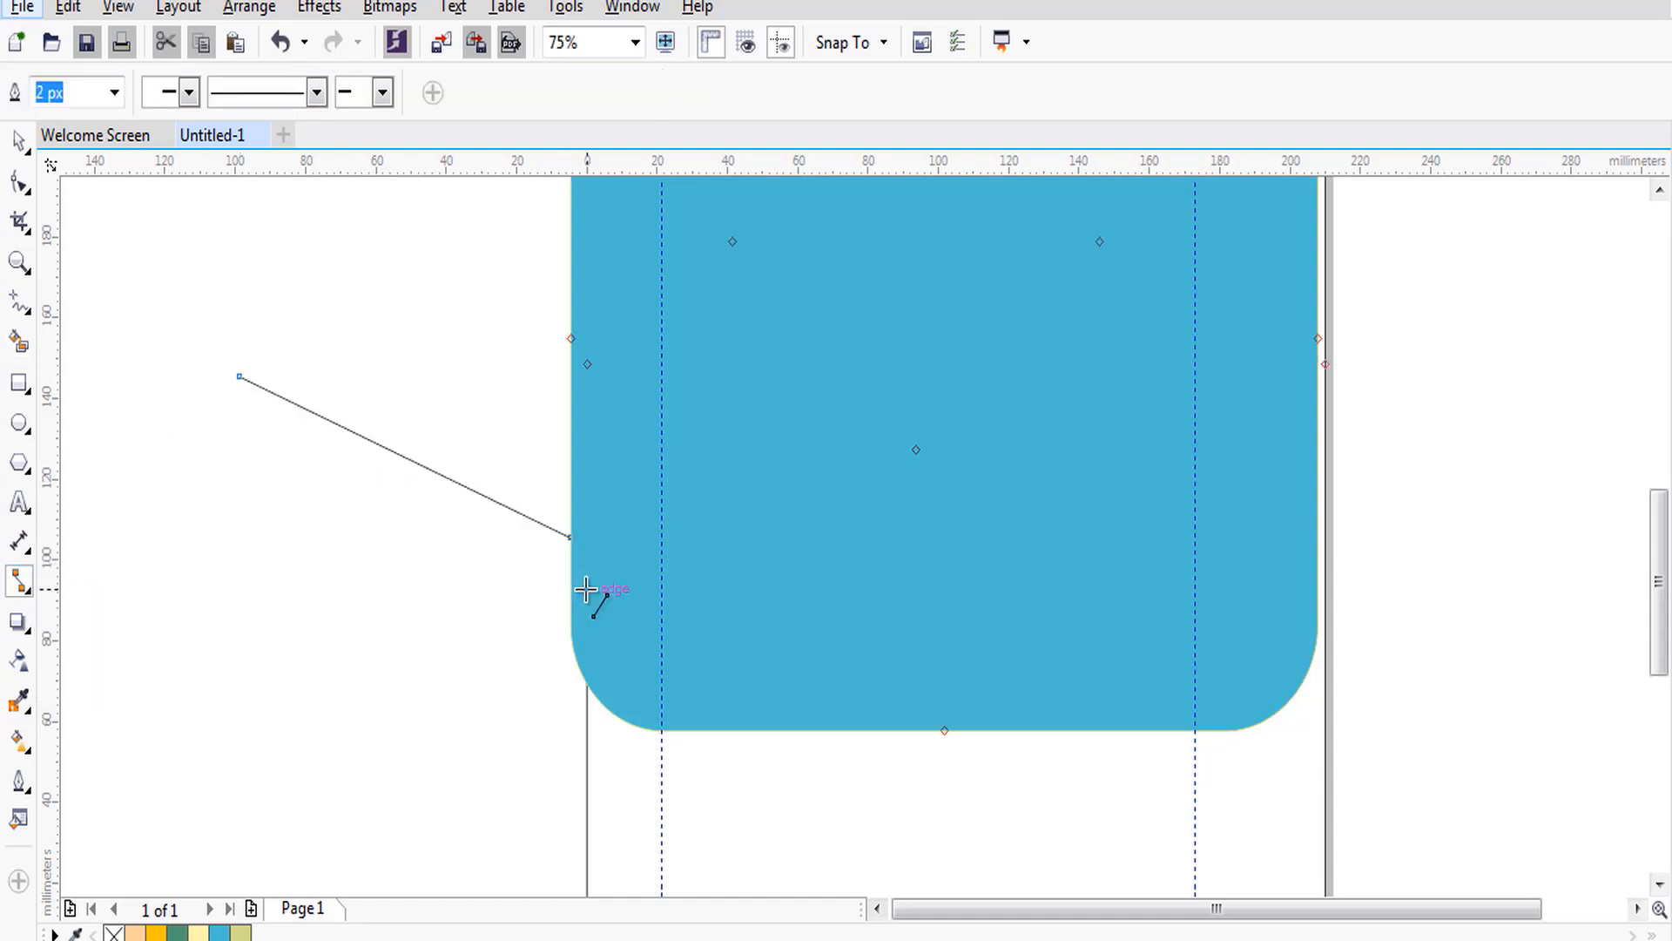
# Draw a rectangle about 41 by 45 mm at the connector's outer end and switch to the Pick tool.
pyautogui.click(20, 383)
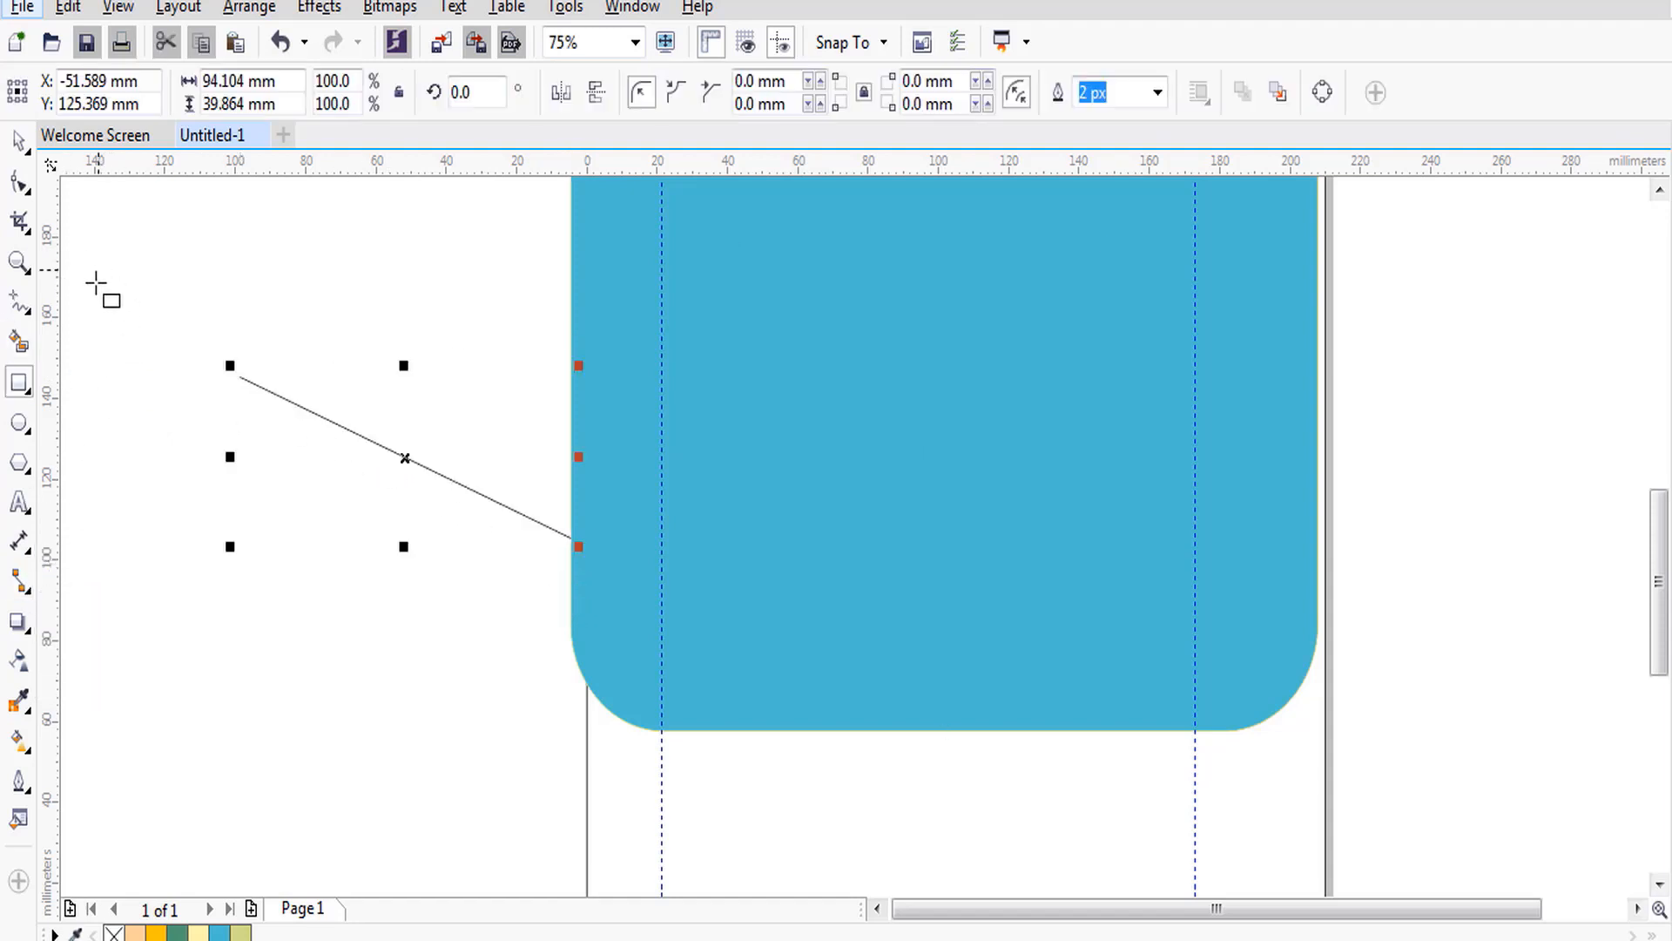
pyautogui.moveTo(97, 275); pyautogui.dragTo(240, 455)
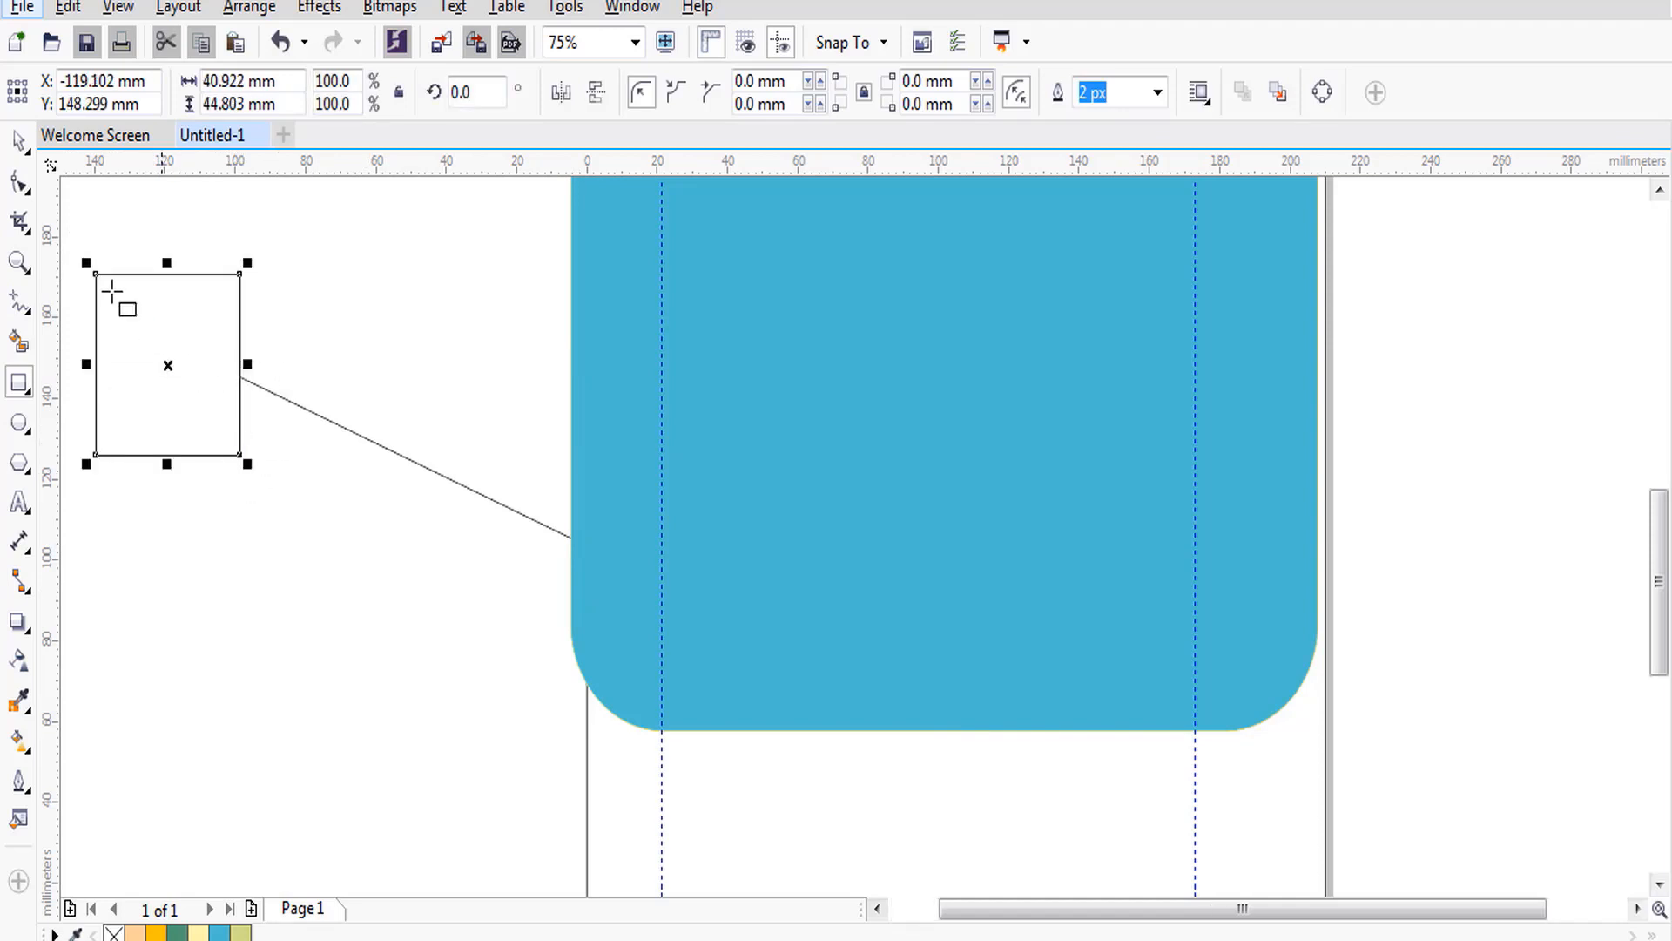
pyautogui.click(19, 140)
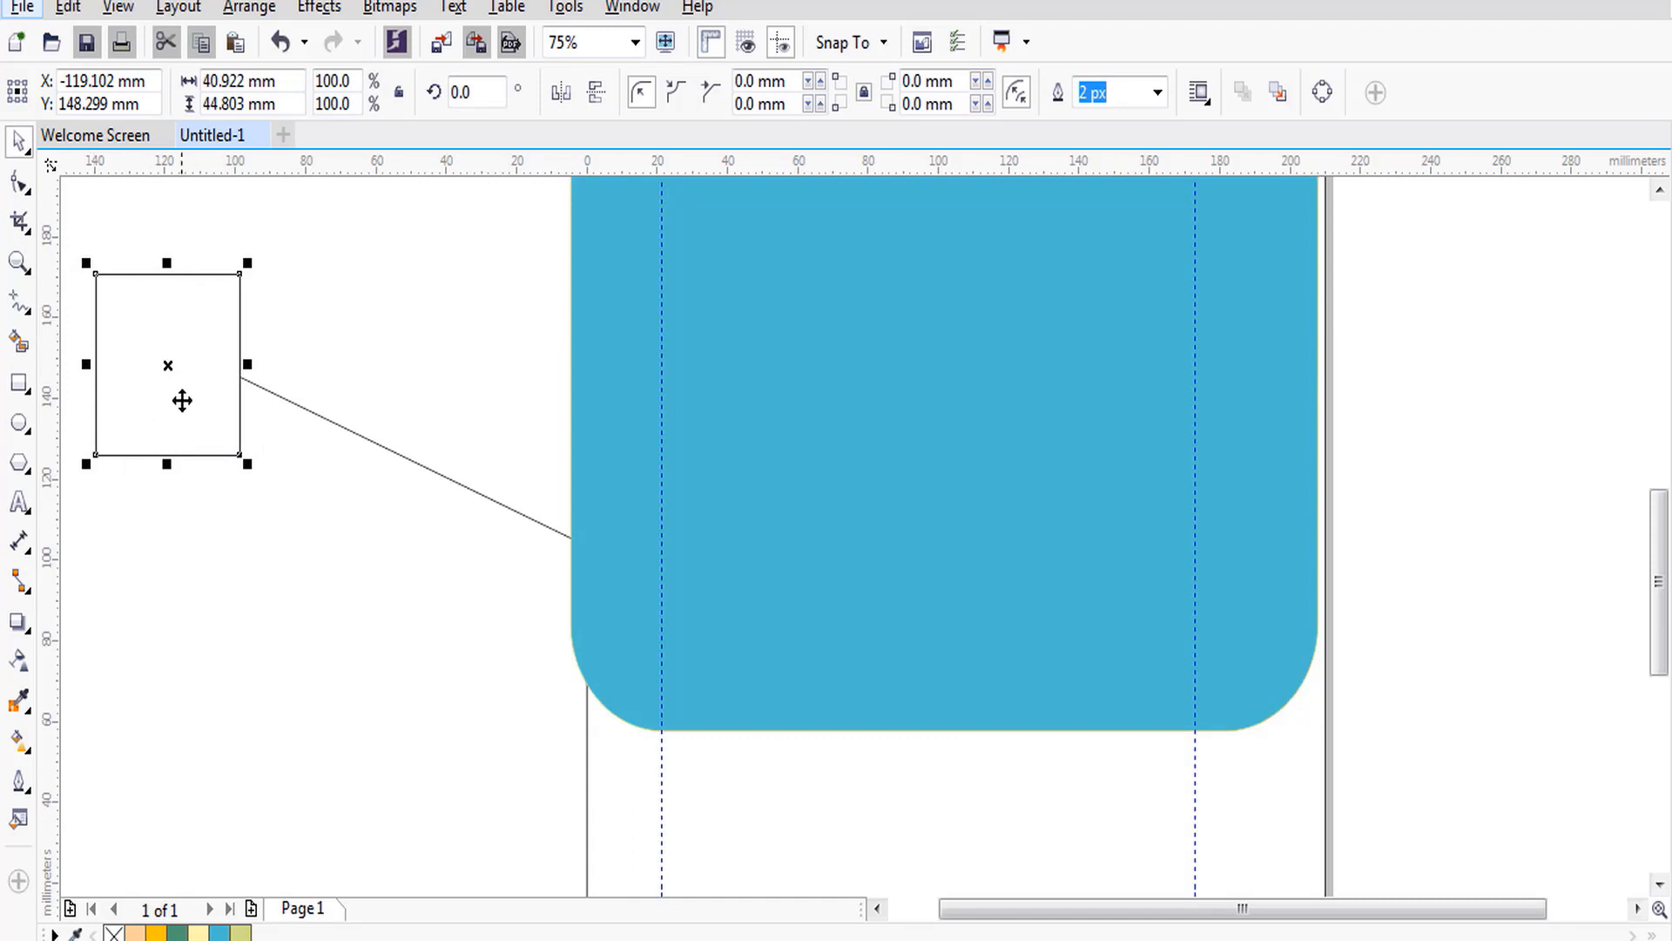
# Examine the interactive effect, Transparency, Eyedropper, fill and outline tools and their variants.
pyautogui.click(21, 627)
pyautogui.click(16, 664)
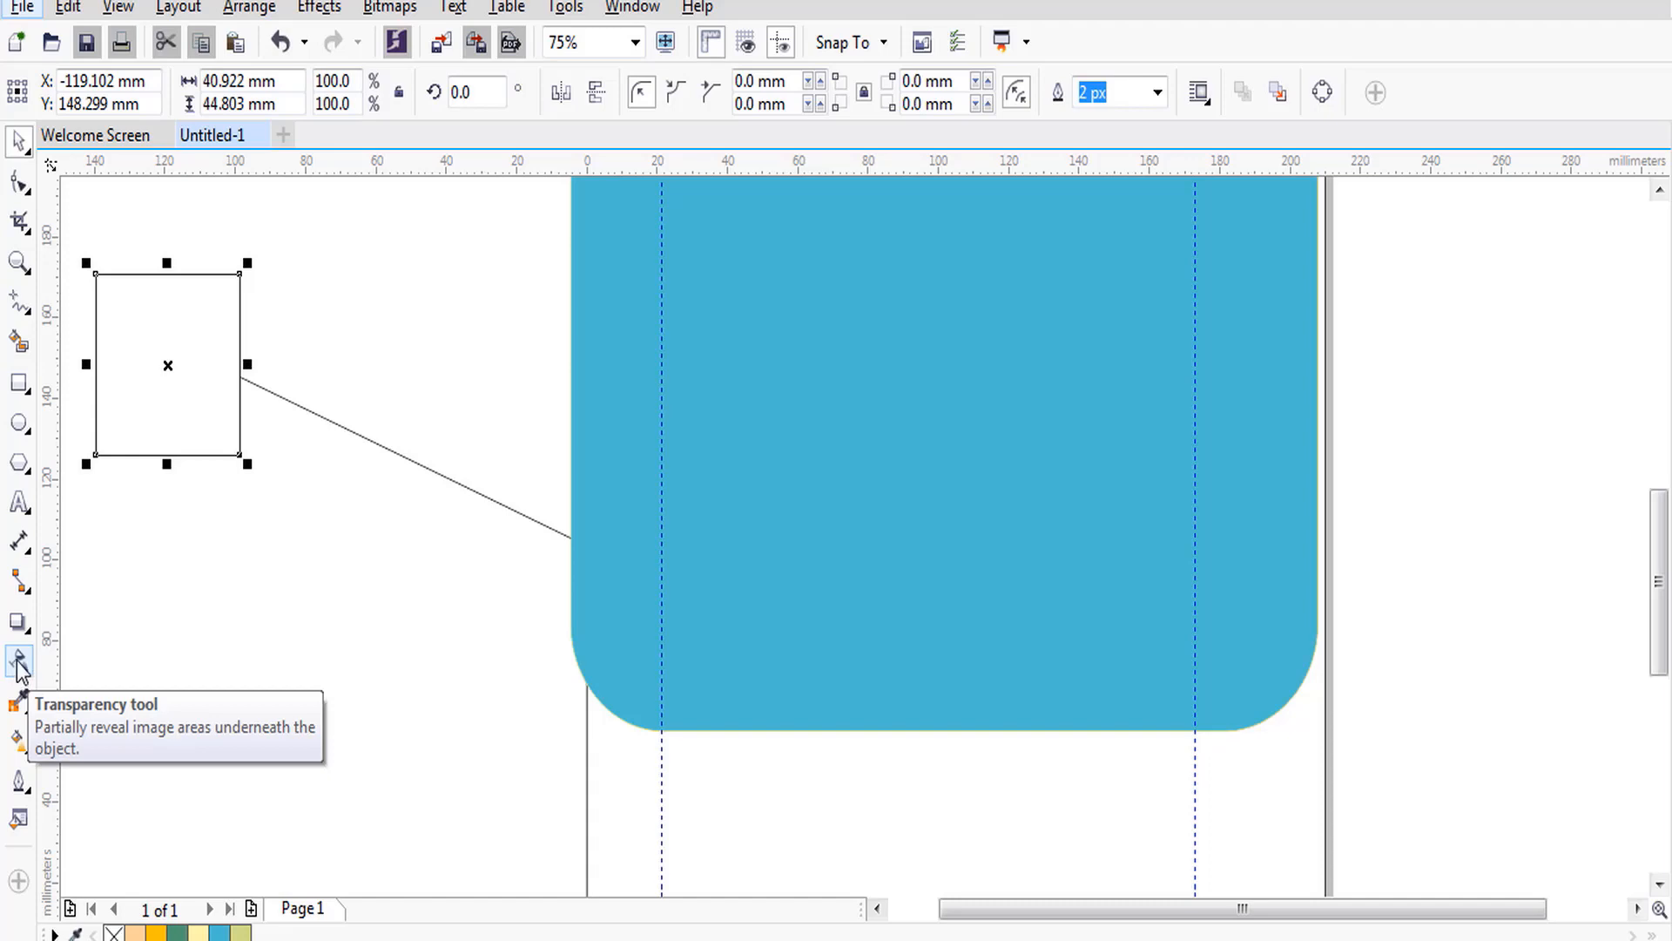
pyautogui.click(23, 702)
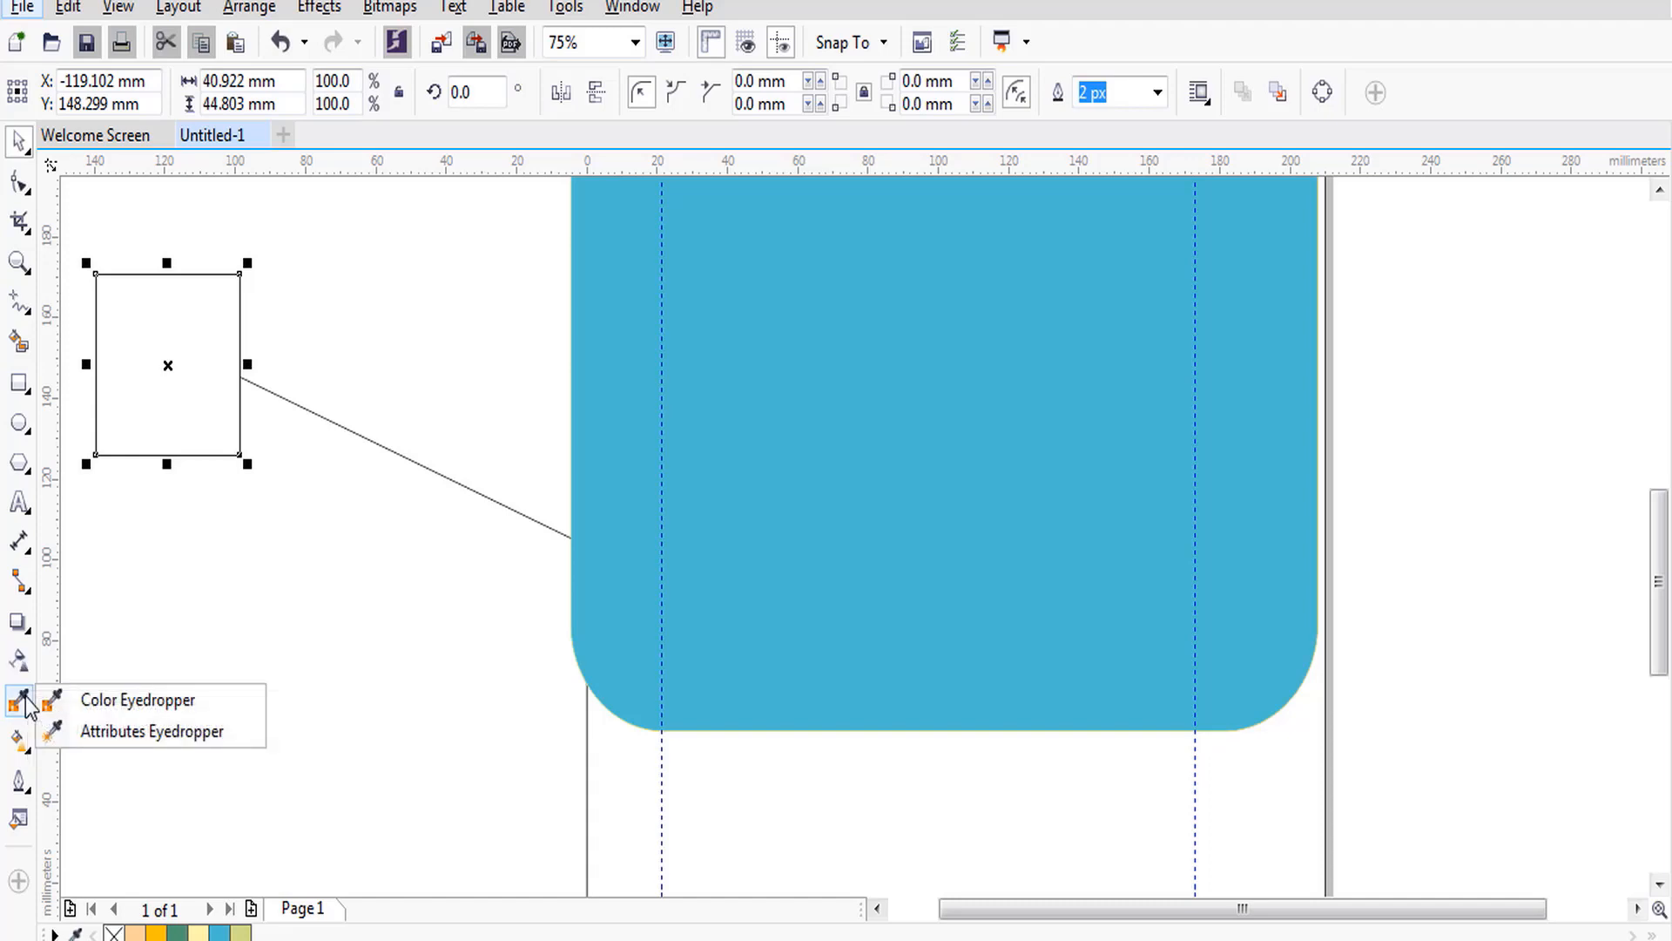
pyautogui.click(21, 745)
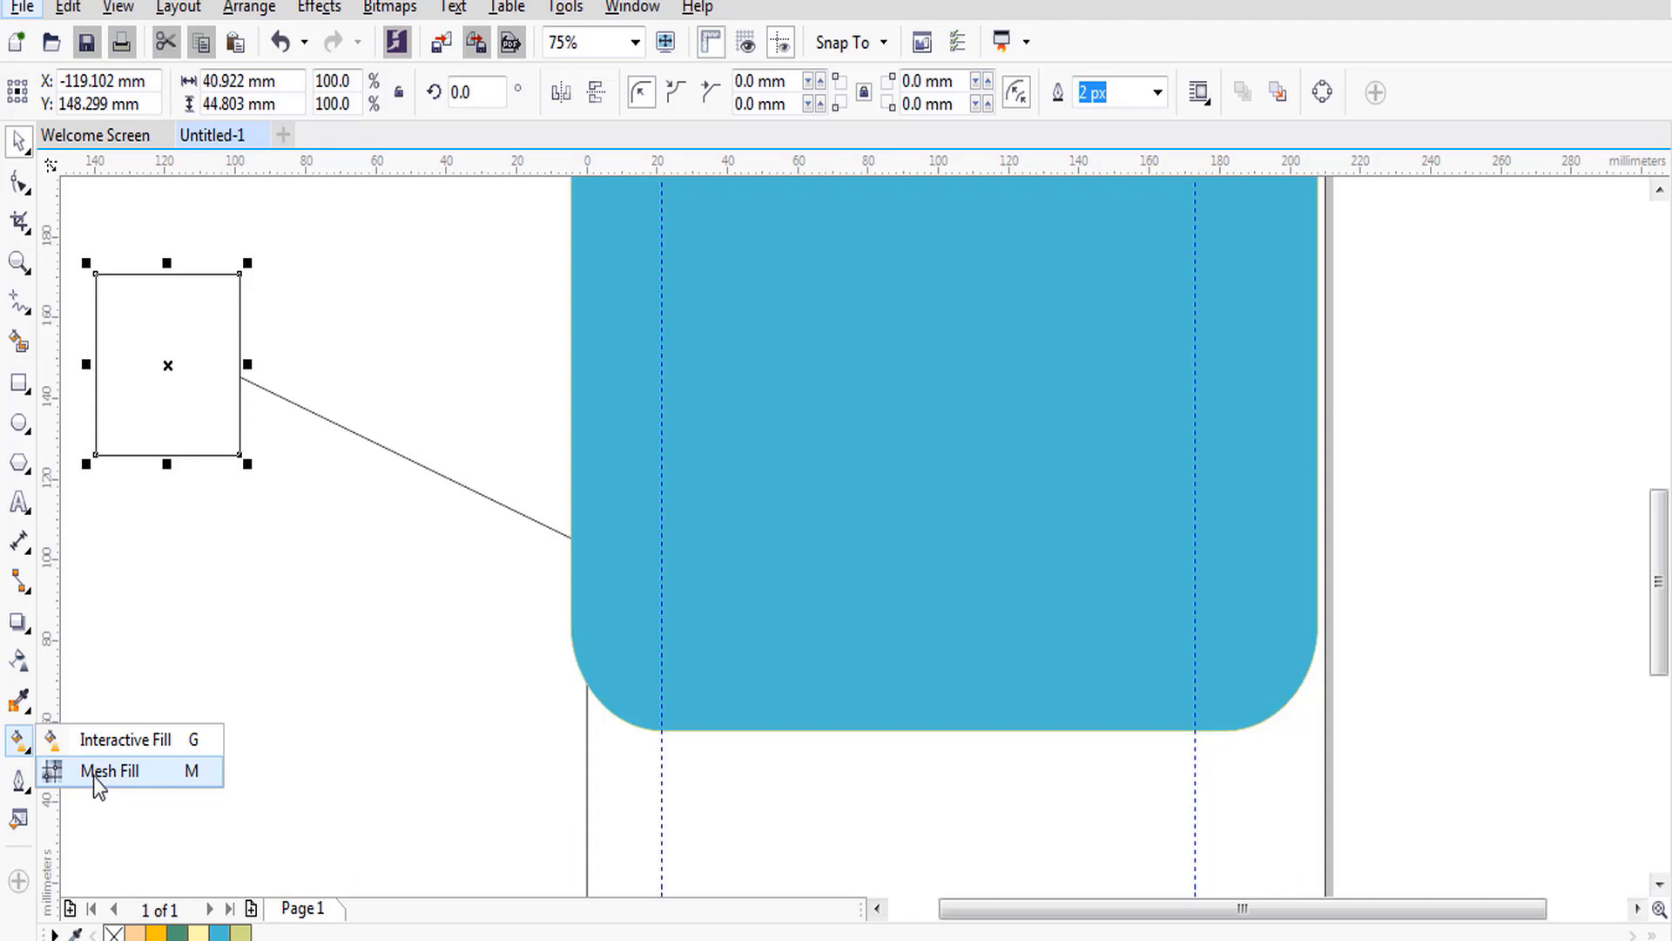
pyautogui.click(18, 779)
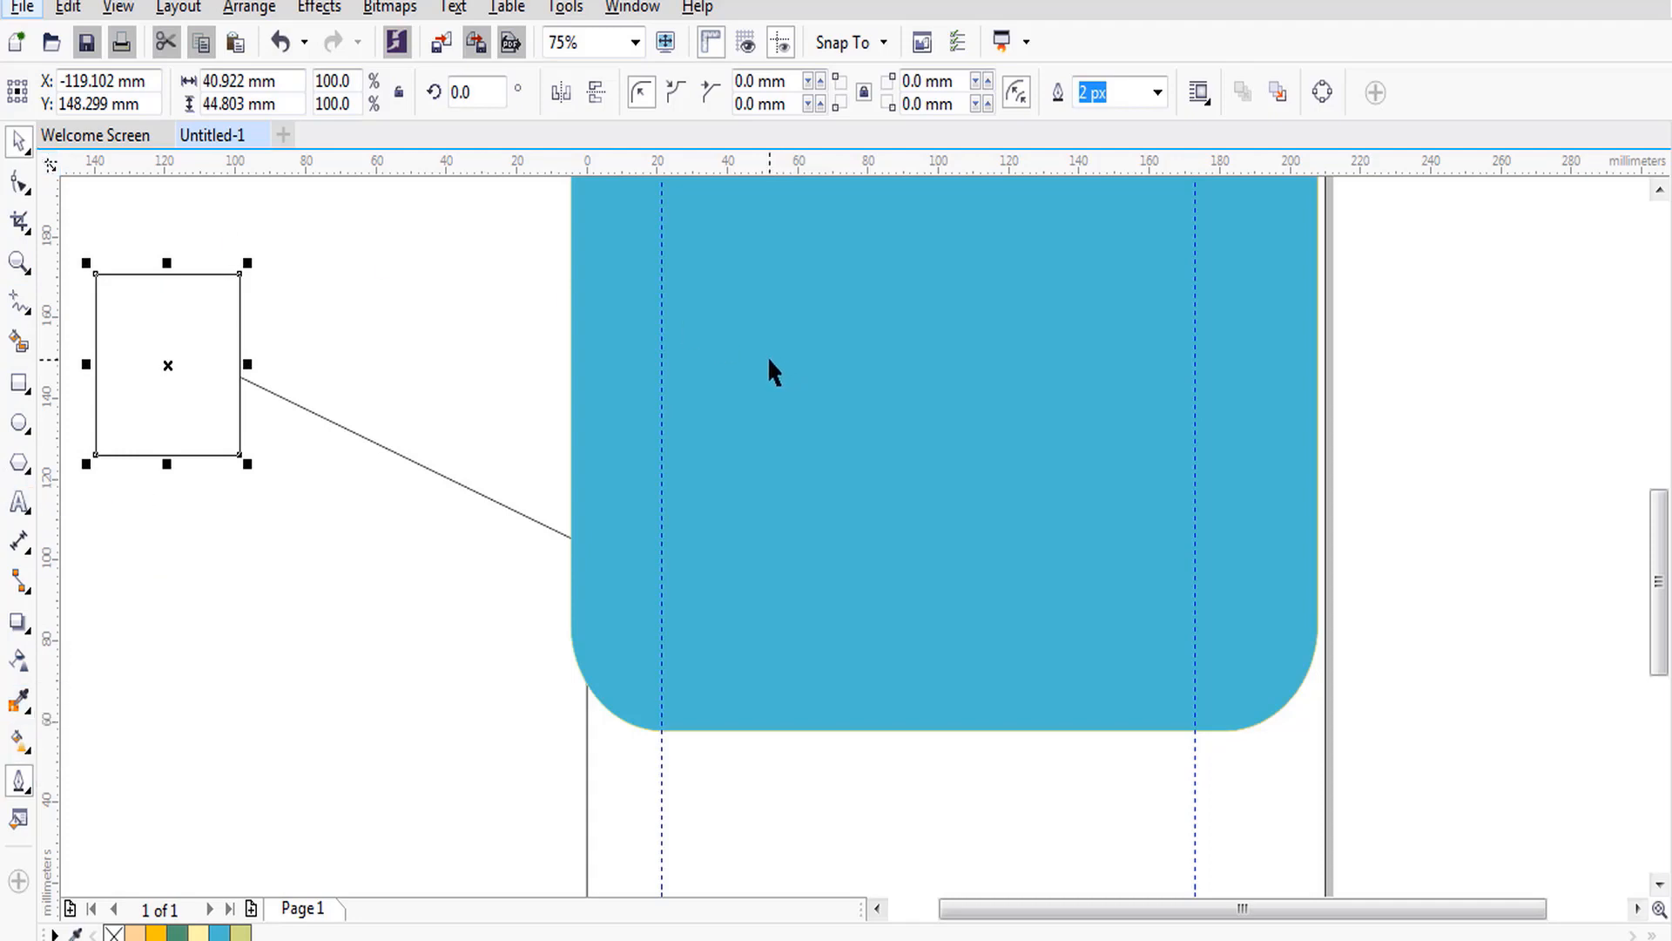
# Apply a dark outline colour to the blue rounded rectangle and view the available outline widths.
pyautogui.click(888, 390)
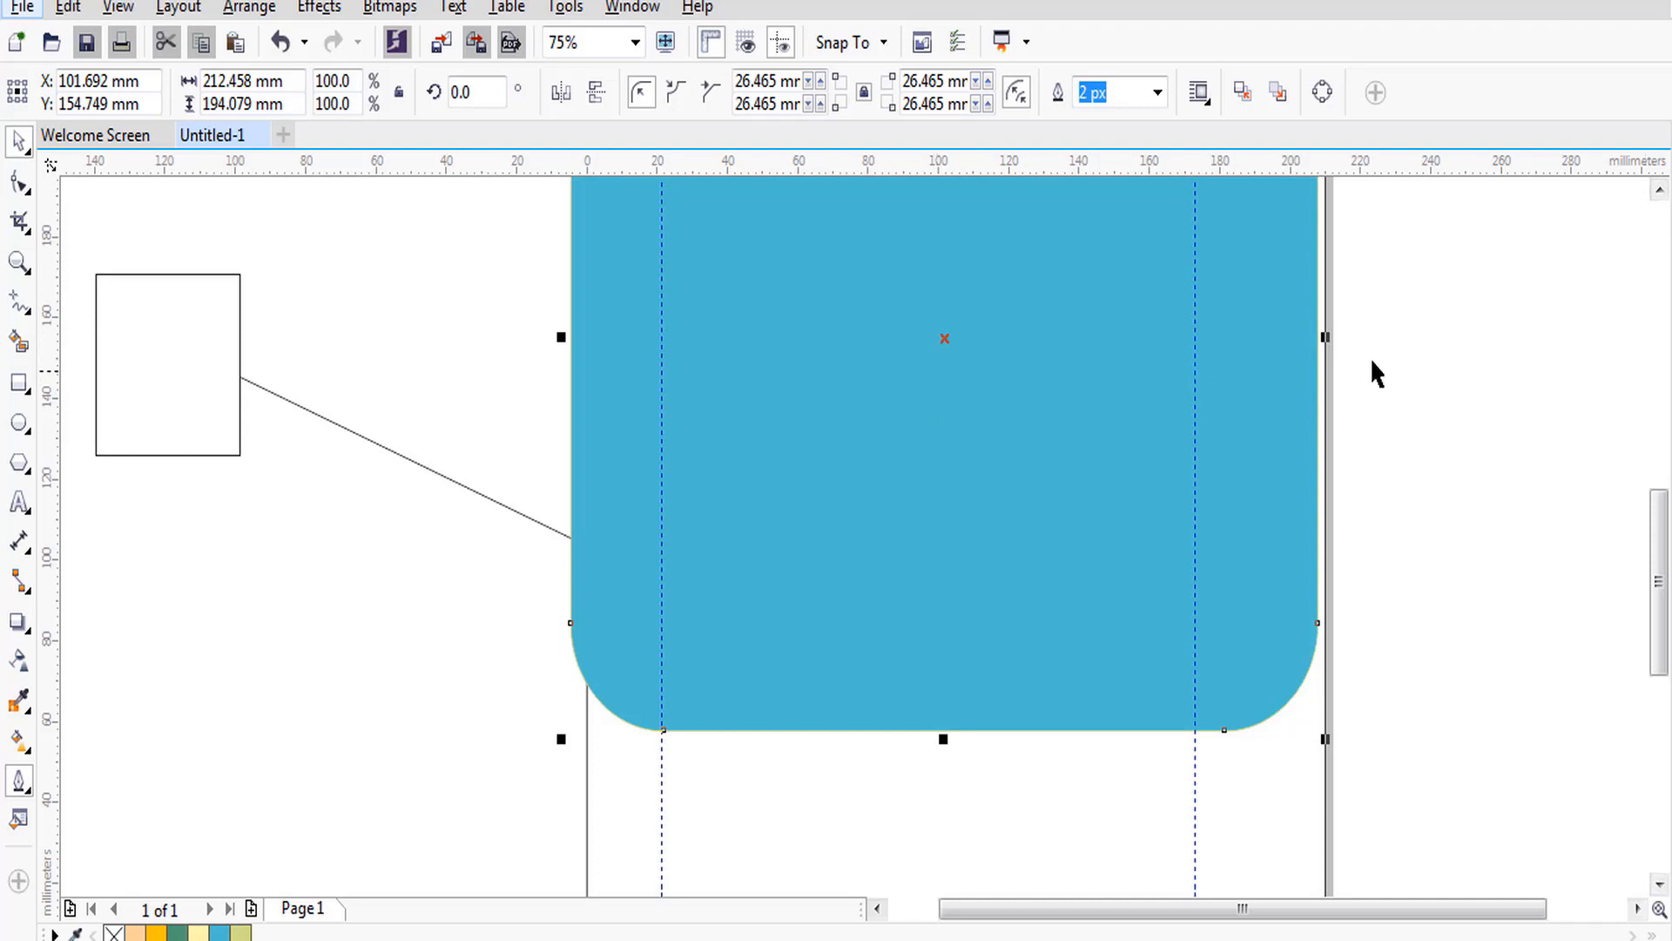
pyautogui.rightClick(1670, 359)
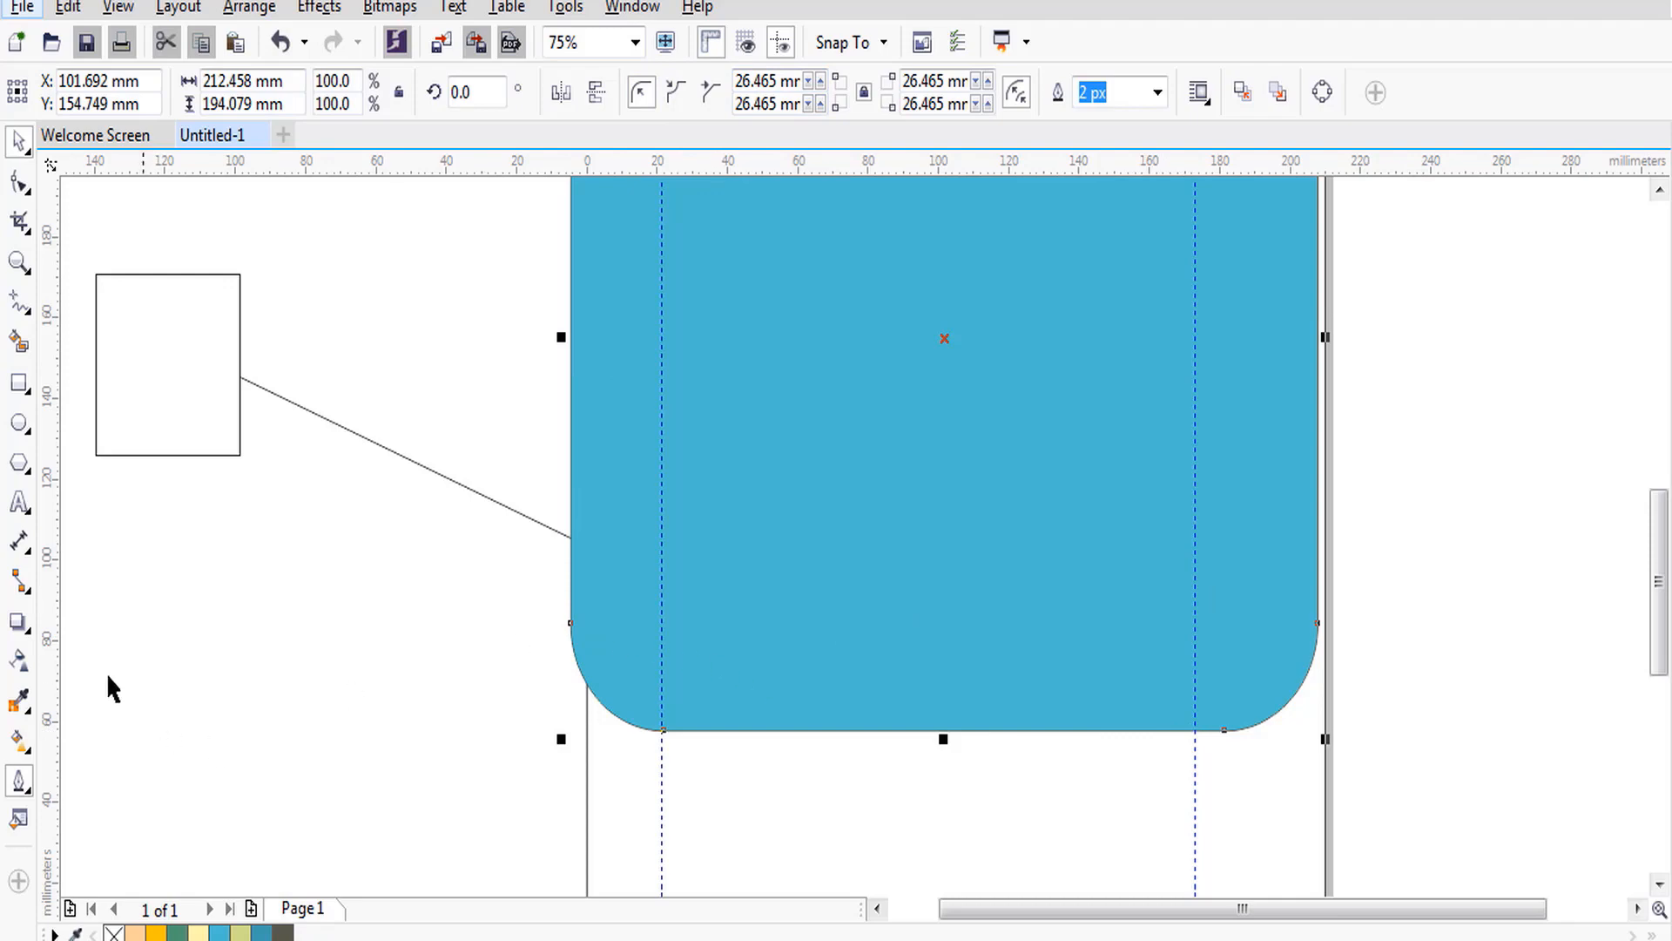
pyautogui.click(18, 781)
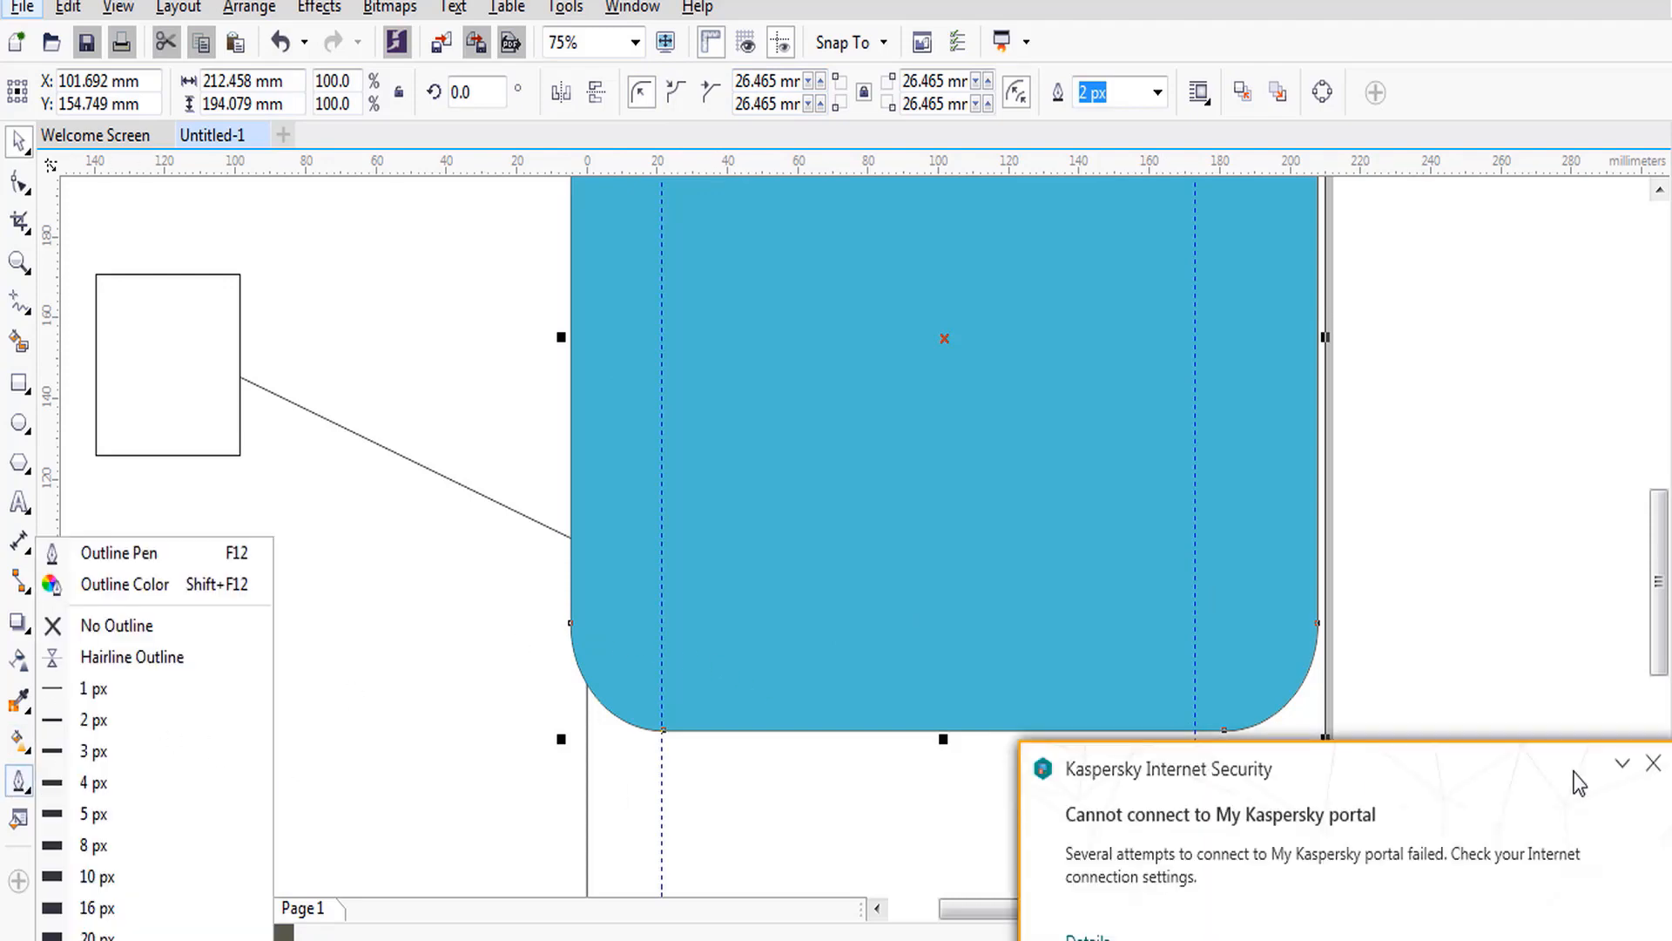
pyautogui.click(1653, 763)
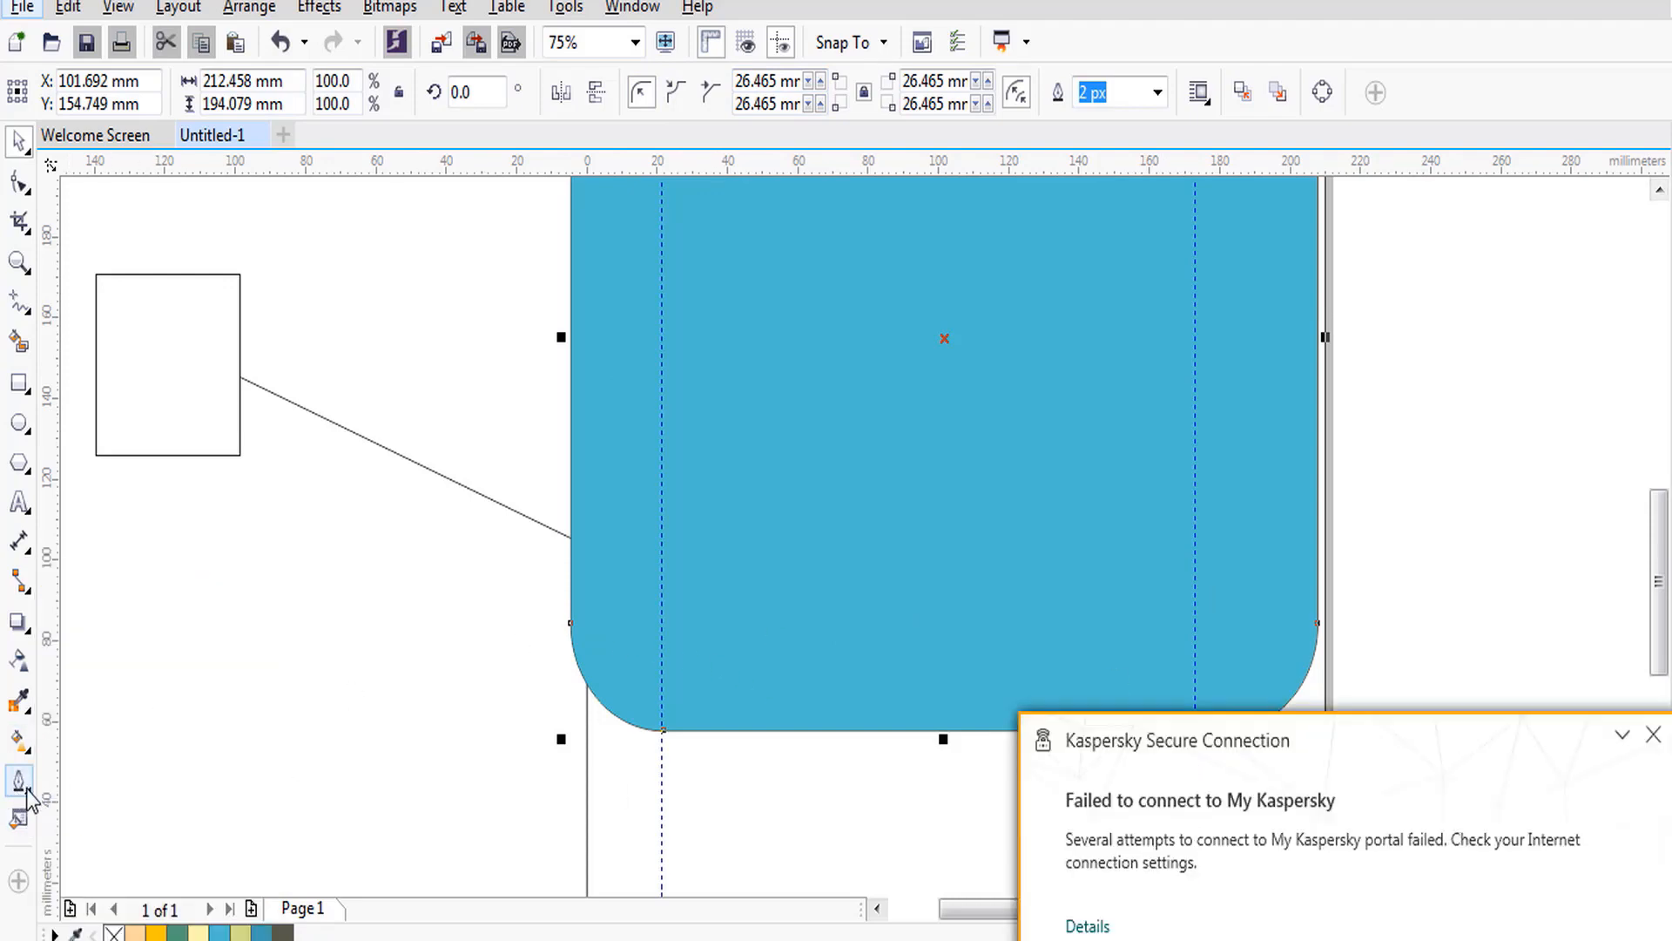
# Dismiss the connection notification and fill the rounded rectangle with light yellow using the Interactive Fill tool.
pyautogui.click(1653, 734)
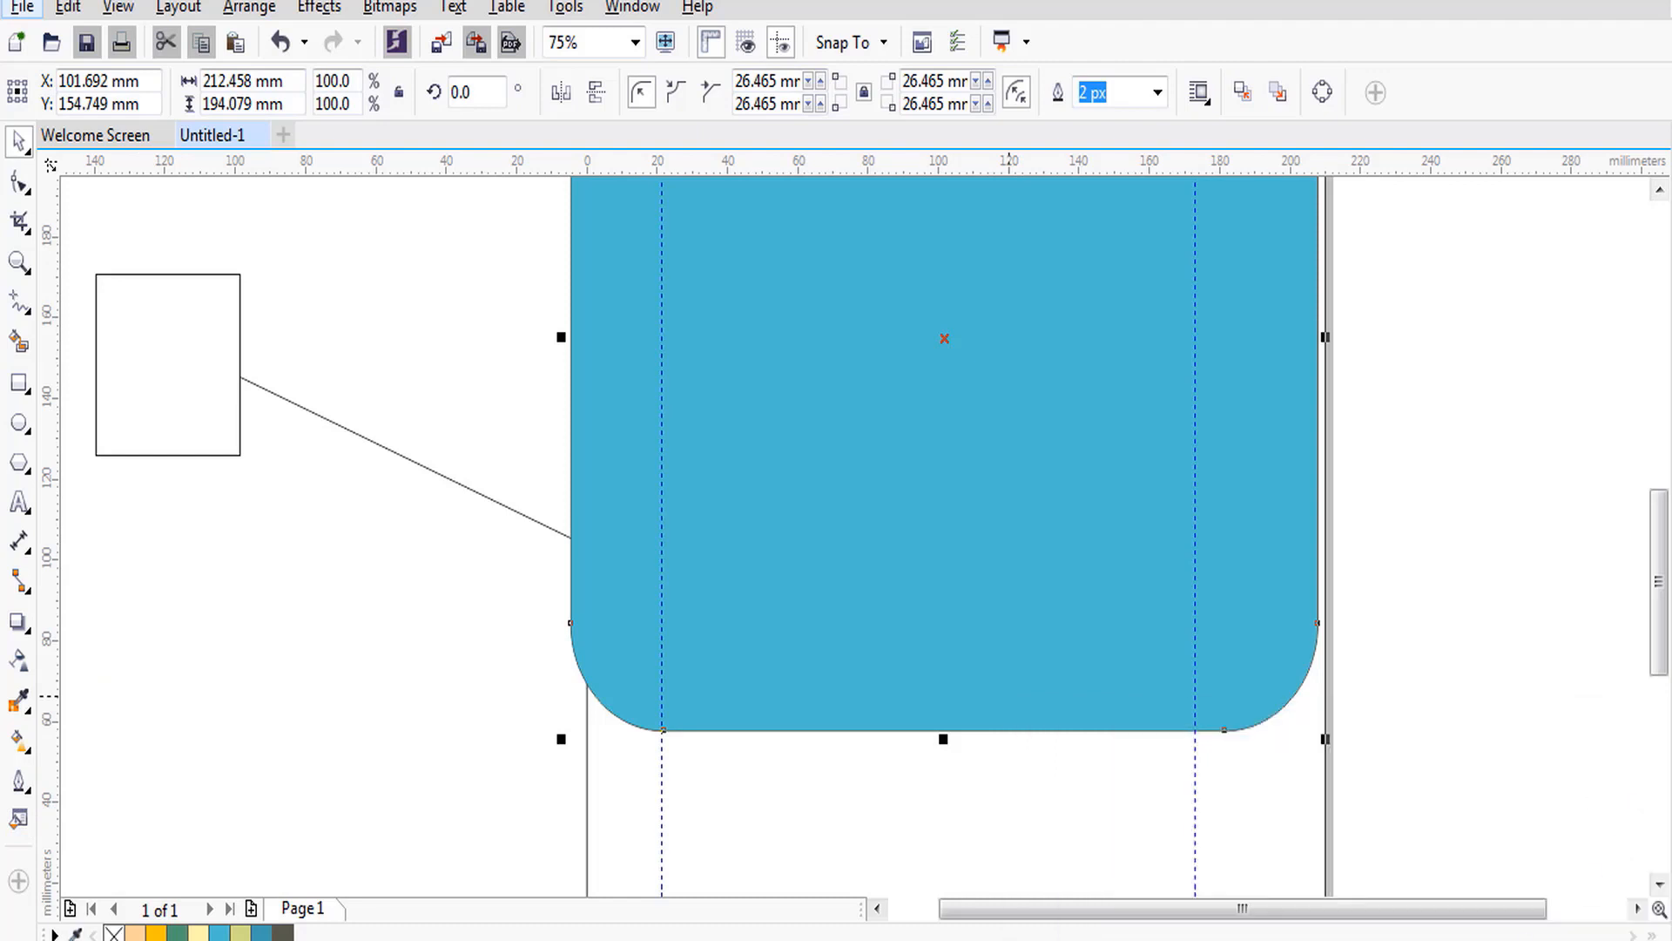
pyautogui.click(18, 781)
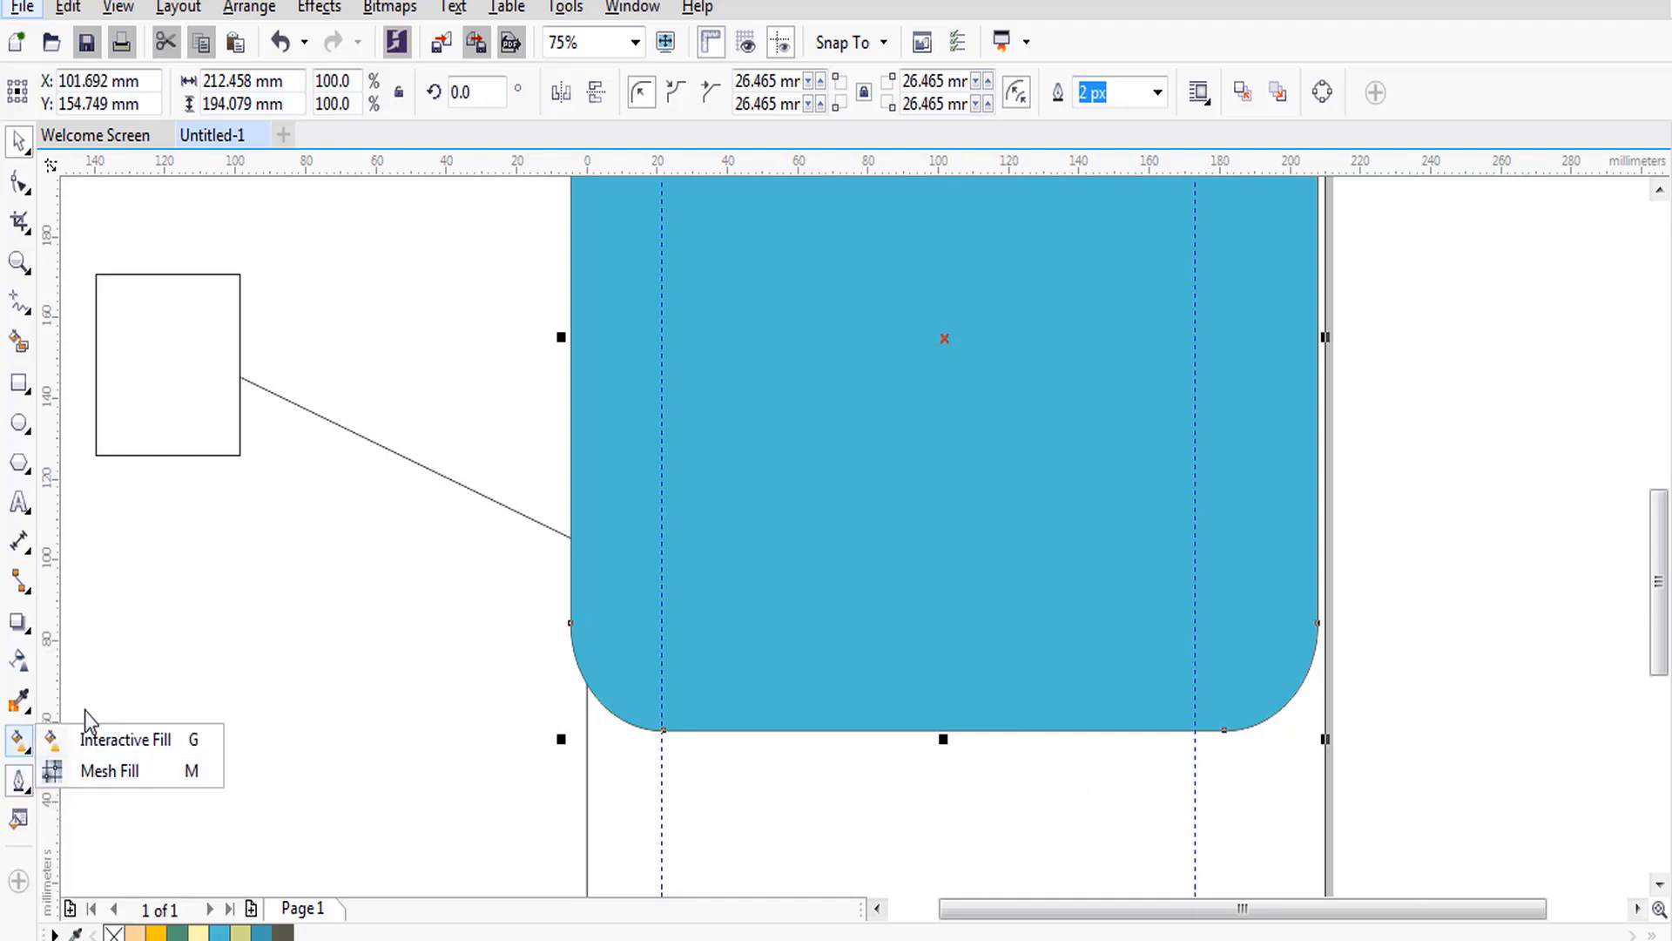
pyautogui.click(15, 786)
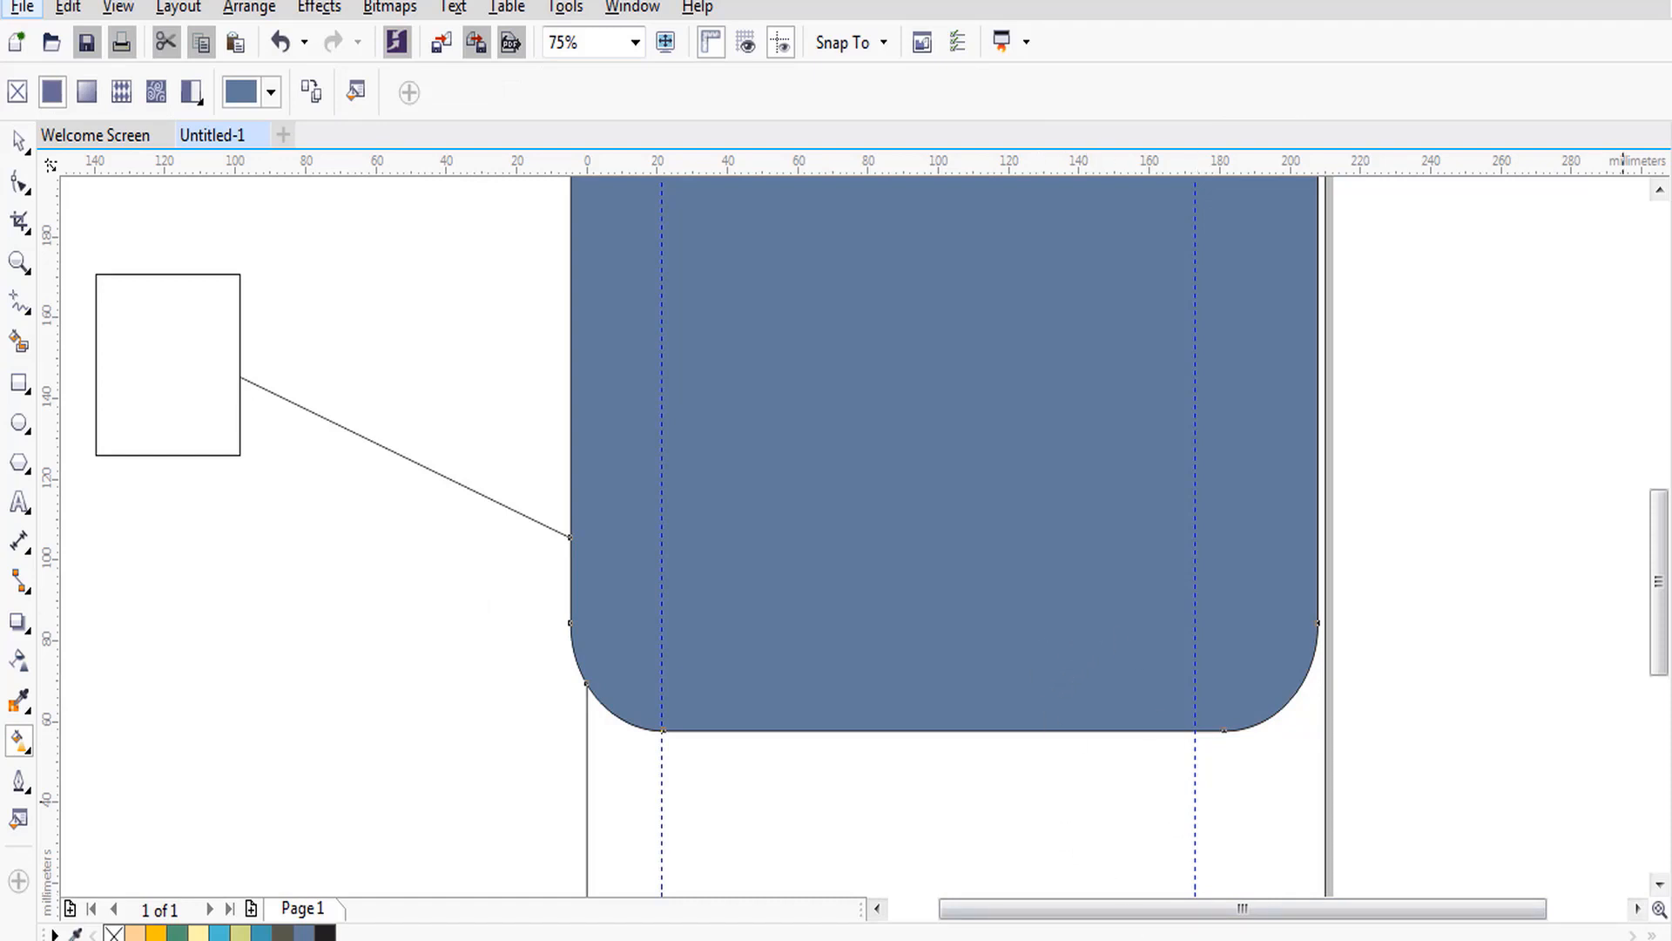
pyautogui.click(1669, 714)
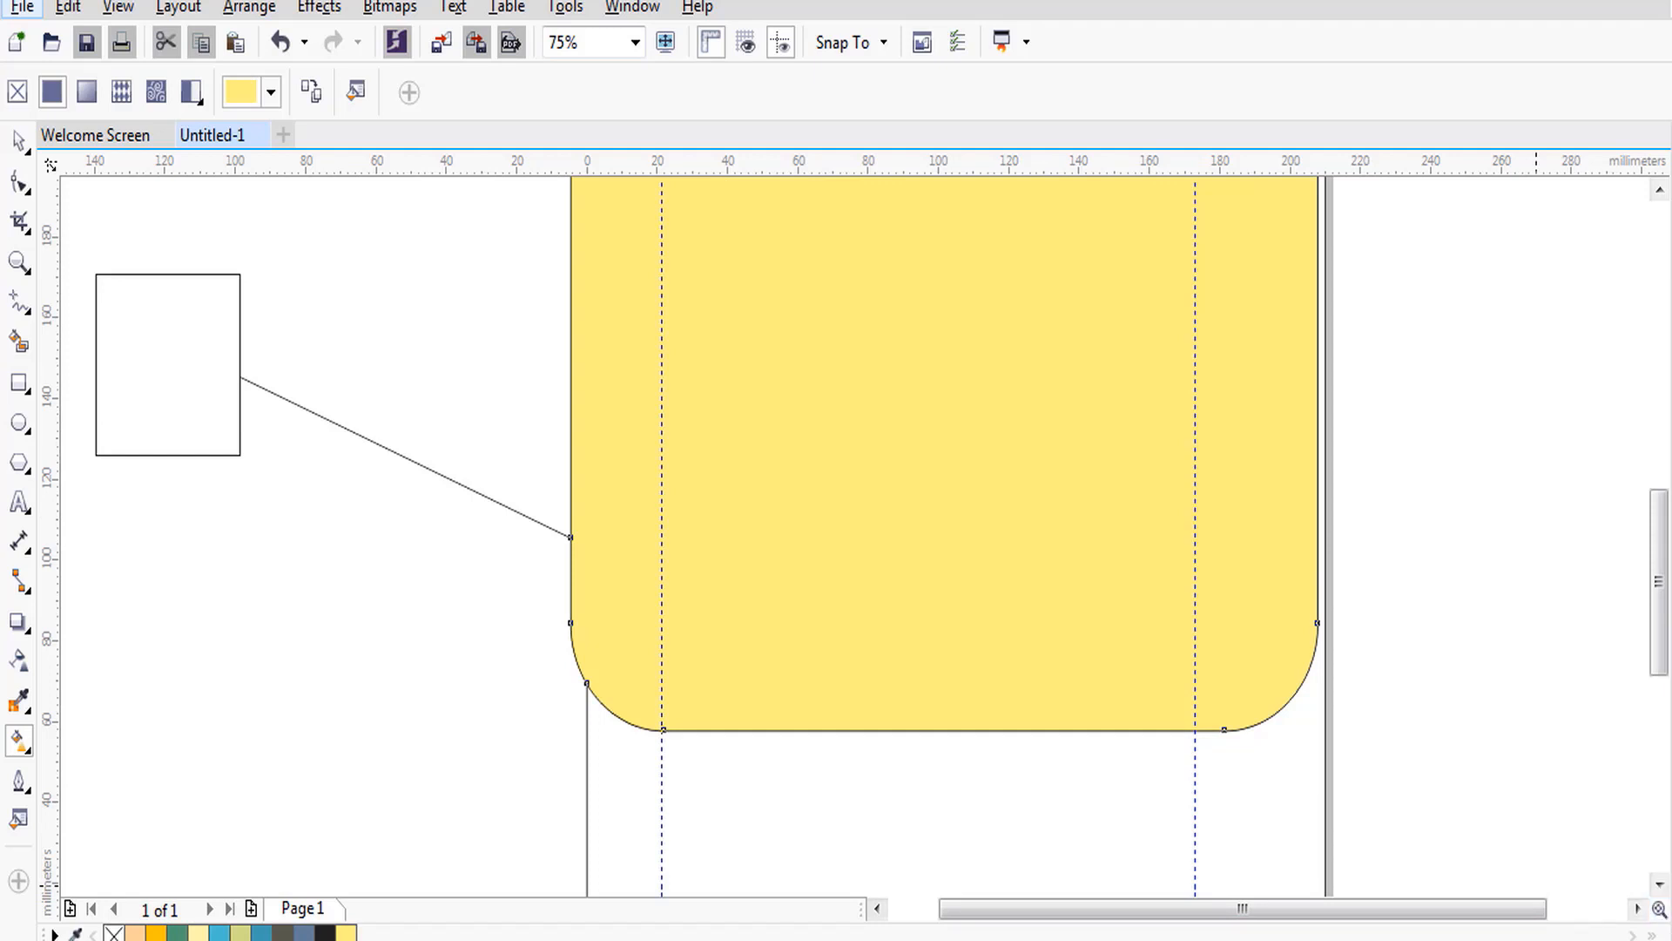
pyautogui.click(1670, 927)
# Try the Retro Circles pattern fill on the rounded rectangle in the Edit Fill dialog and cancel it.
pyautogui.press('F11')
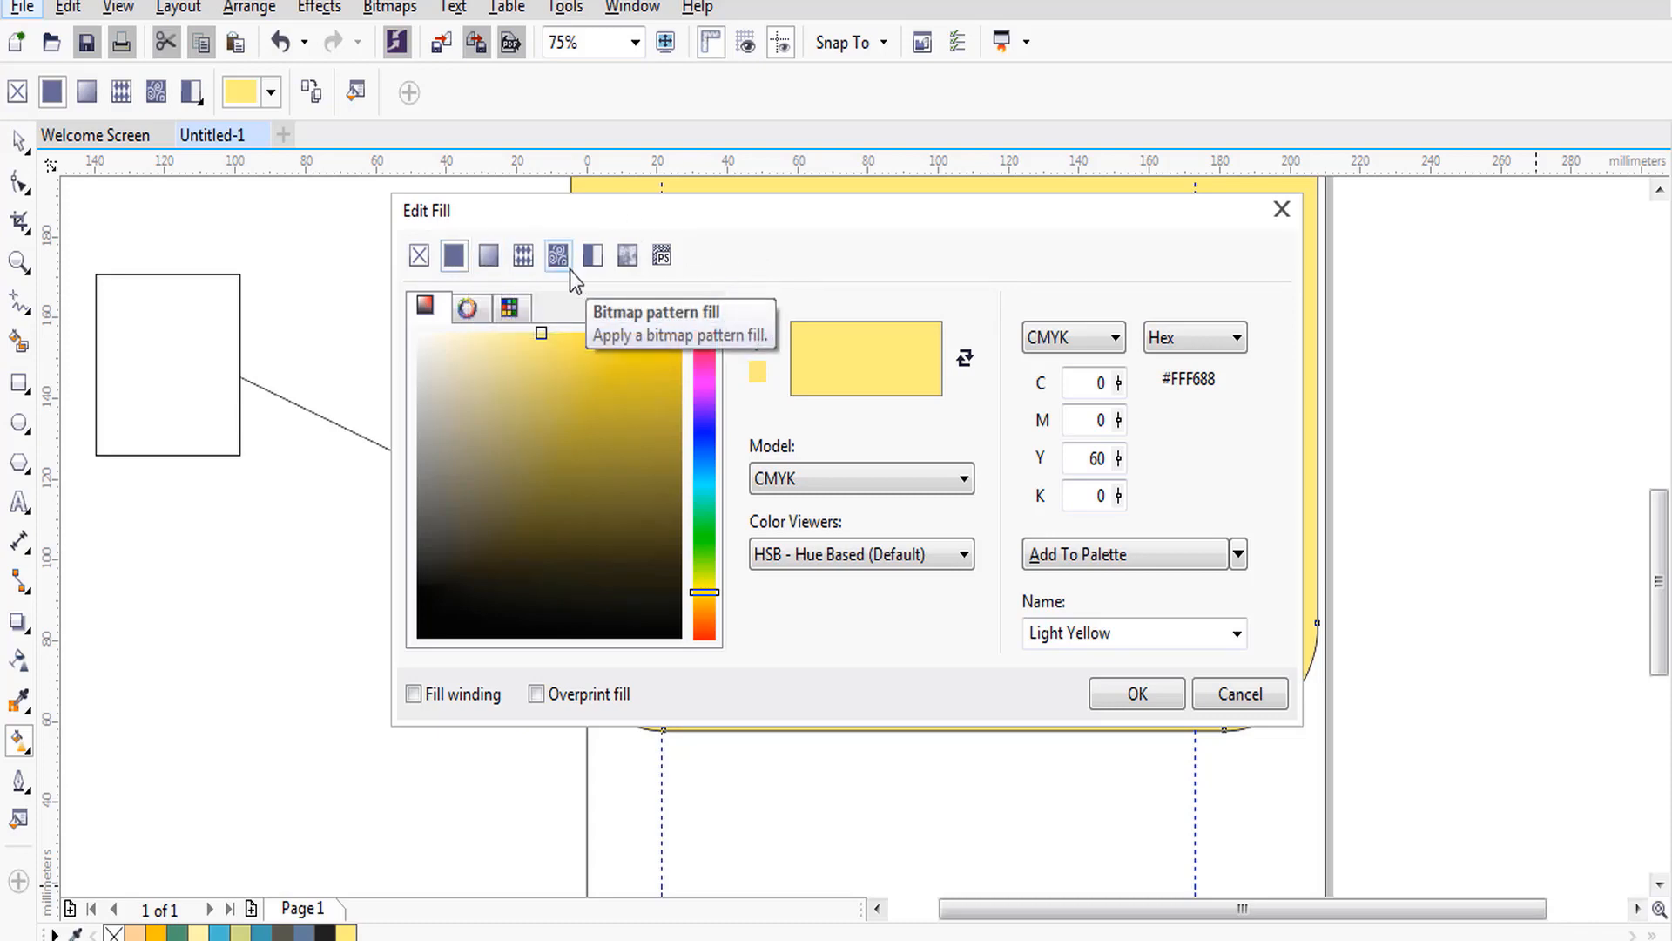
pyautogui.moveTo(652, 205); pyautogui.dragTo(709, 265)
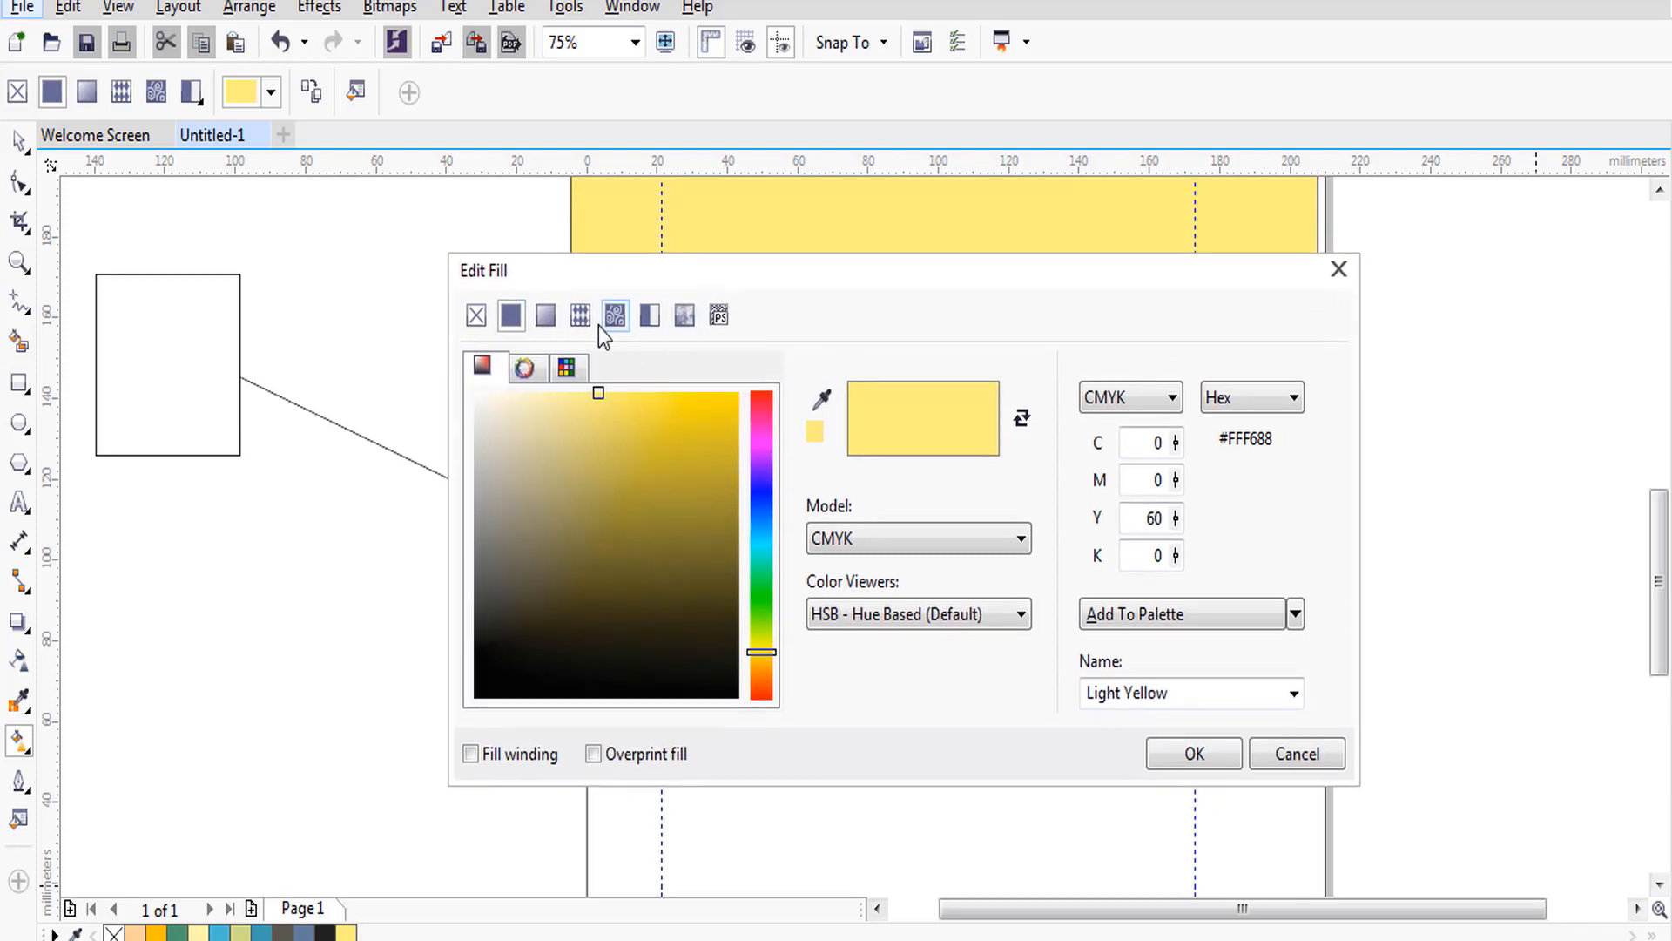
pyautogui.click(614, 315)
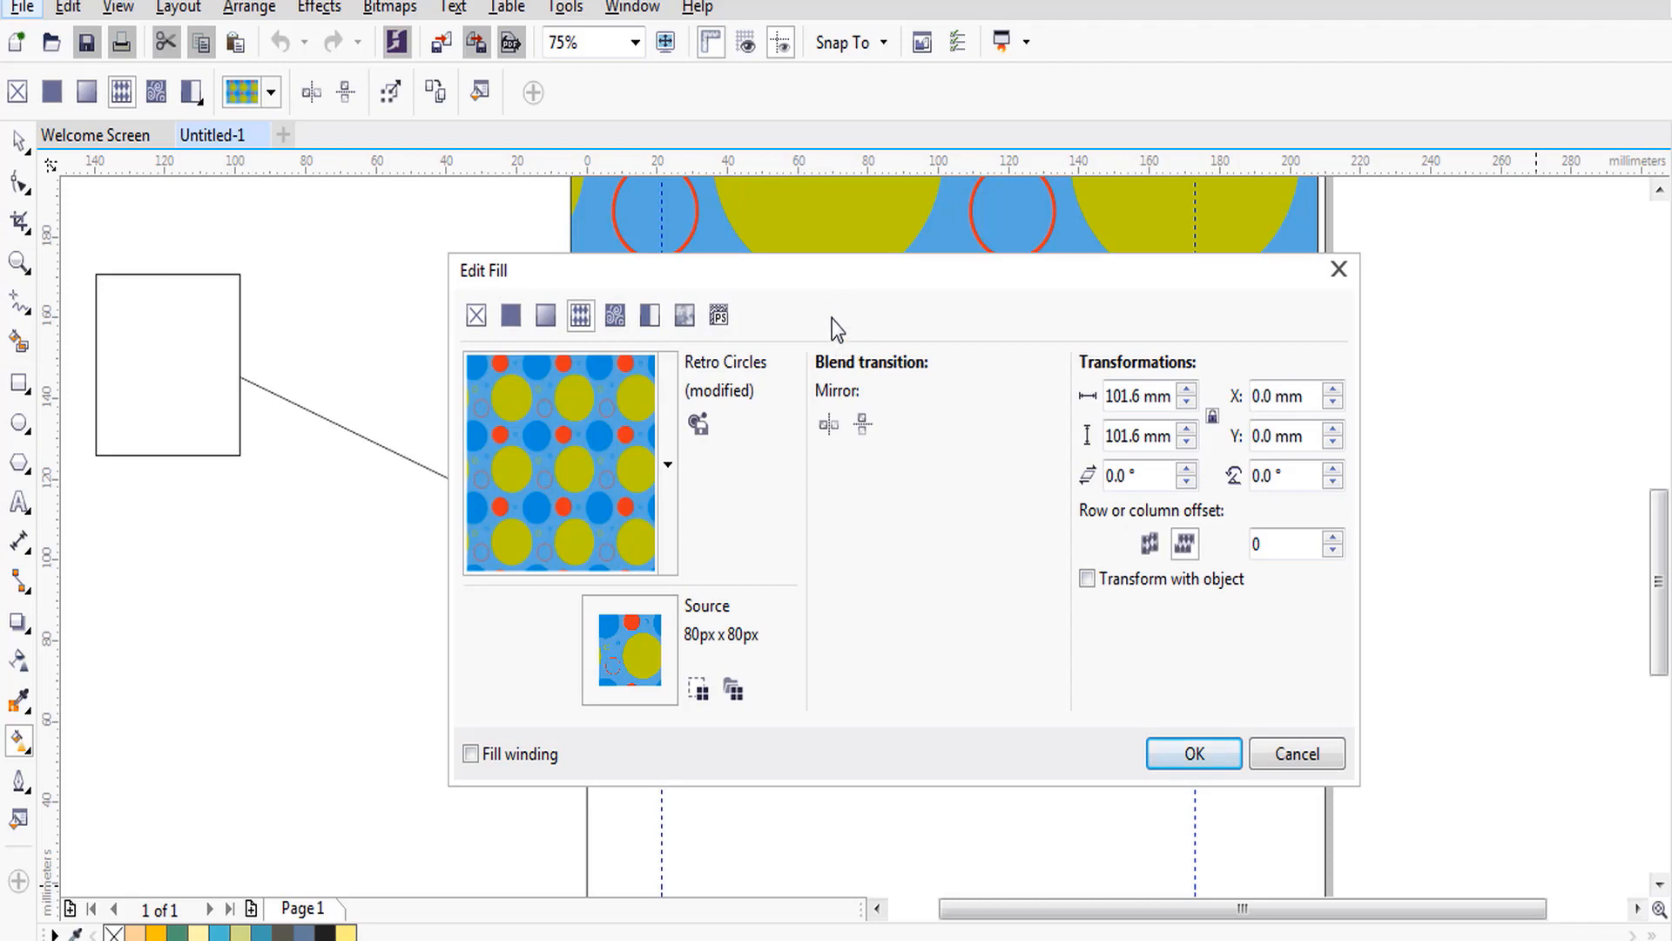
pyautogui.press('Escape')
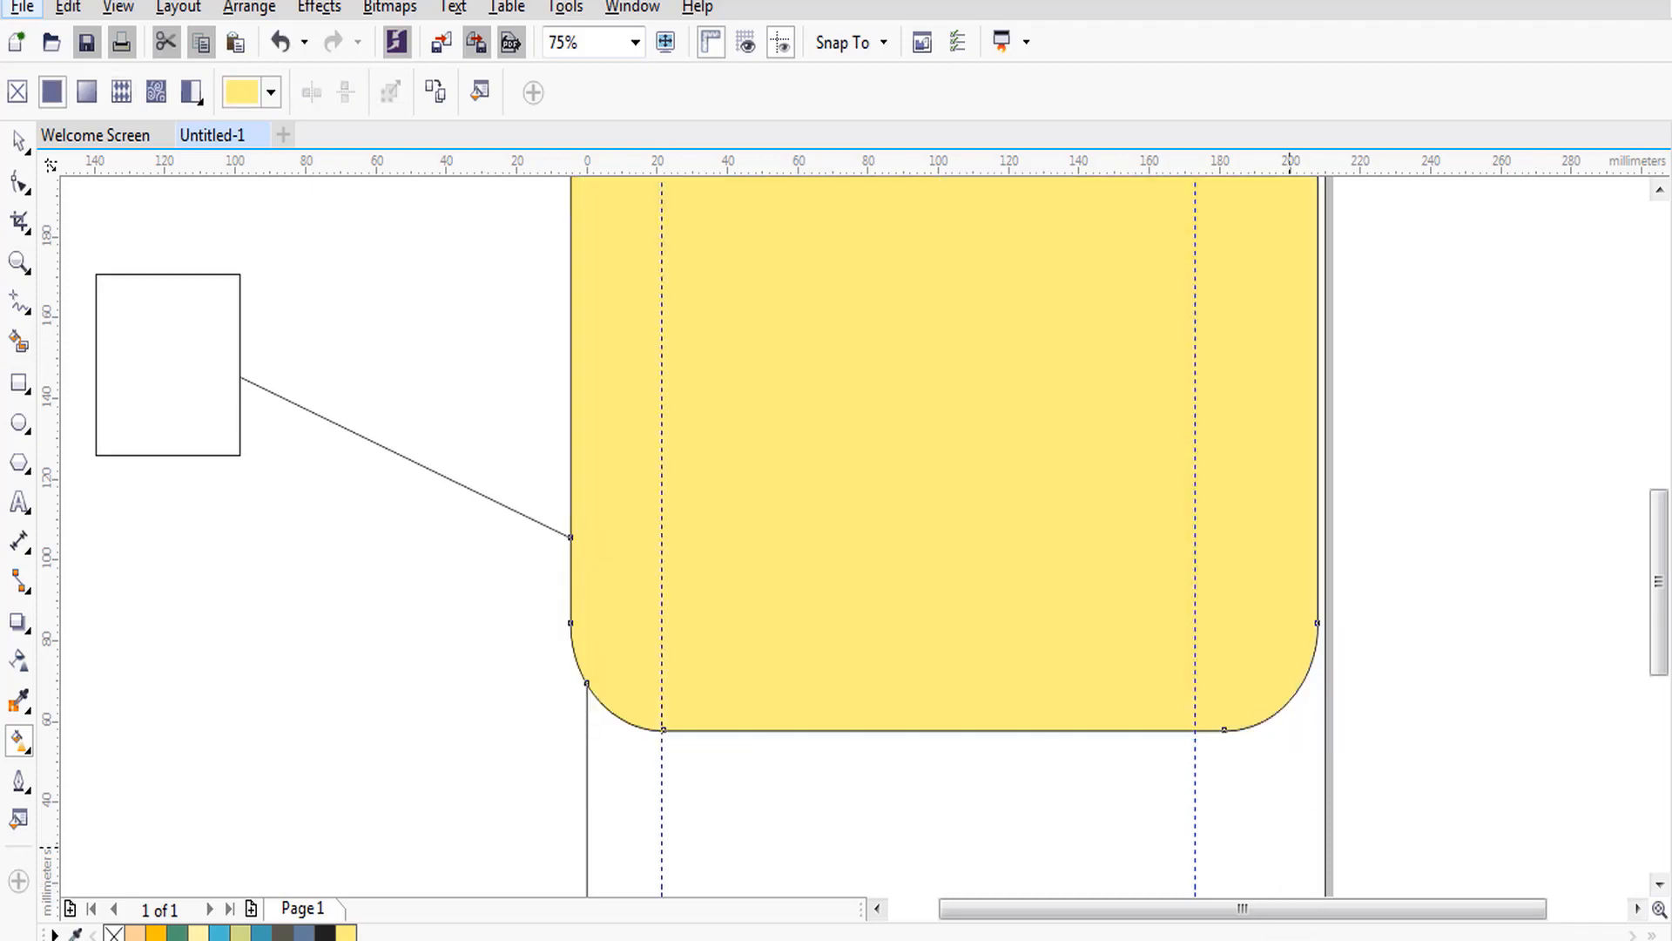
# Open the Outline Pen settings for the yellow rounded rectangle and look through the available outline colours.
pyautogui.press('F12')
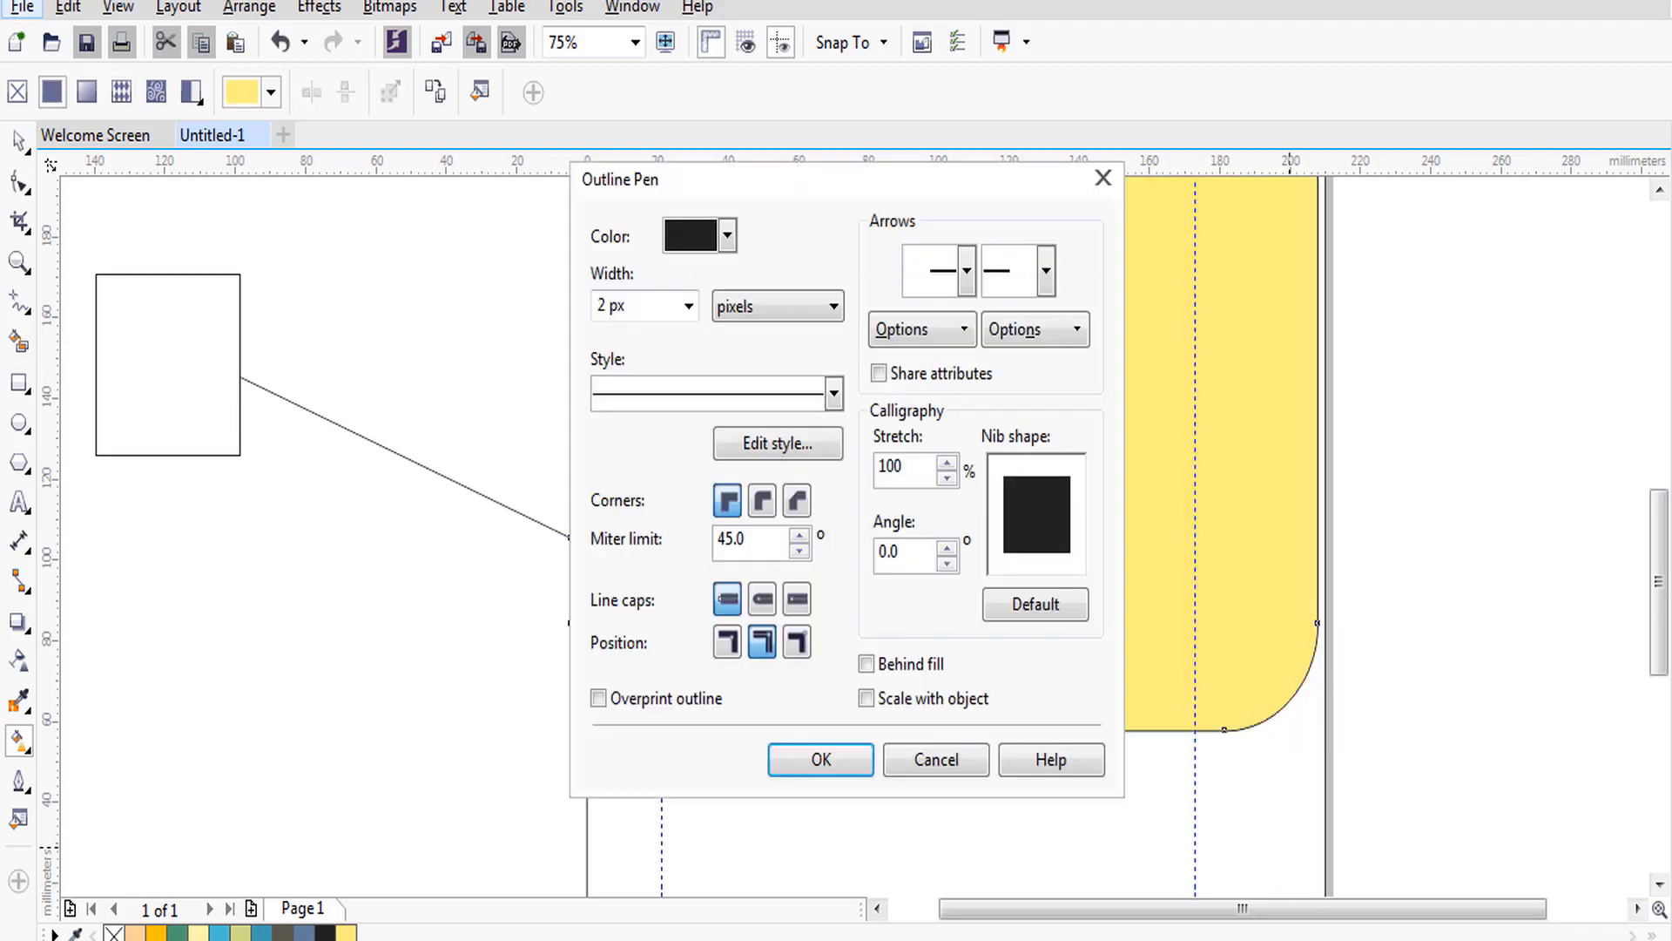
pyautogui.moveTo(646, 180); pyautogui.dragTo(657, 156)
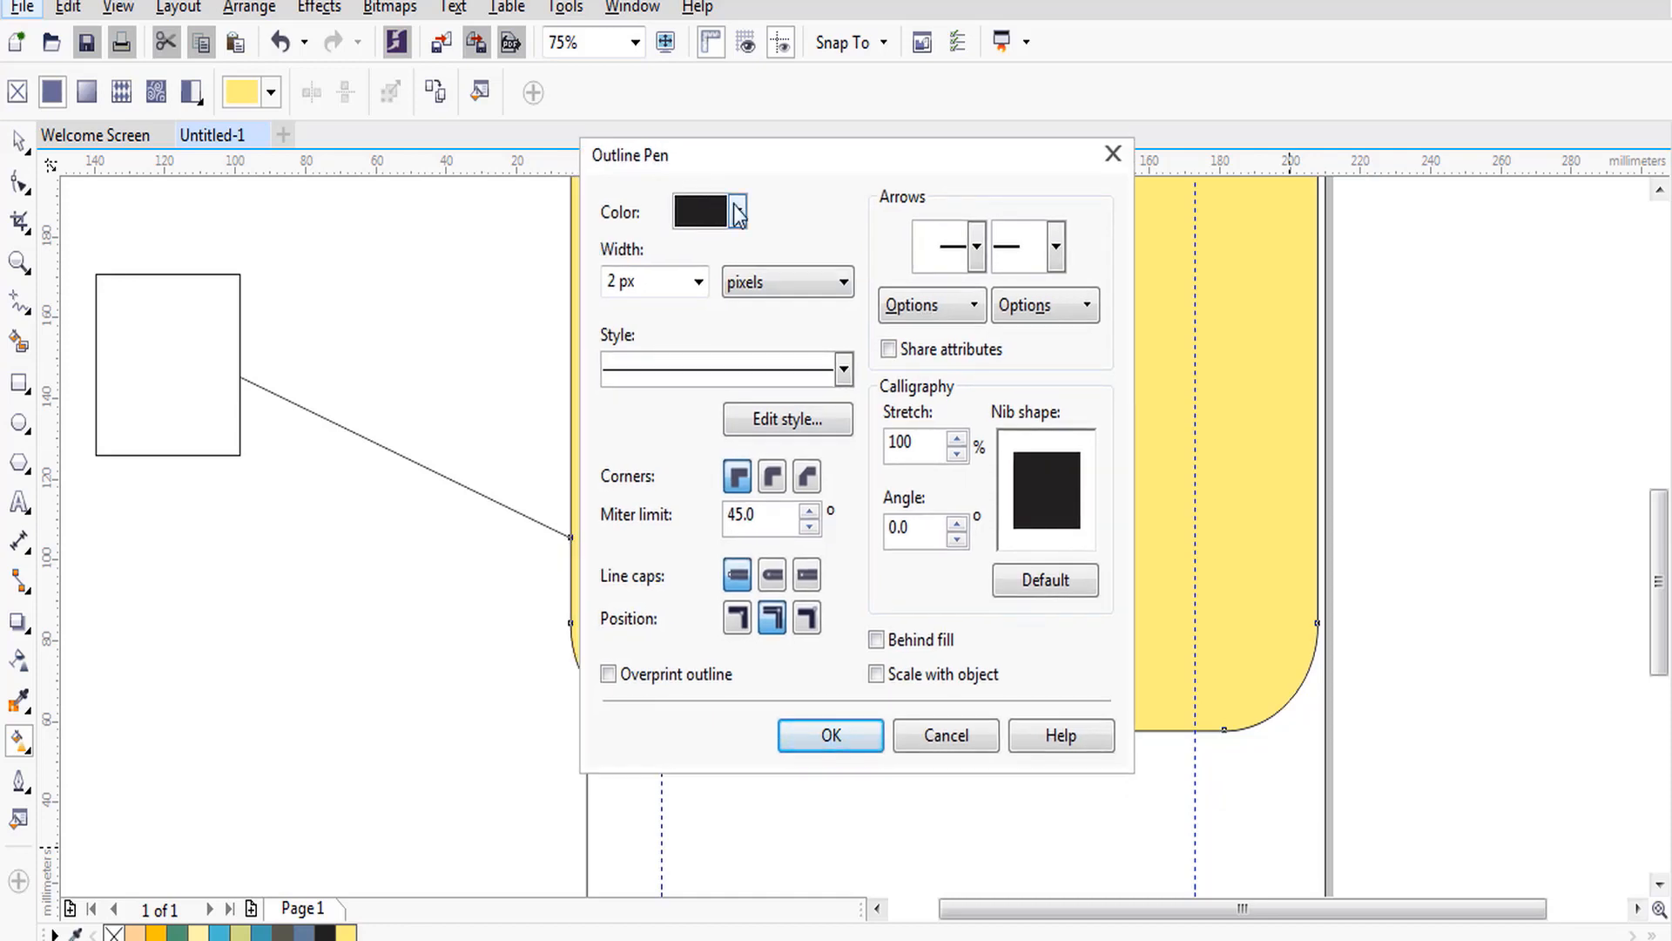
pyautogui.click(737, 211)
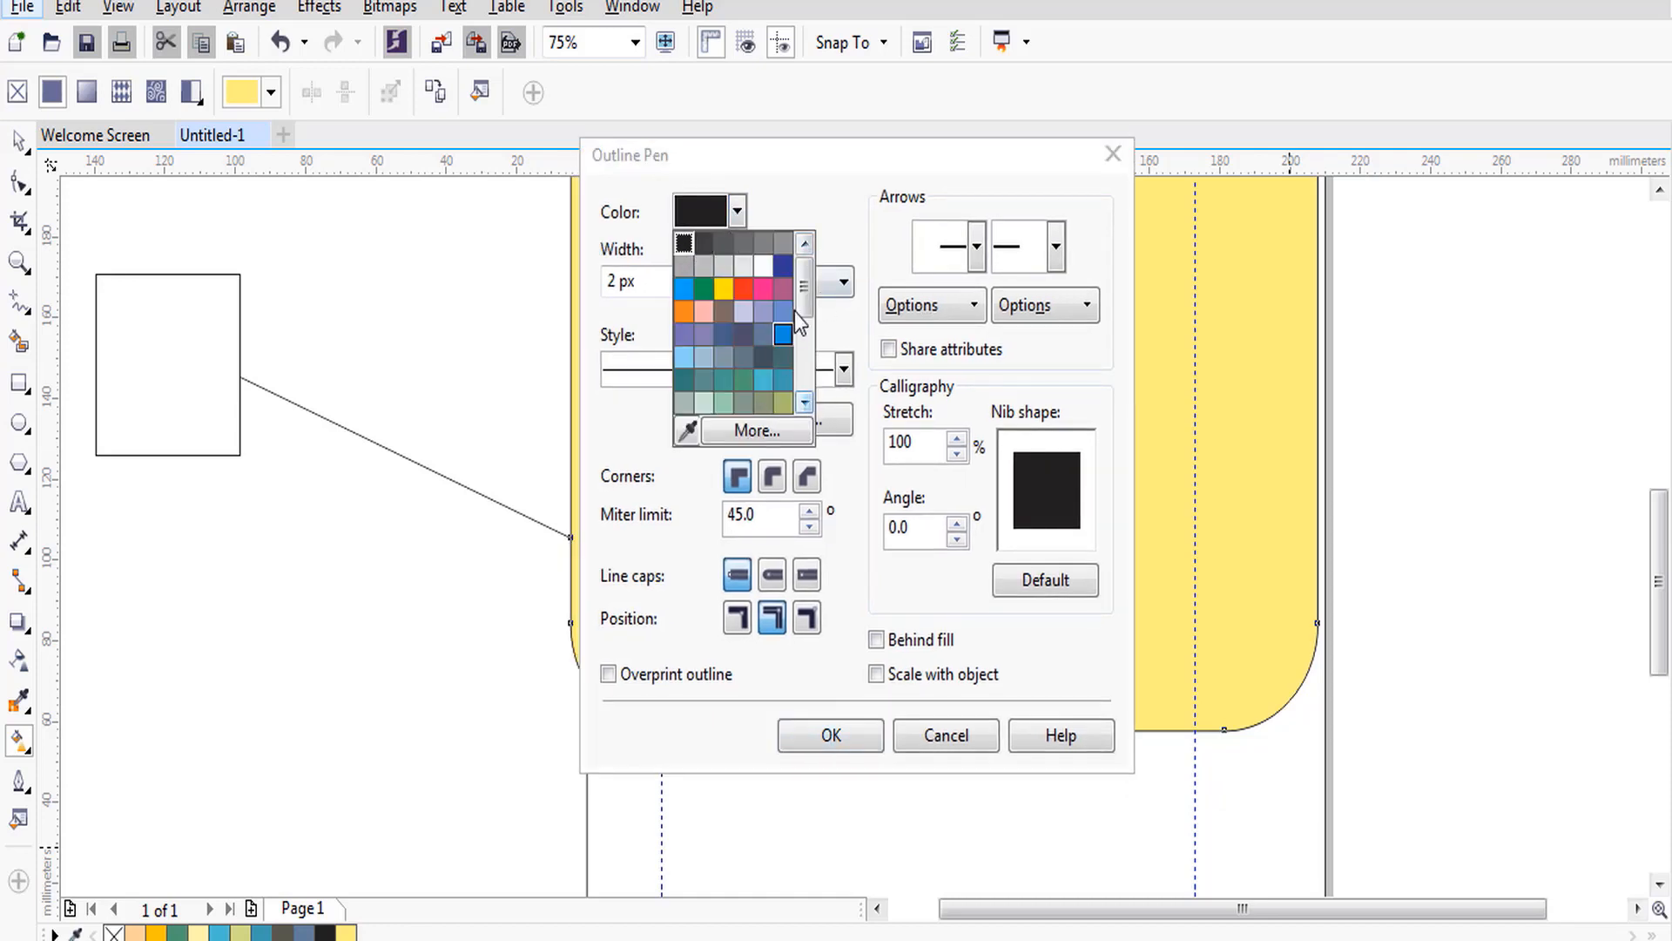
pyautogui.click(808, 355)
pyautogui.moveTo(807, 350); pyautogui.dragTo(797, 390)
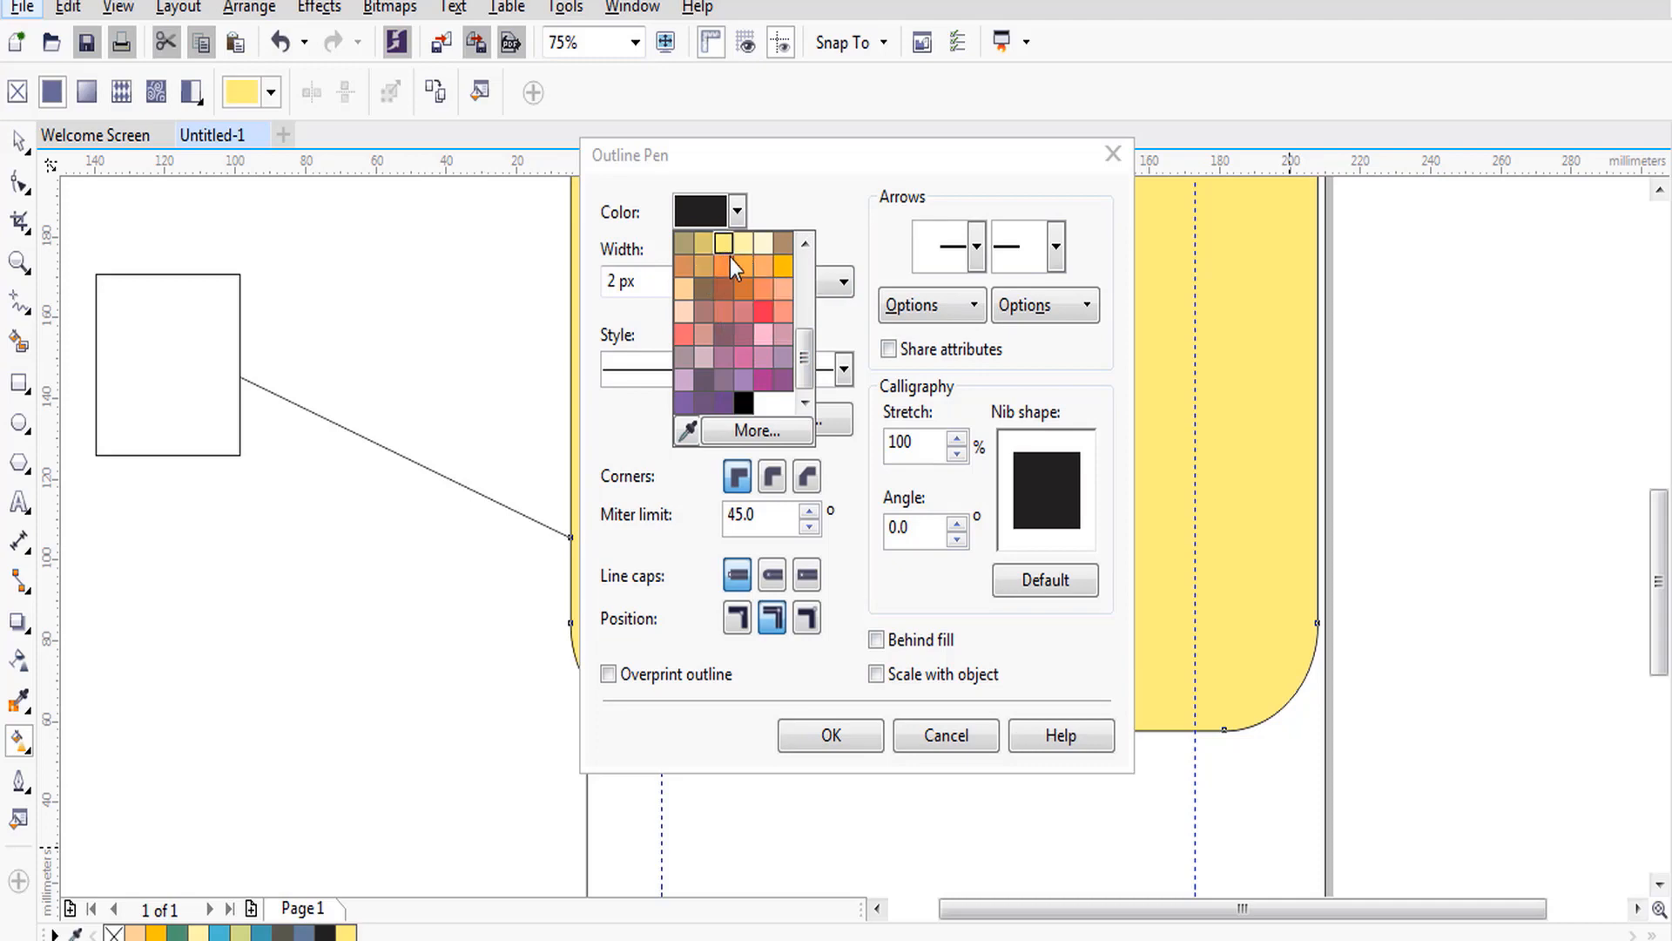
pyautogui.click(842, 169)
# Set the outline width to 4 px, review the width units, and choose a dotted line style.
pyautogui.click(698, 283)
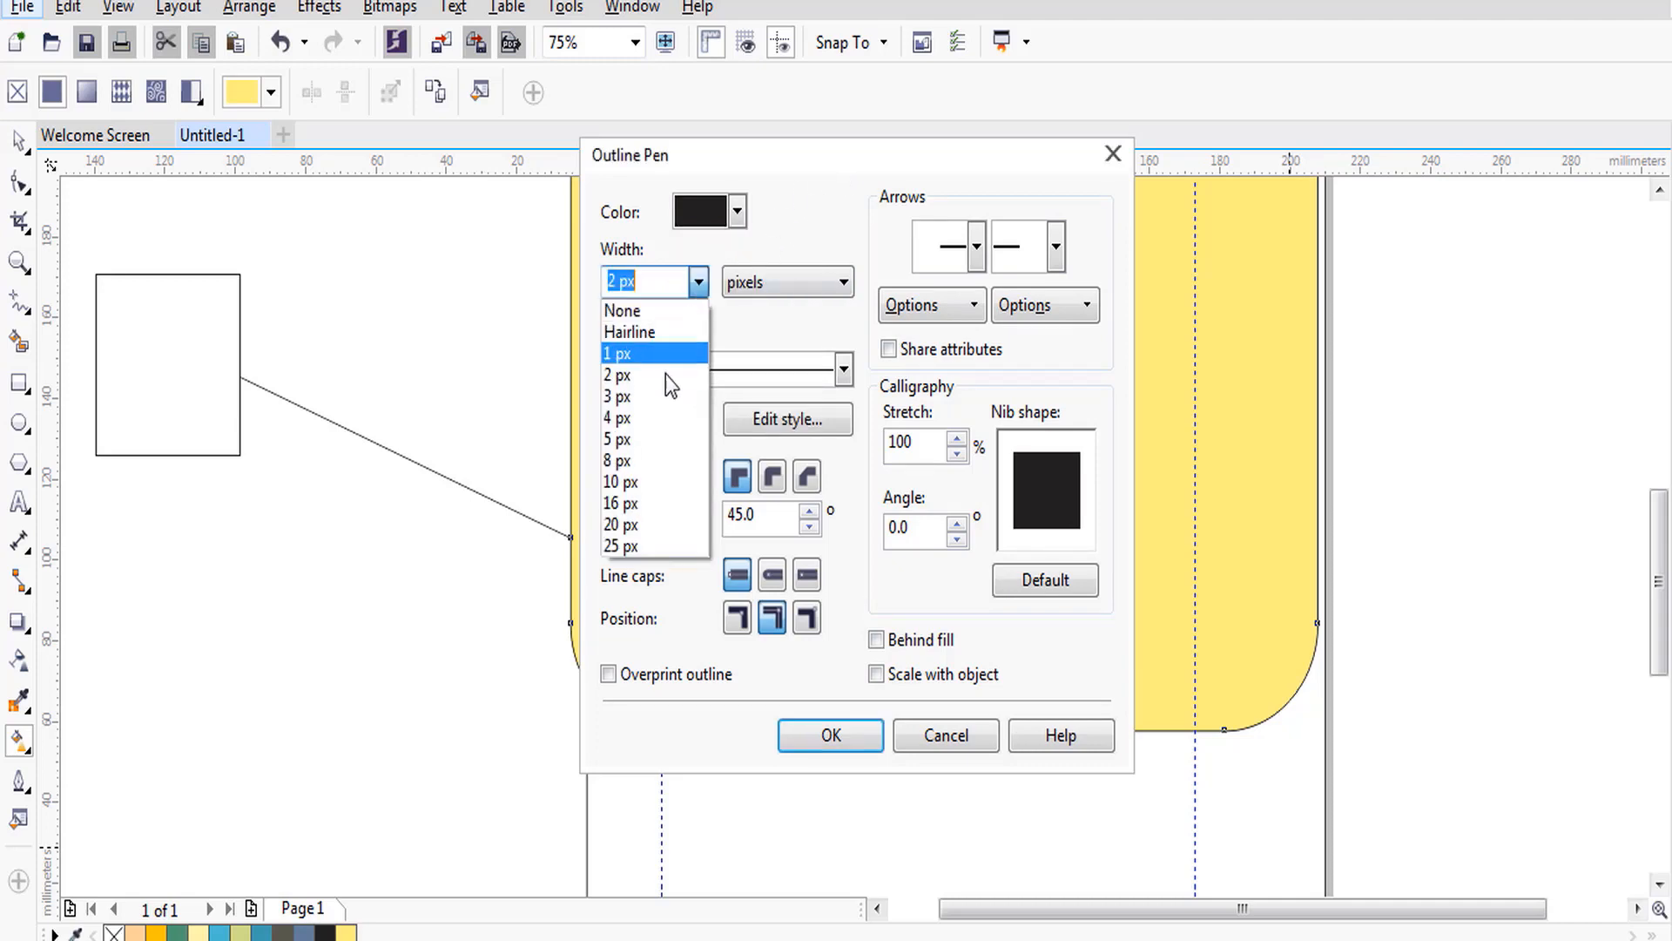
pyautogui.click(660, 417)
pyautogui.click(784, 282)
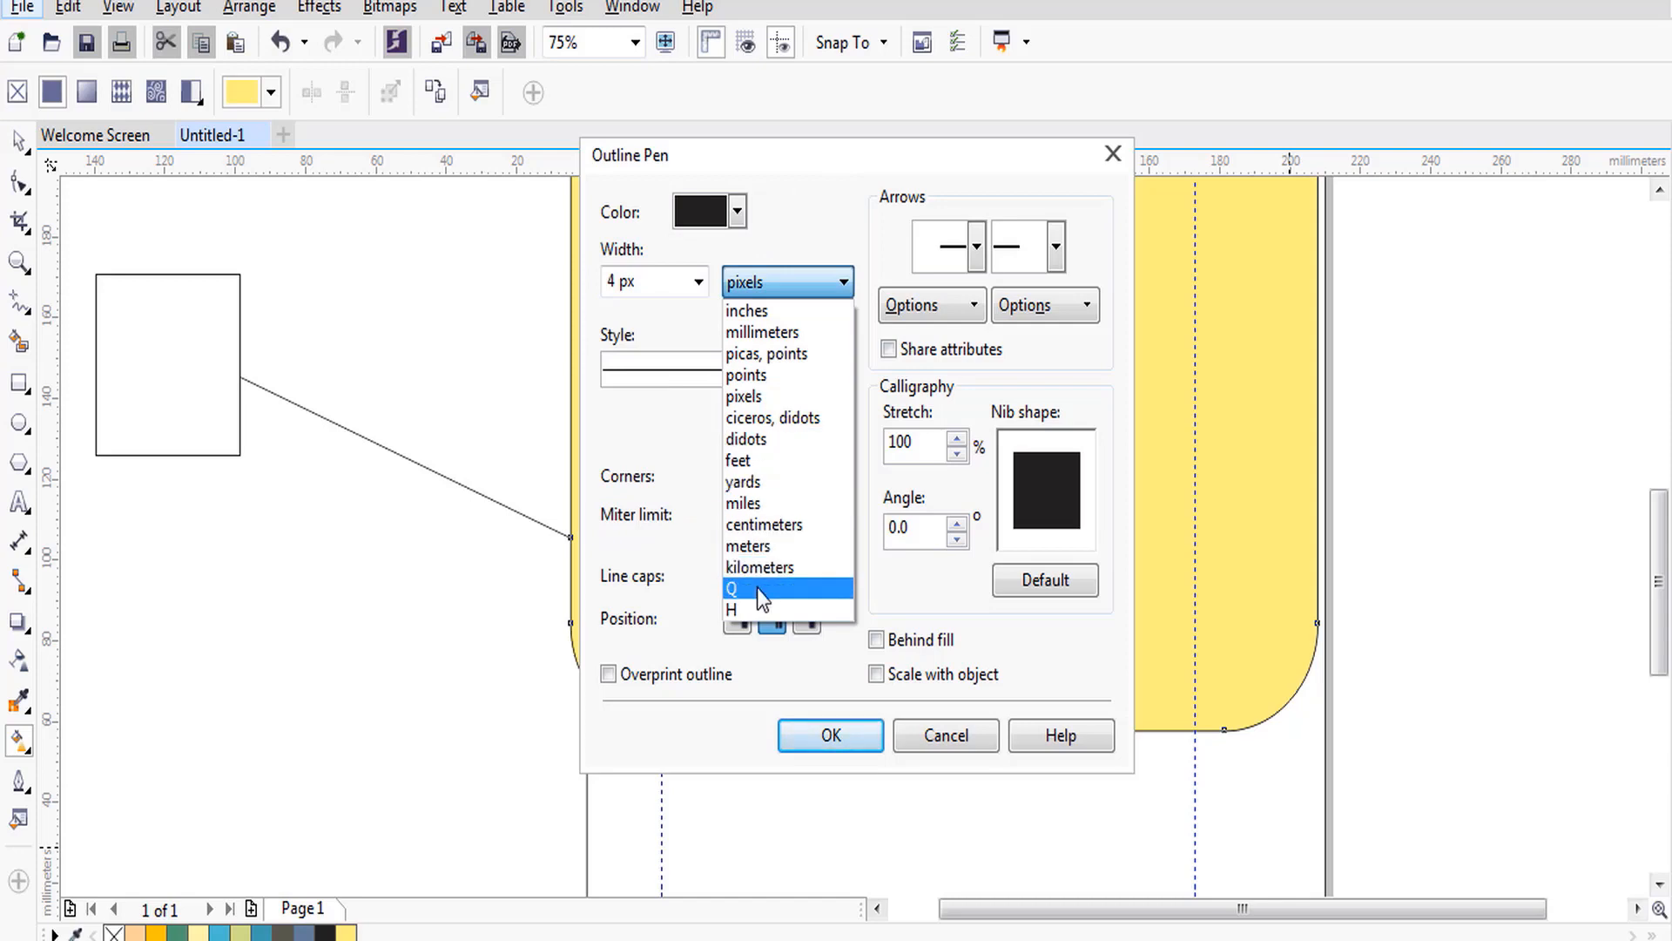
pyautogui.click(766, 374)
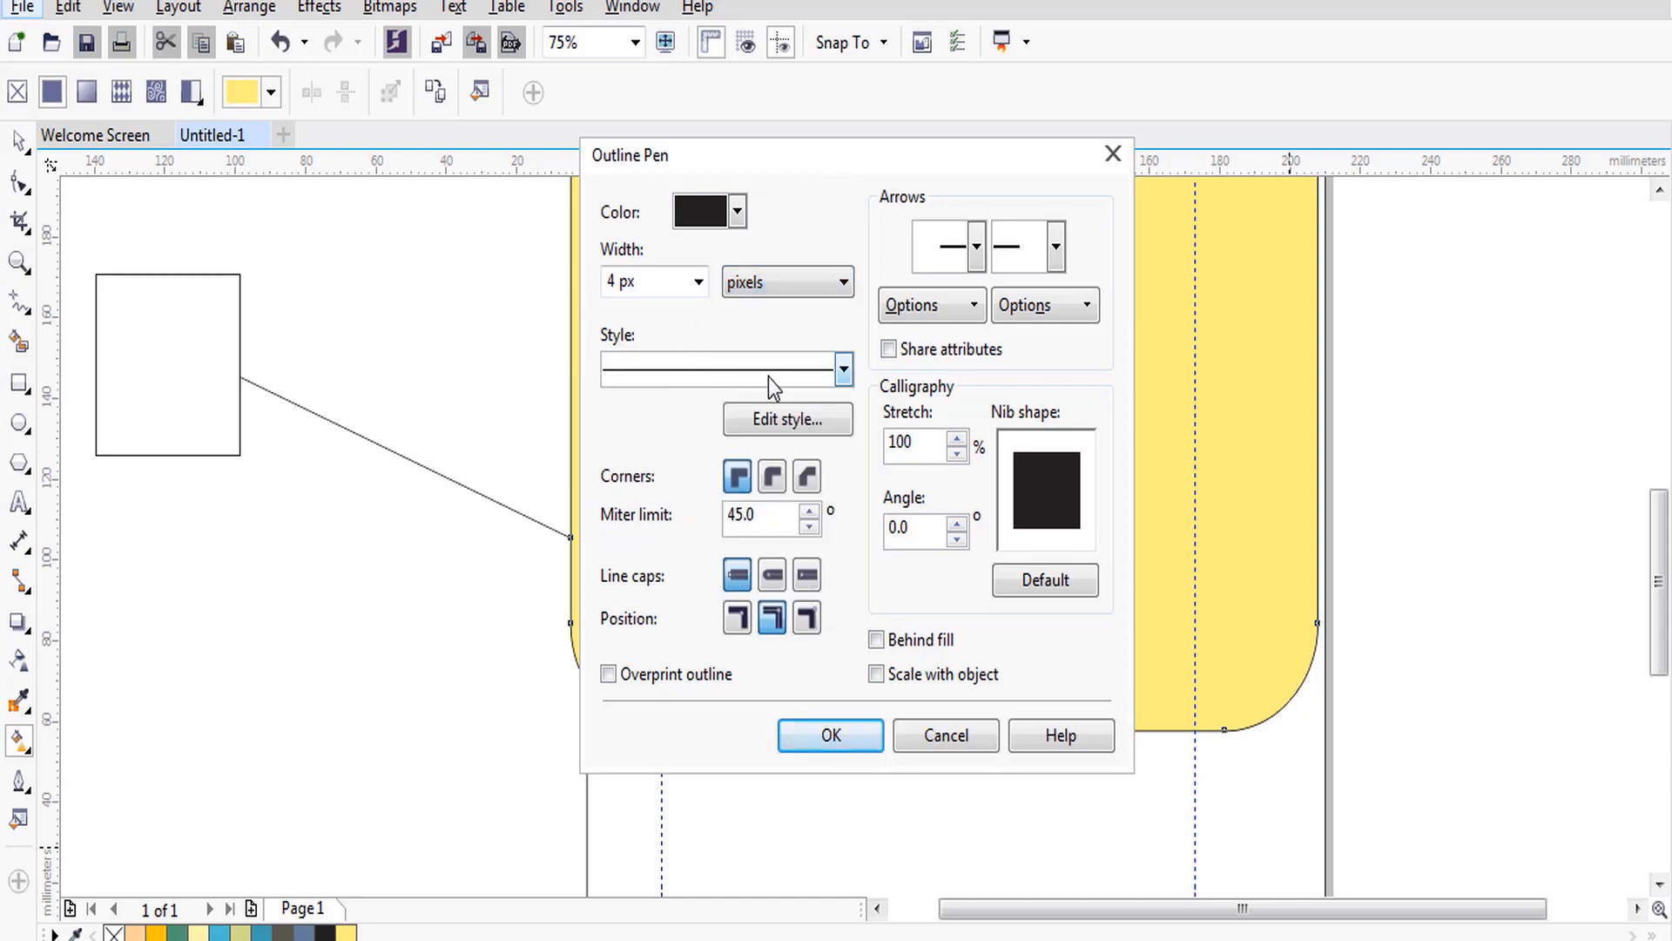
pyautogui.click(769, 378)
pyautogui.click(768, 517)
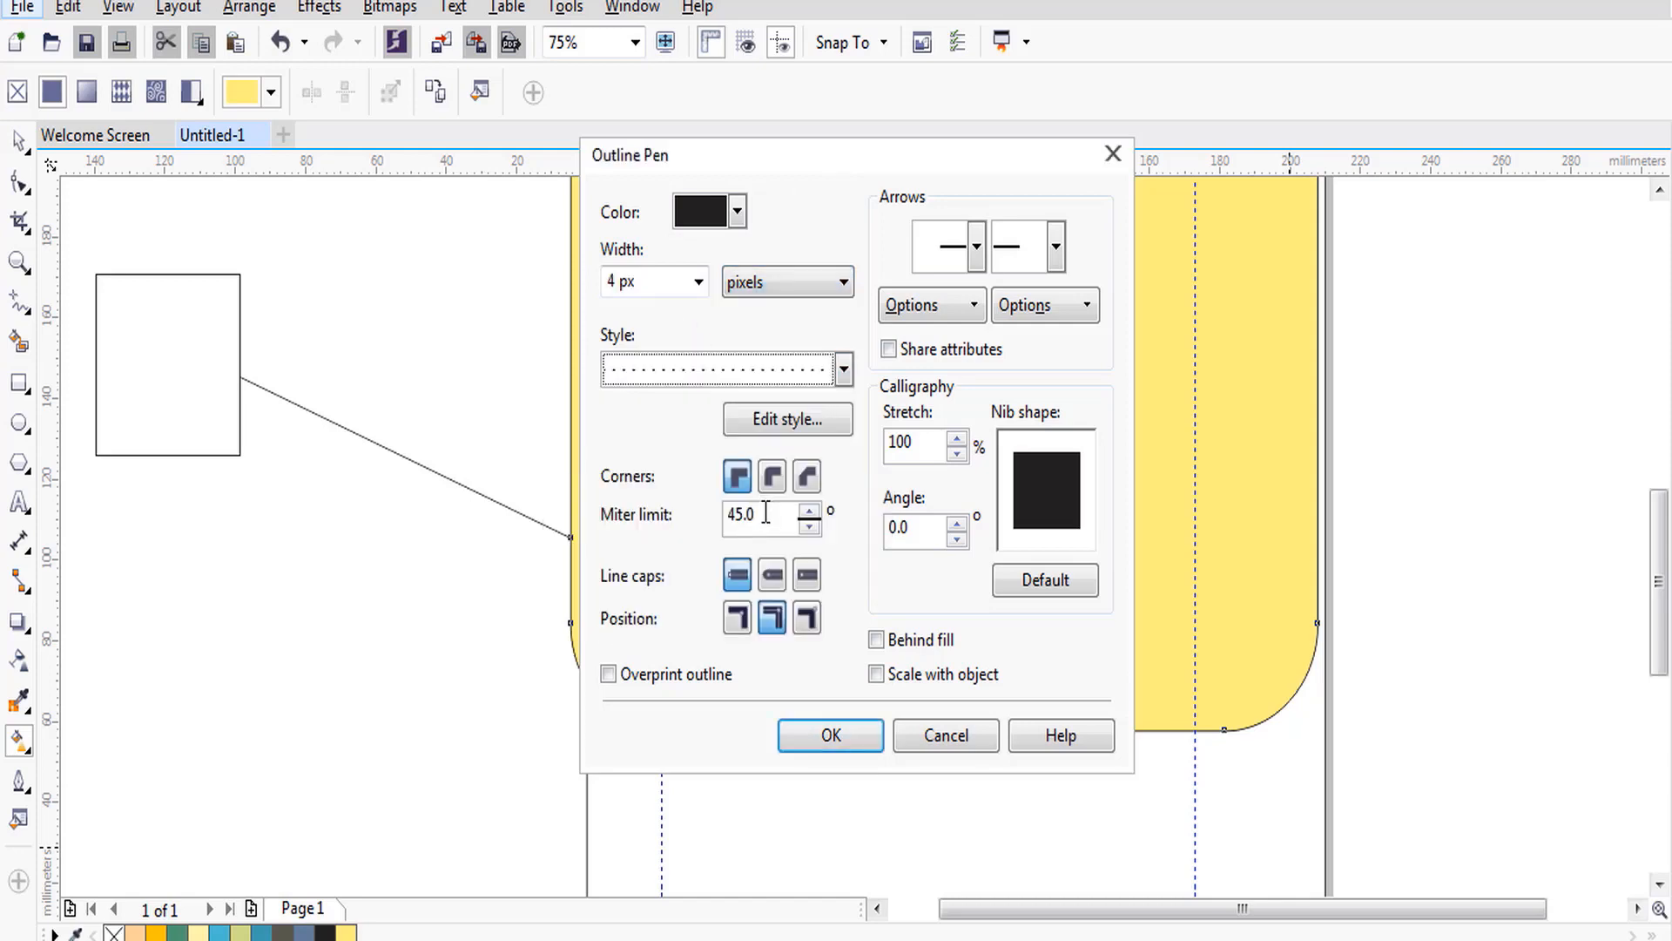
# Apply a 20 px solid outline with an open arrowhead at the line start to the yellow rounded rectangle.
pyautogui.click(698, 281)
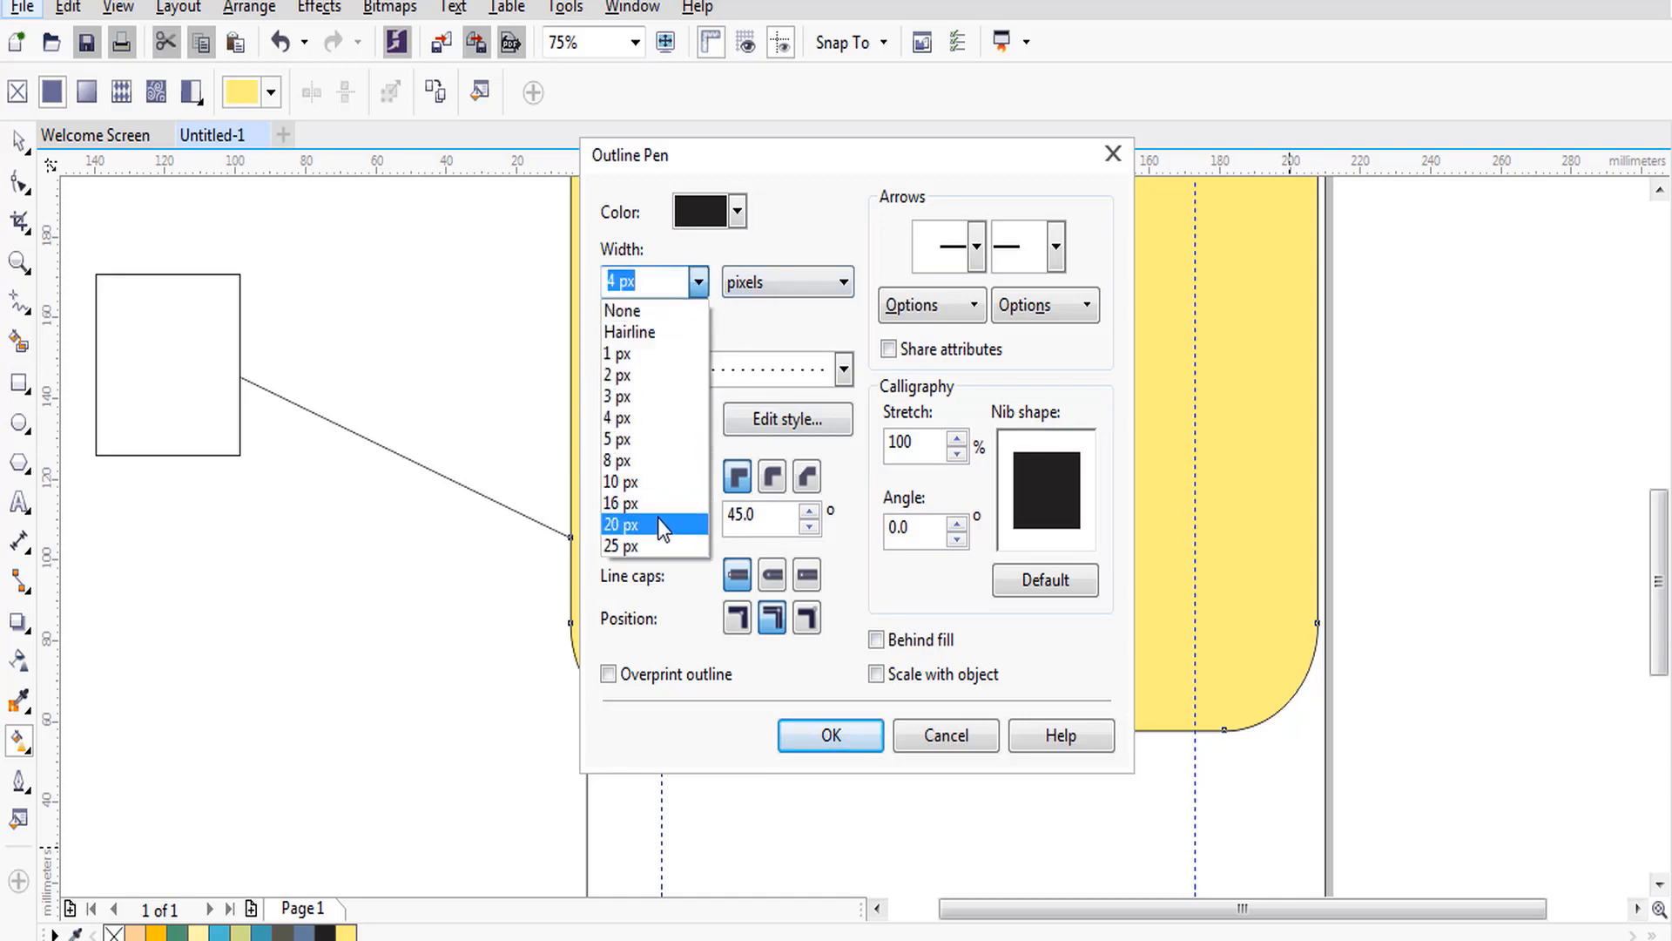
pyautogui.click(660, 524)
pyautogui.click(810, 369)
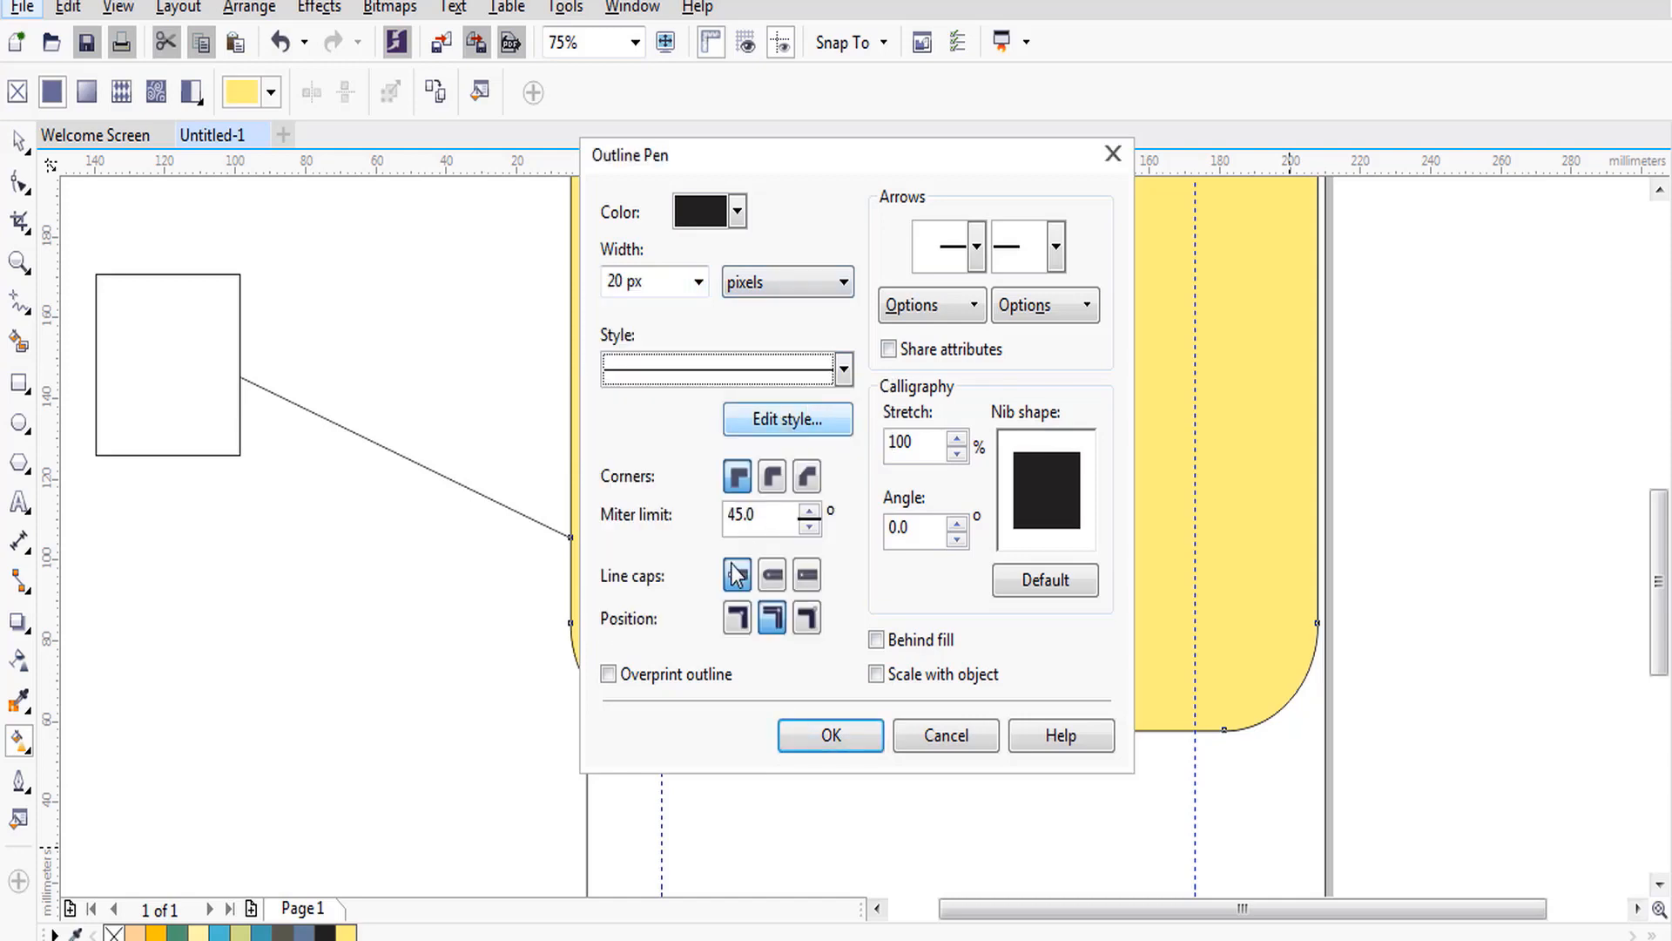
pyautogui.click(976, 246)
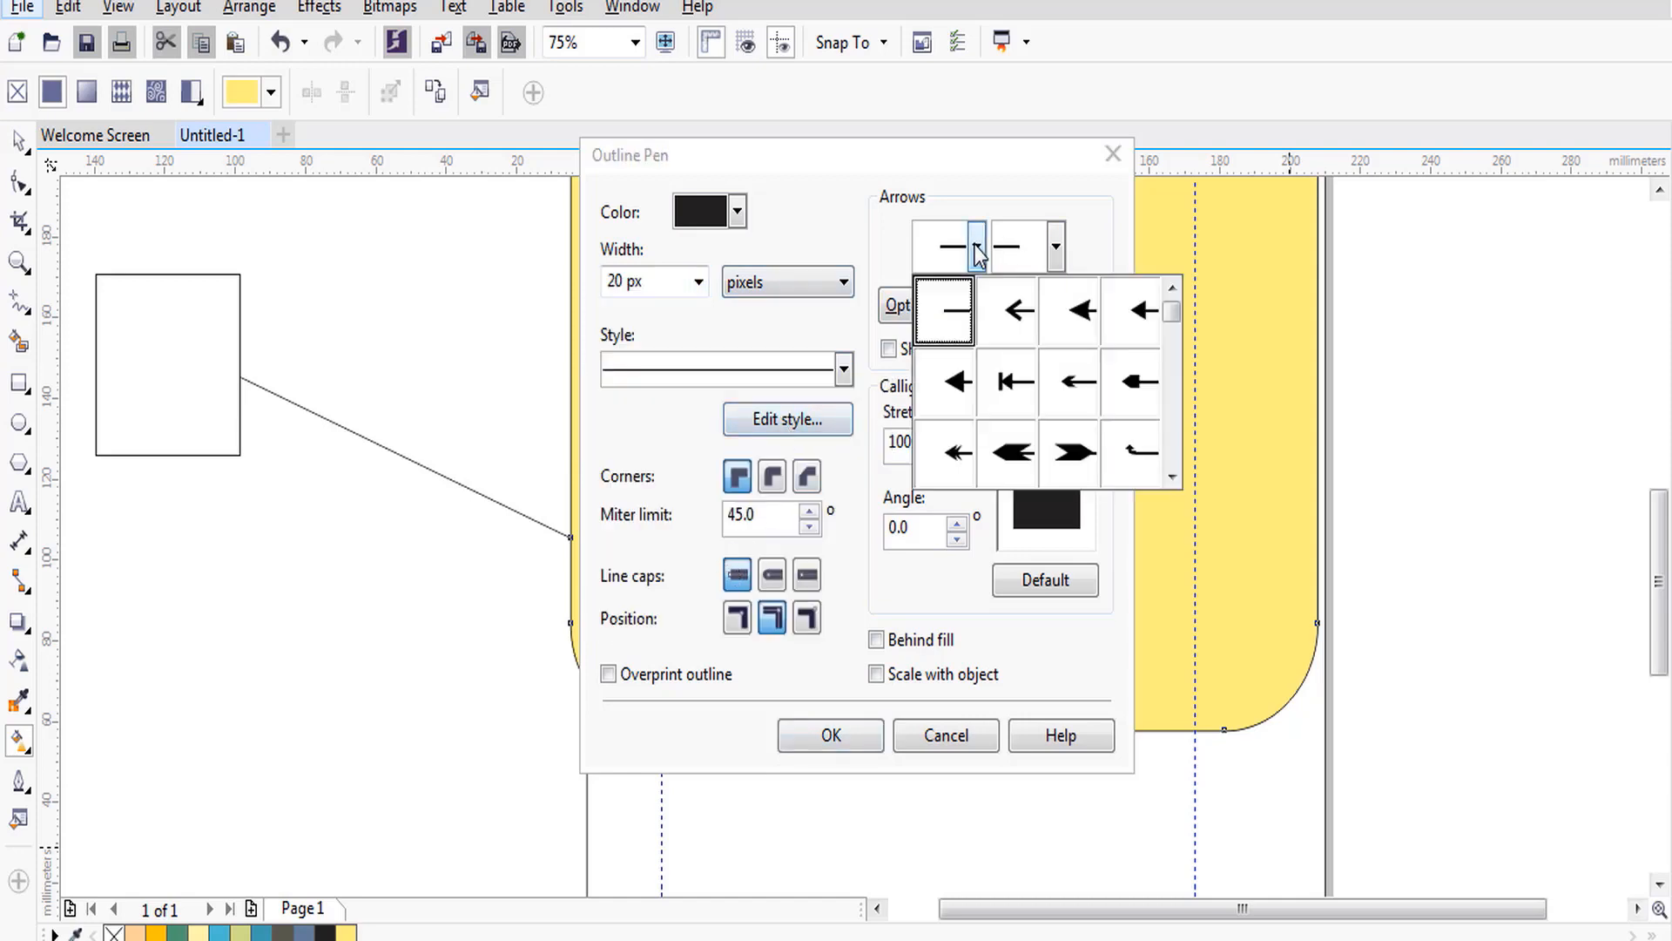
pyautogui.click(1011, 330)
pyautogui.click(844, 735)
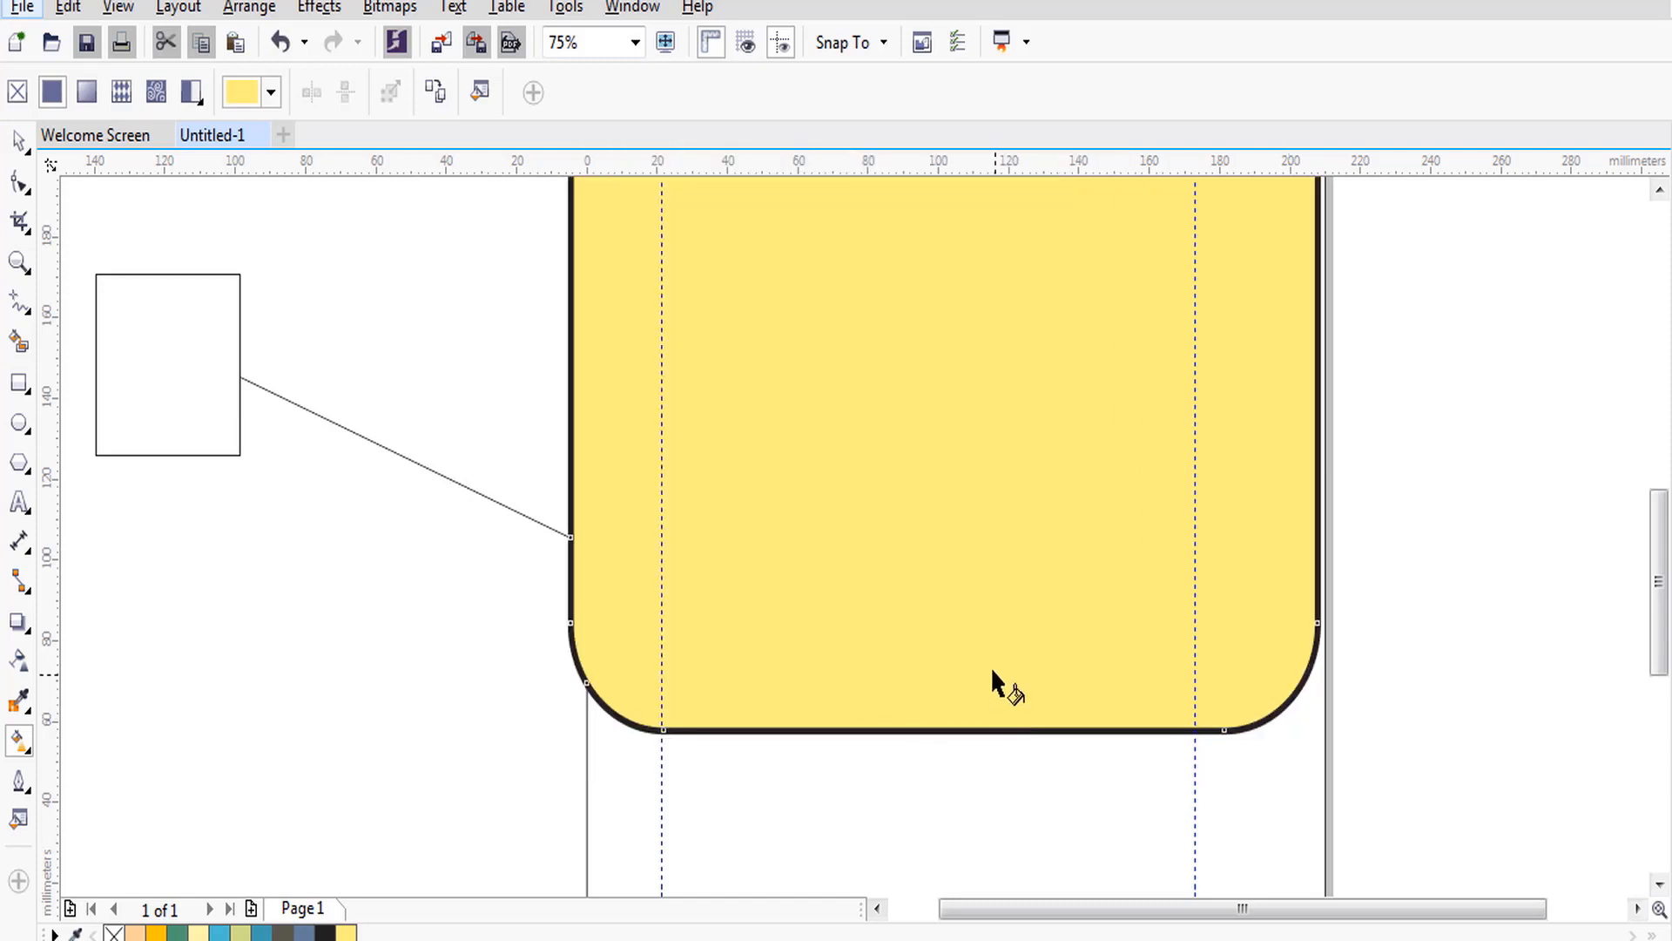
# Inspect the thickened outline on the whole shape, review its Outline Pen settings, and close them without changes.
pyautogui.scroll(4, 989, 669)
pyautogui.scroll(-4, 988, 666)
pyautogui.scroll(-1, 1165, 828)
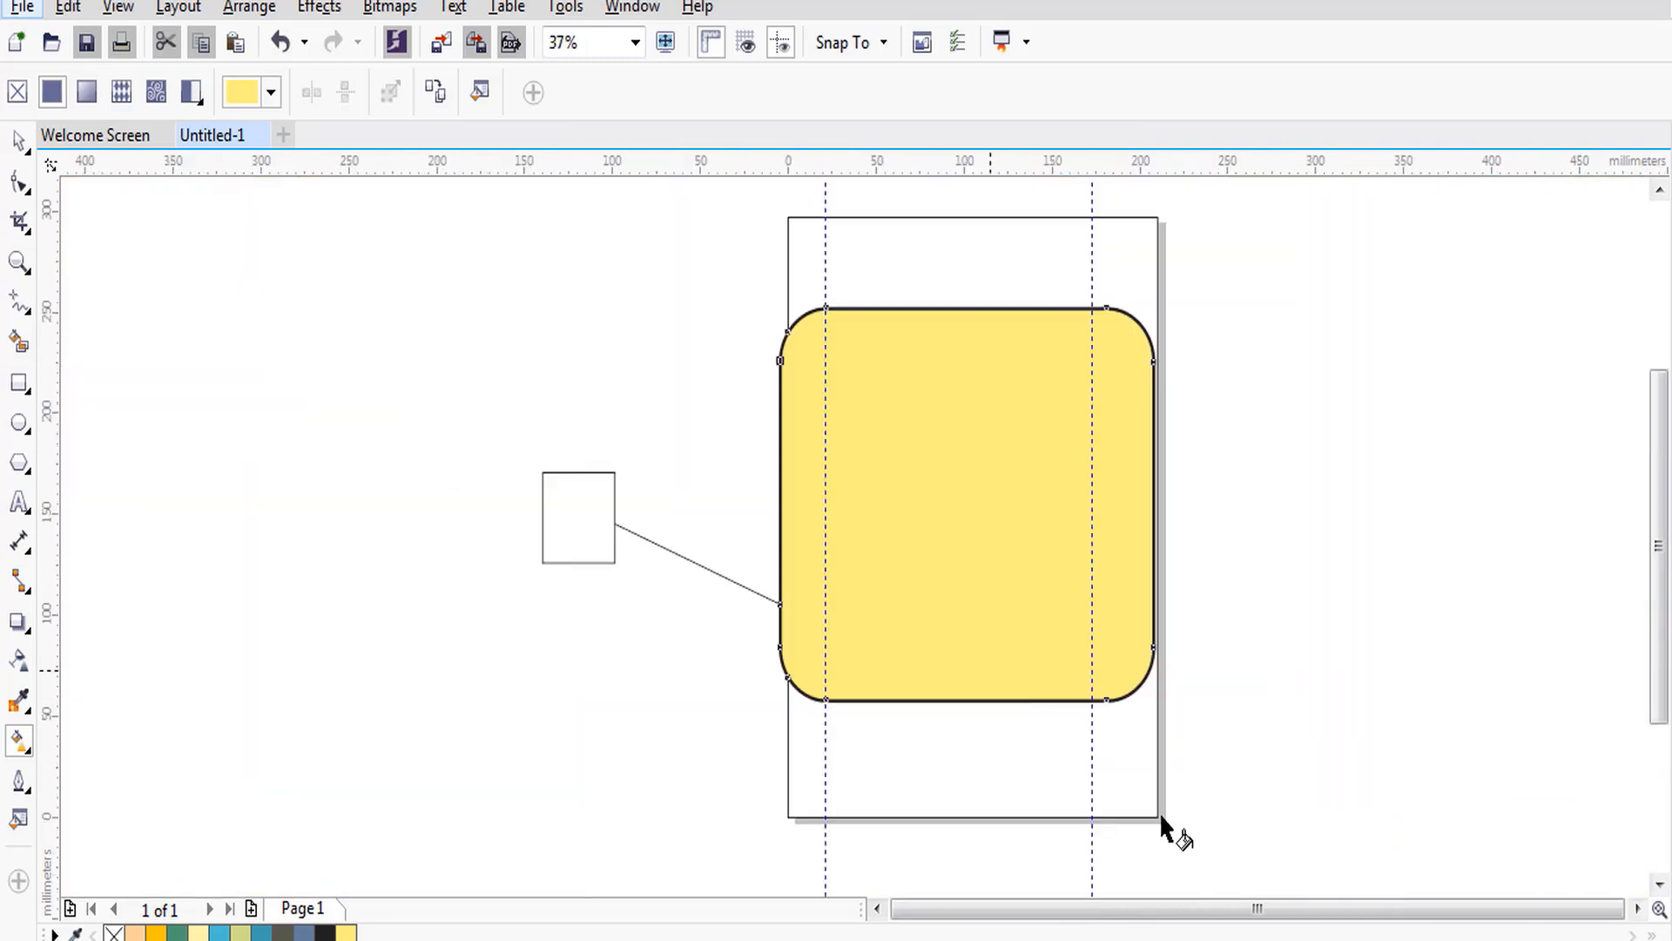
pyautogui.press('F12')
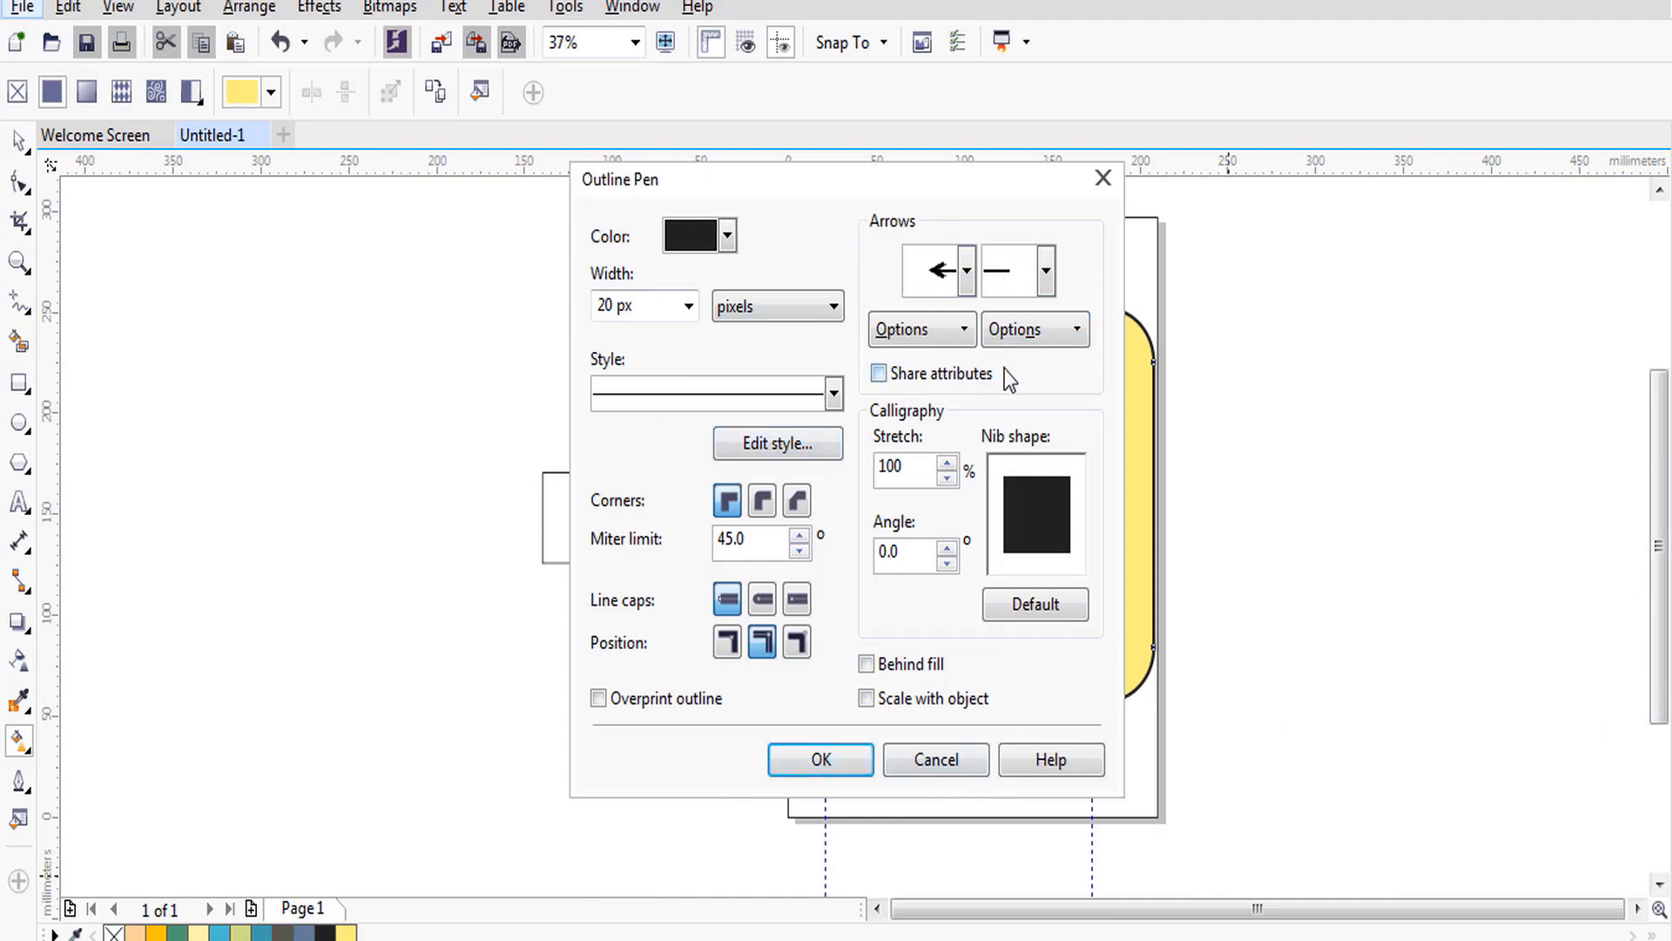
pyautogui.click(938, 761)
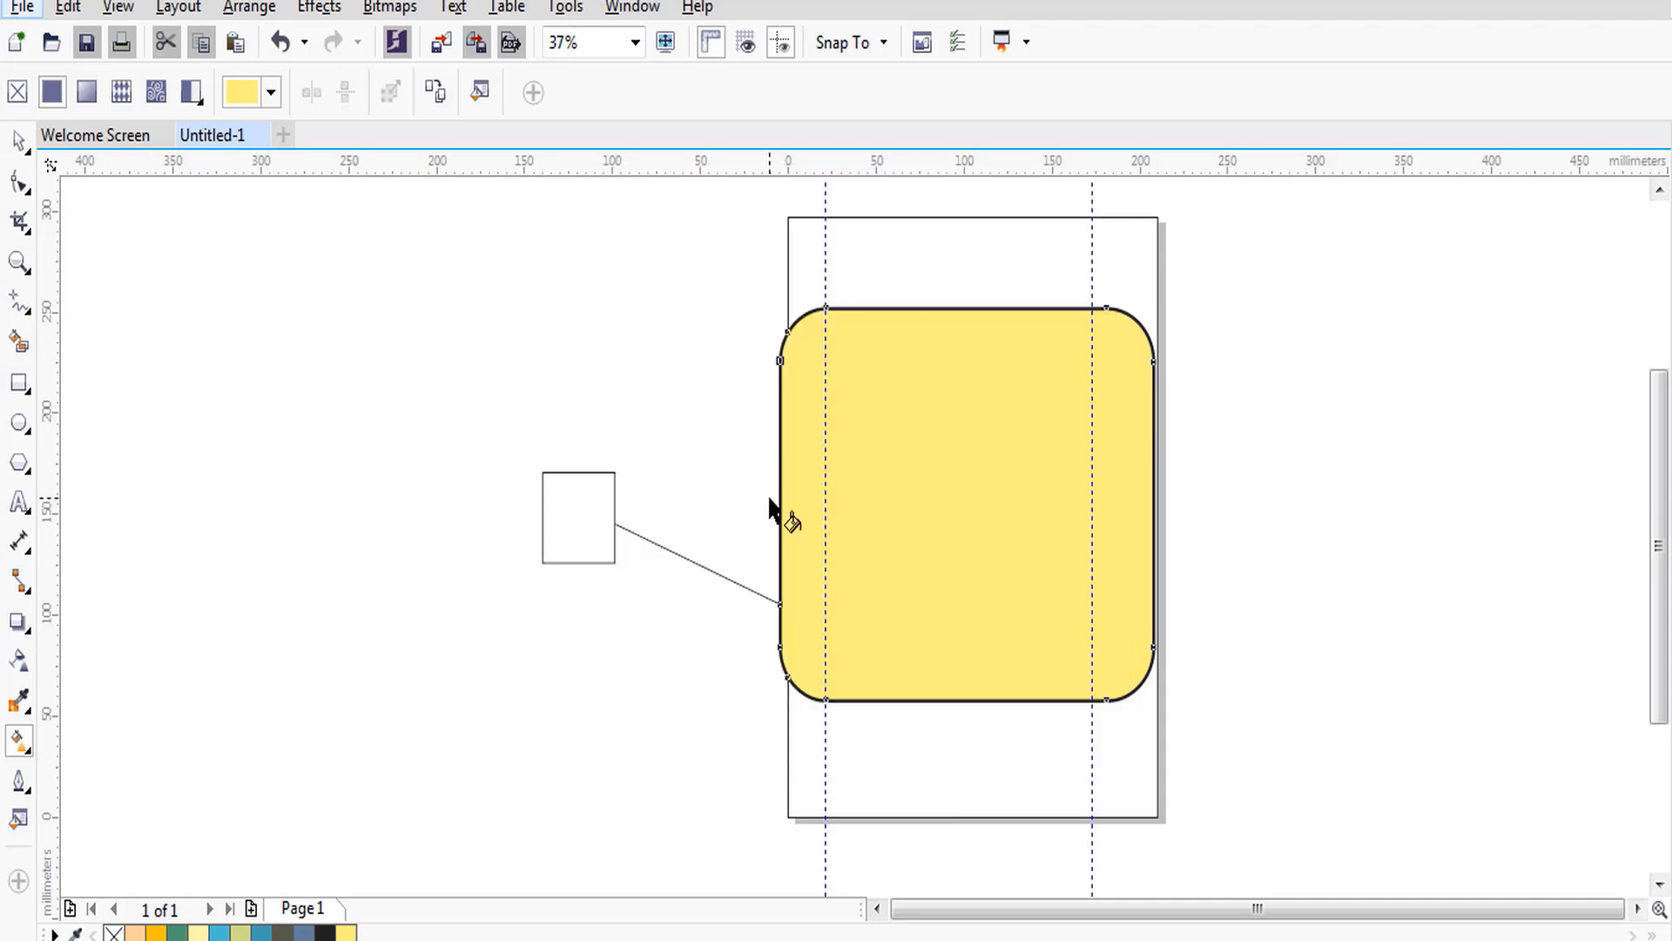
# With the Pick tool, select the small rectangle and the yellow shape in turn to compare their property bar options.
pyautogui.click(19, 140)
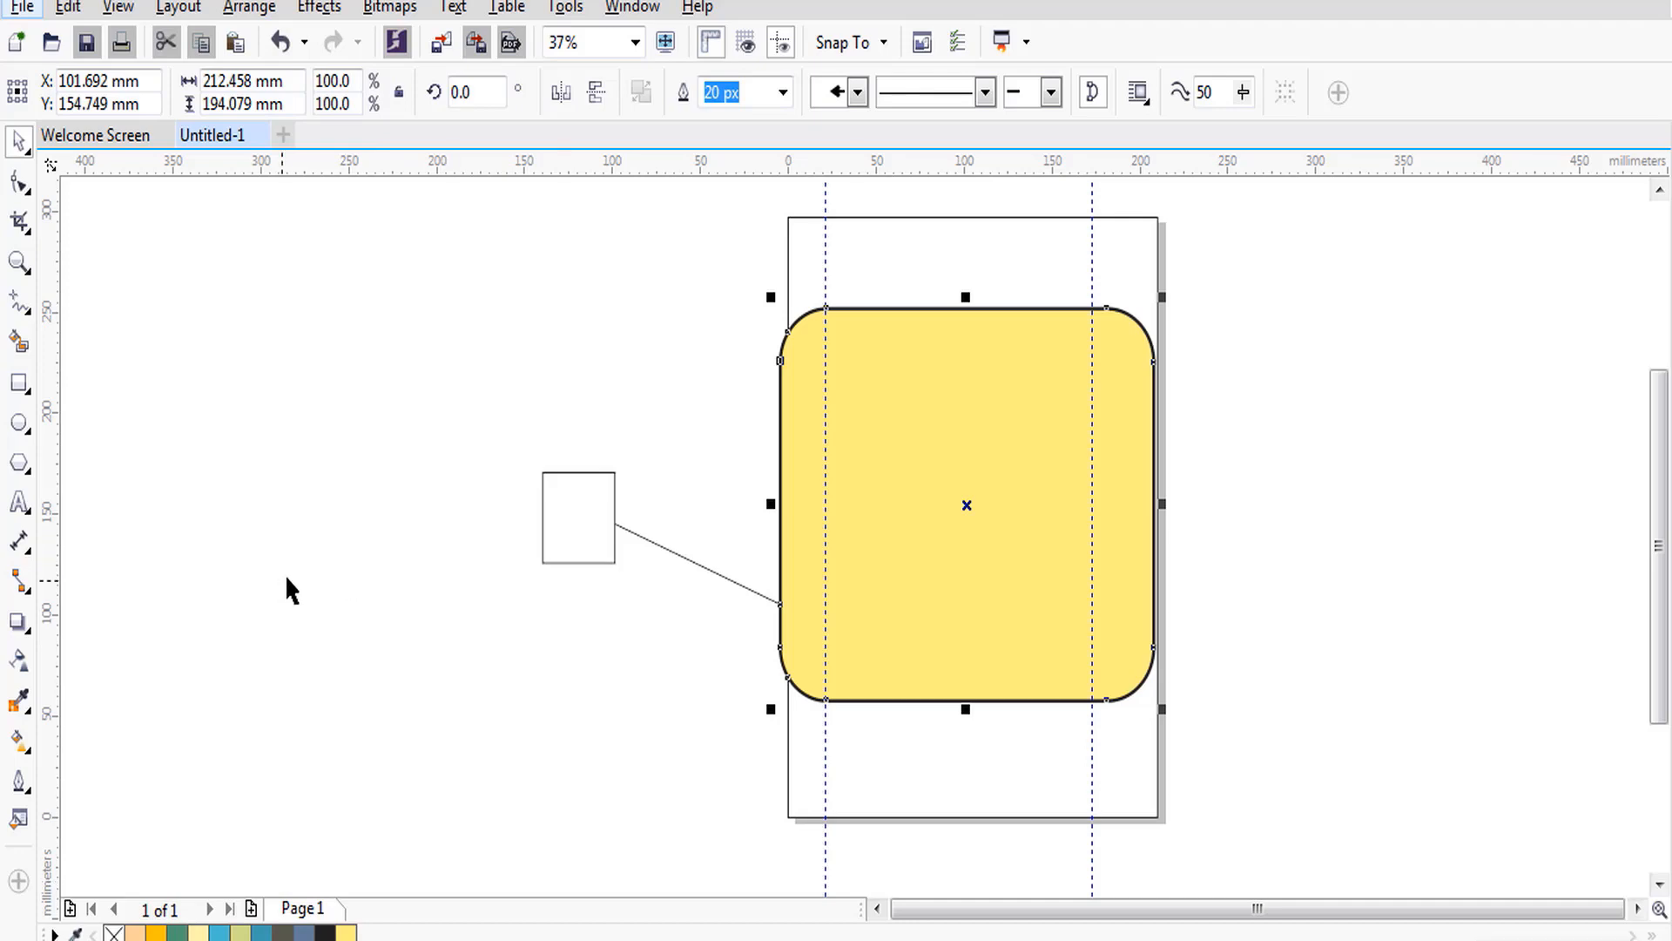
pyautogui.click(542, 471)
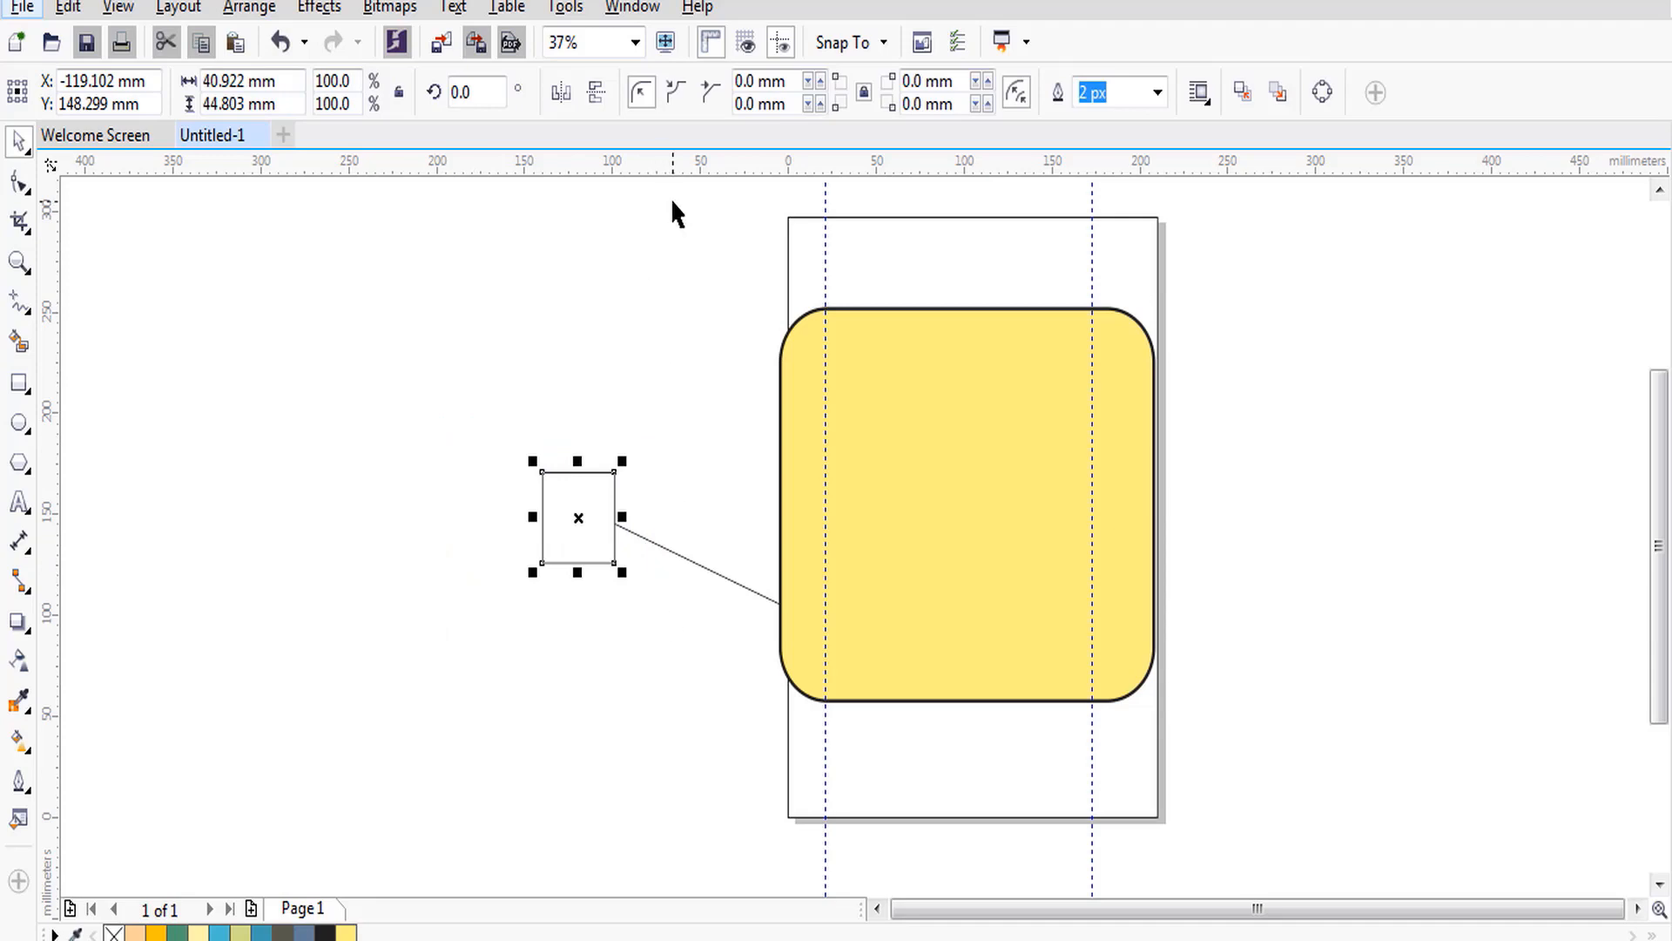
pyautogui.click(947, 315)
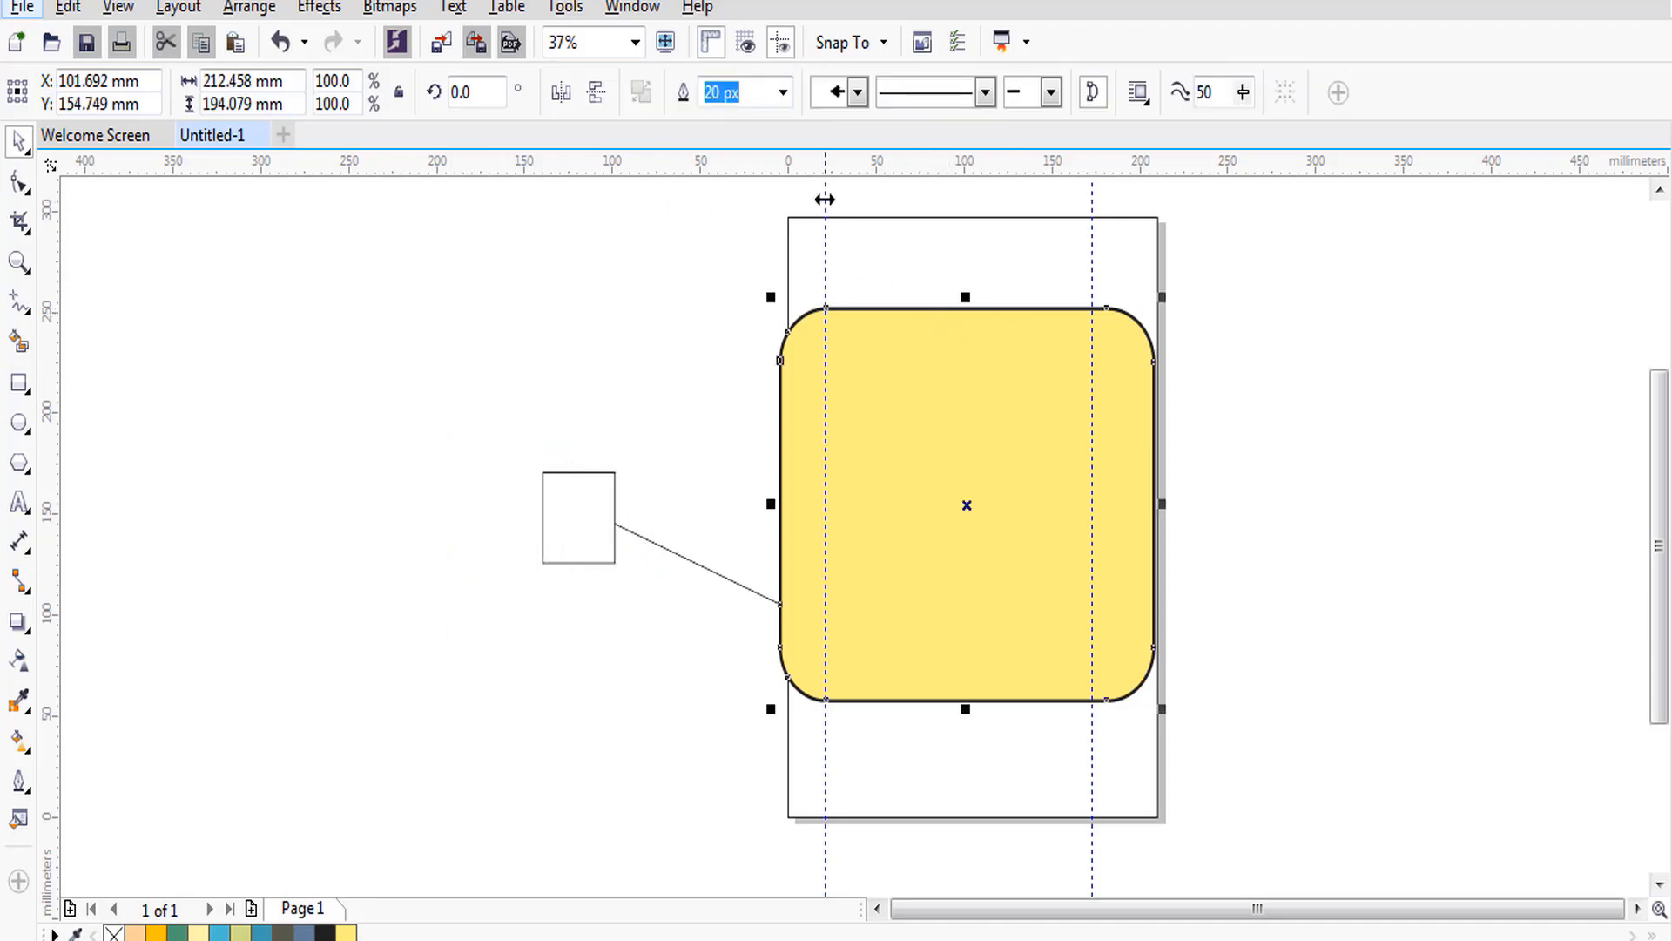
# View the list of available dockers.
pyautogui.click(644, 7)
pyautogui.moveTo(702, 392)
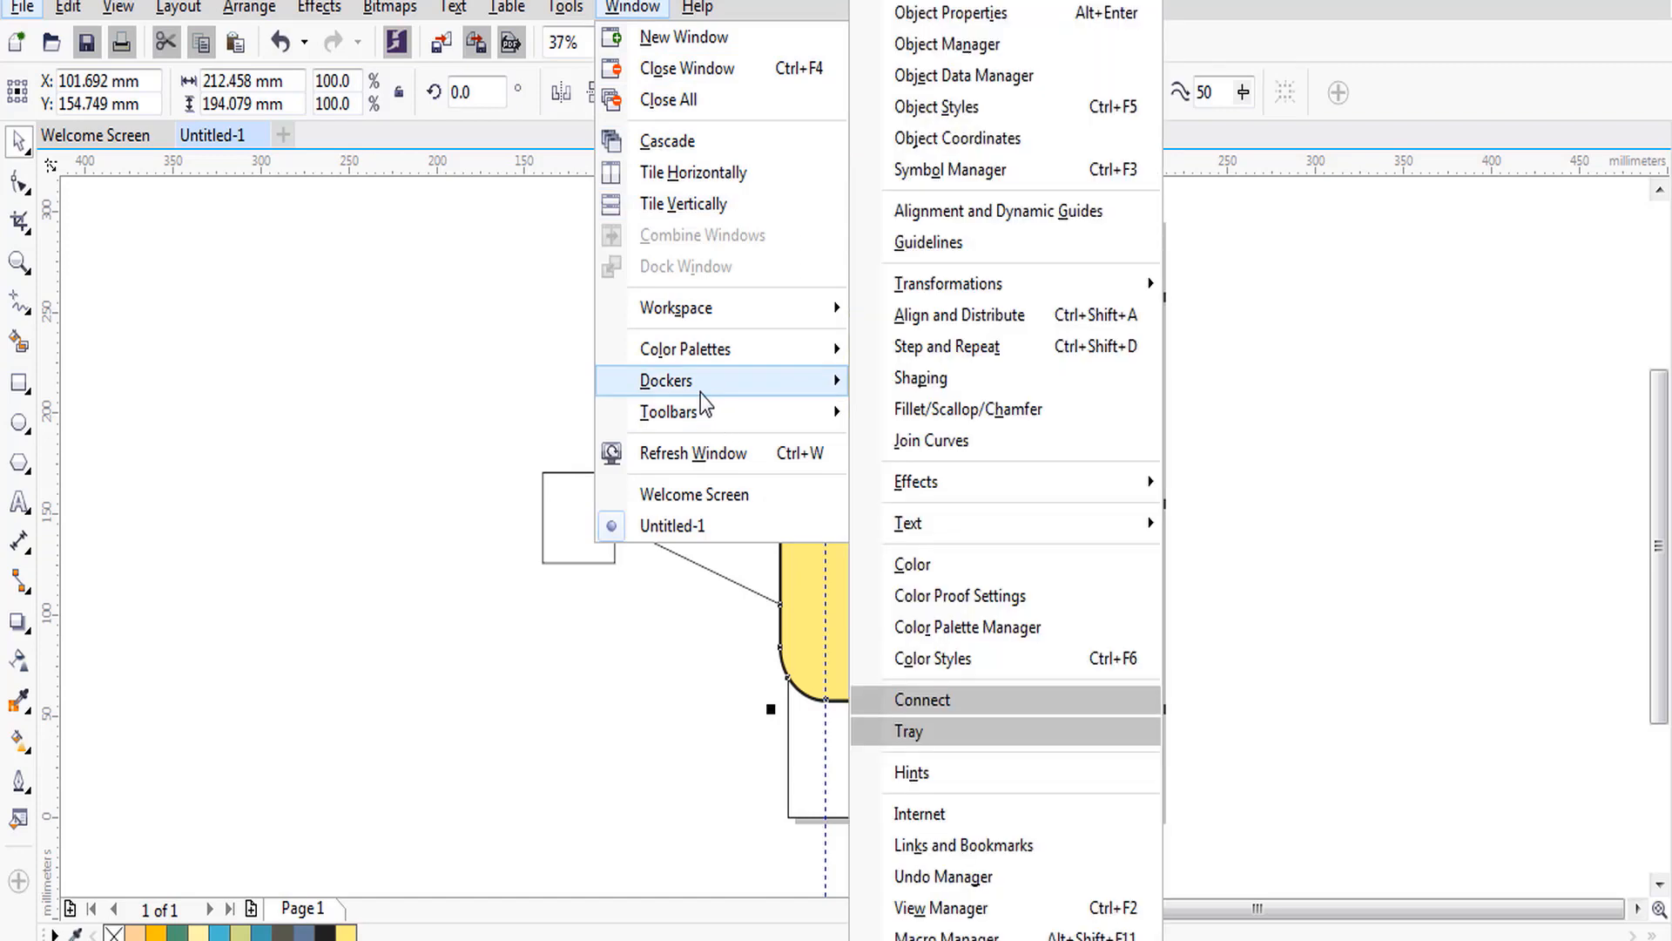